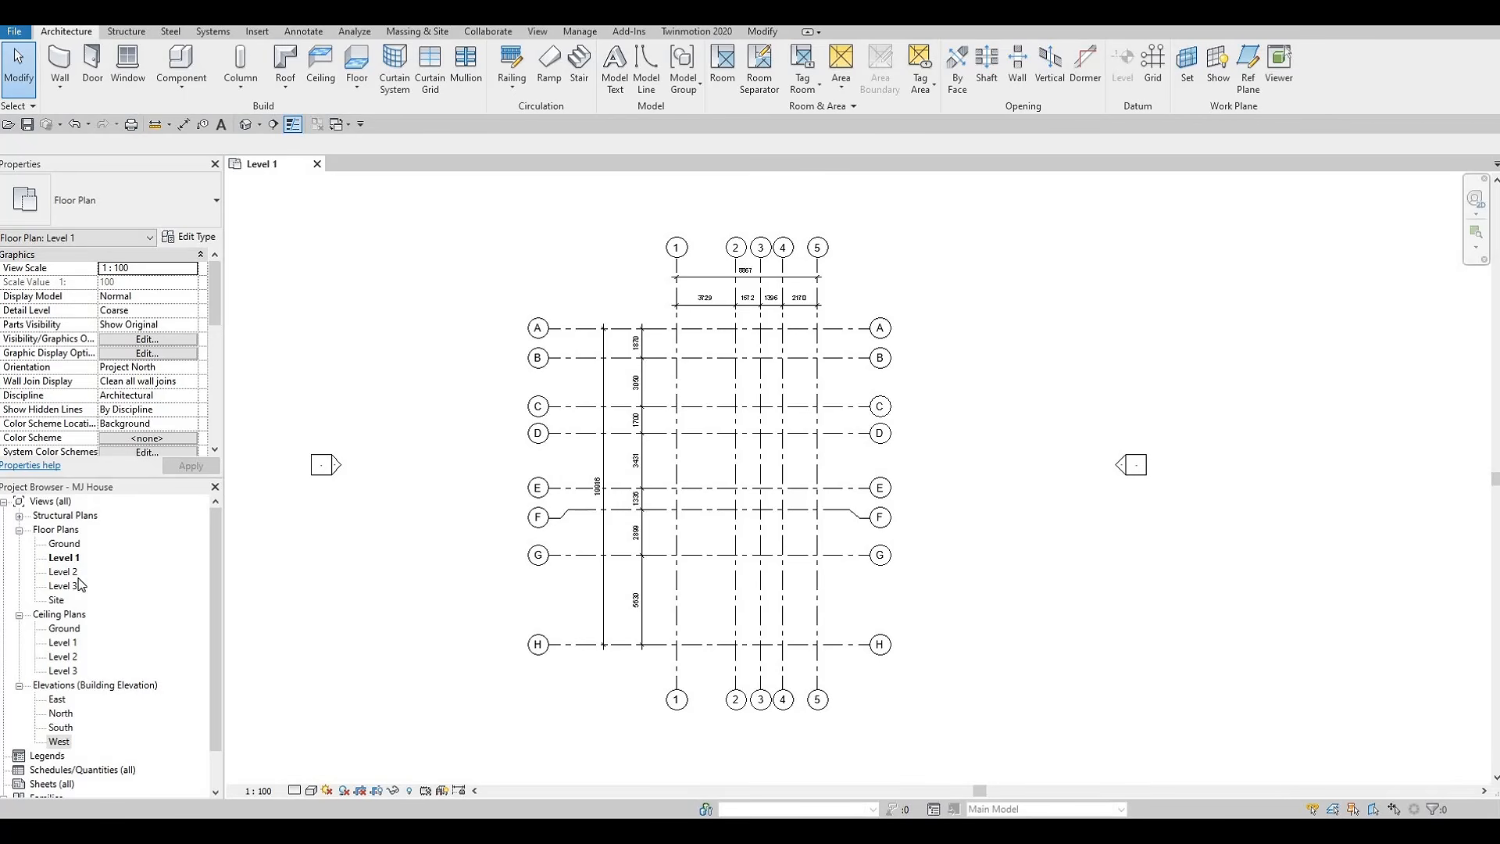
Start an architectural wall and choose the Exterior - Brick on Mtl. Stud wall type.
click(62, 65)
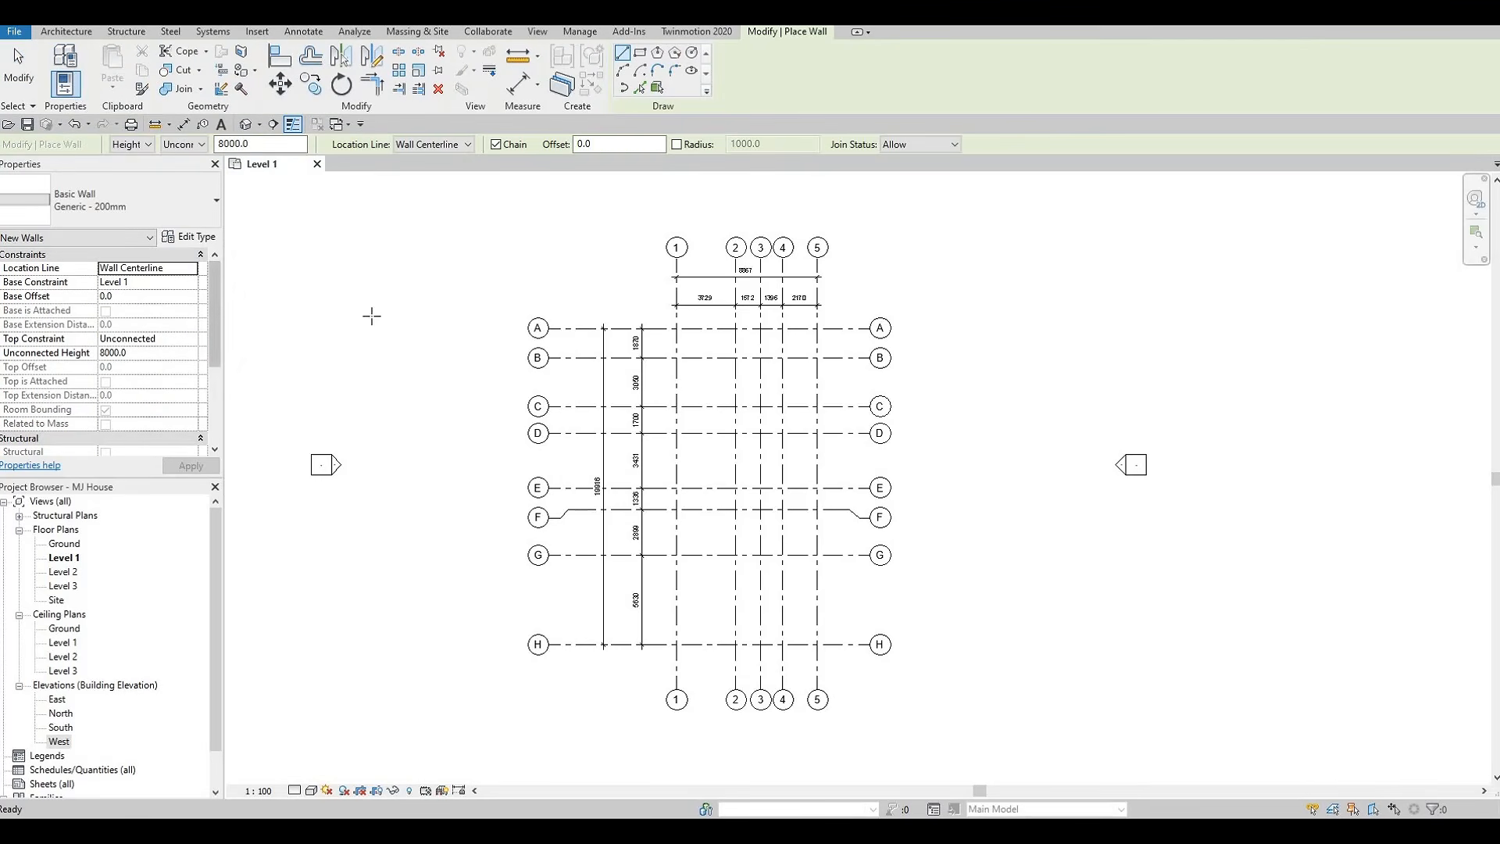
click(163, 219)
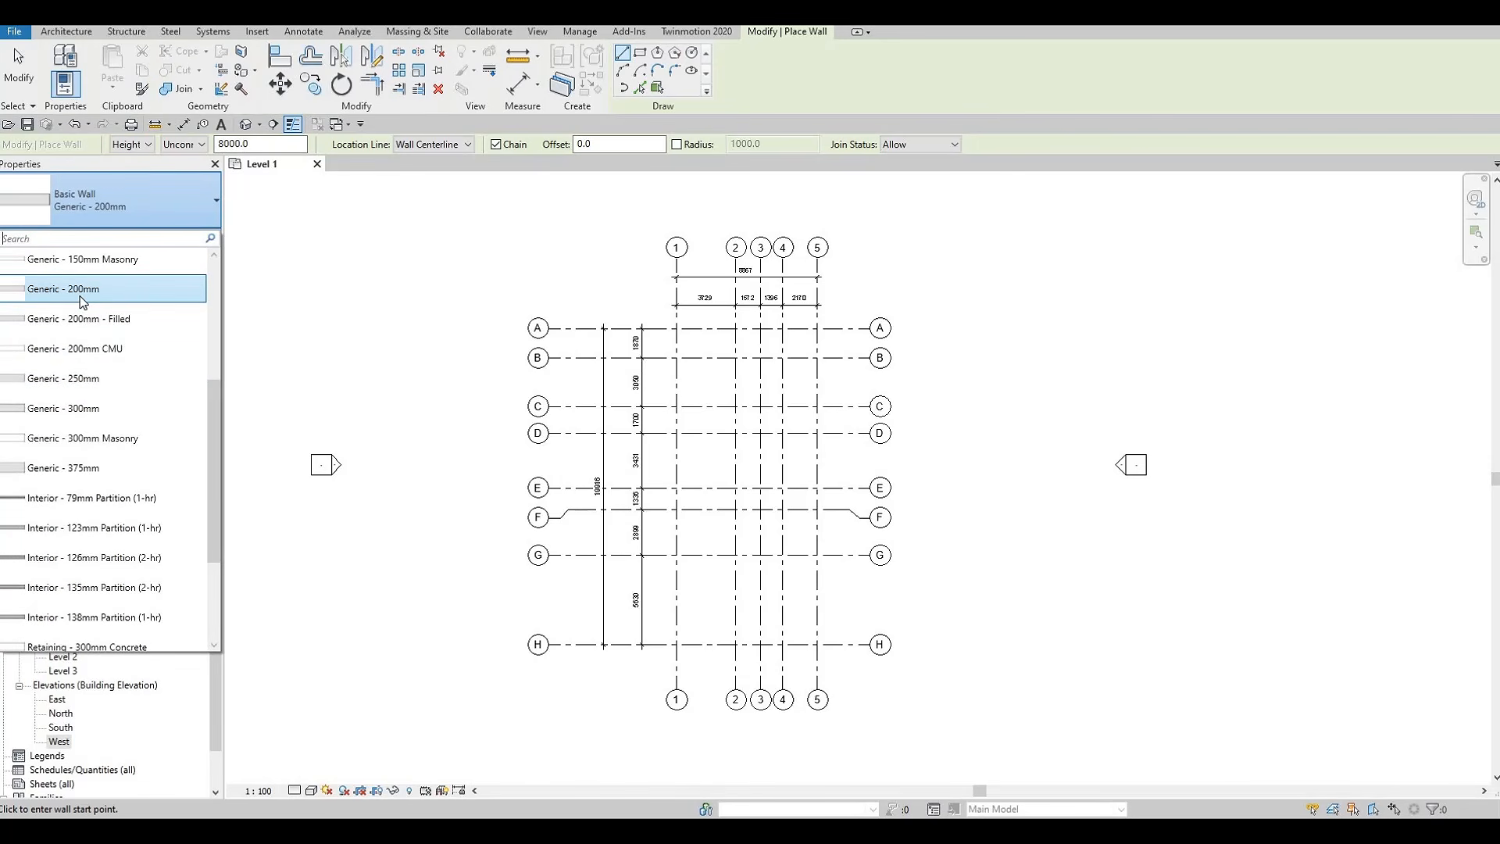
scroll(78, 305, up, 3)
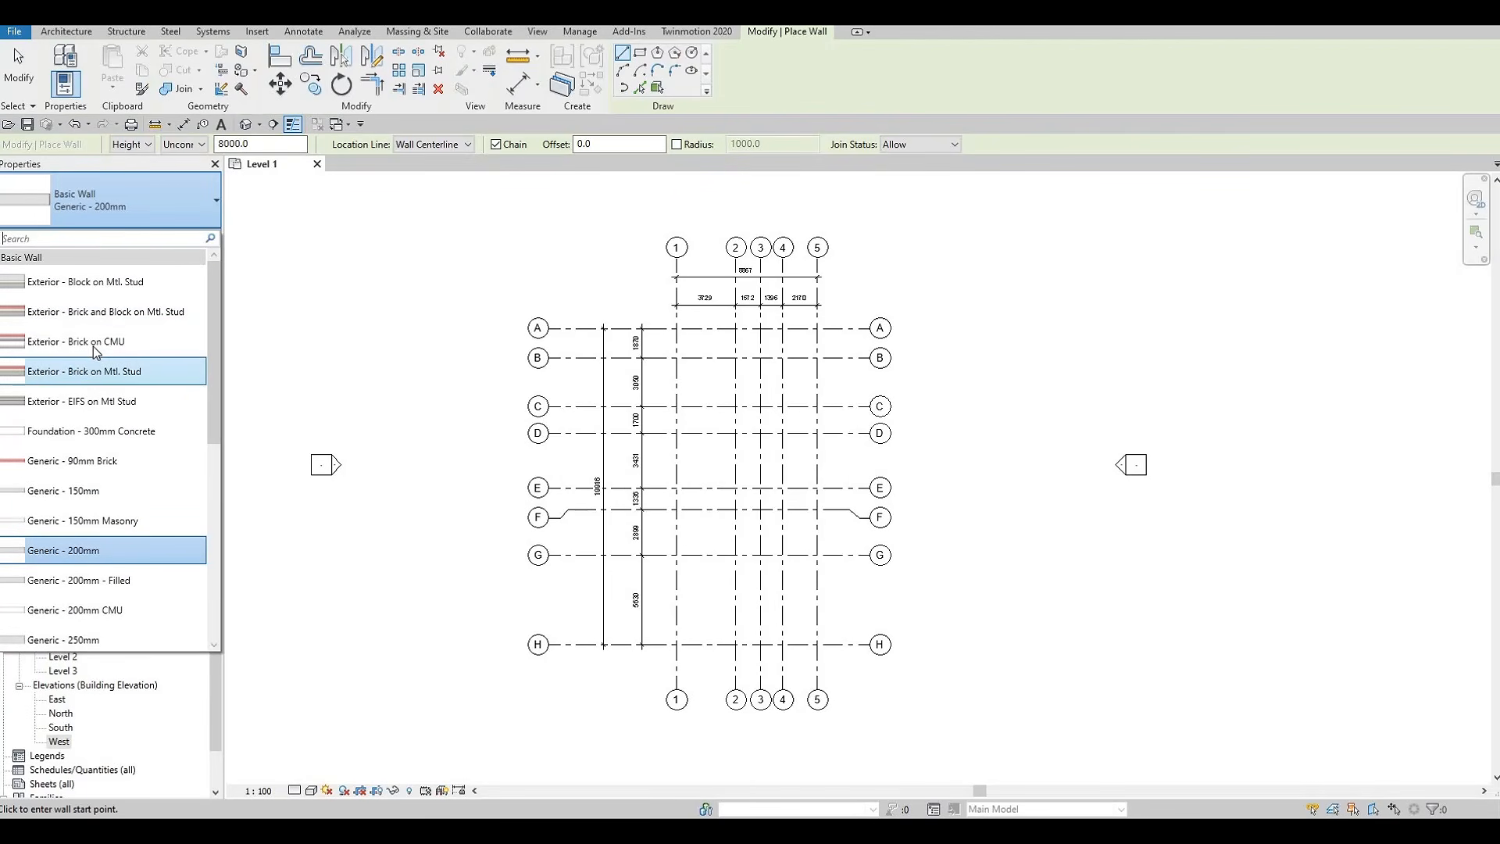
mouse_move(92, 346)
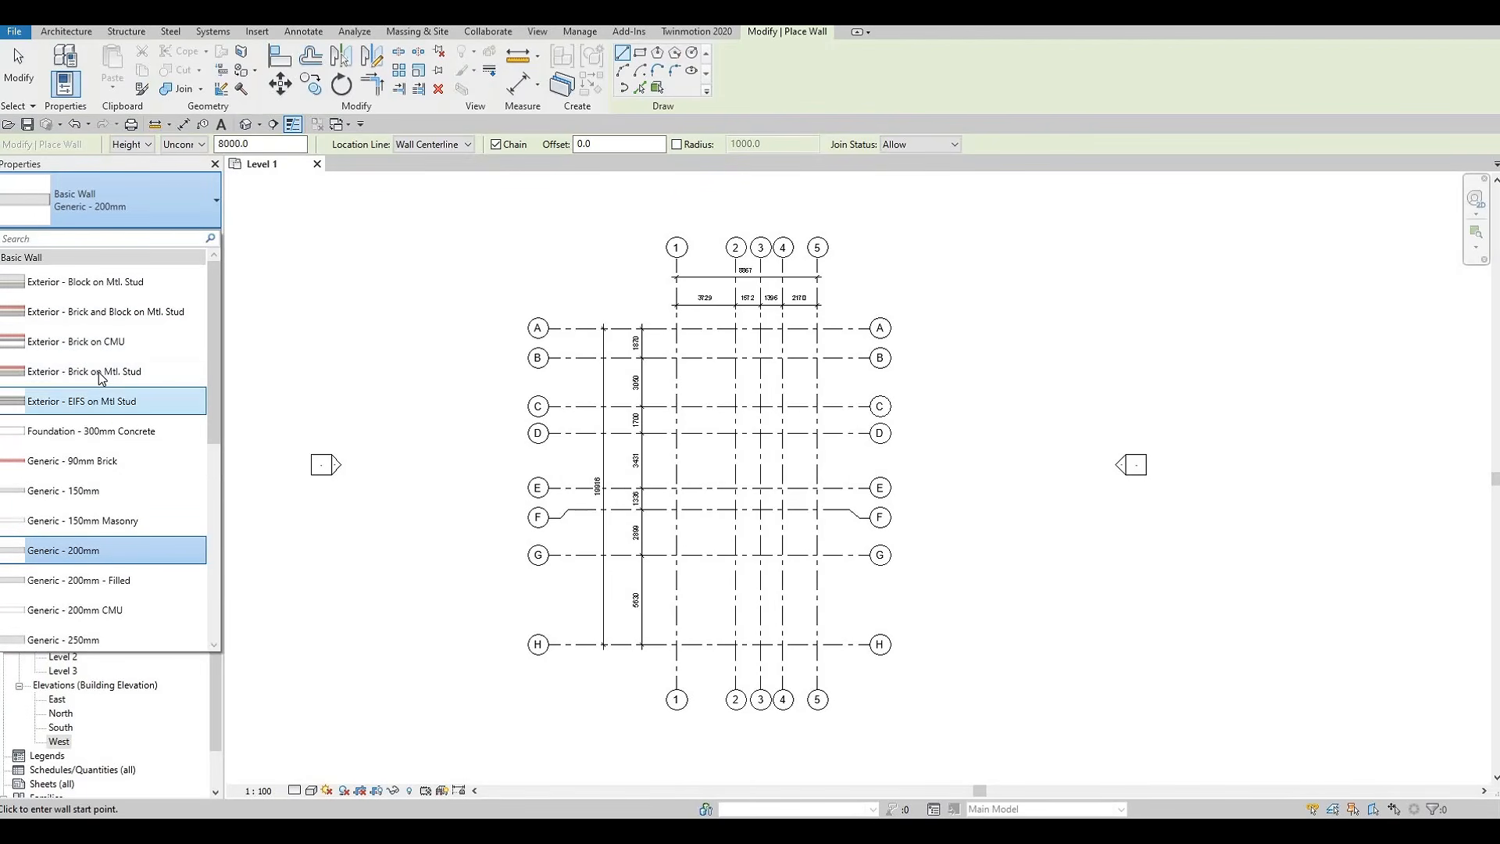
mouse_move(82, 376)
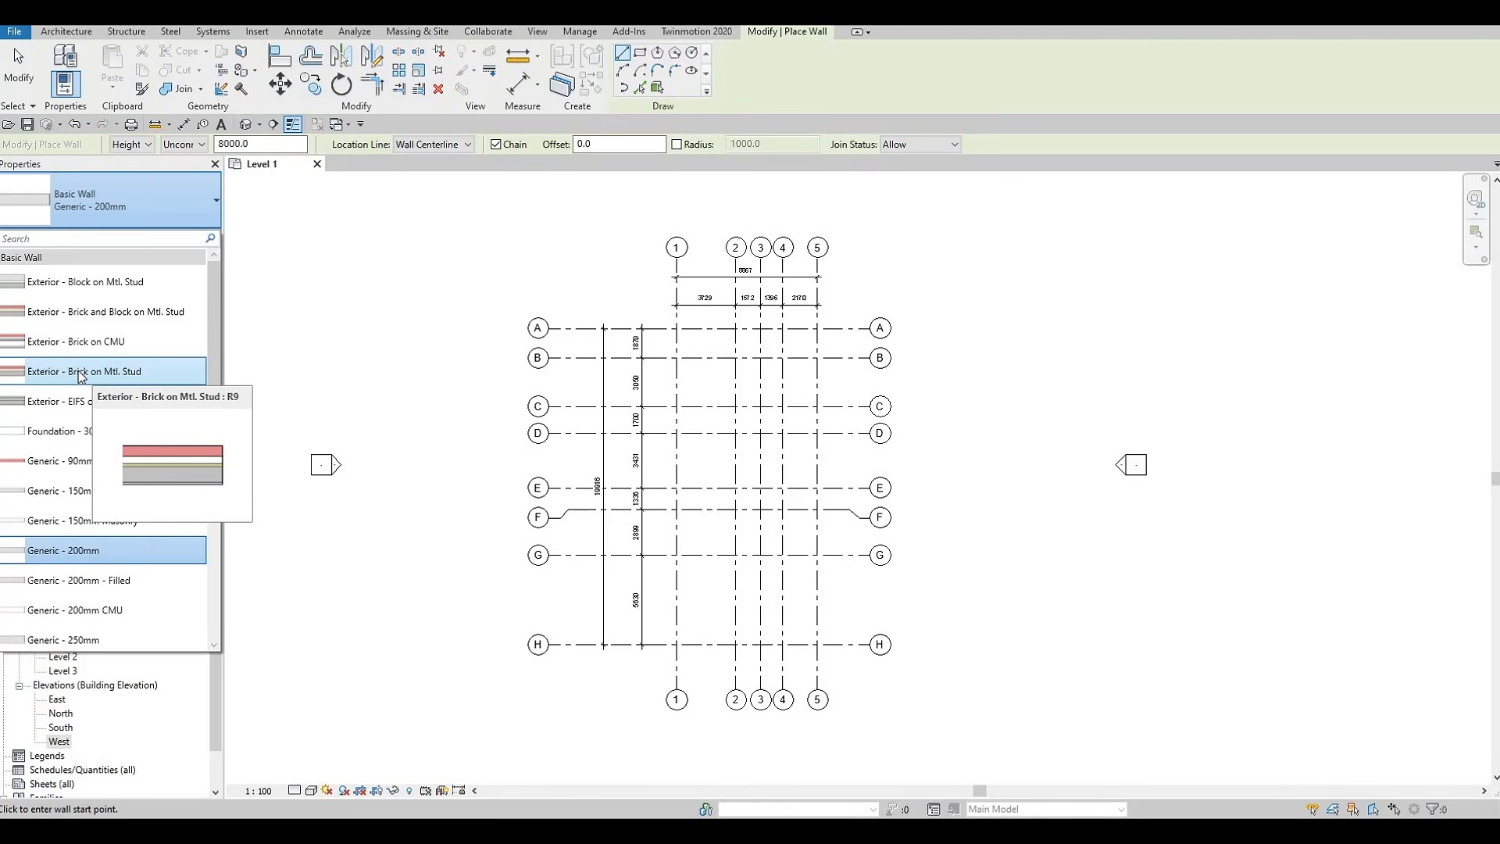
click(82, 373)
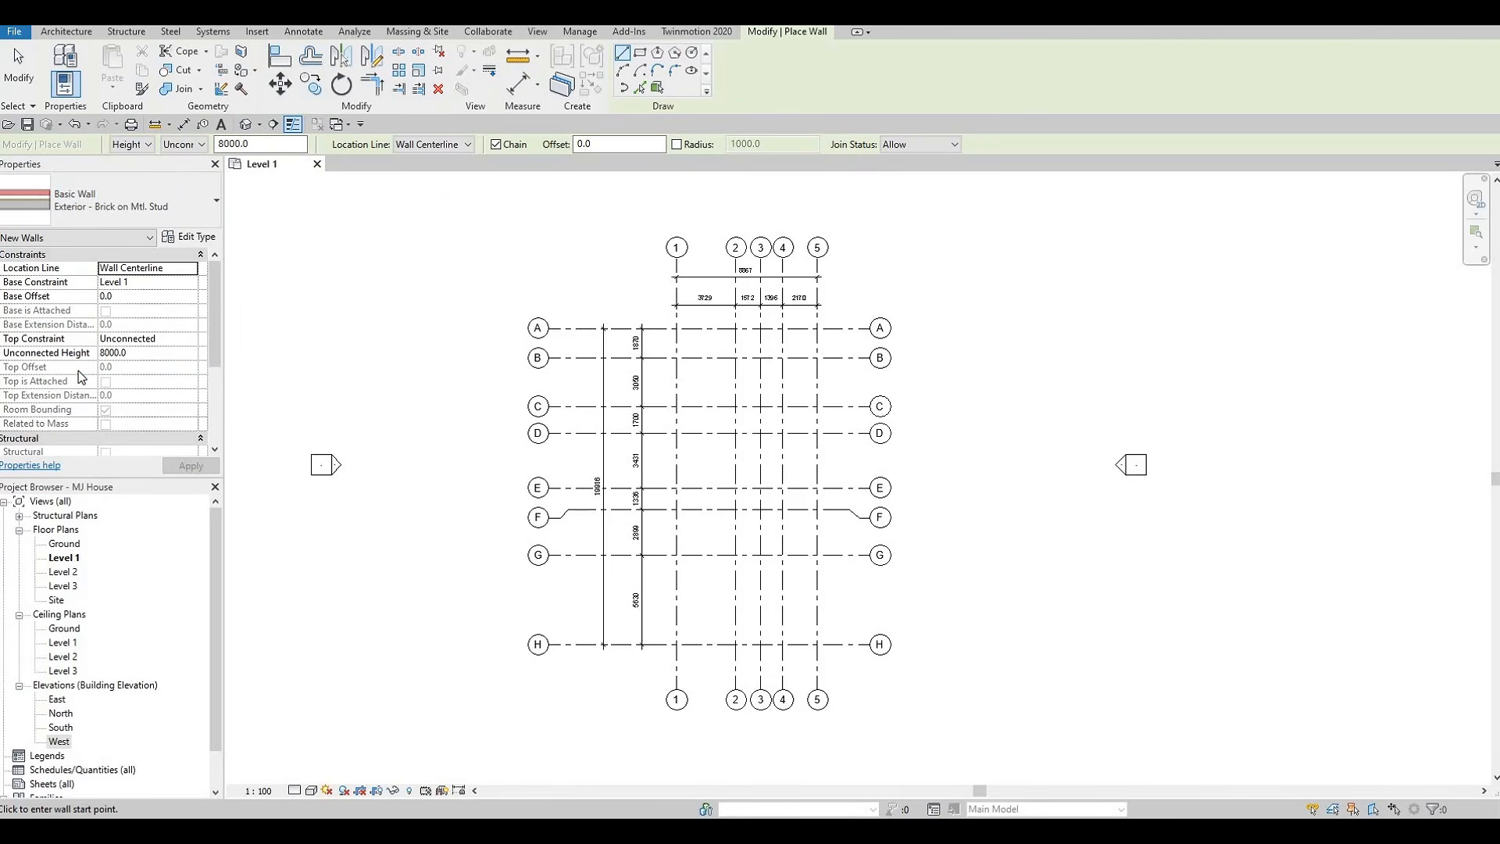
Duplicate the brick-on-stud wall type under the name EXTERIOR WALL 1.
click(191, 237)
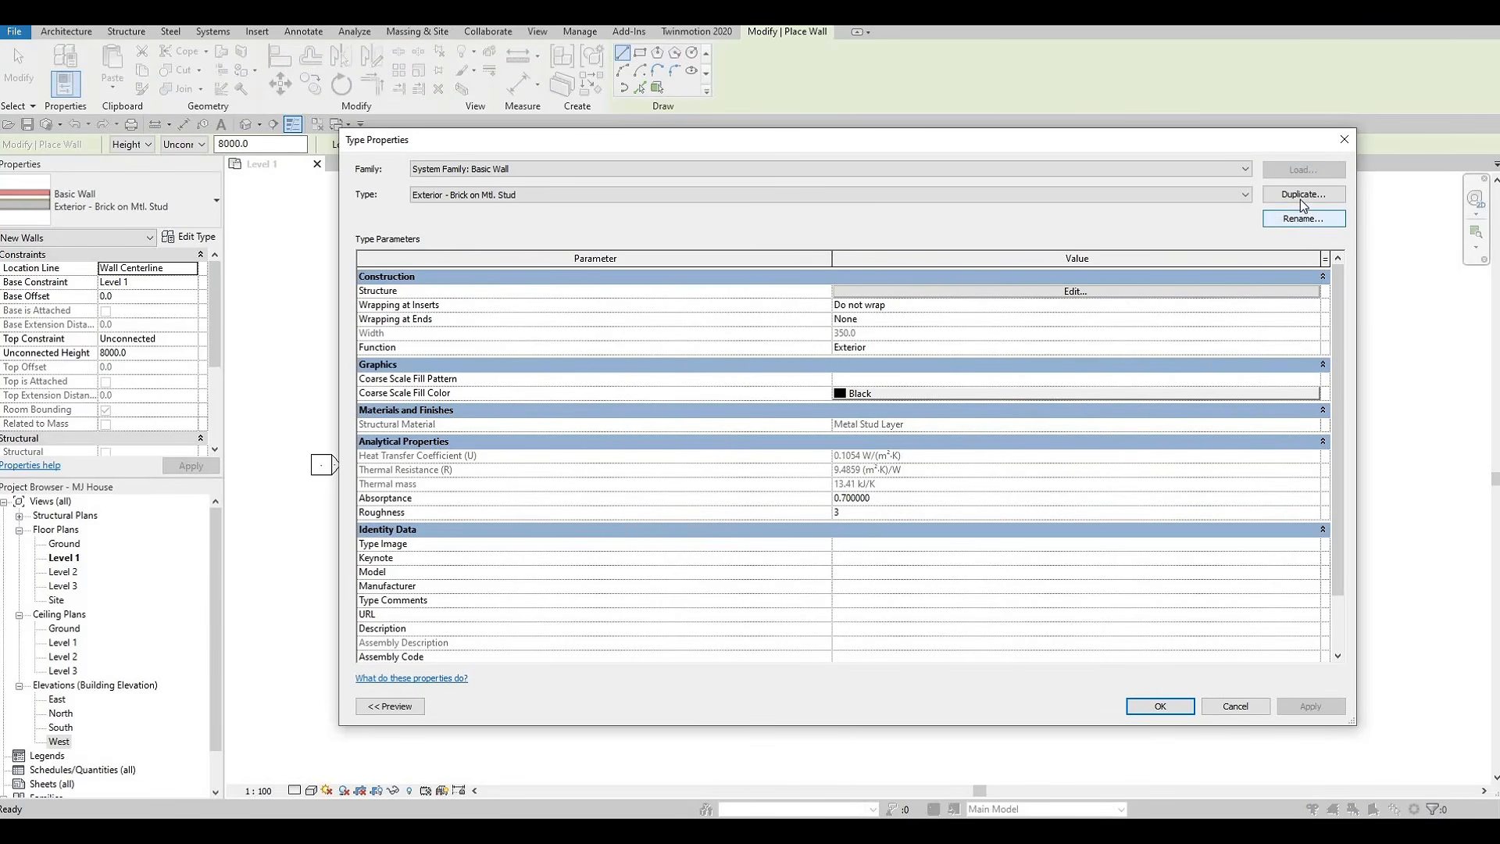
click(1300, 196)
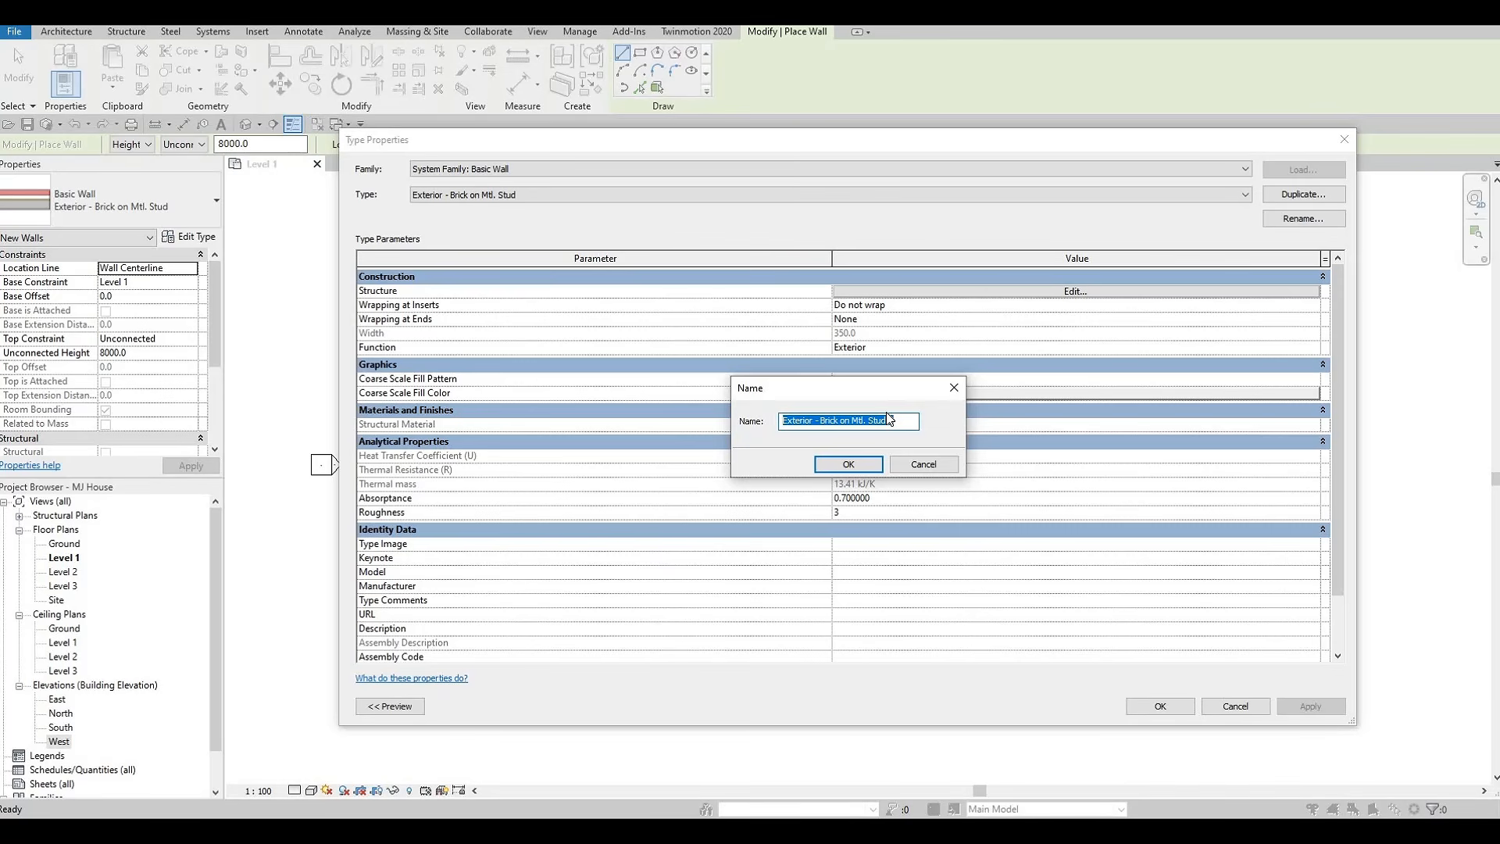
key(Caps_Lock)
text(EX)
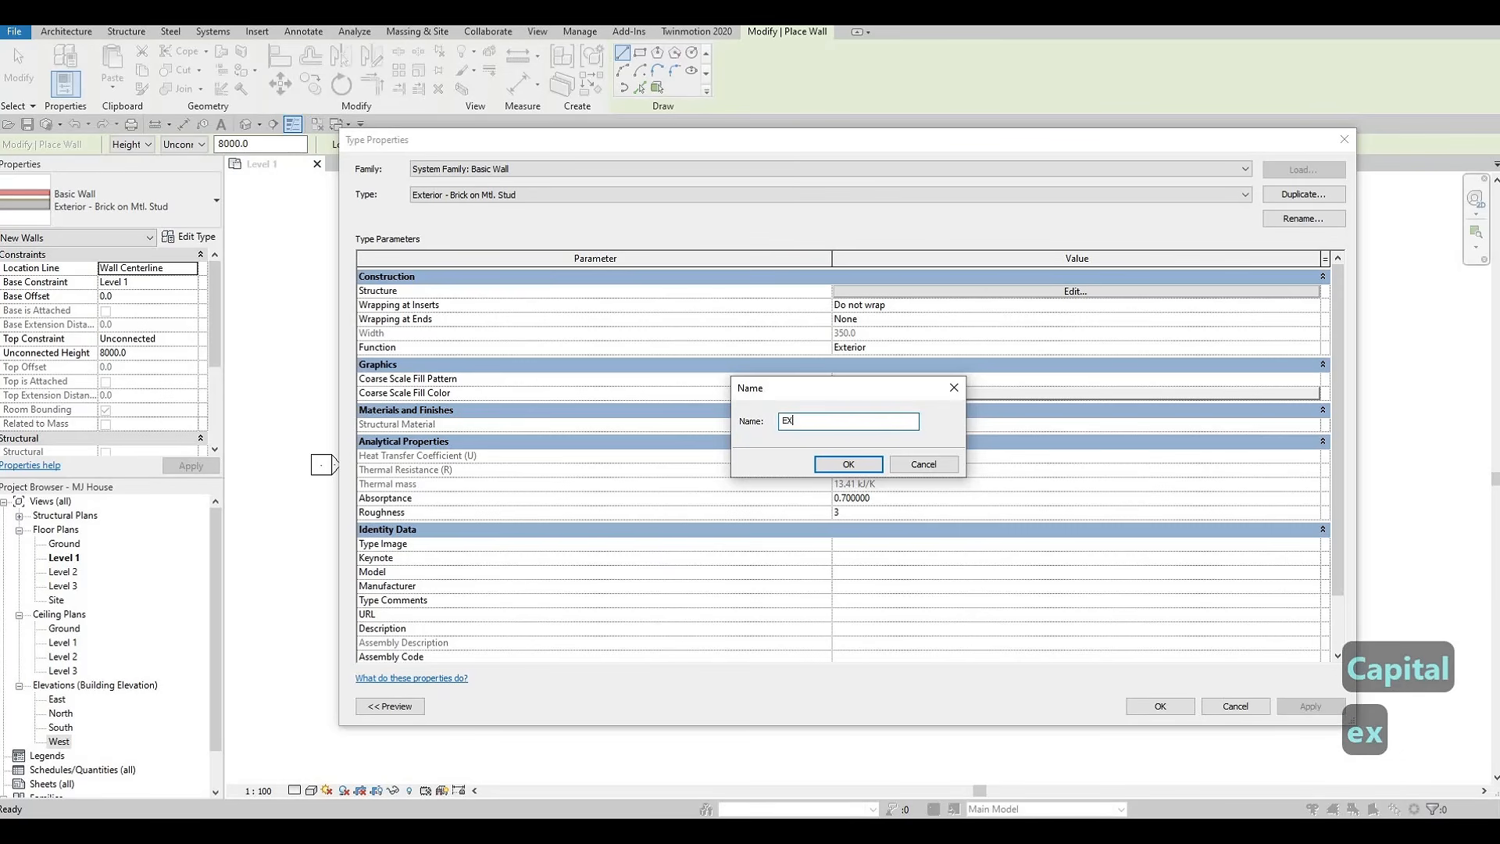
text(TERIOR WALL 1)
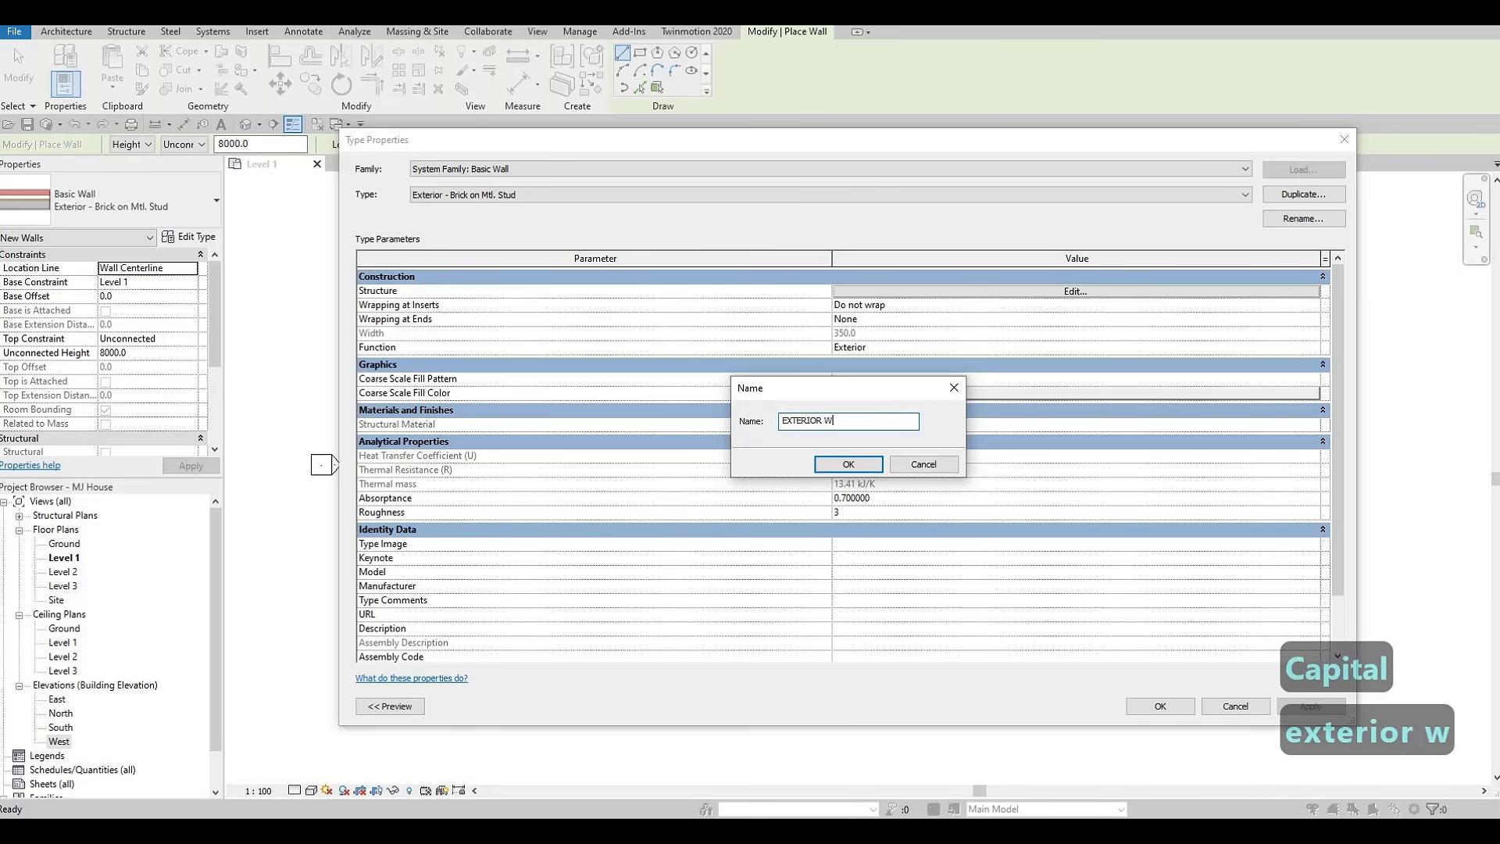
click(863, 466)
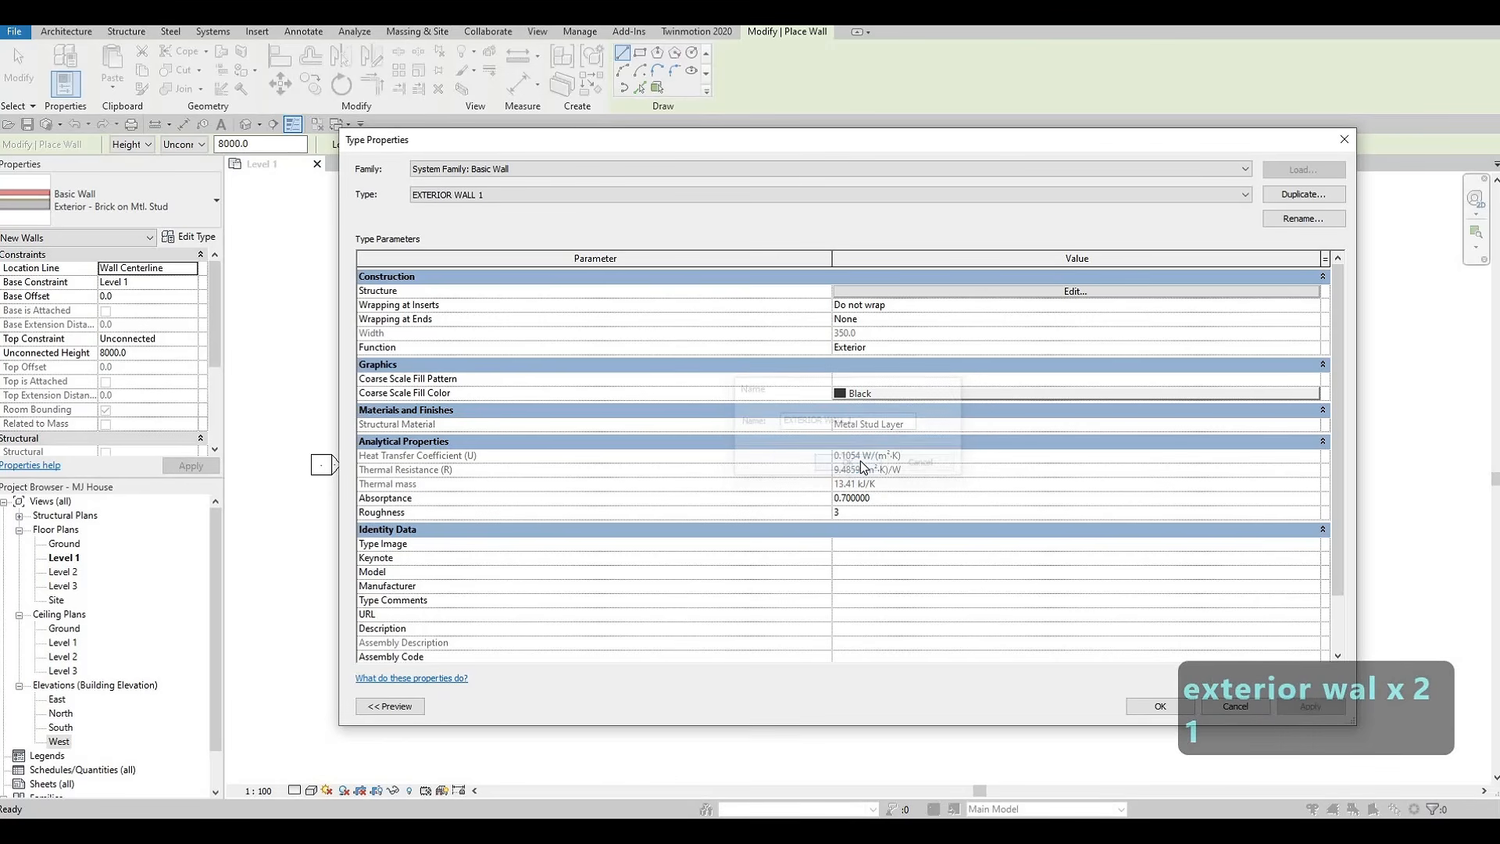
Remove all finish, thermal, membrane and substrate layers from the EXTERIOR WALL 1 structure, keeping only the structure layer between the core boundaries.
click(953, 291)
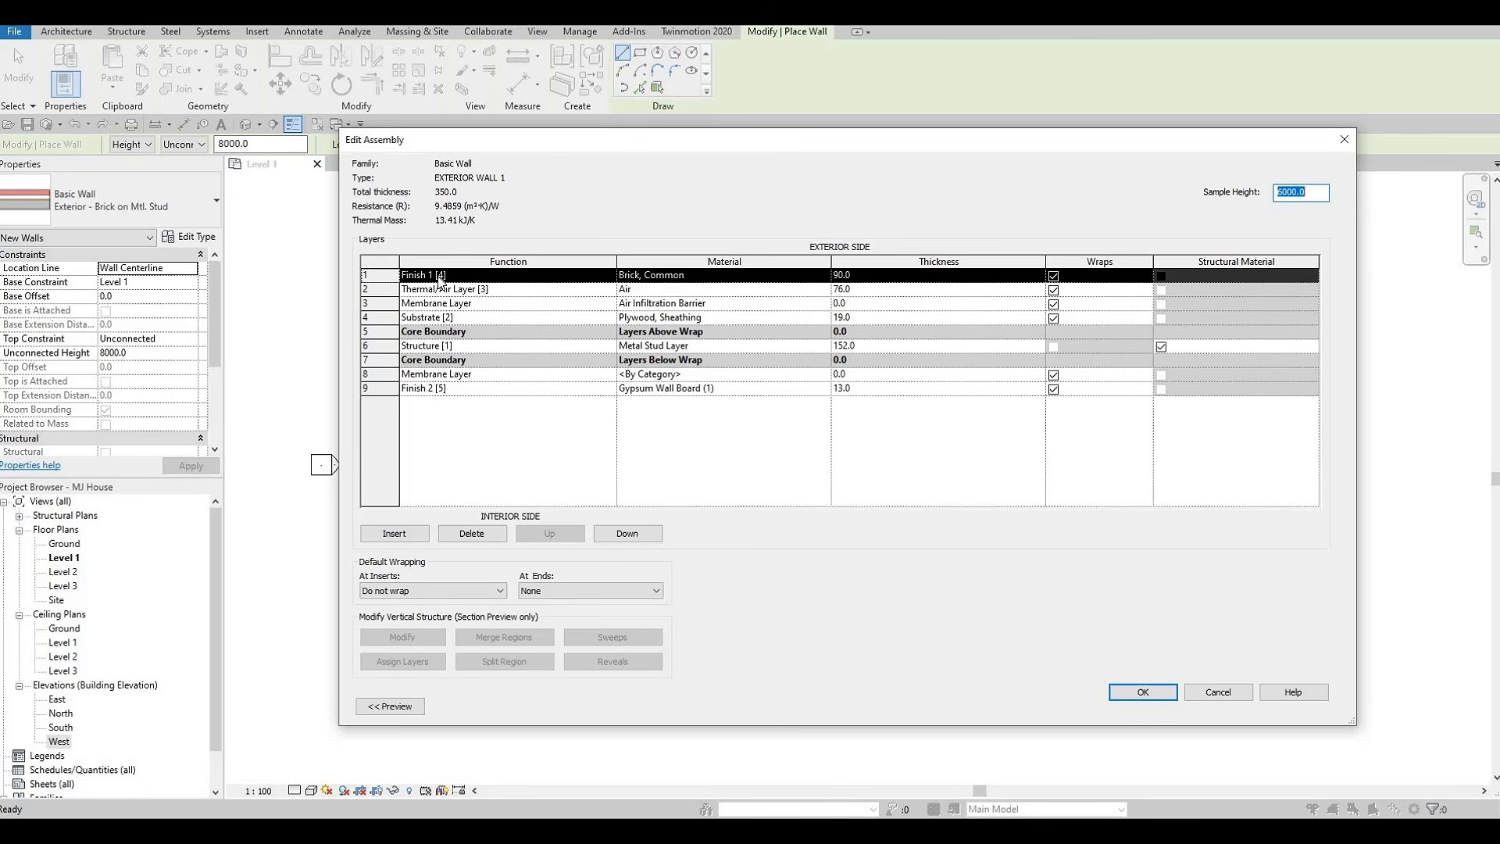
click(472, 533)
click(472, 534)
click(472, 533)
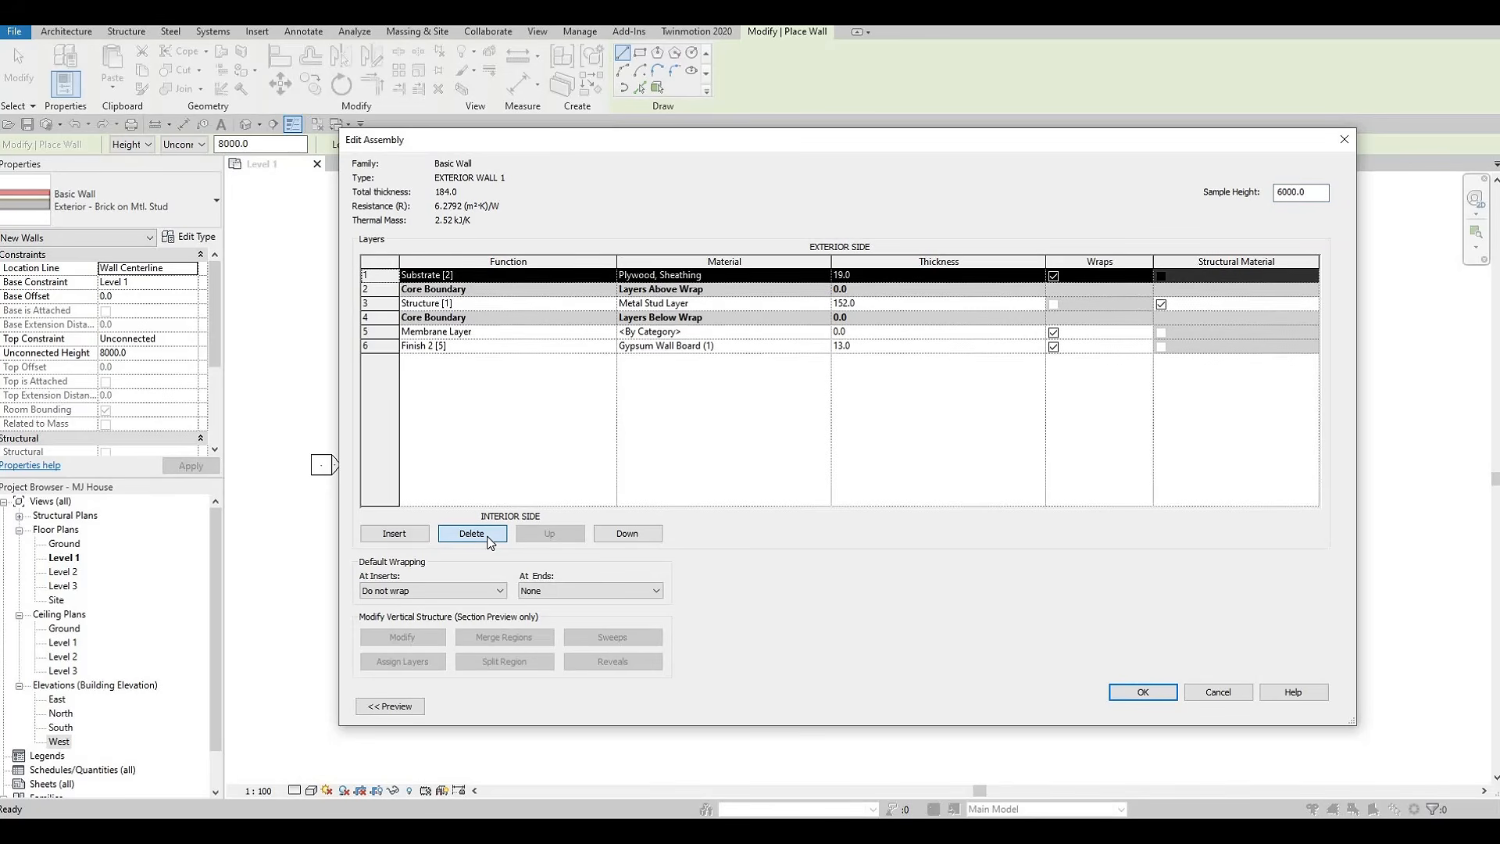
click(472, 533)
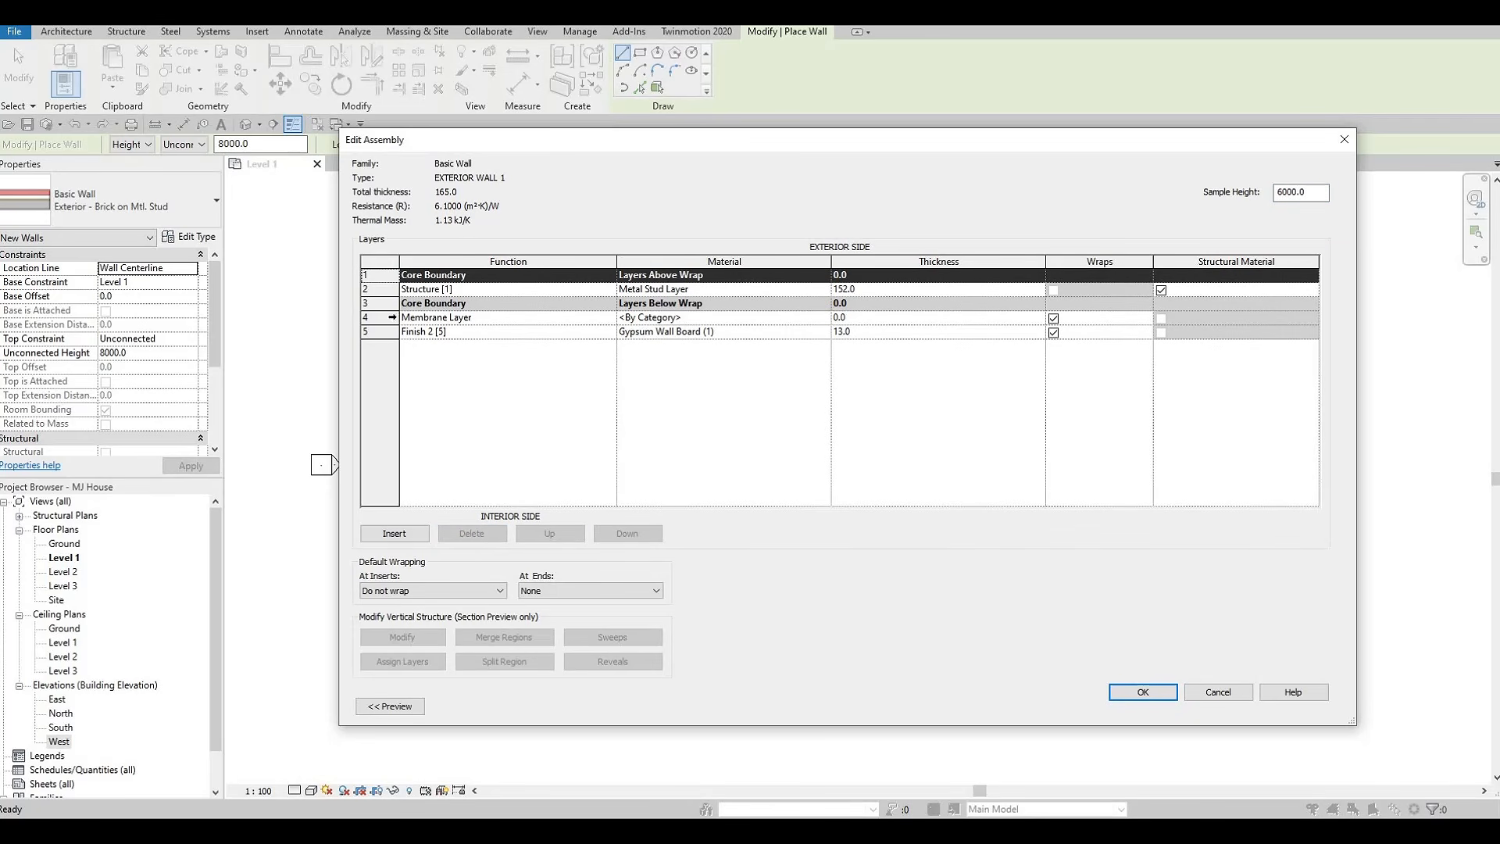
click(469, 318)
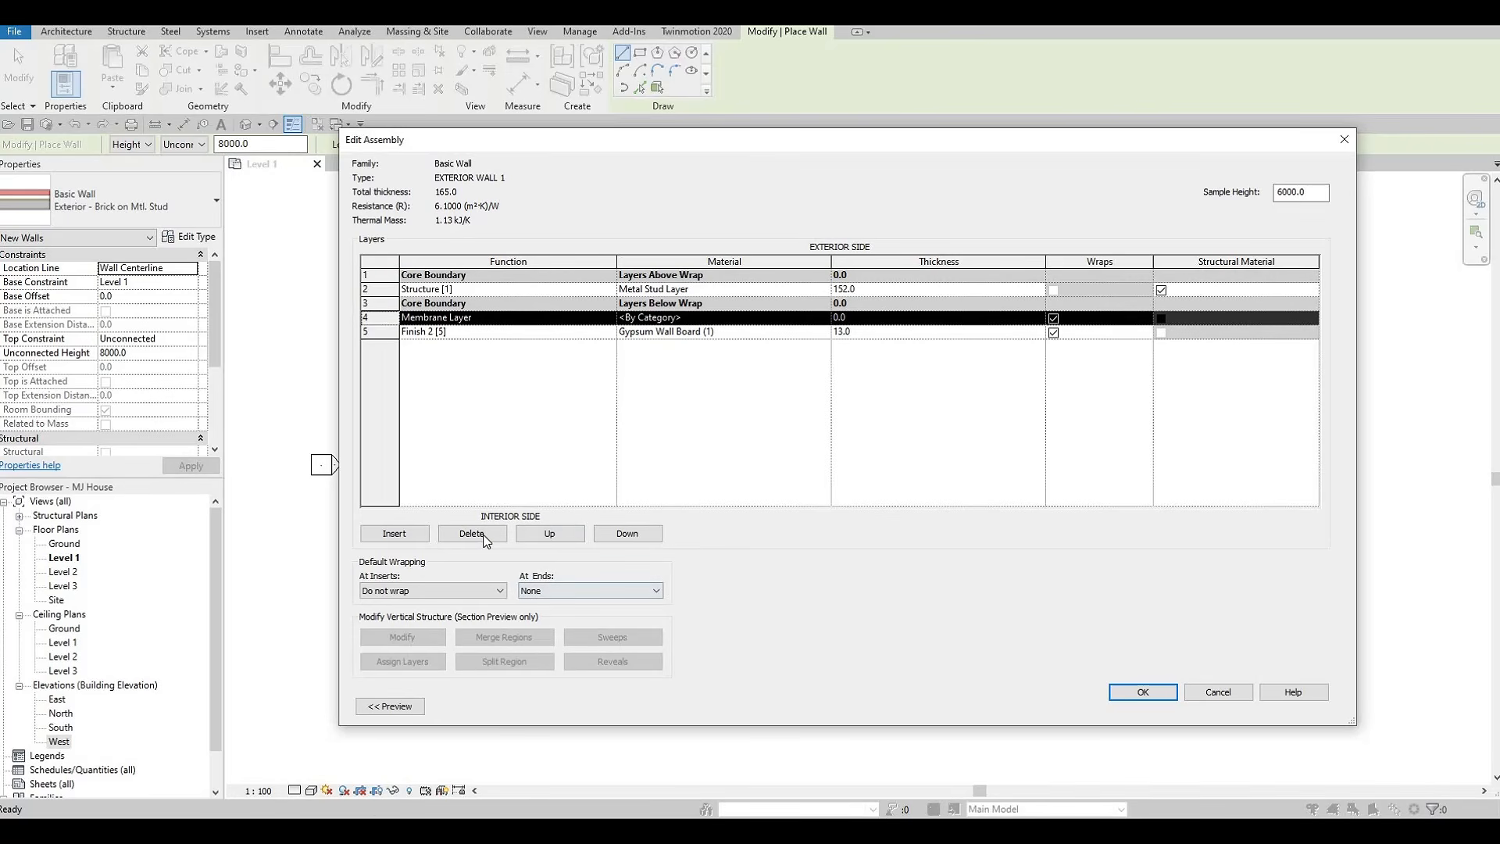
click(472, 533)
click(472, 534)
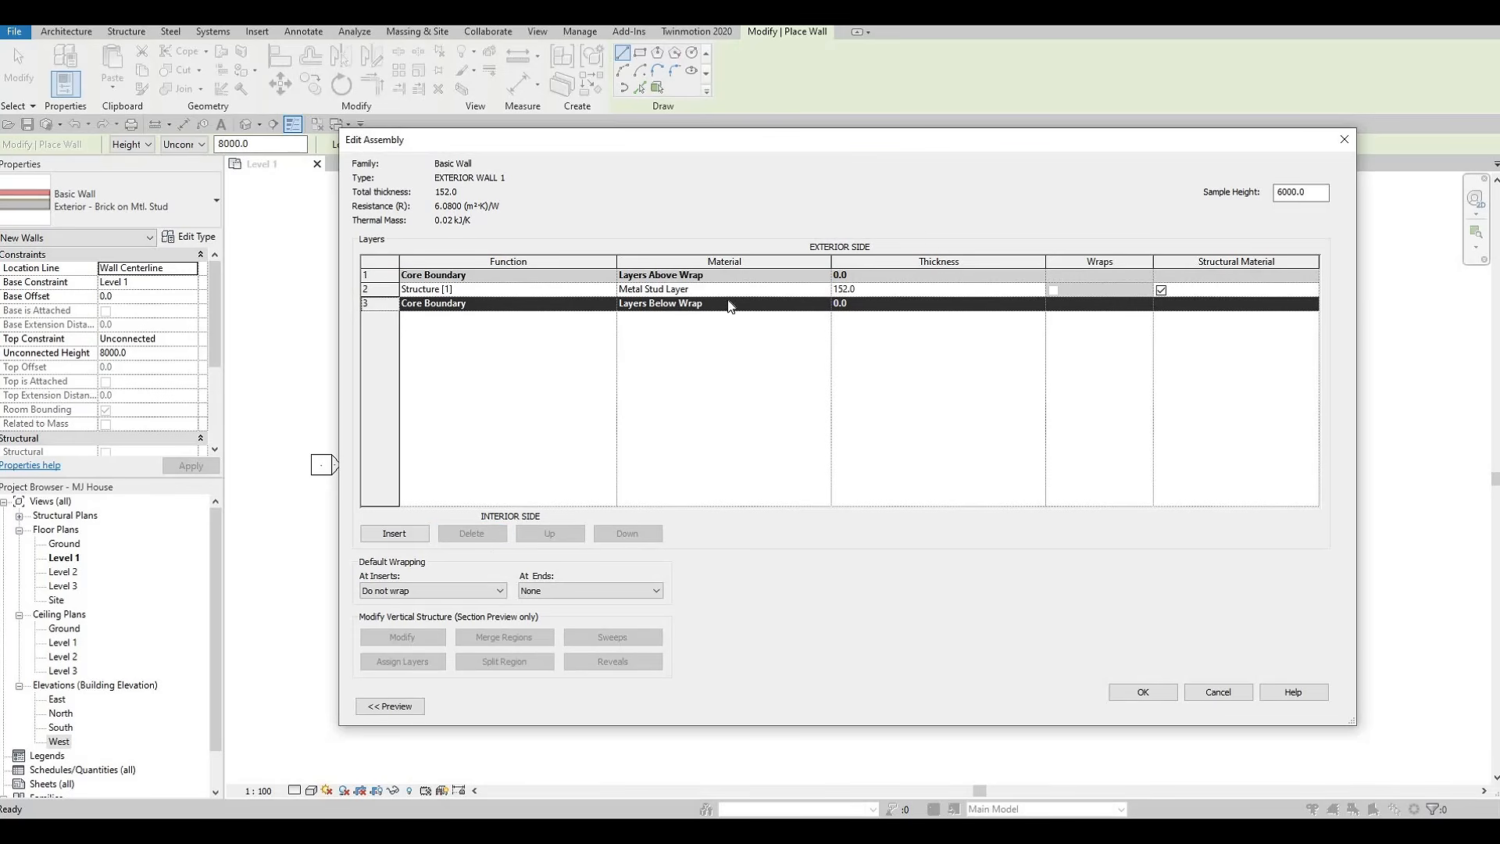
Set the structure layer's thickness to 150 mm and its material to Gypsum Wall Board, and accept the wall type.
click(887, 284)
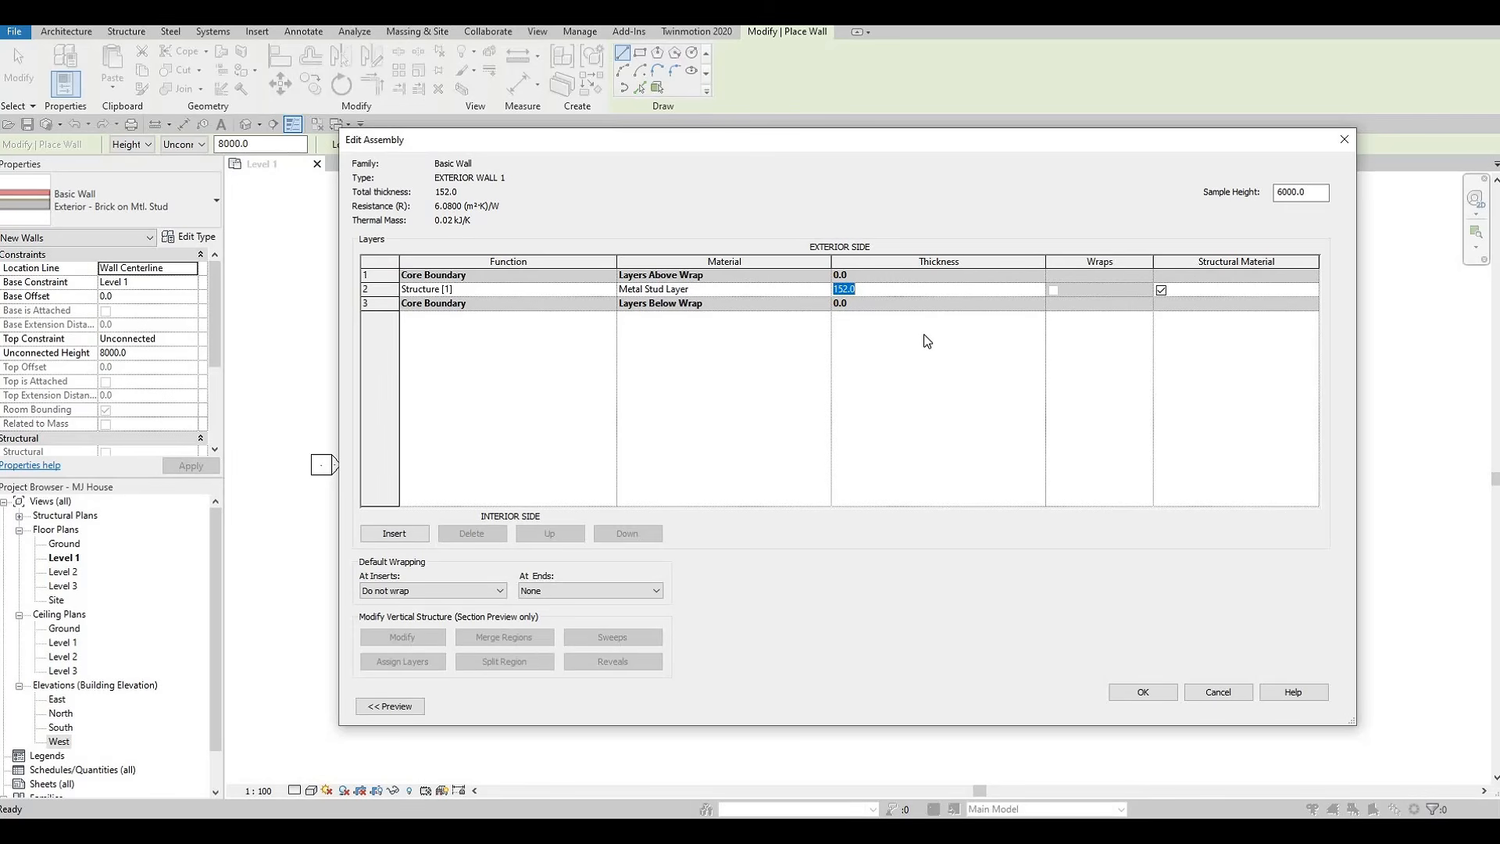
text(150)
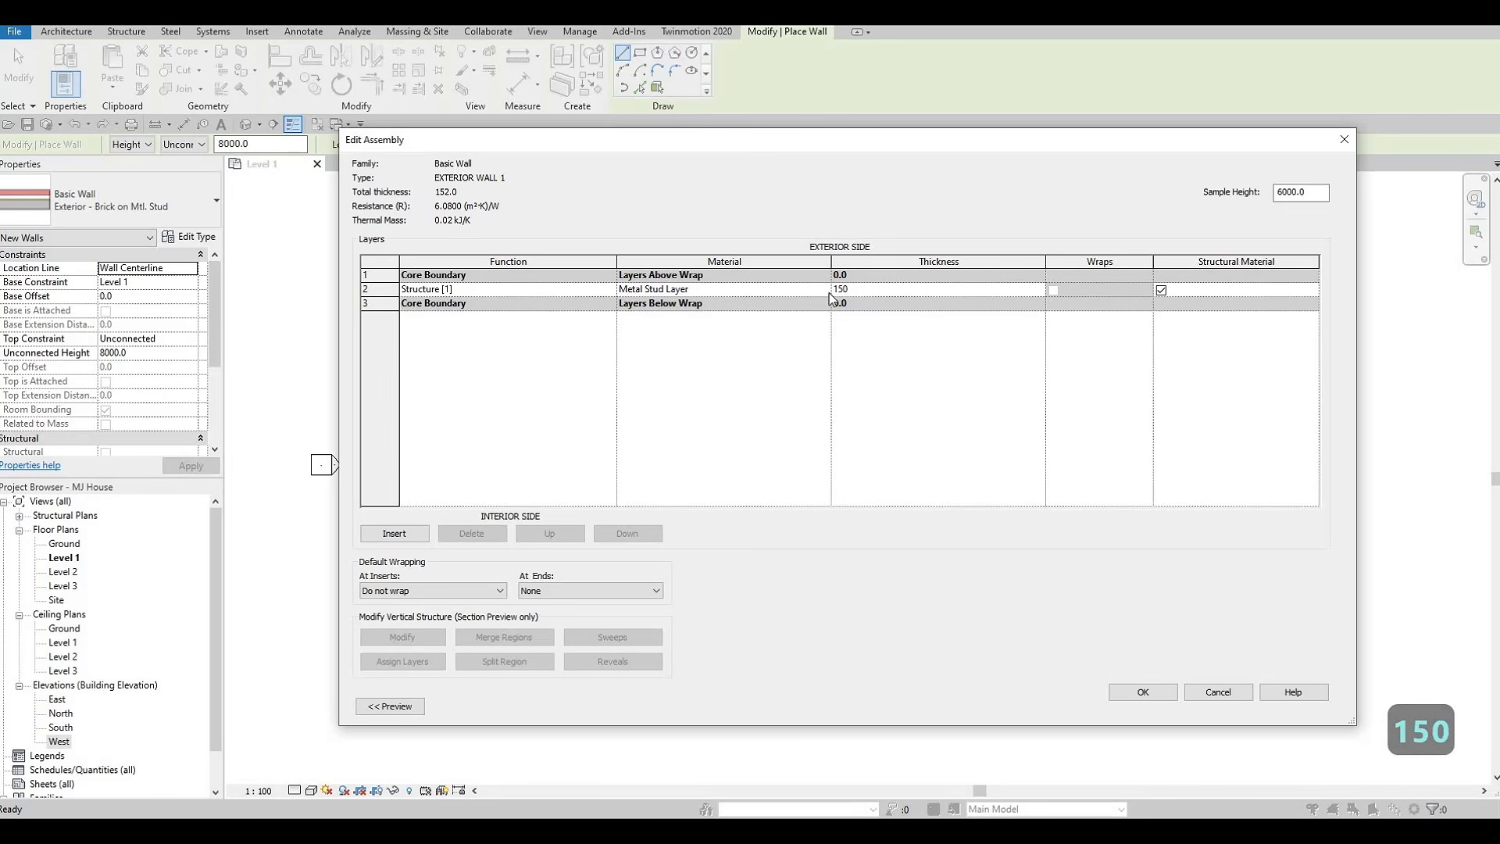
click(703, 289)
click(708, 289)
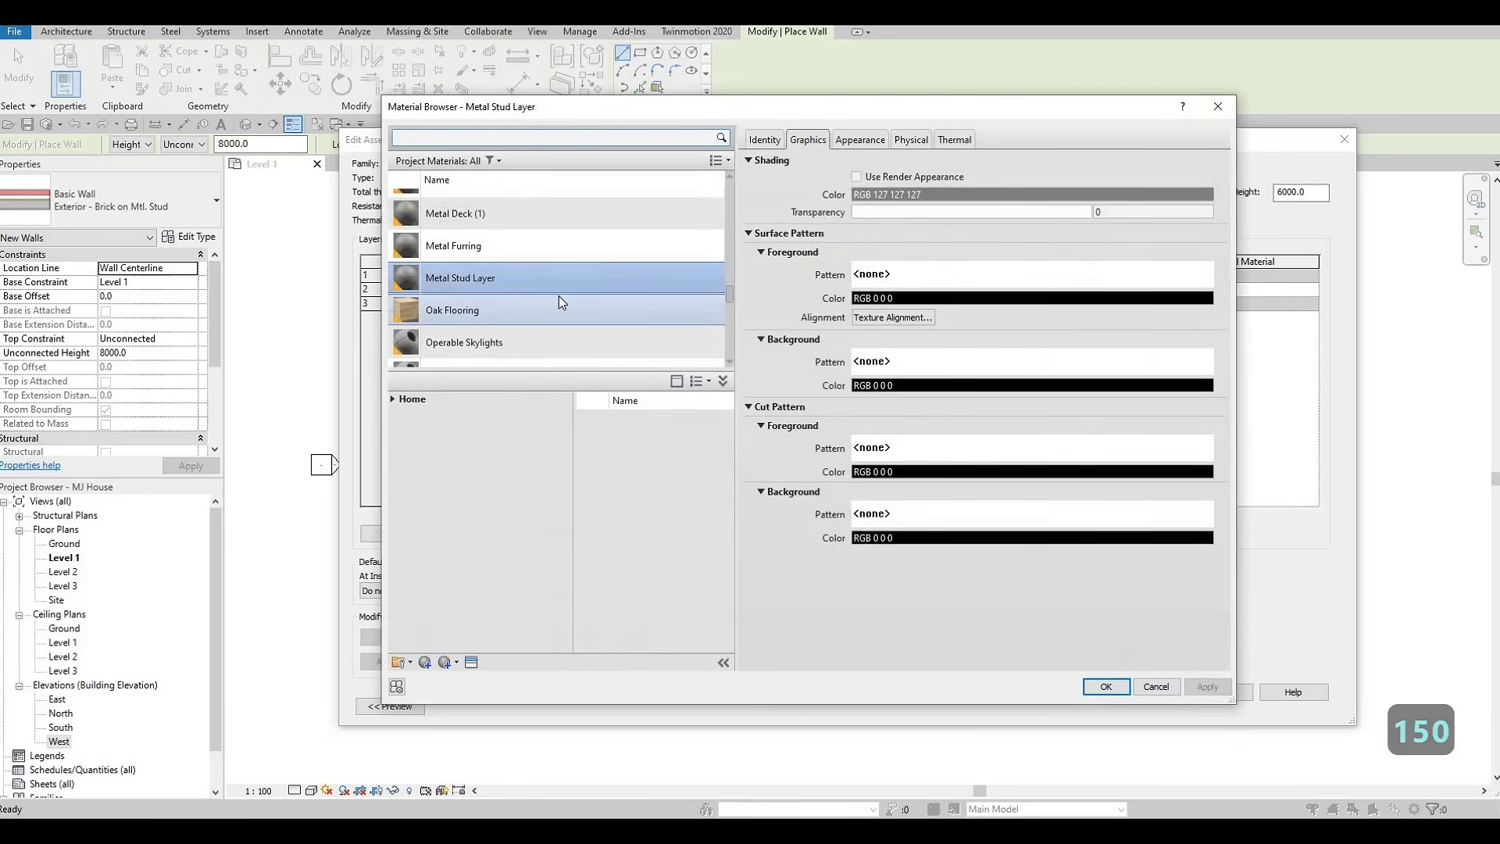
scroll(485, 297, down, 5)
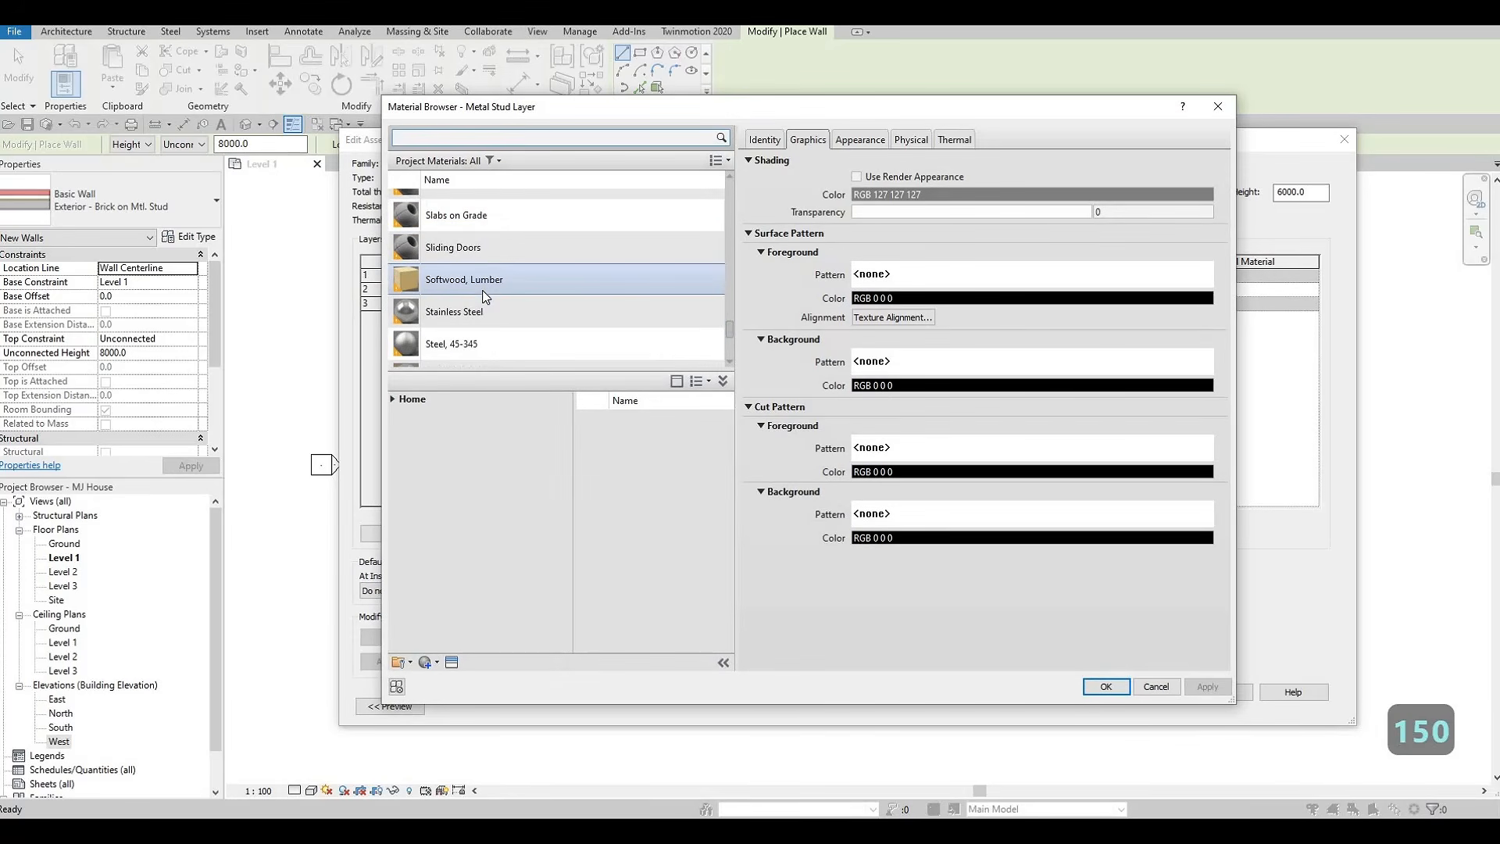
scroll(483, 291, down, 3)
scroll(469, 164, up, 4)
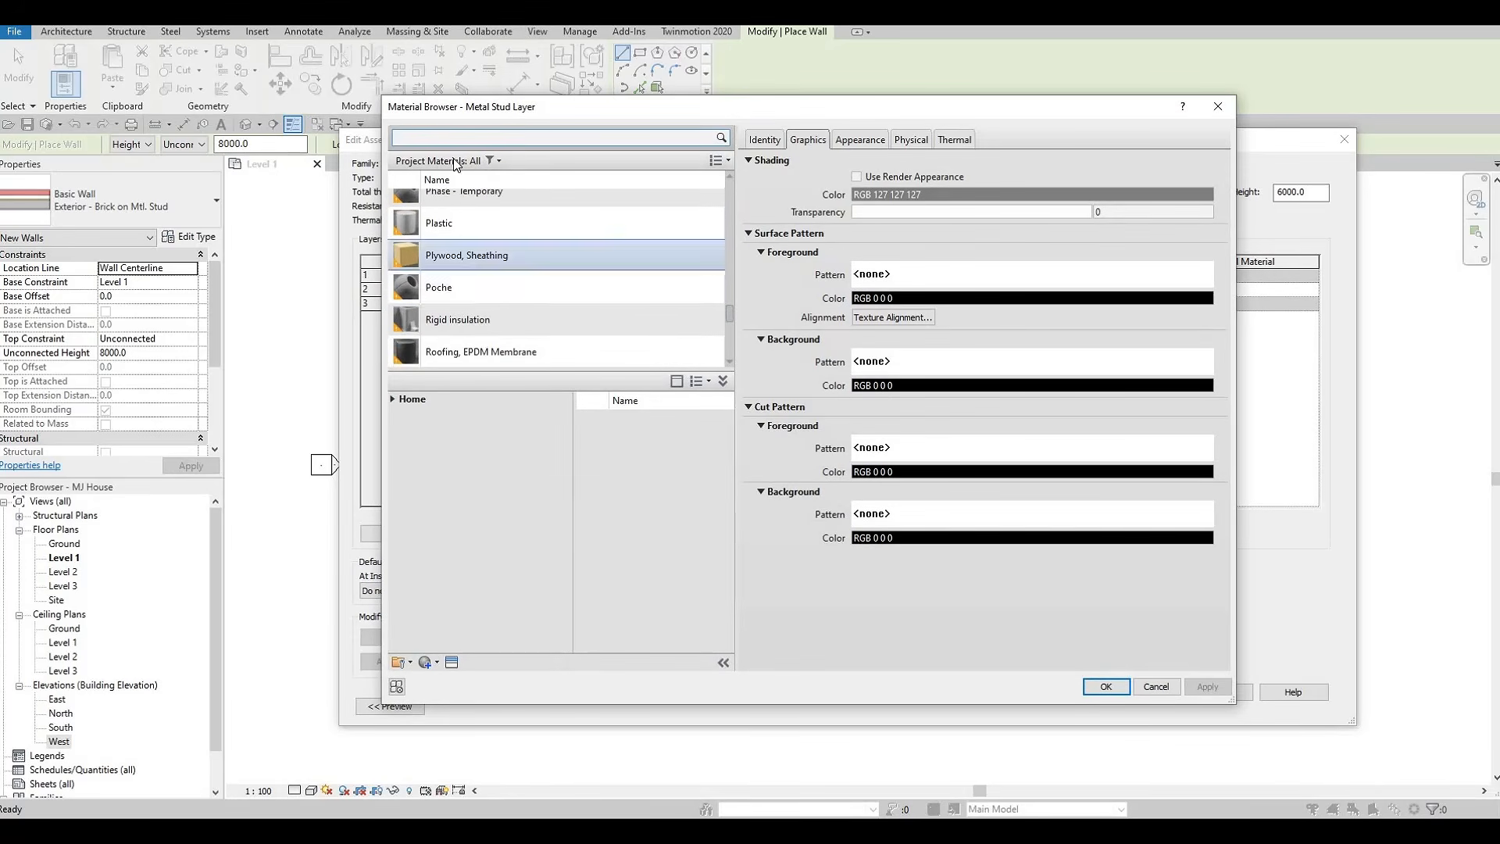
click(393, 399)
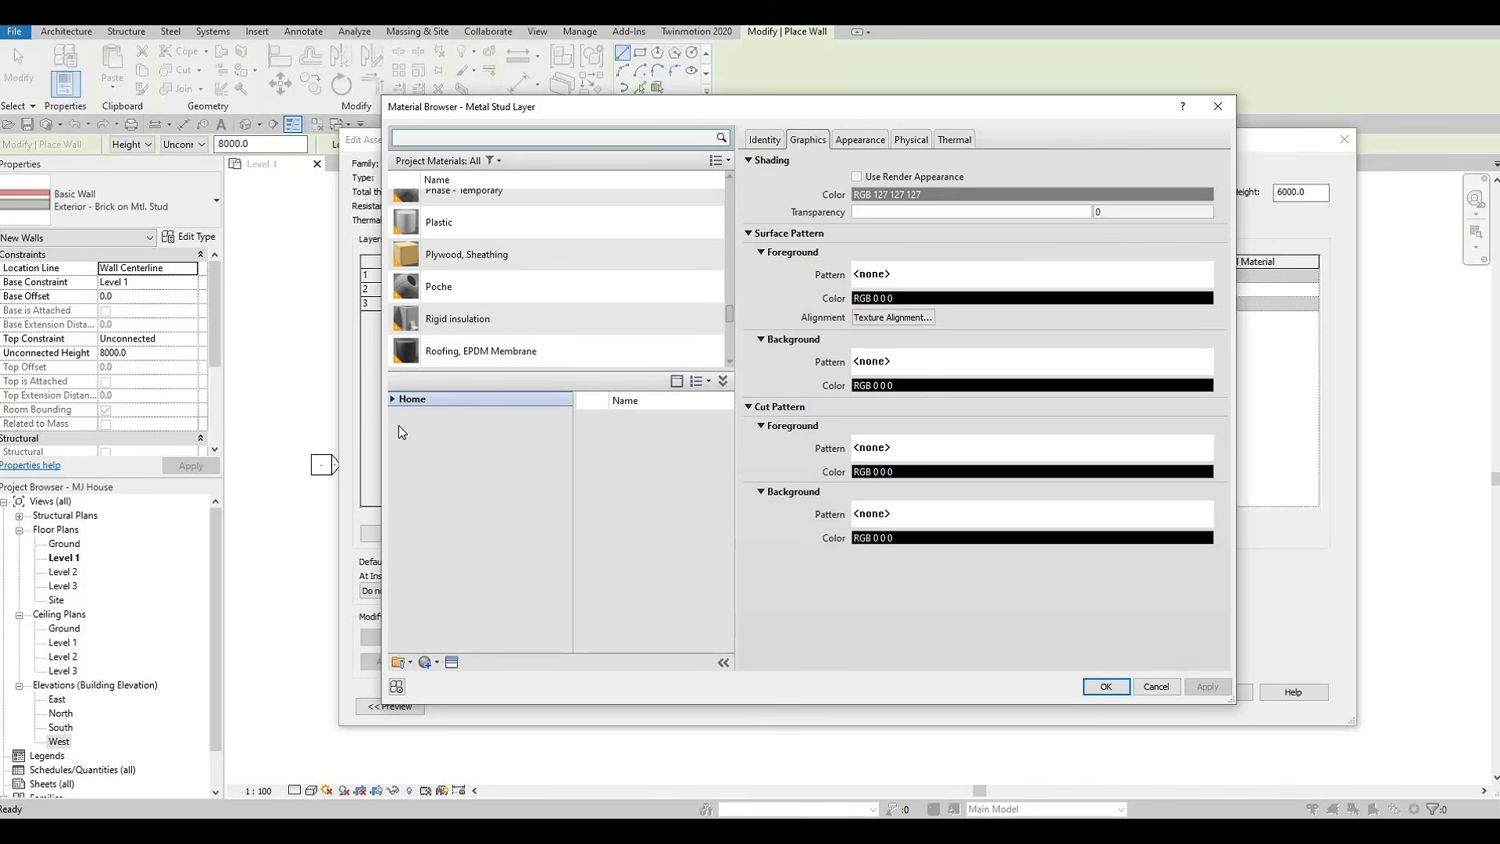
click(400, 430)
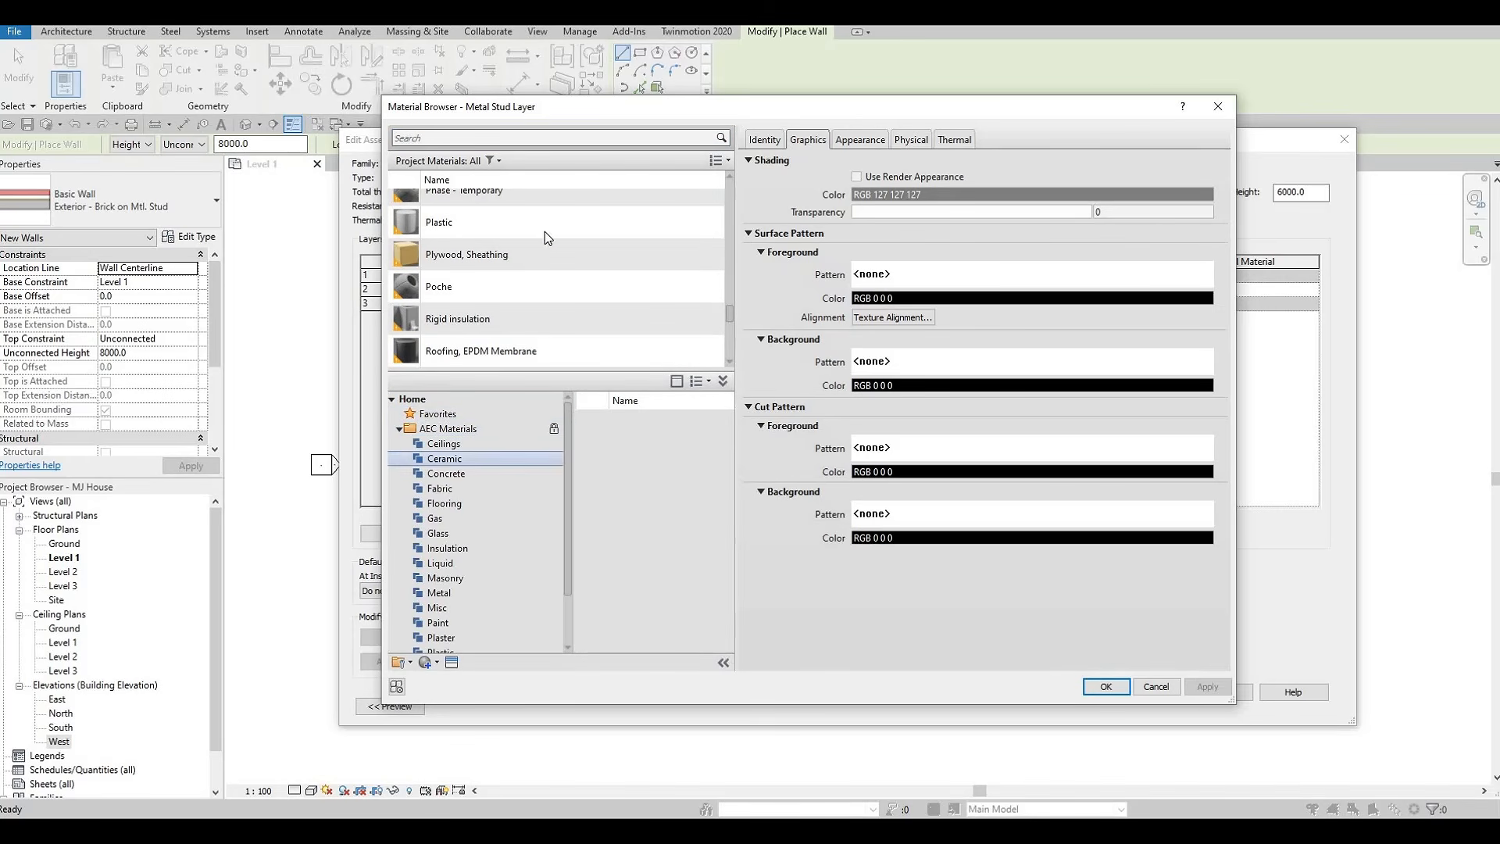
scroll(500, 235, up, 8)
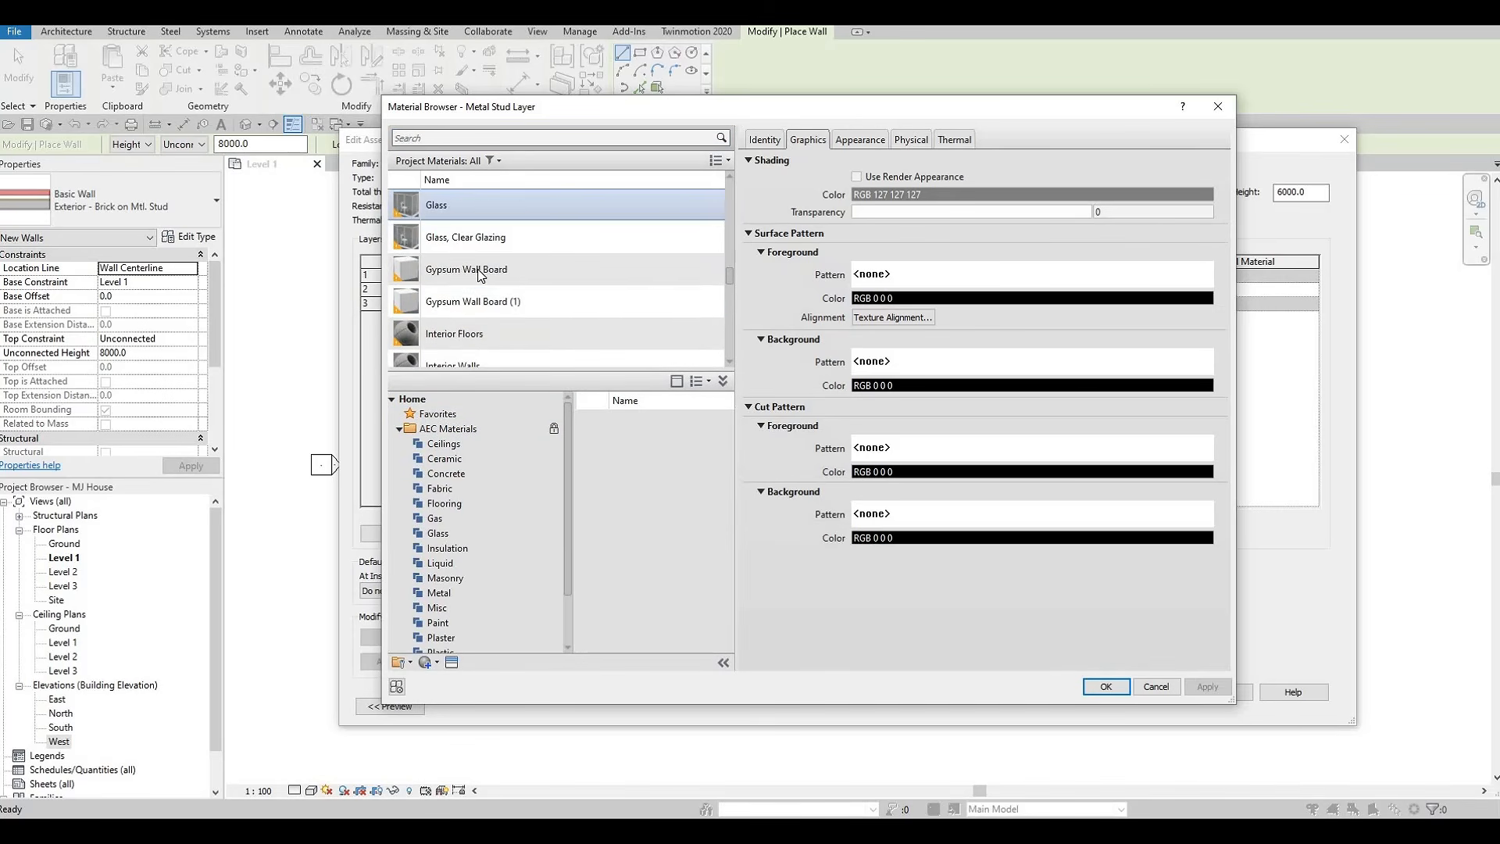
click(478, 271)
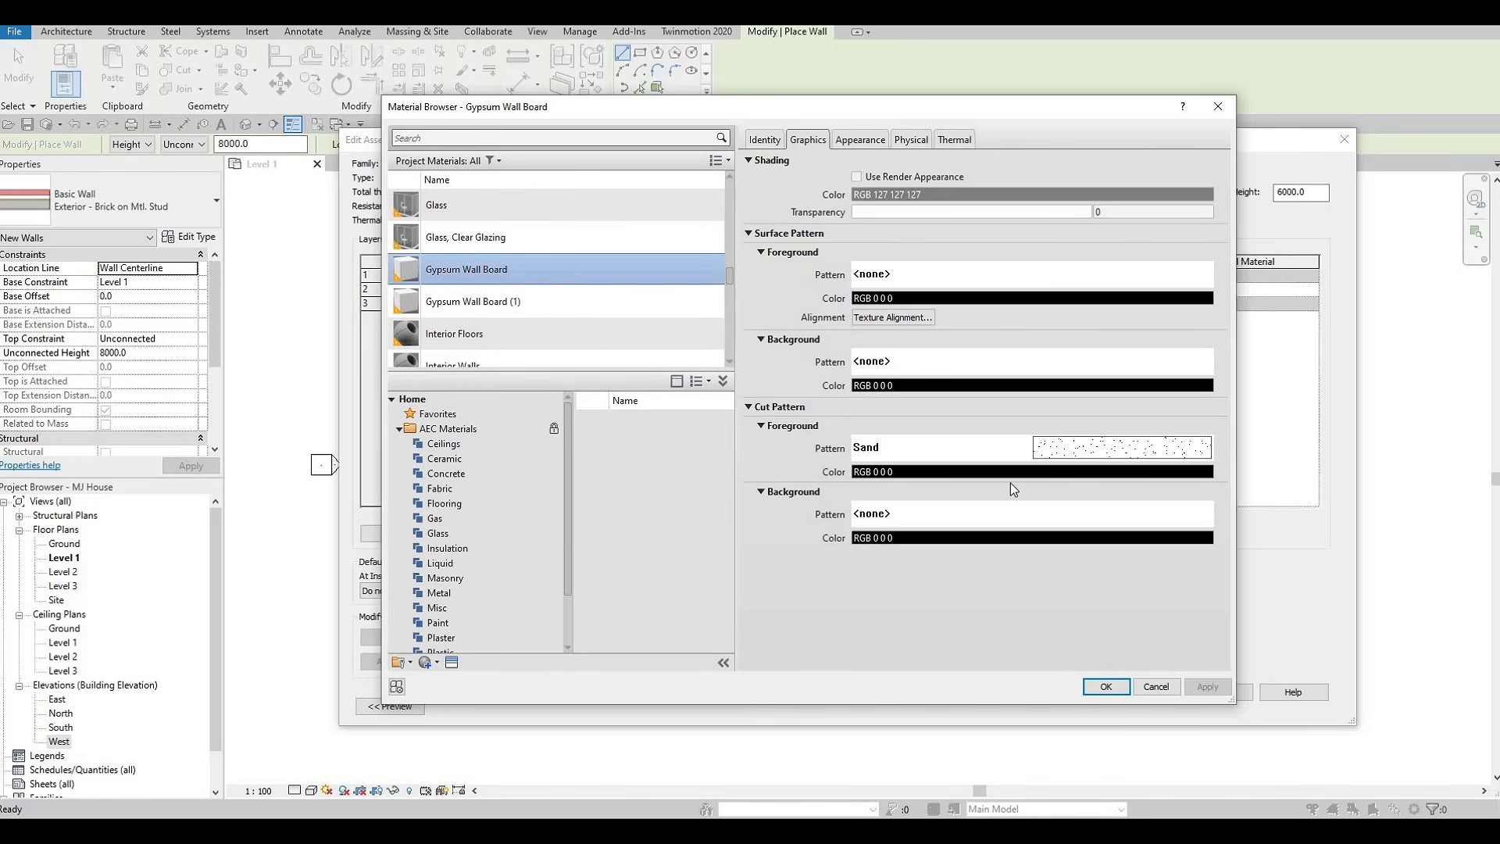
click(1108, 691)
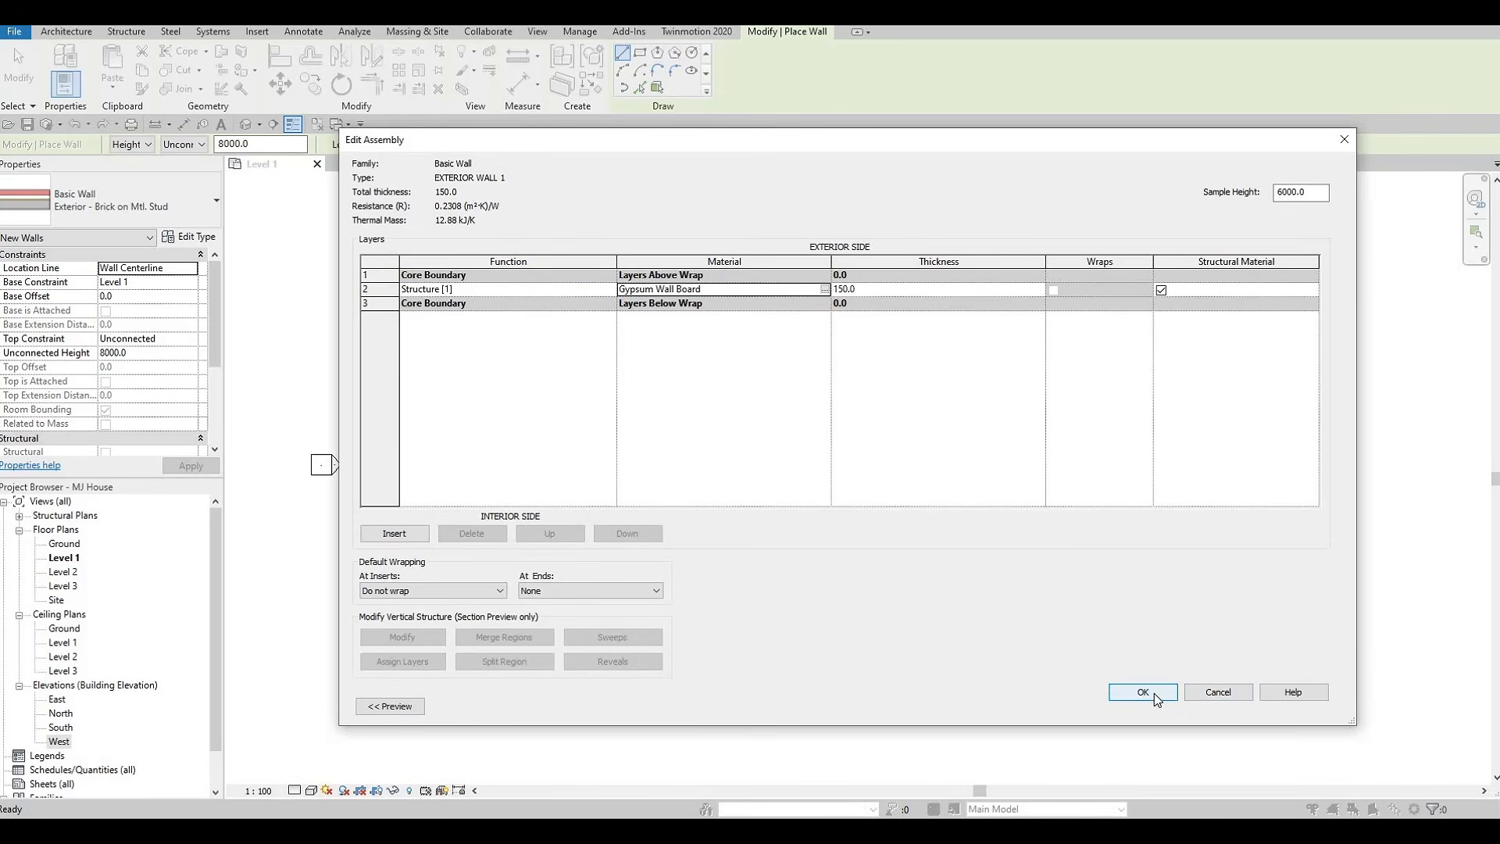
click(1154, 692)
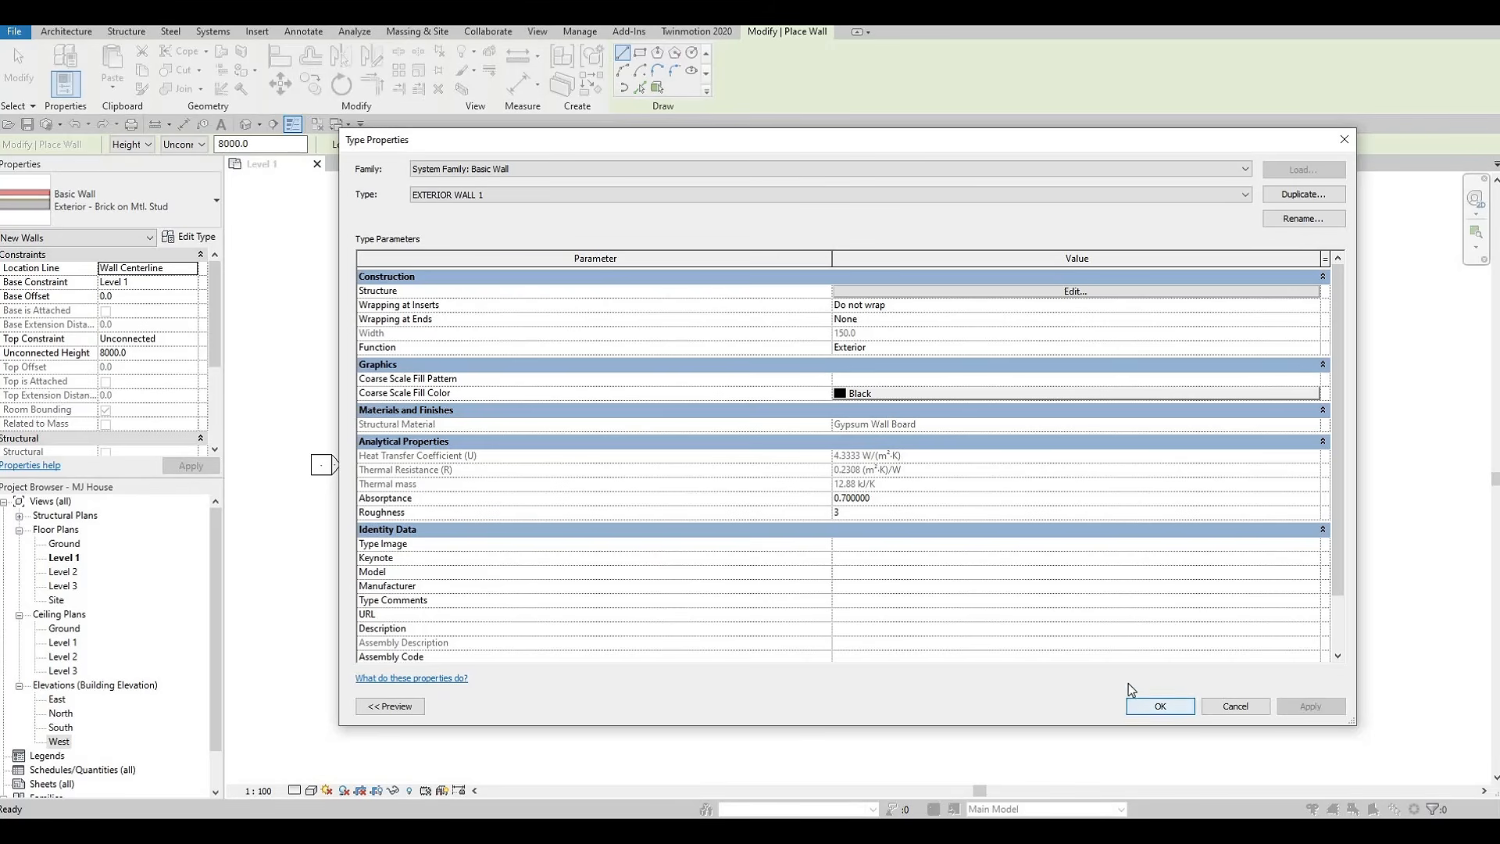
click(1162, 707)
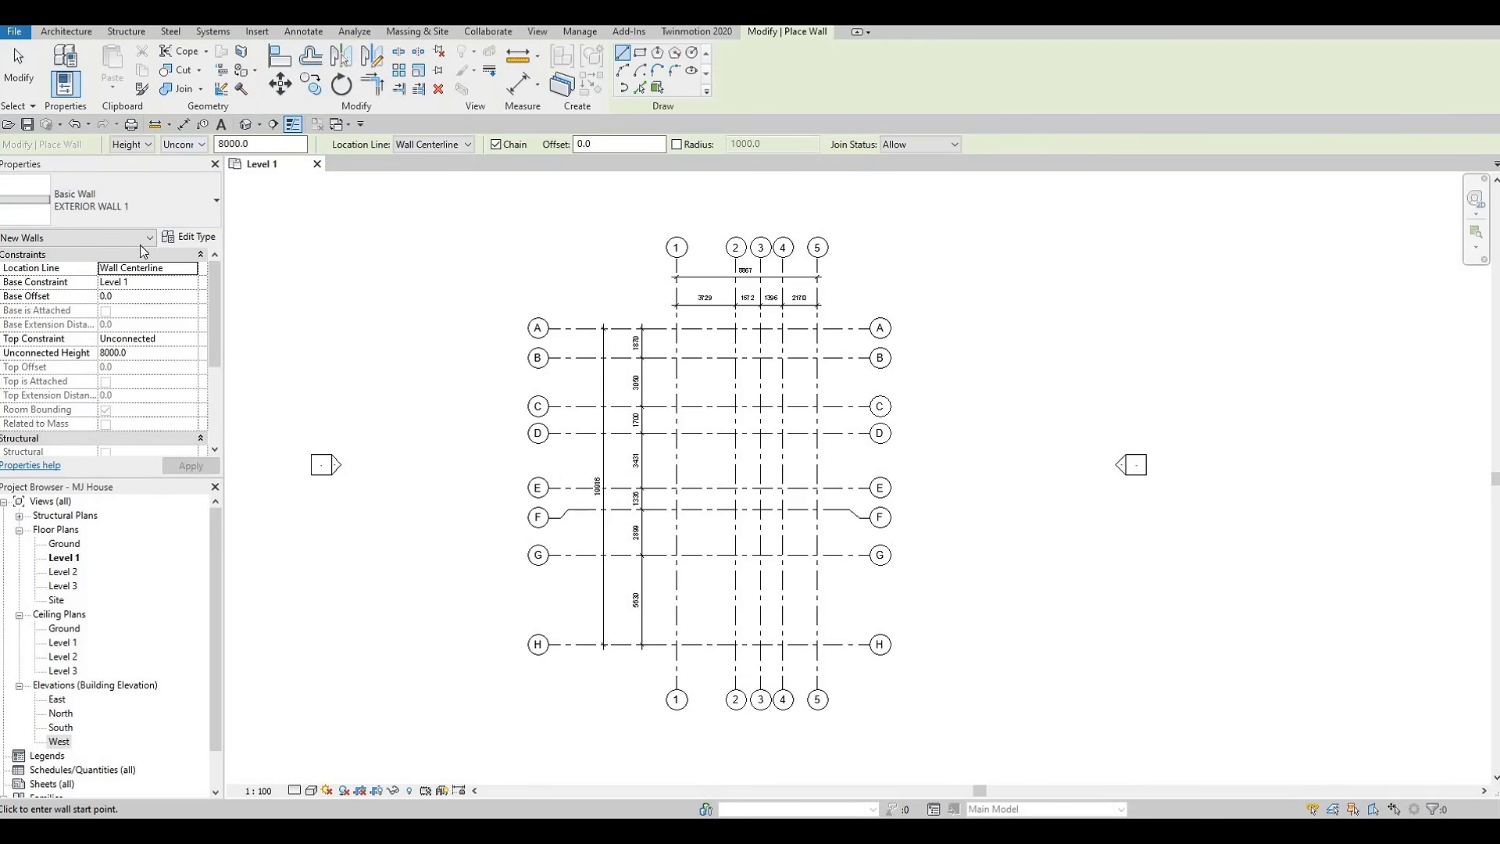
Set the new walls' top constraint to Up to level: Level 2 and apply it.
click(191, 344)
click(191, 344)
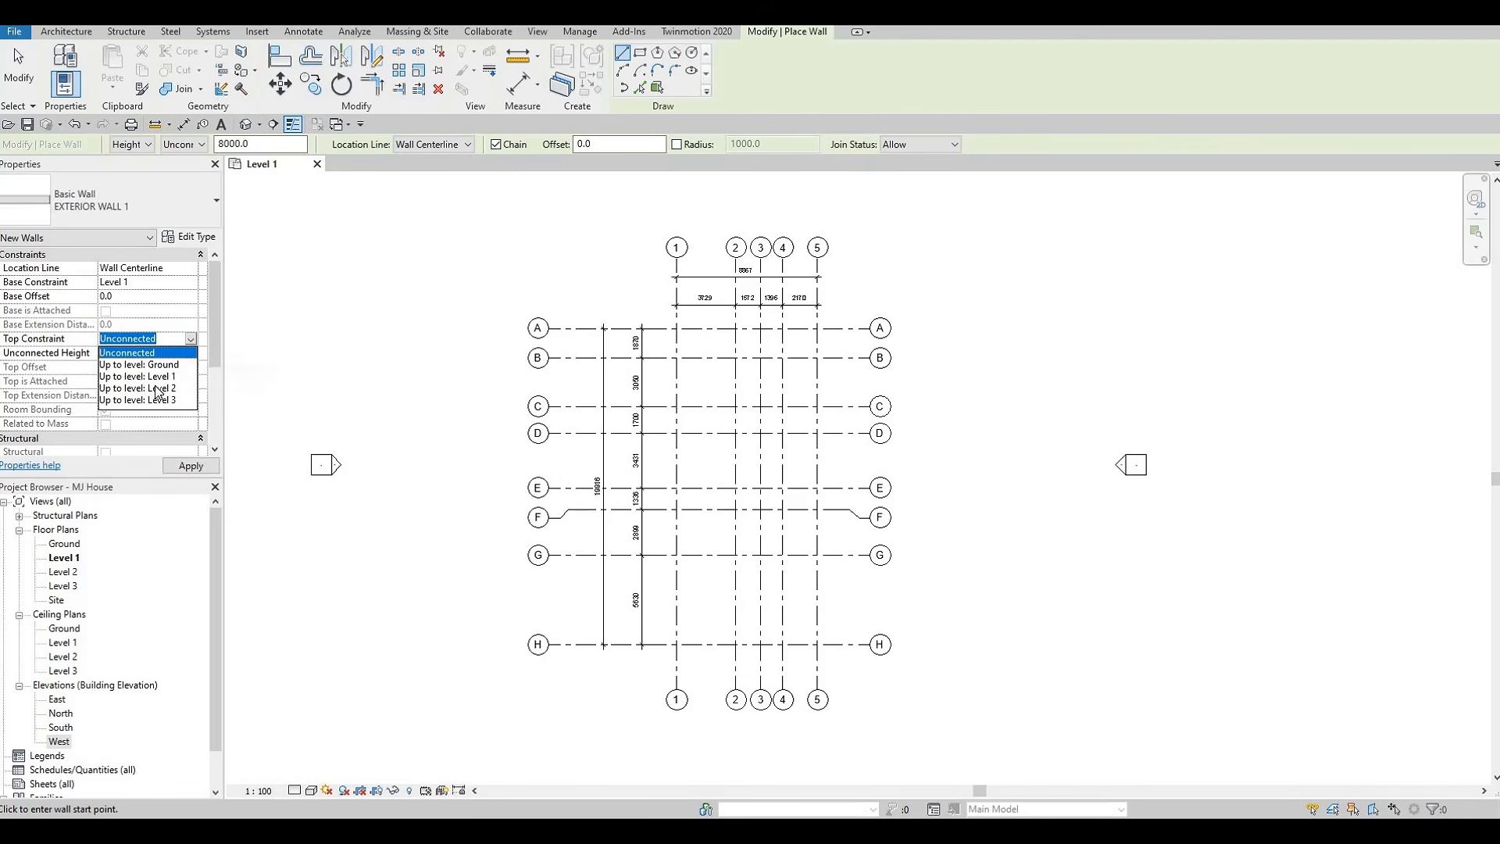
click(157, 395)
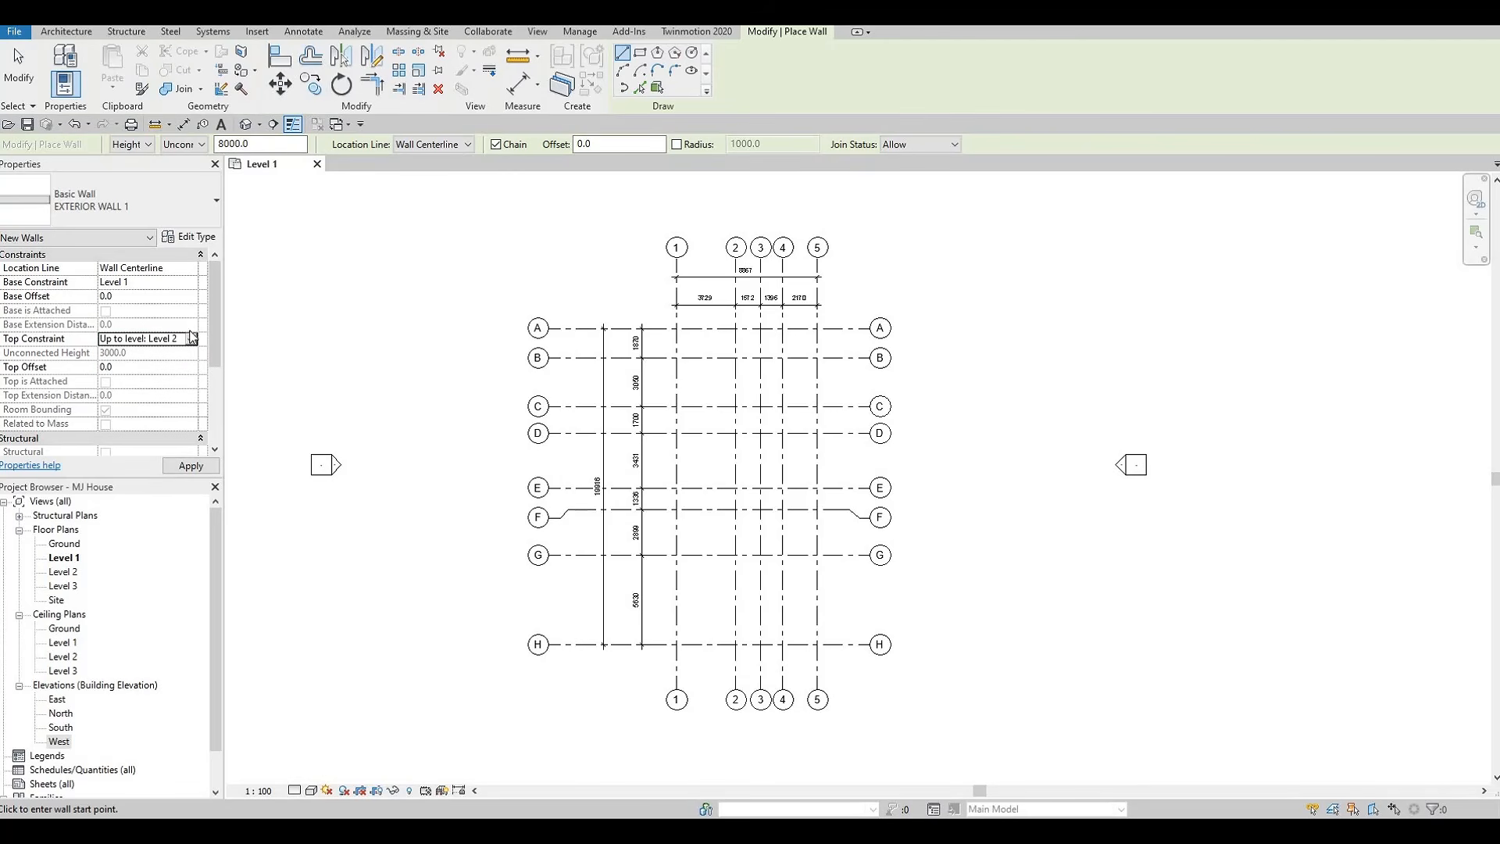
click(202, 466)
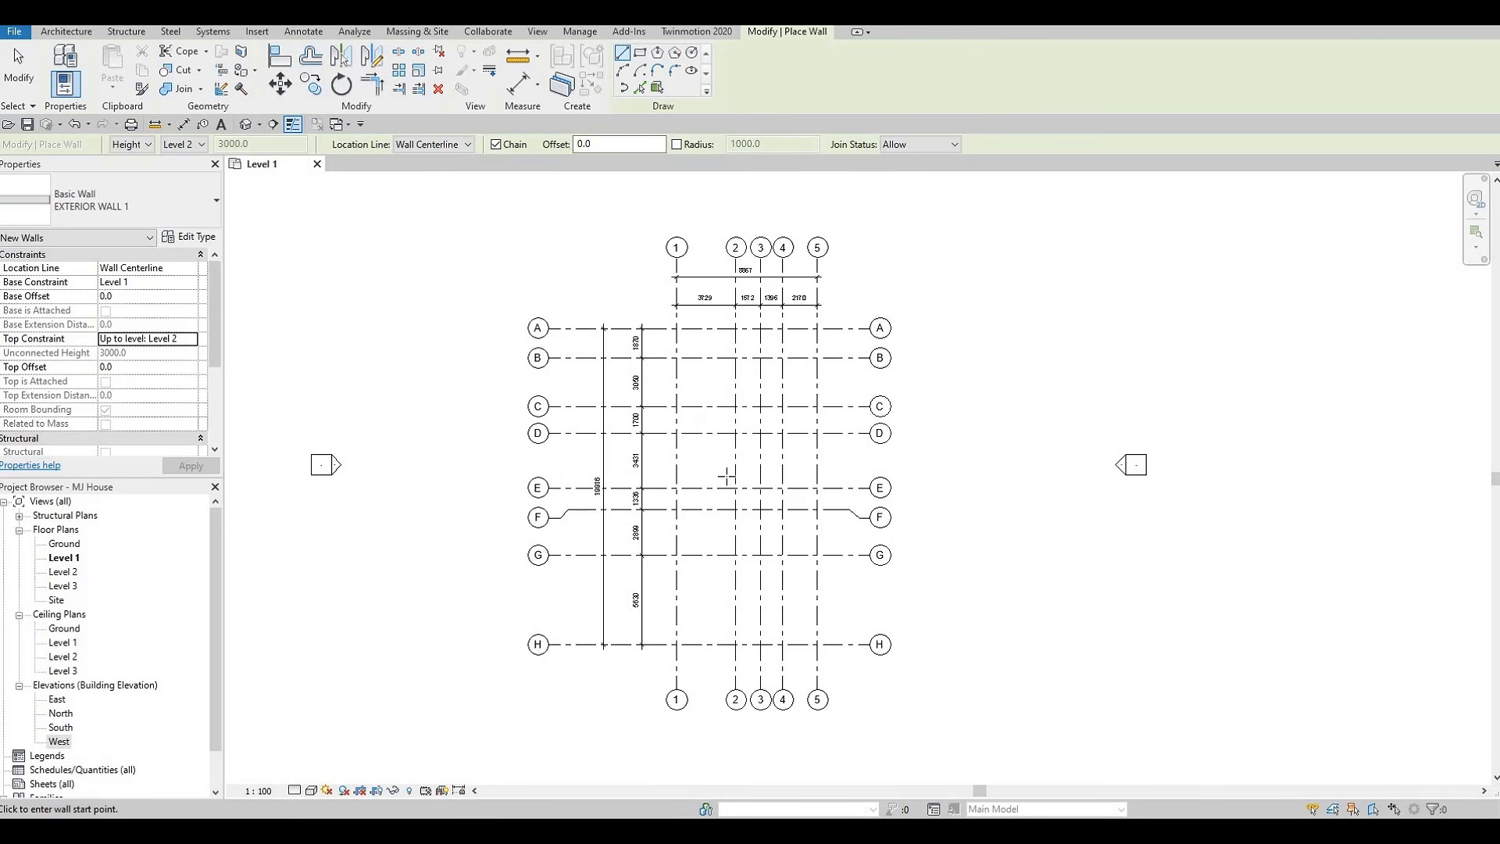
Draw chained exterior walls from grid intersection G-1 along grid G to grid 2, up to grid F, and across to grid 3.
middle_drag(703, 512, 690, 452)
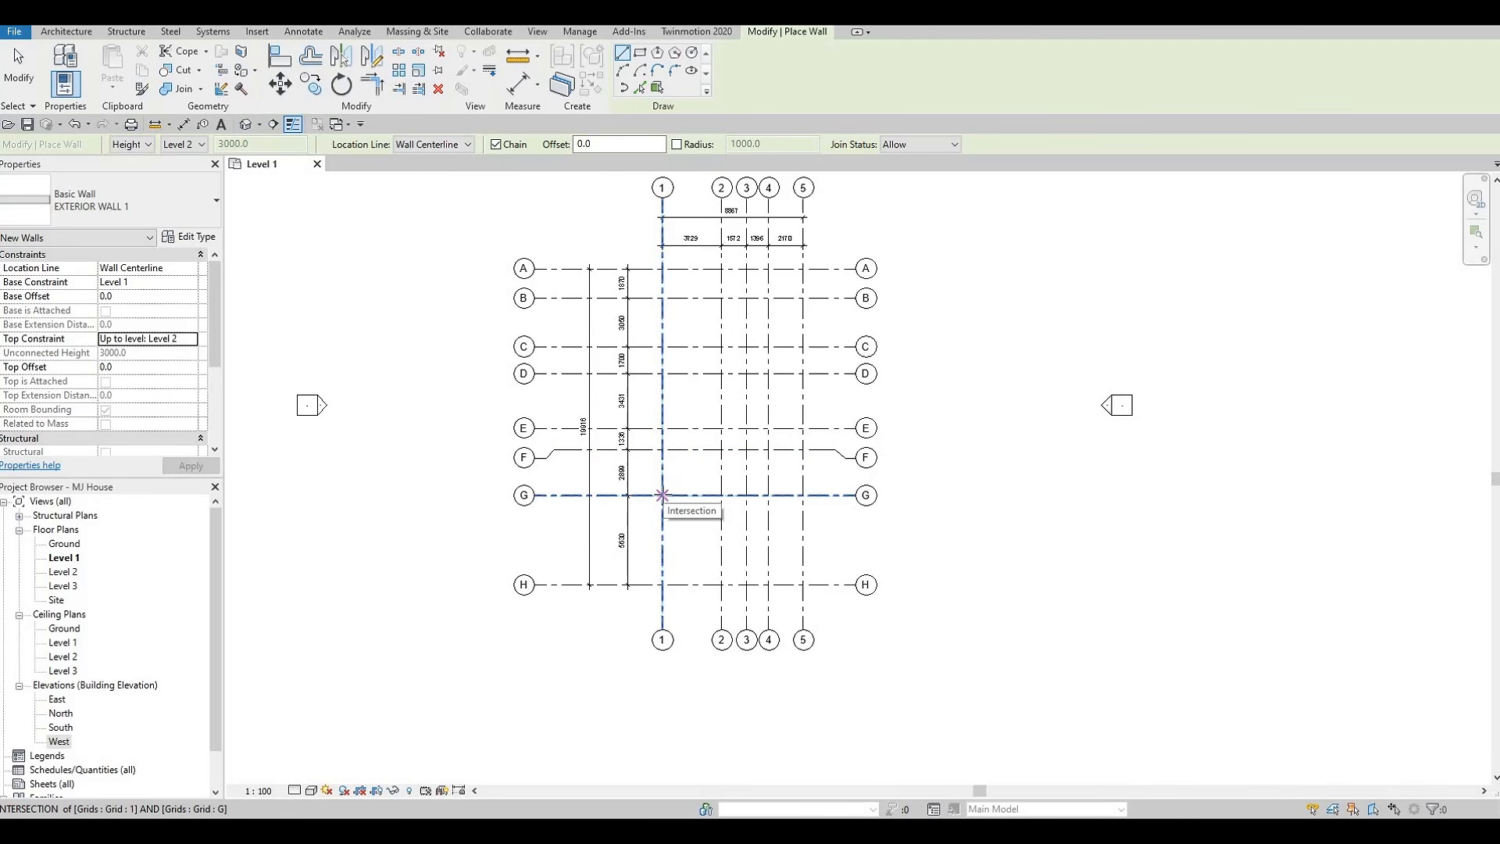
click(662, 494)
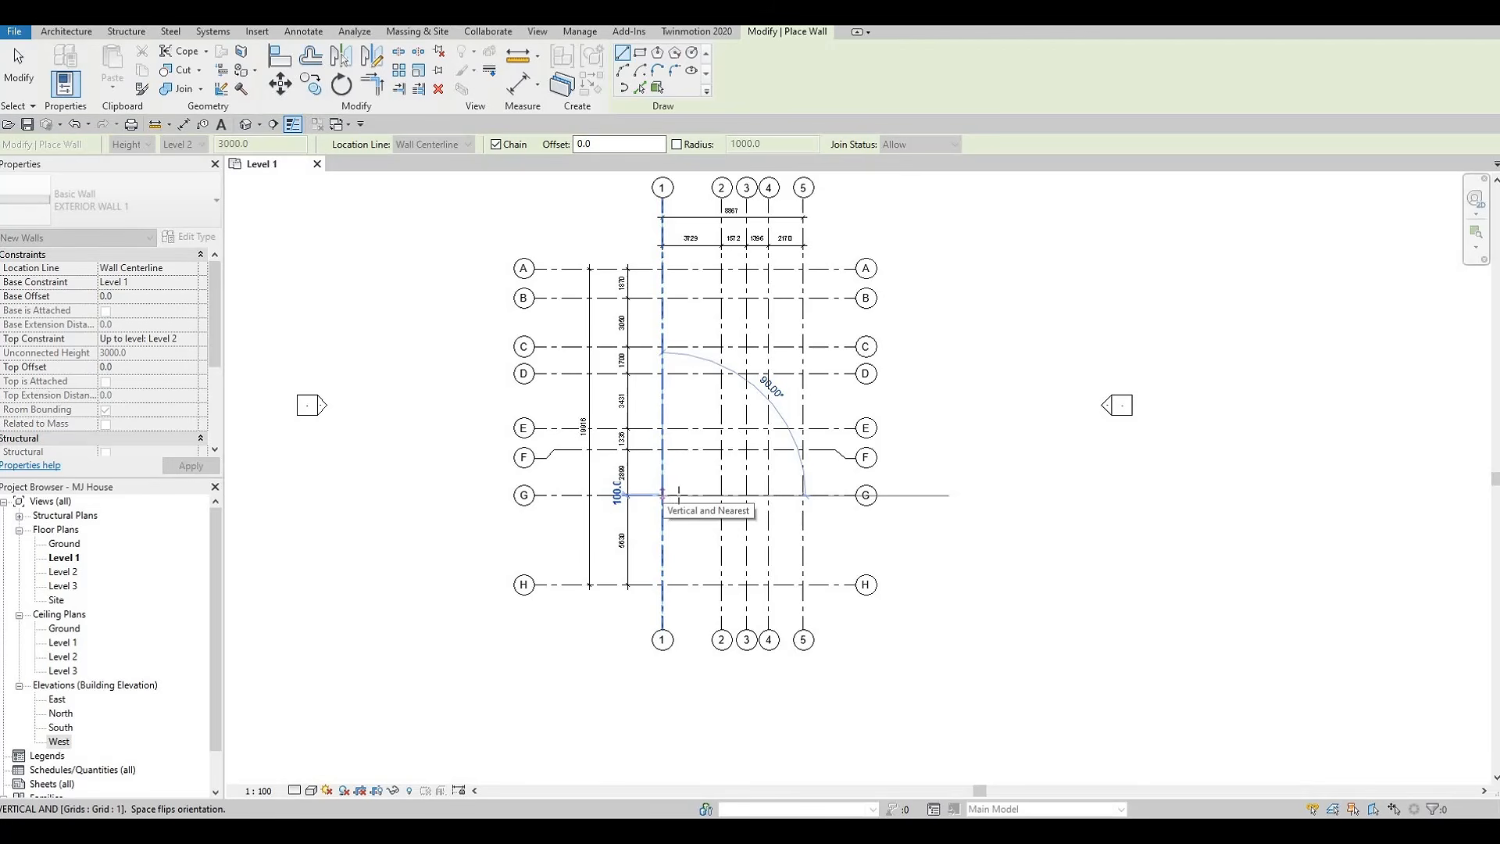
click(722, 495)
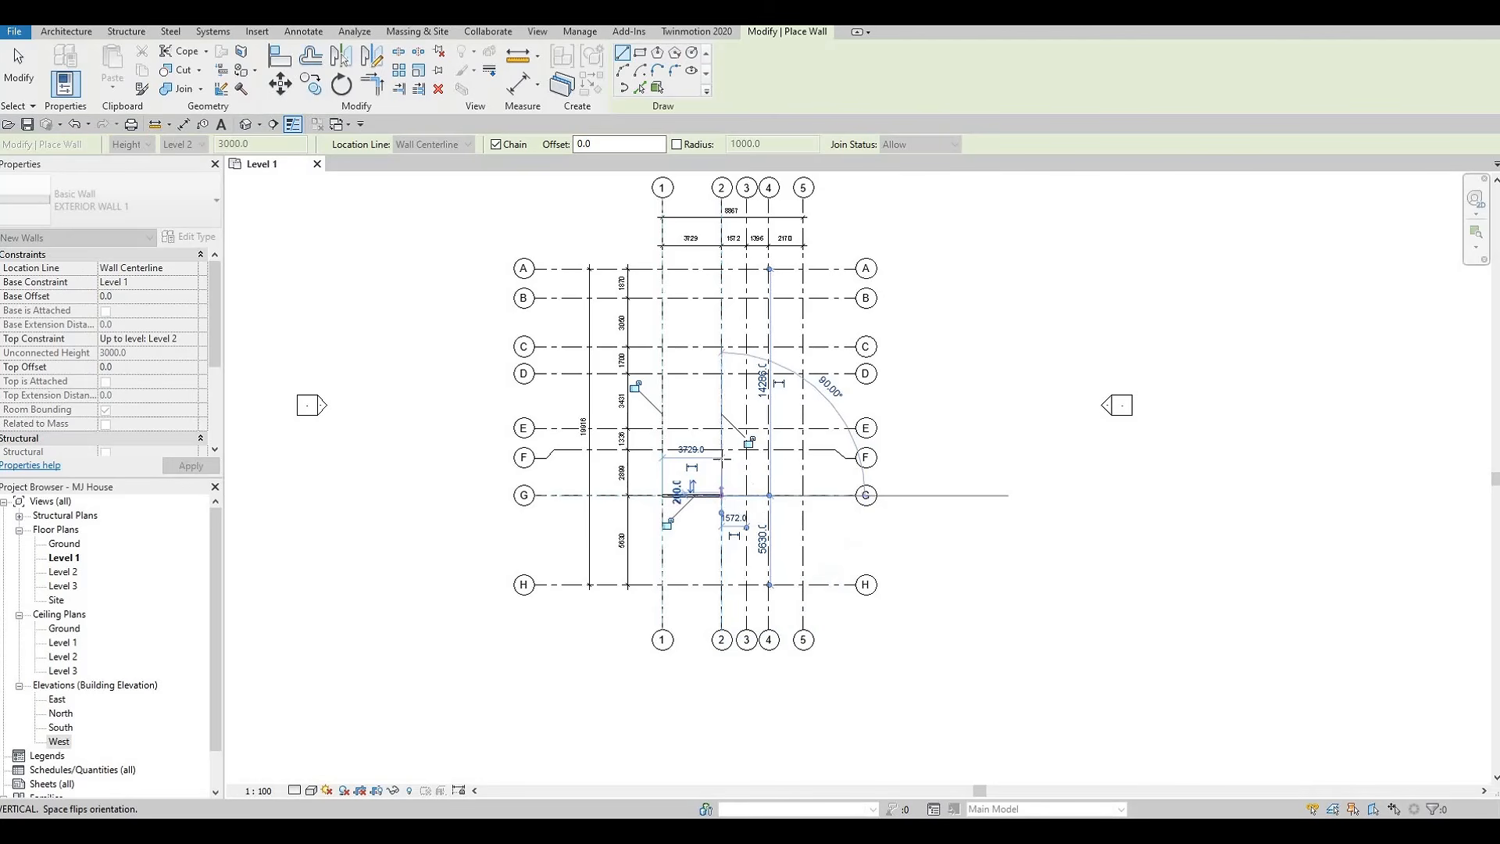
click(721, 450)
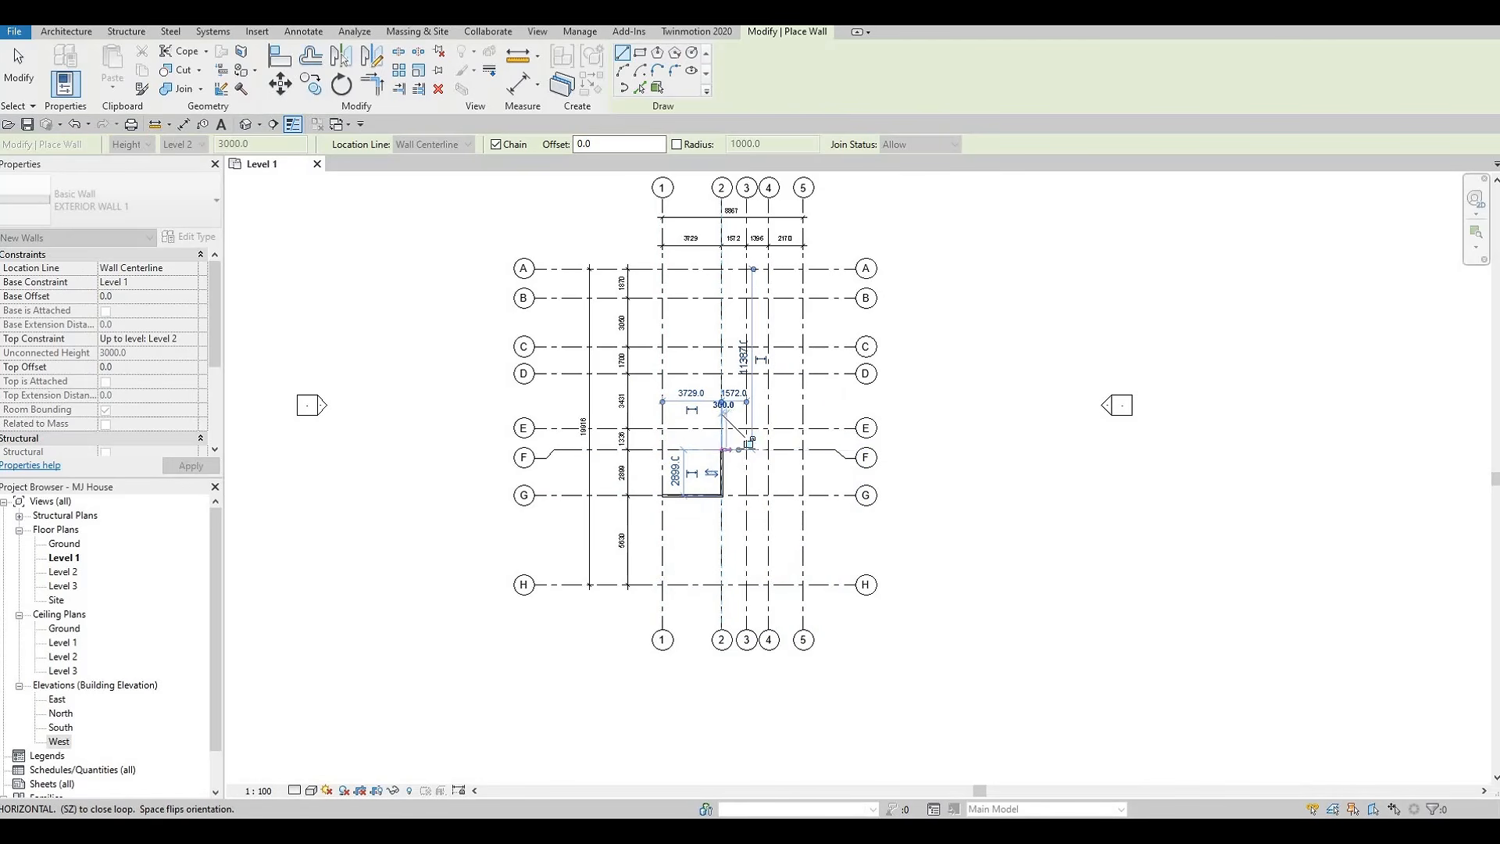
key(Escape)
click(746, 449)
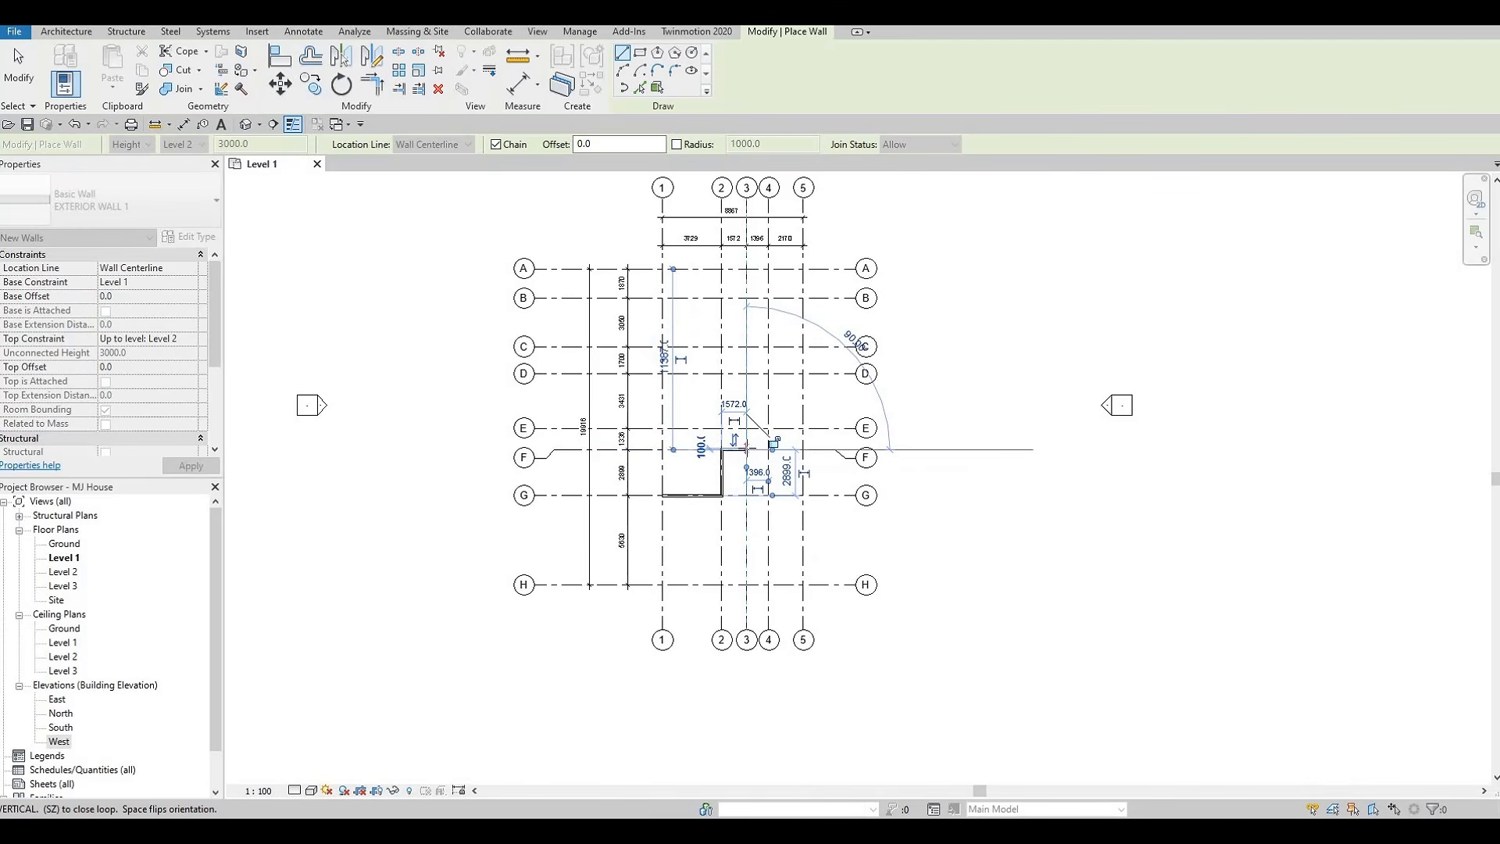
Continue the wall chain down grid 3 from grid F to its intersection with grid G.
scroll(745, 476, up, 2)
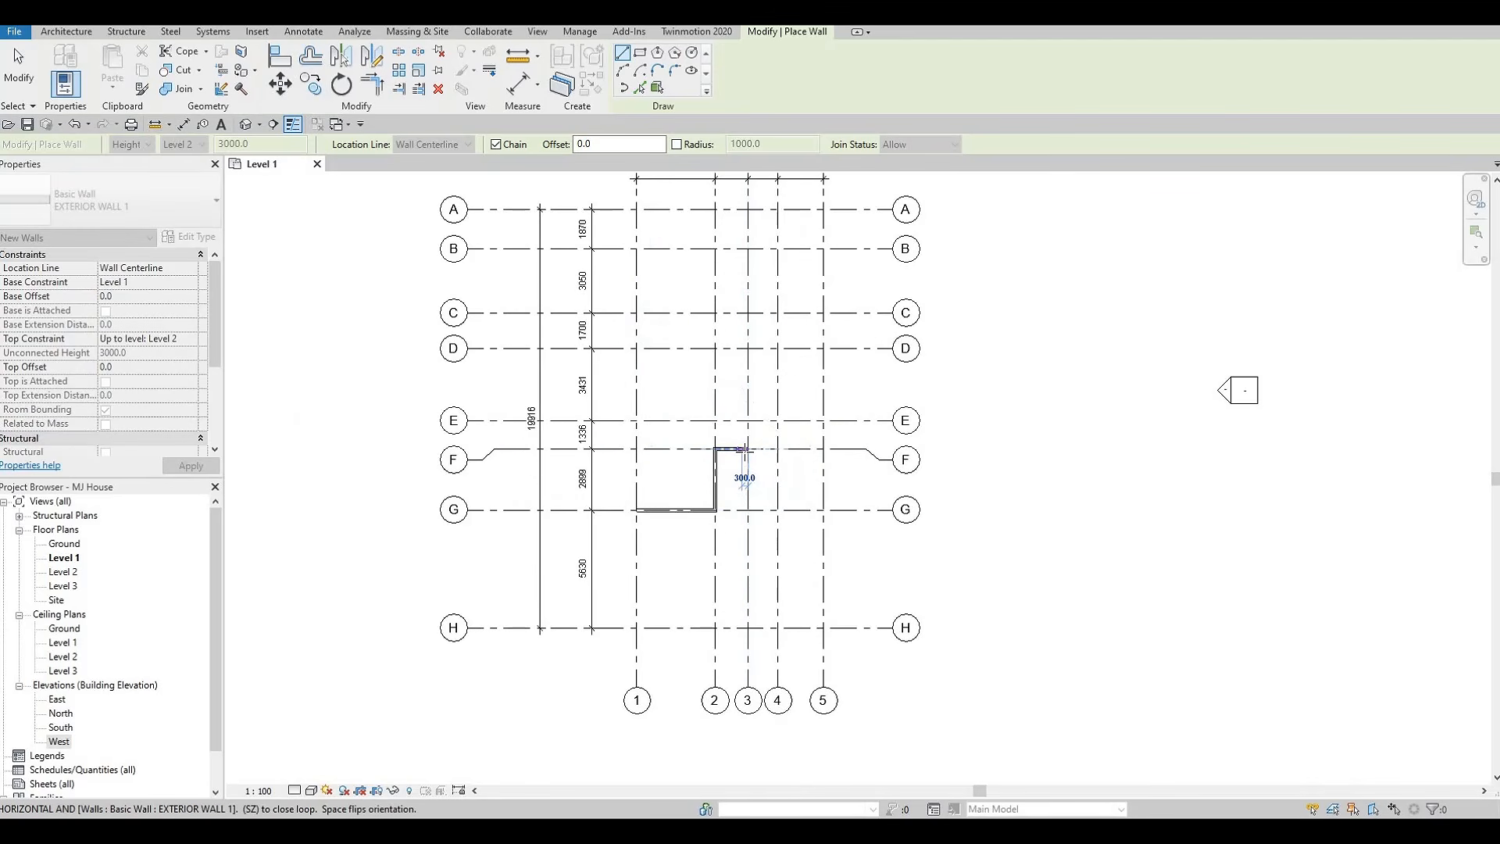
scroll(745, 449, up, 2)
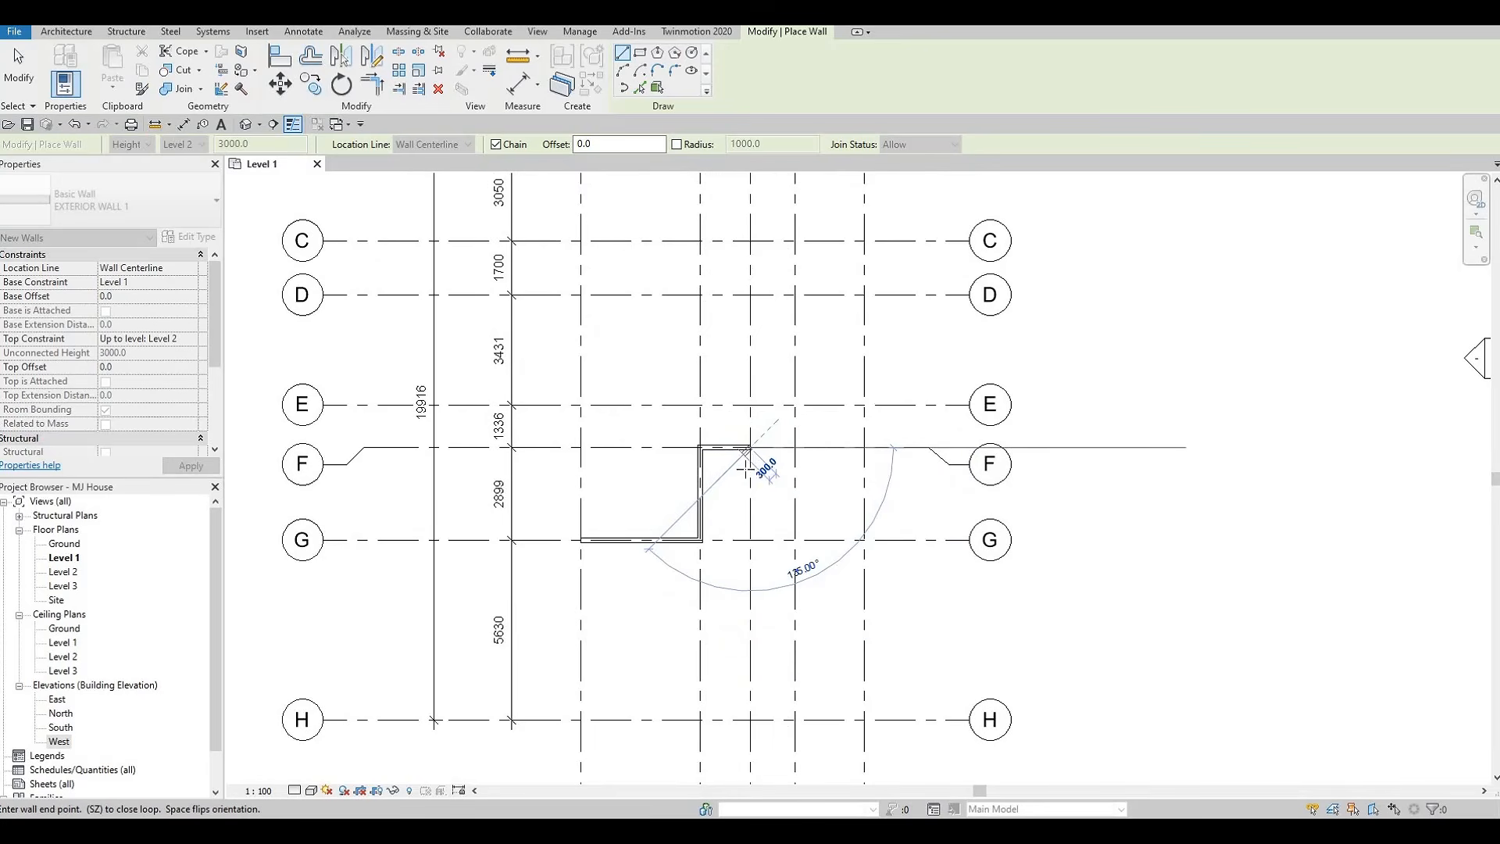
click(748, 449)
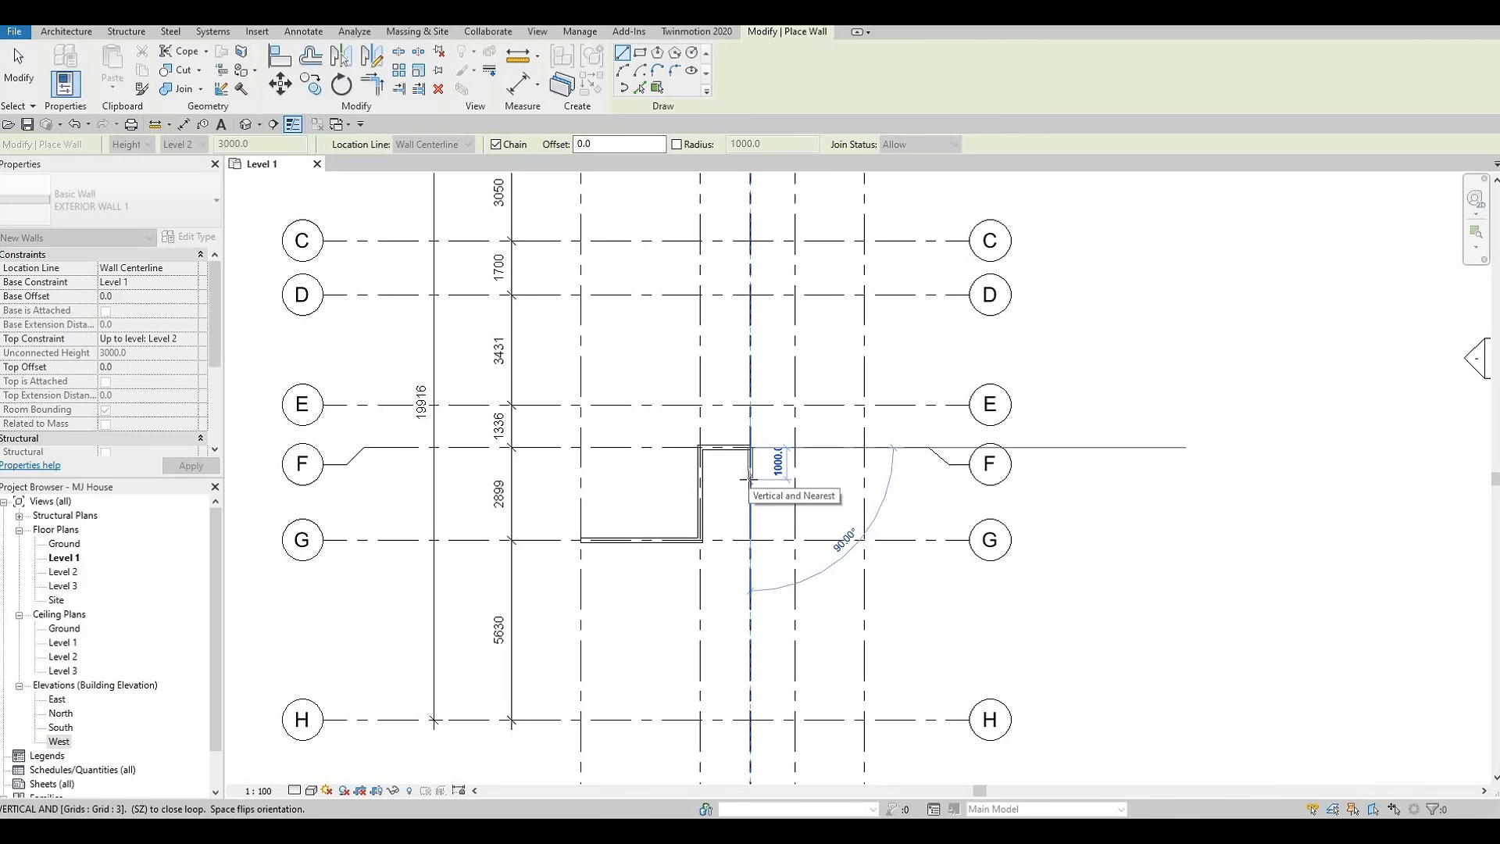
key(F1)
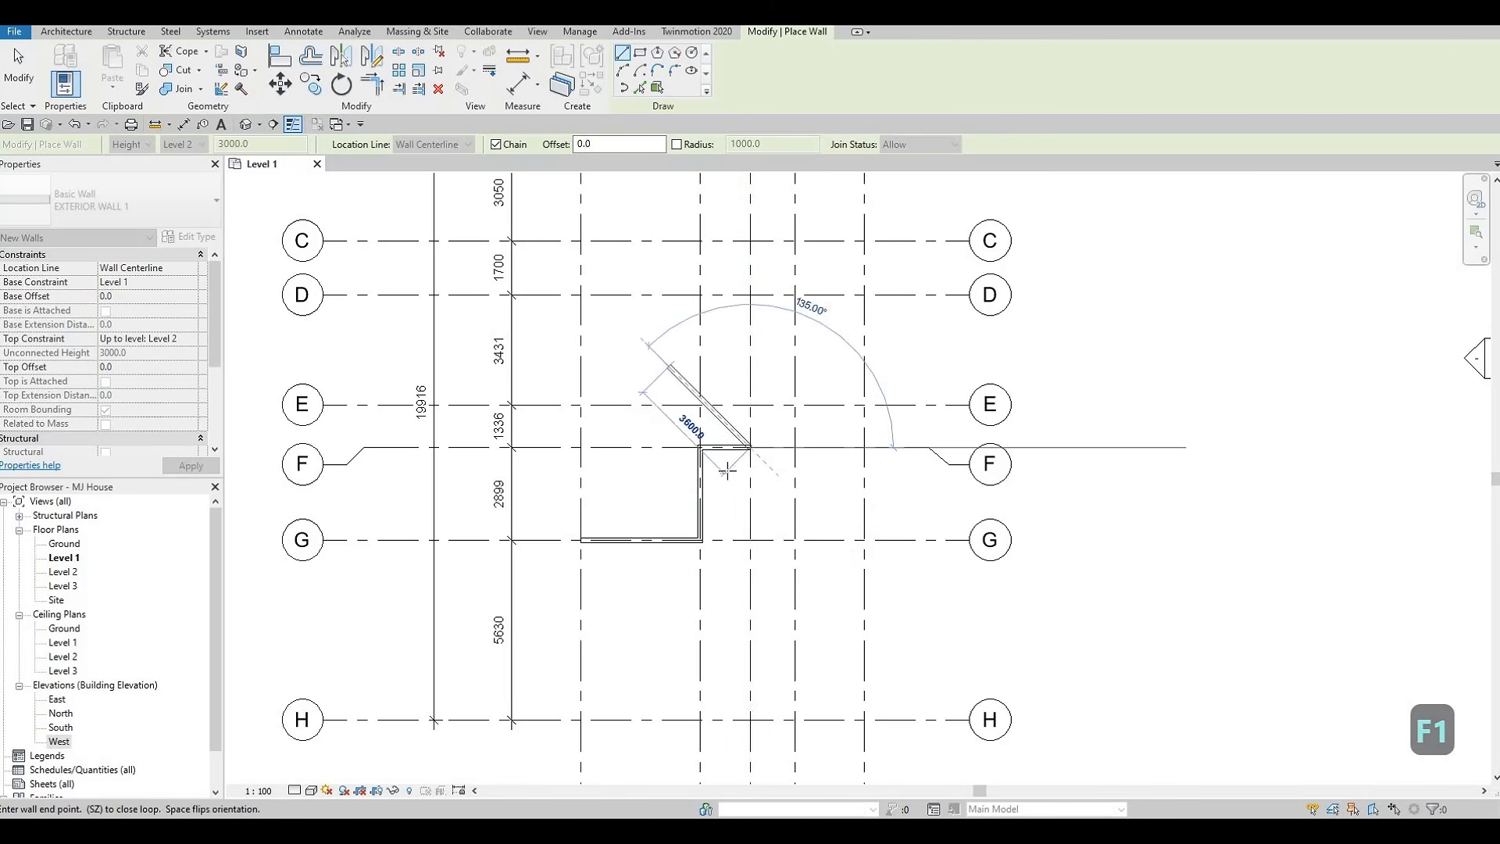
scroll(727, 465, down, 1)
scroll(751, 455, down, 1)
scroll(751, 455, up, 2)
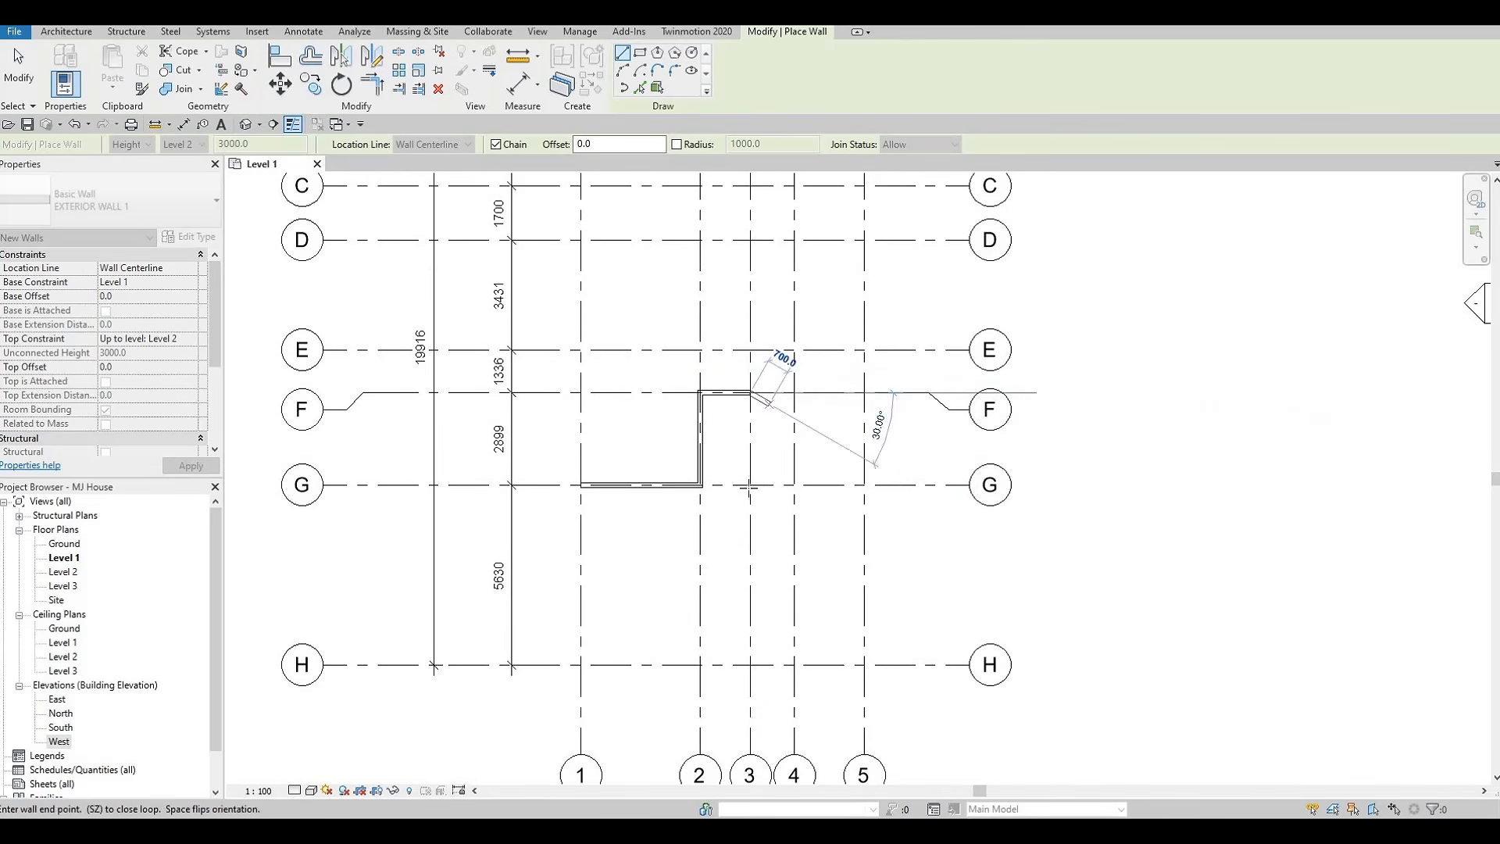
scroll(749, 487, up, 2)
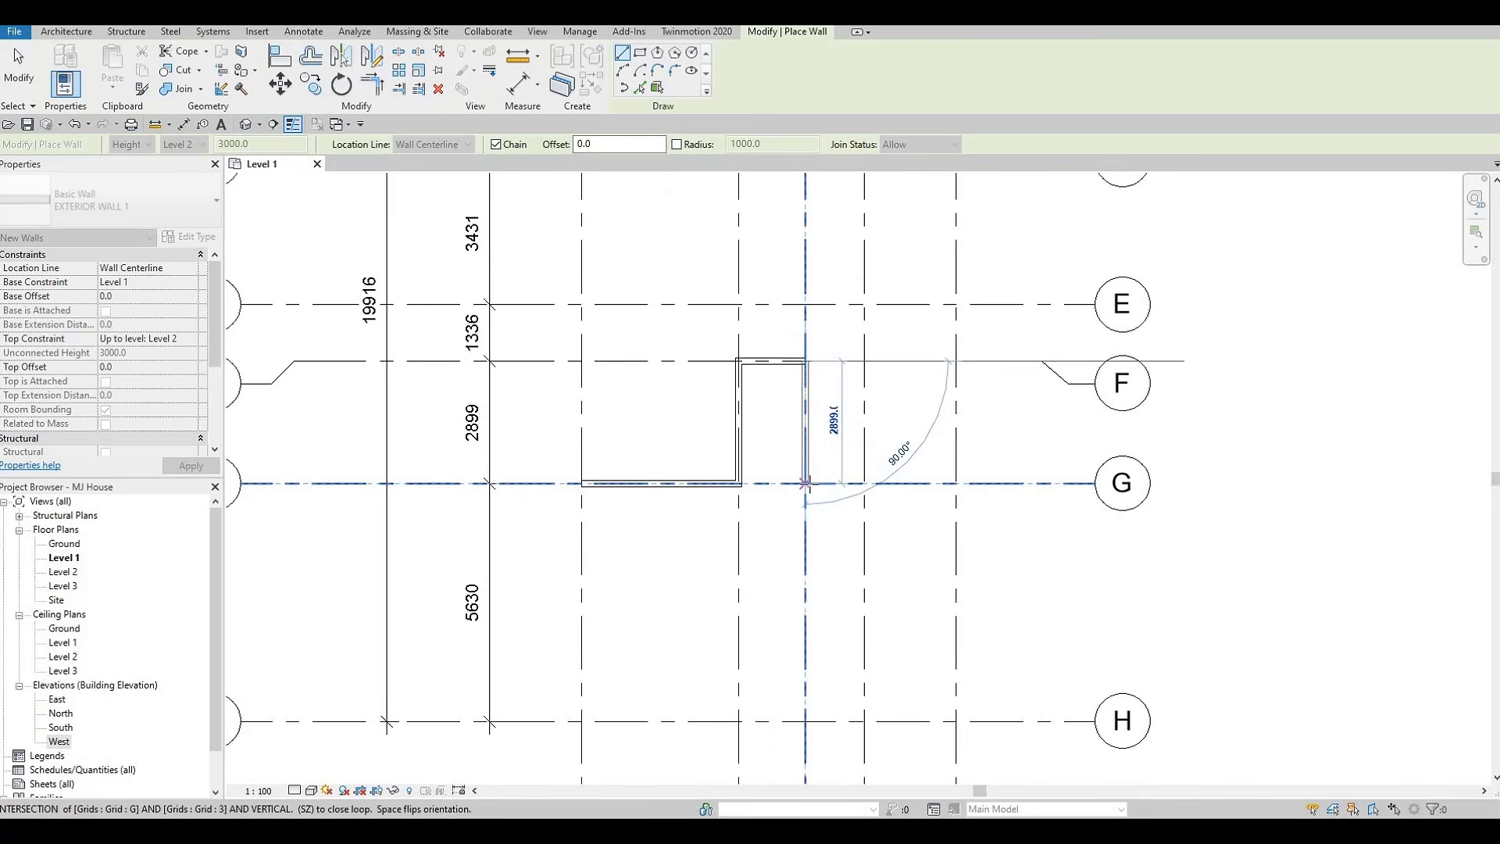
click(806, 484)
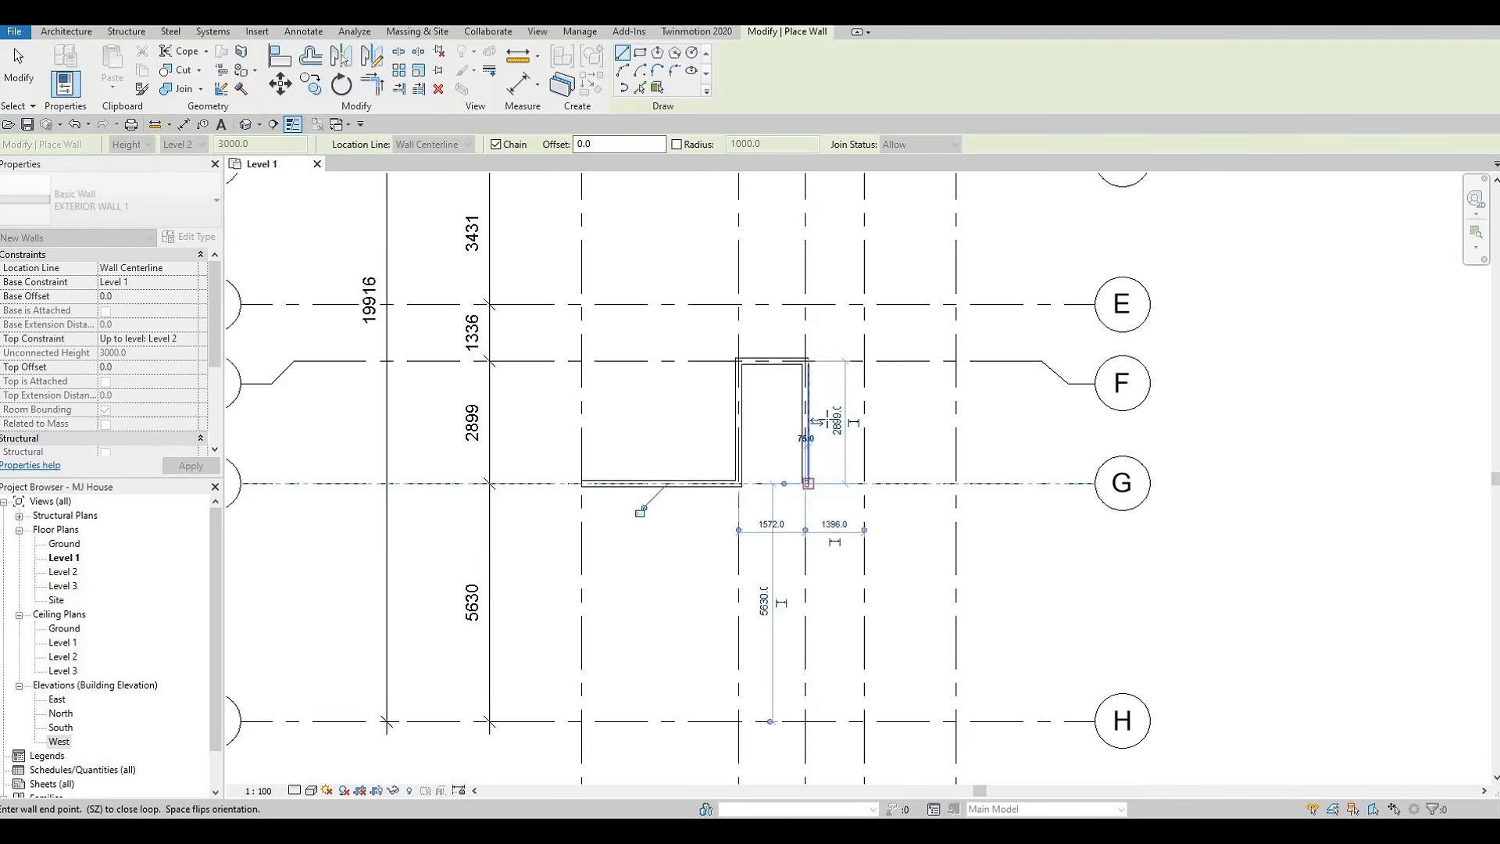
Extend the wall chain along grid G from grid 3 to grid 5.
scroll(829, 420, down, 1)
middle_drag(830, 410, 806, 452)
scroll(806, 451, down, 2)
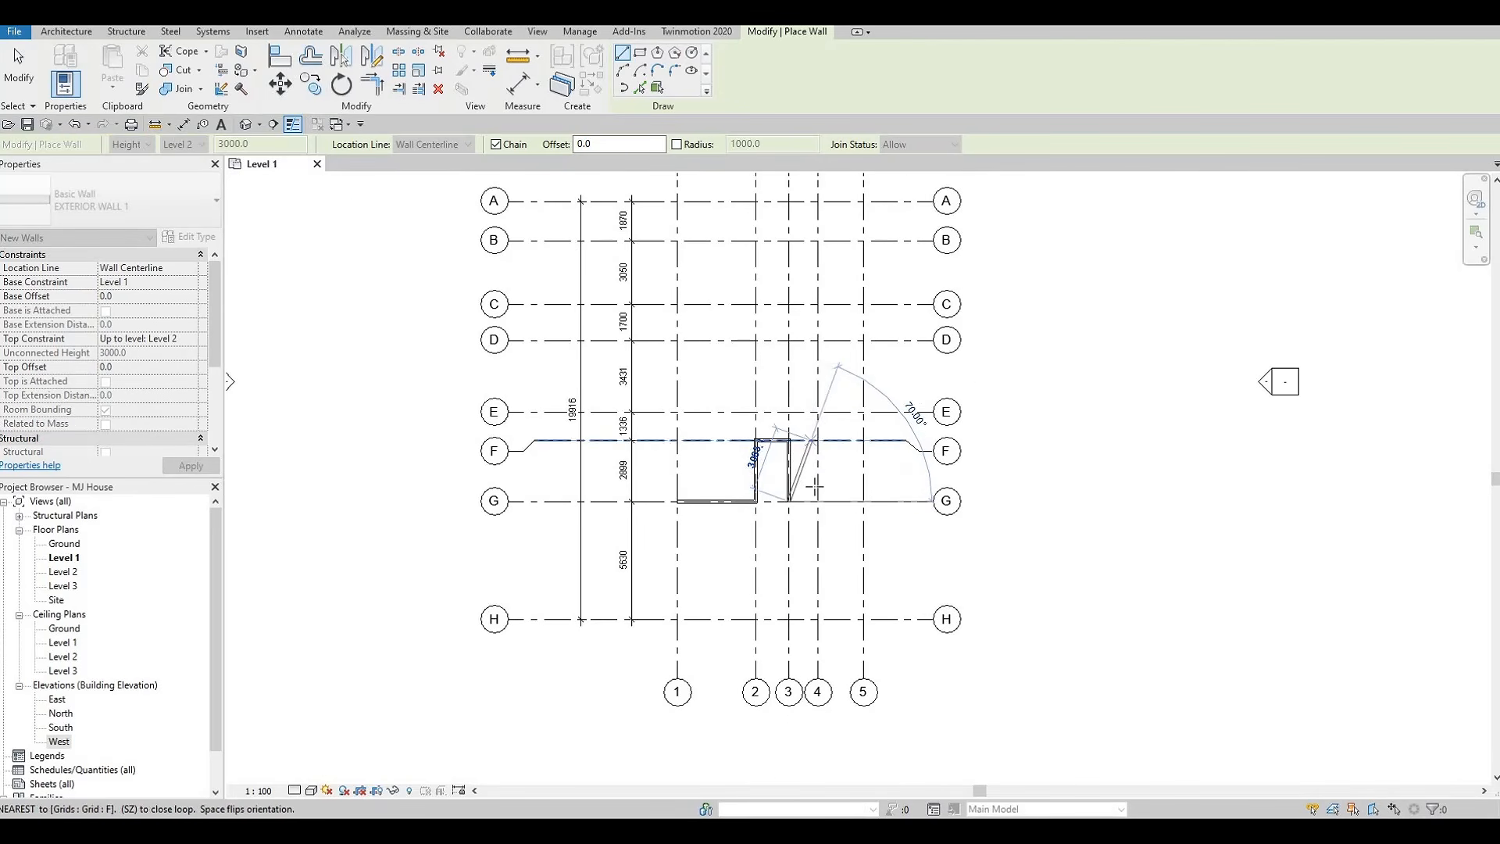
scroll(816, 485, up, 2)
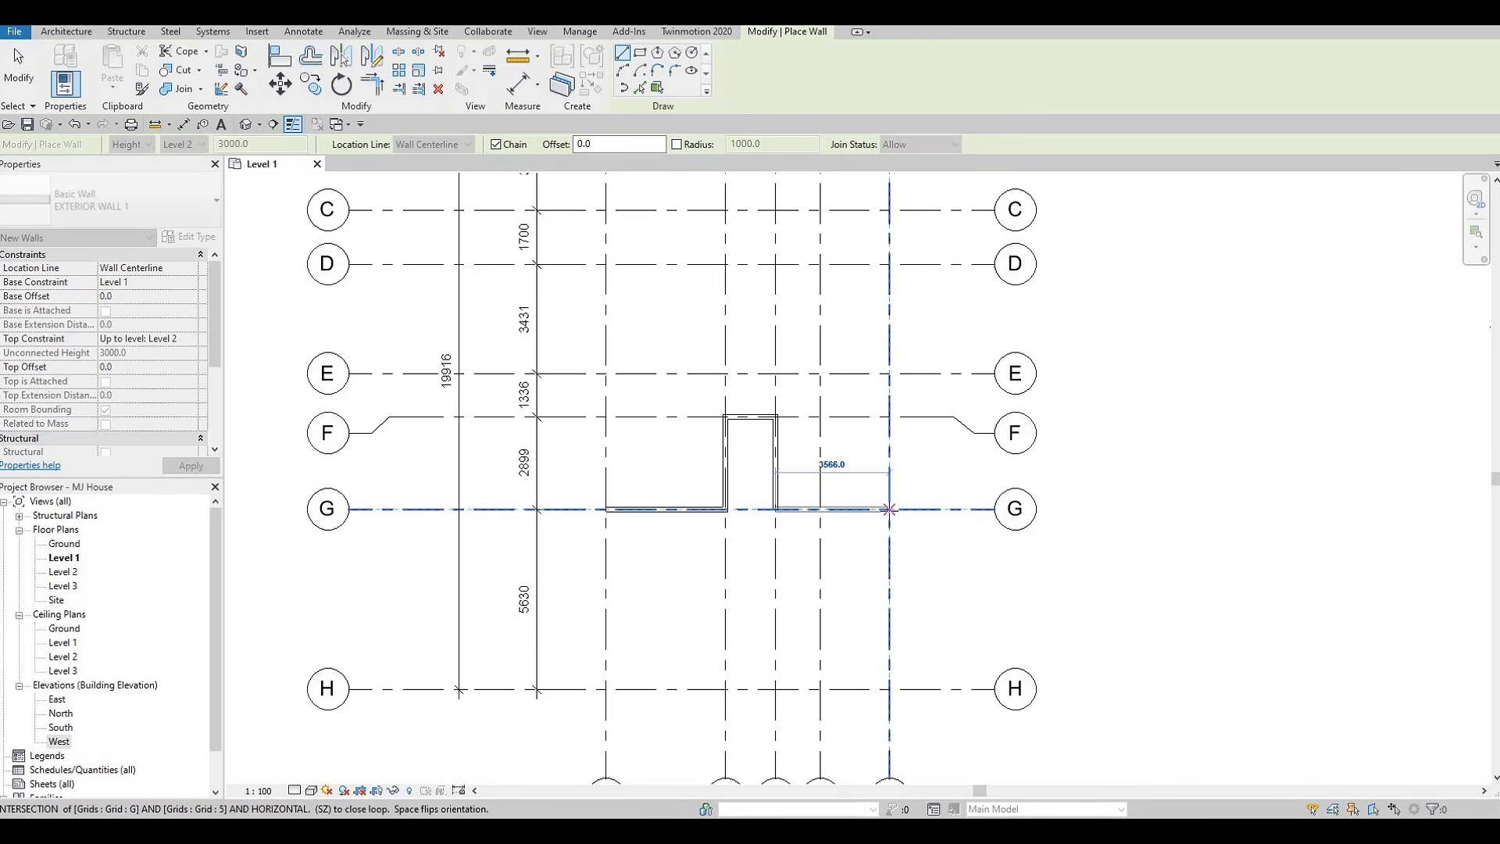
click(889, 509)
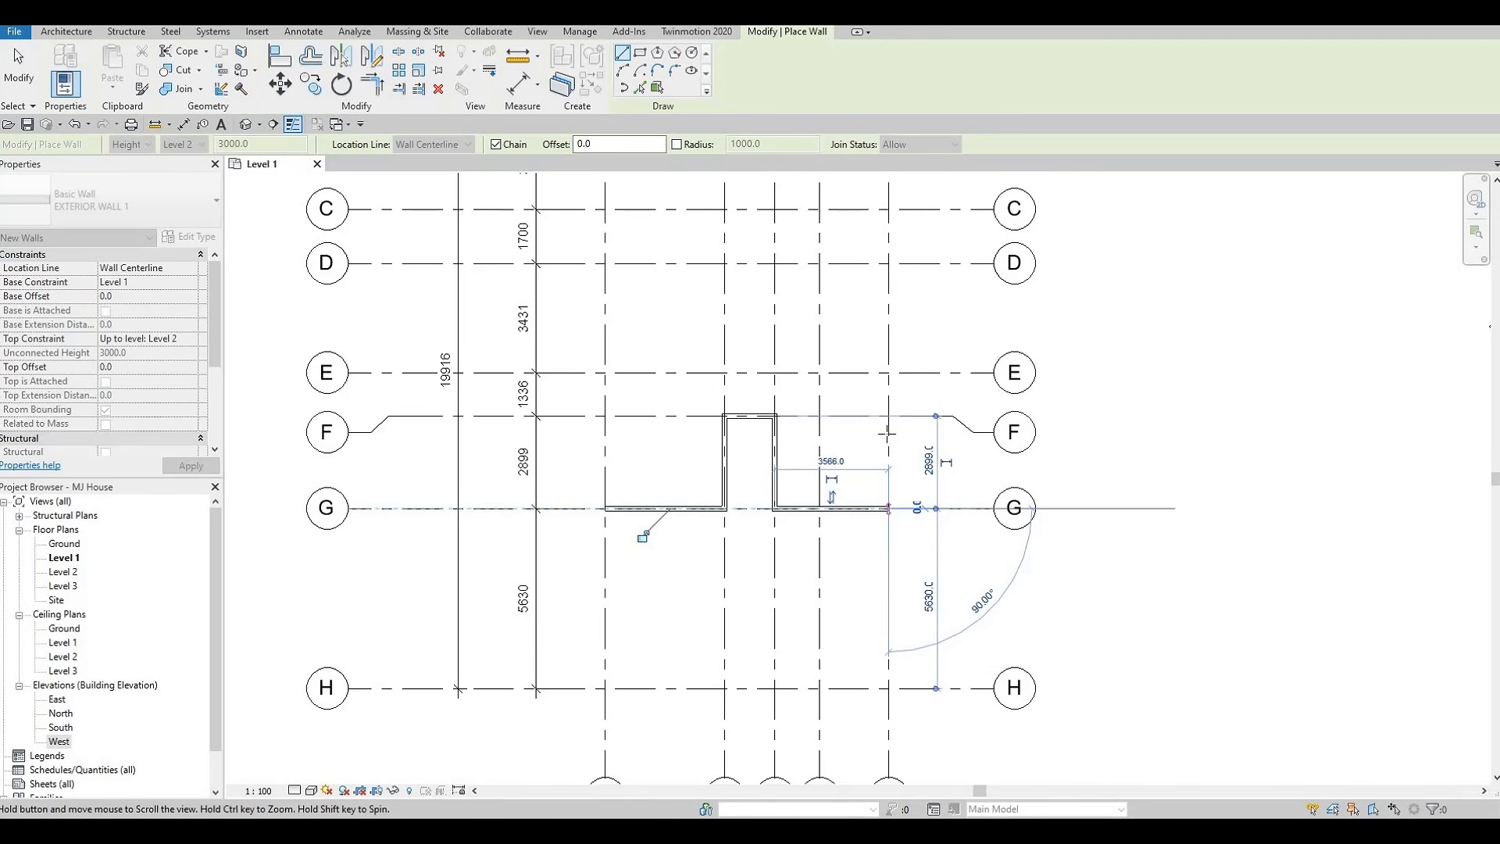
Continue the wall chain up grid 5 from grid G to grid C and along grid C to grid 3.
middle_drag(924, 653, 887, 576)
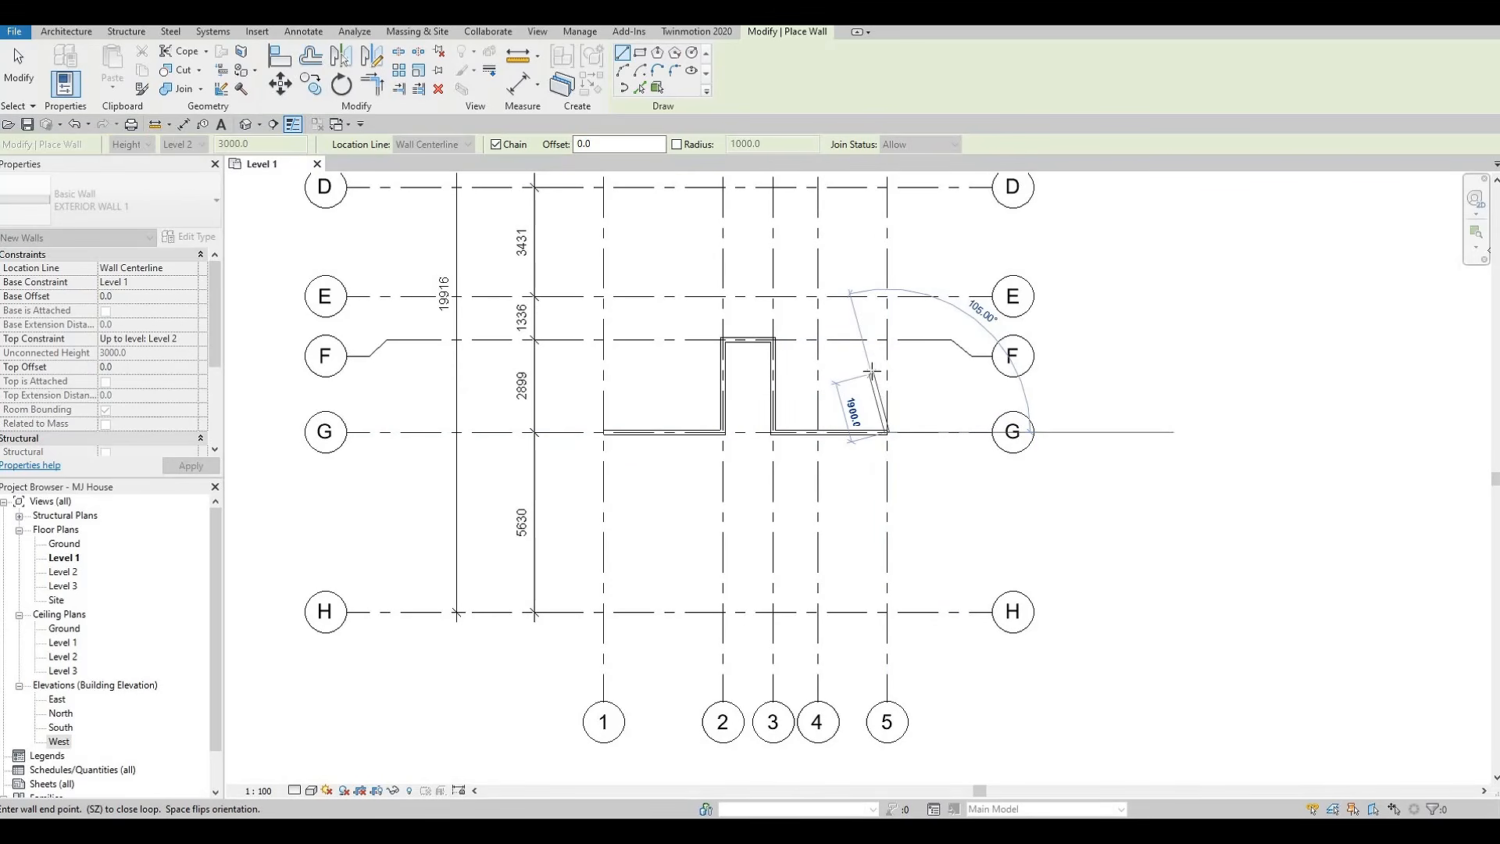
middle_drag(860, 490, 860, 605)
scroll(859, 493, down, 1)
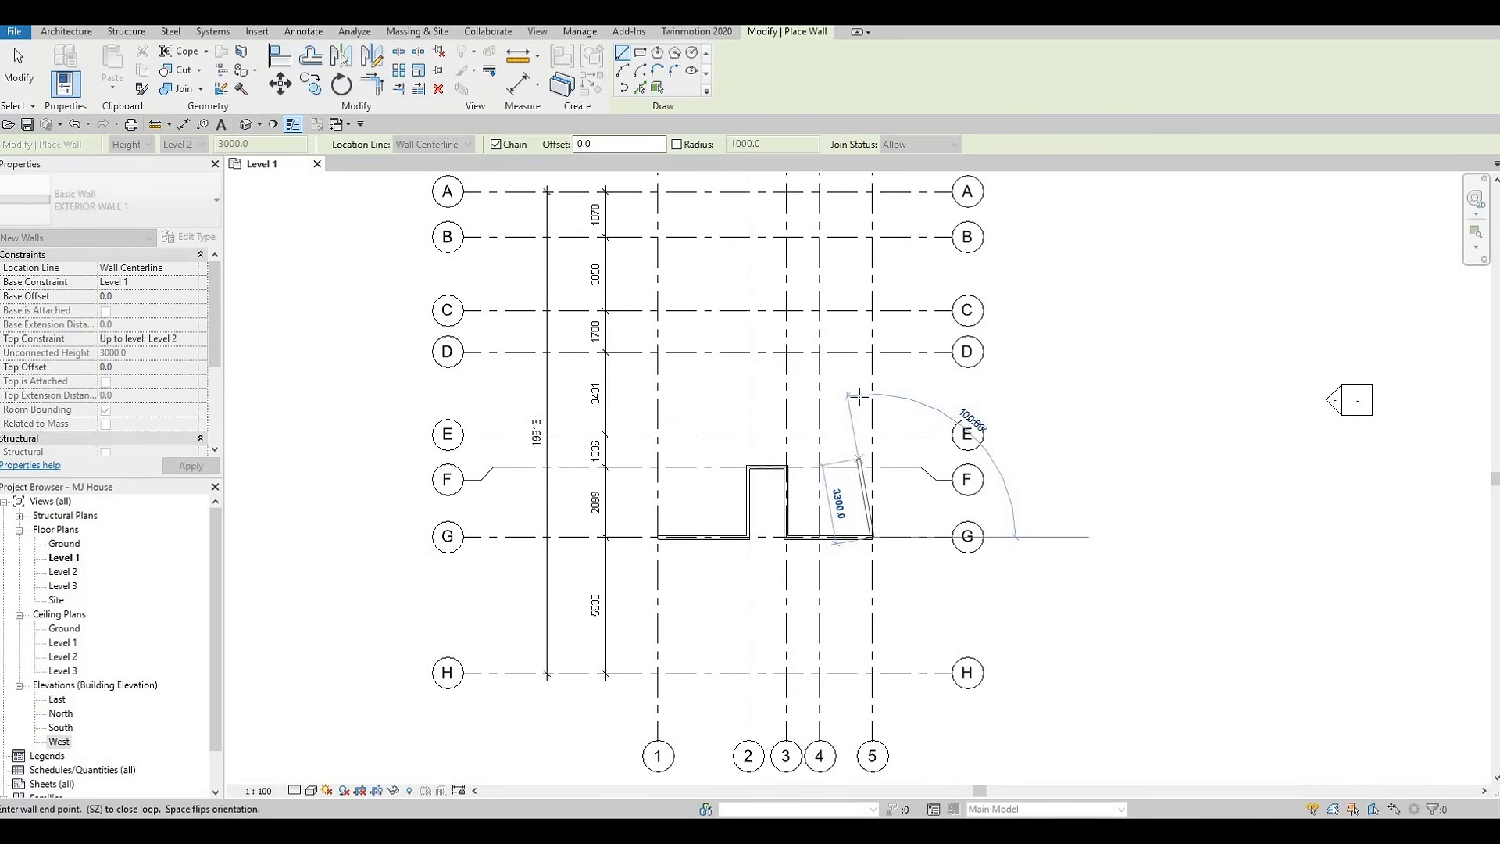
middle_drag(879, 322, 879, 357)
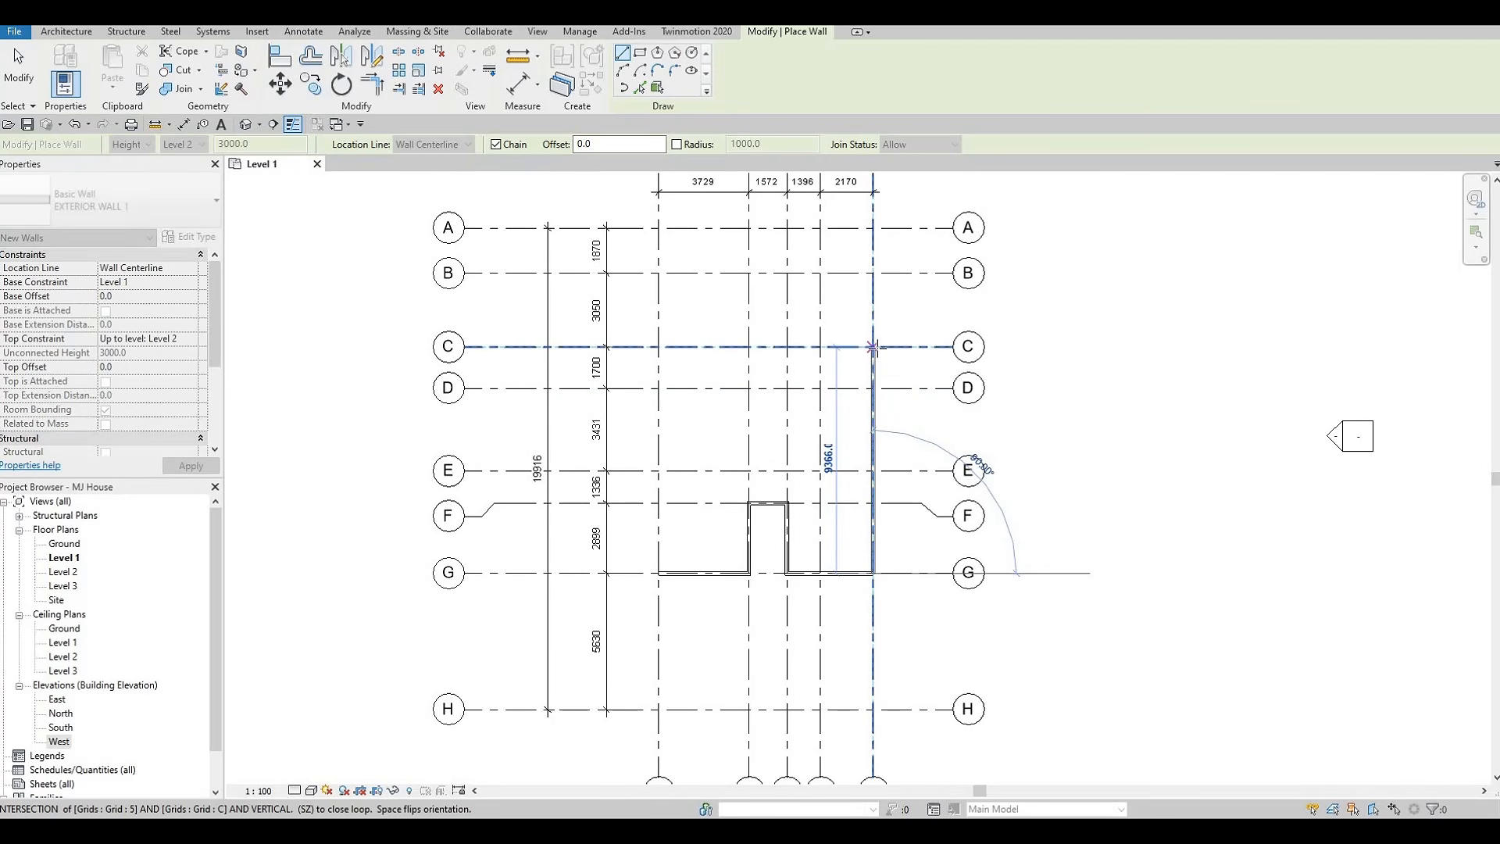
click(874, 346)
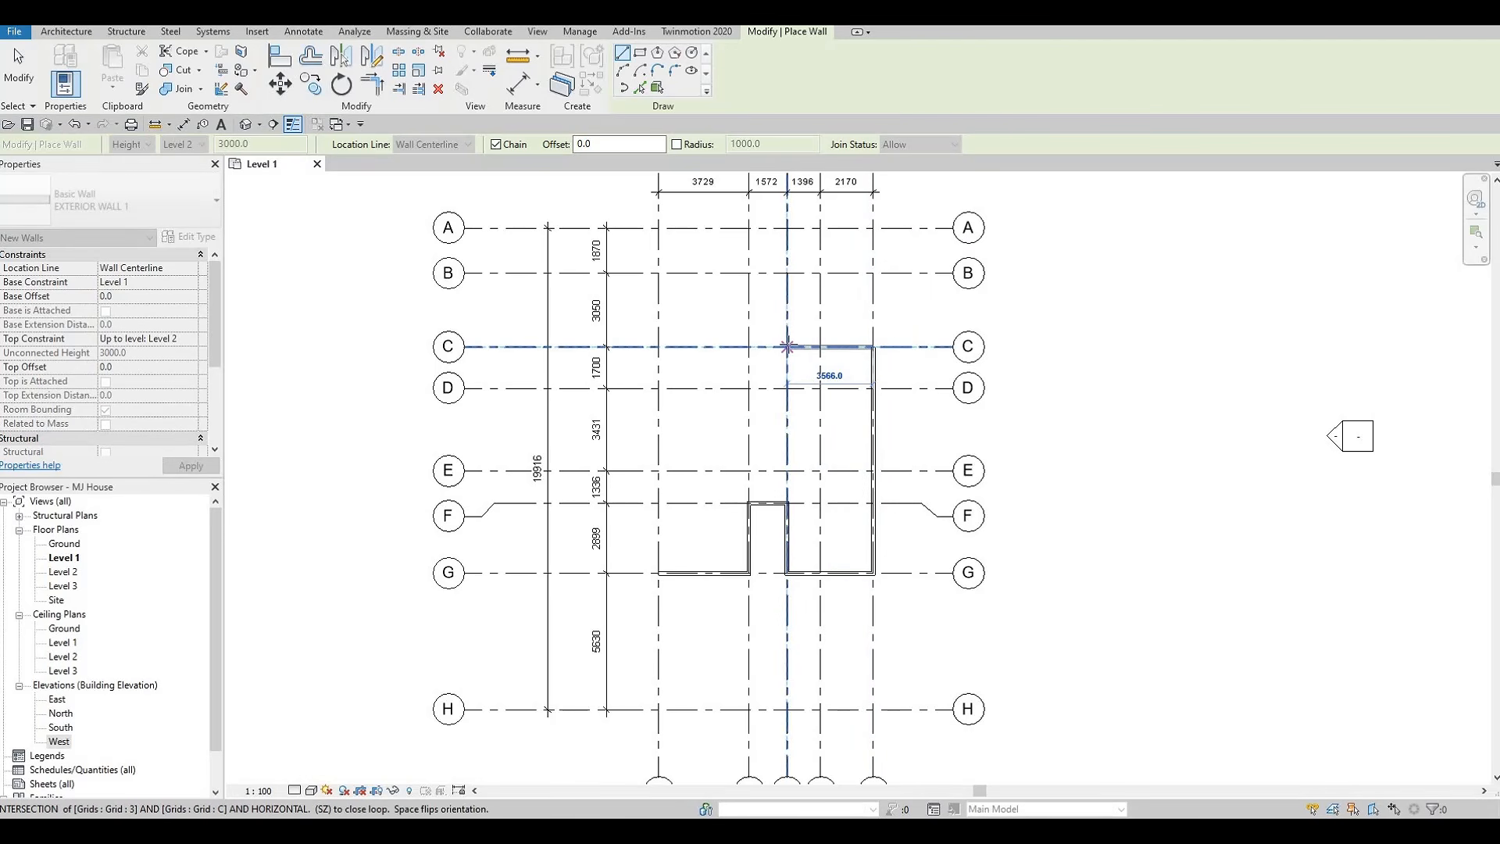
click(788, 346)
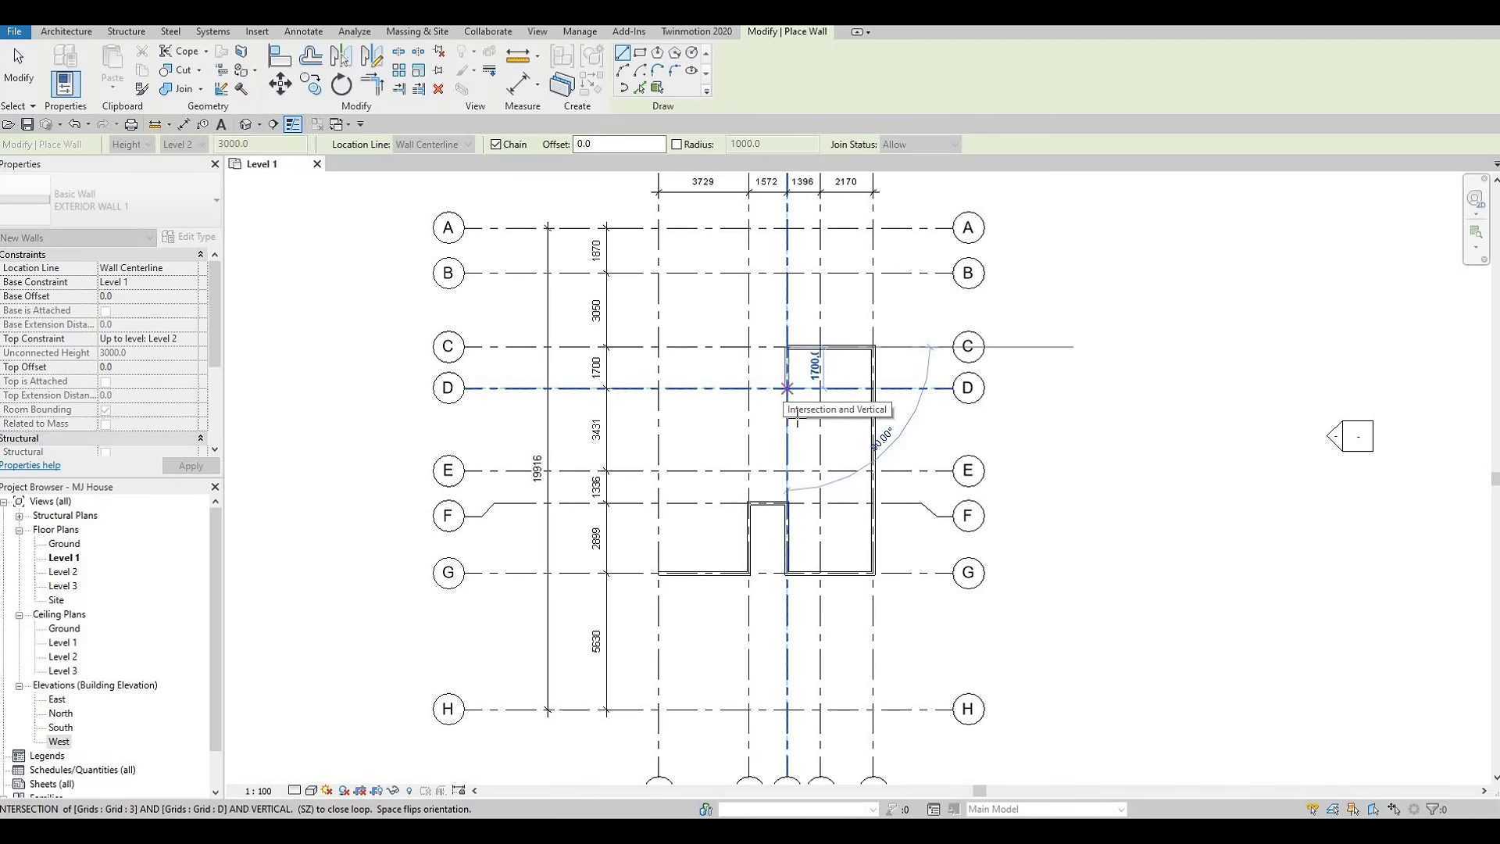
Add a 4000 mm long wall segment running down grid 3 from grid C.
key(F1)
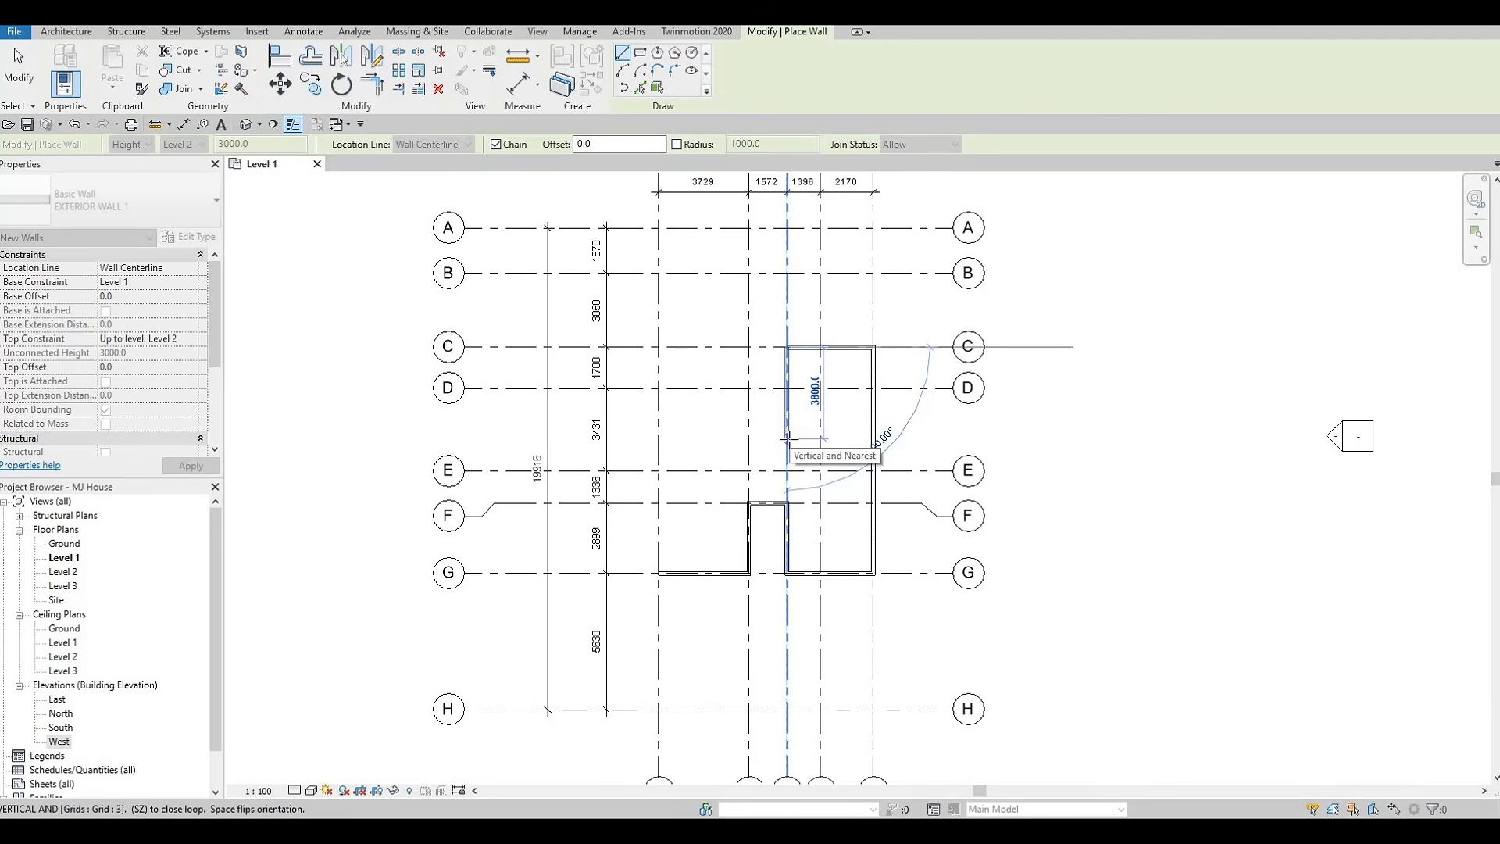
text(4)
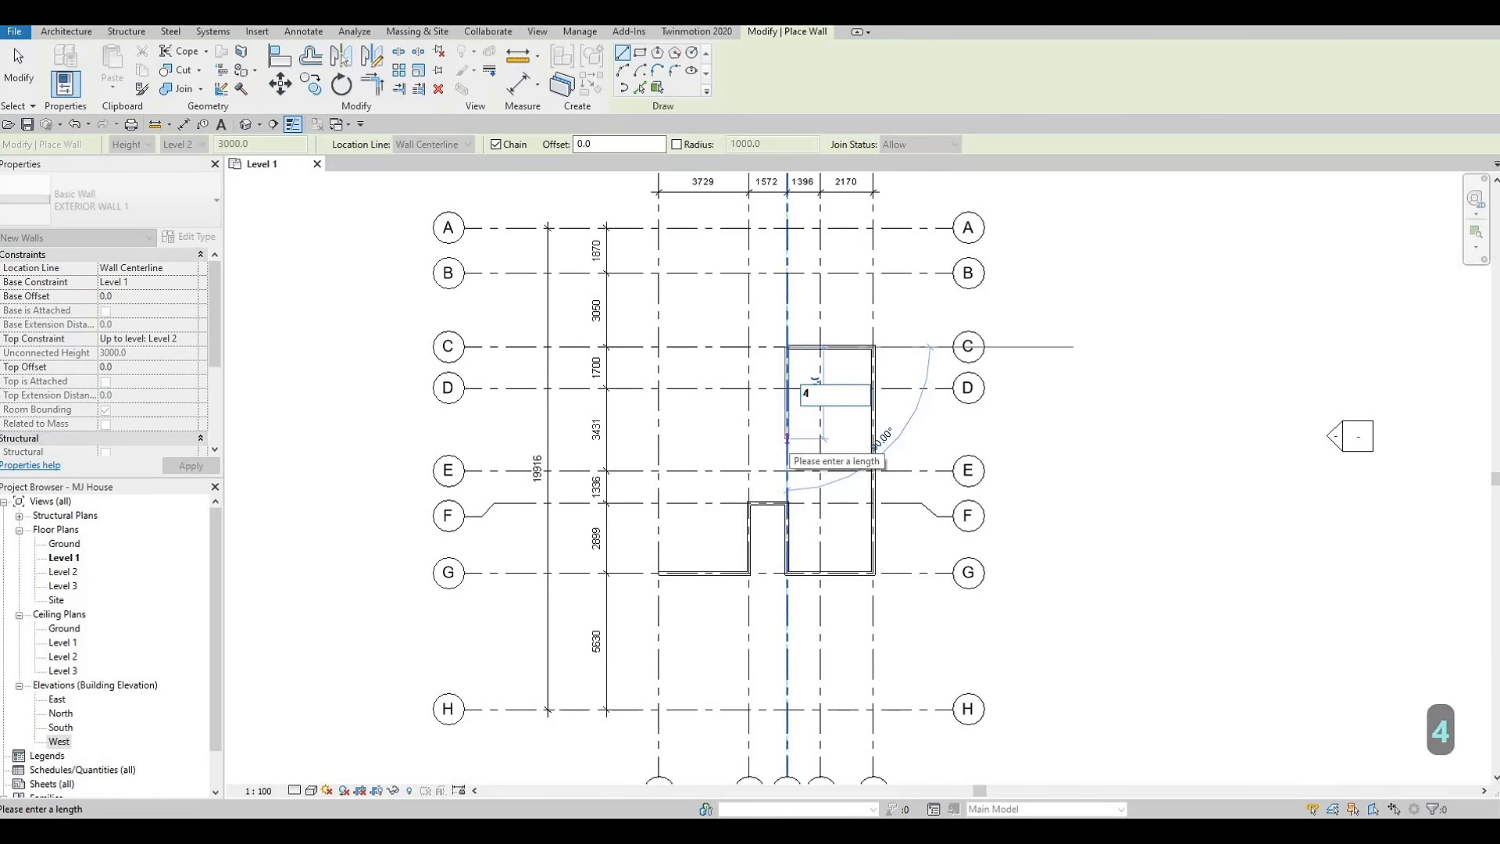
text(000)
key(Return)
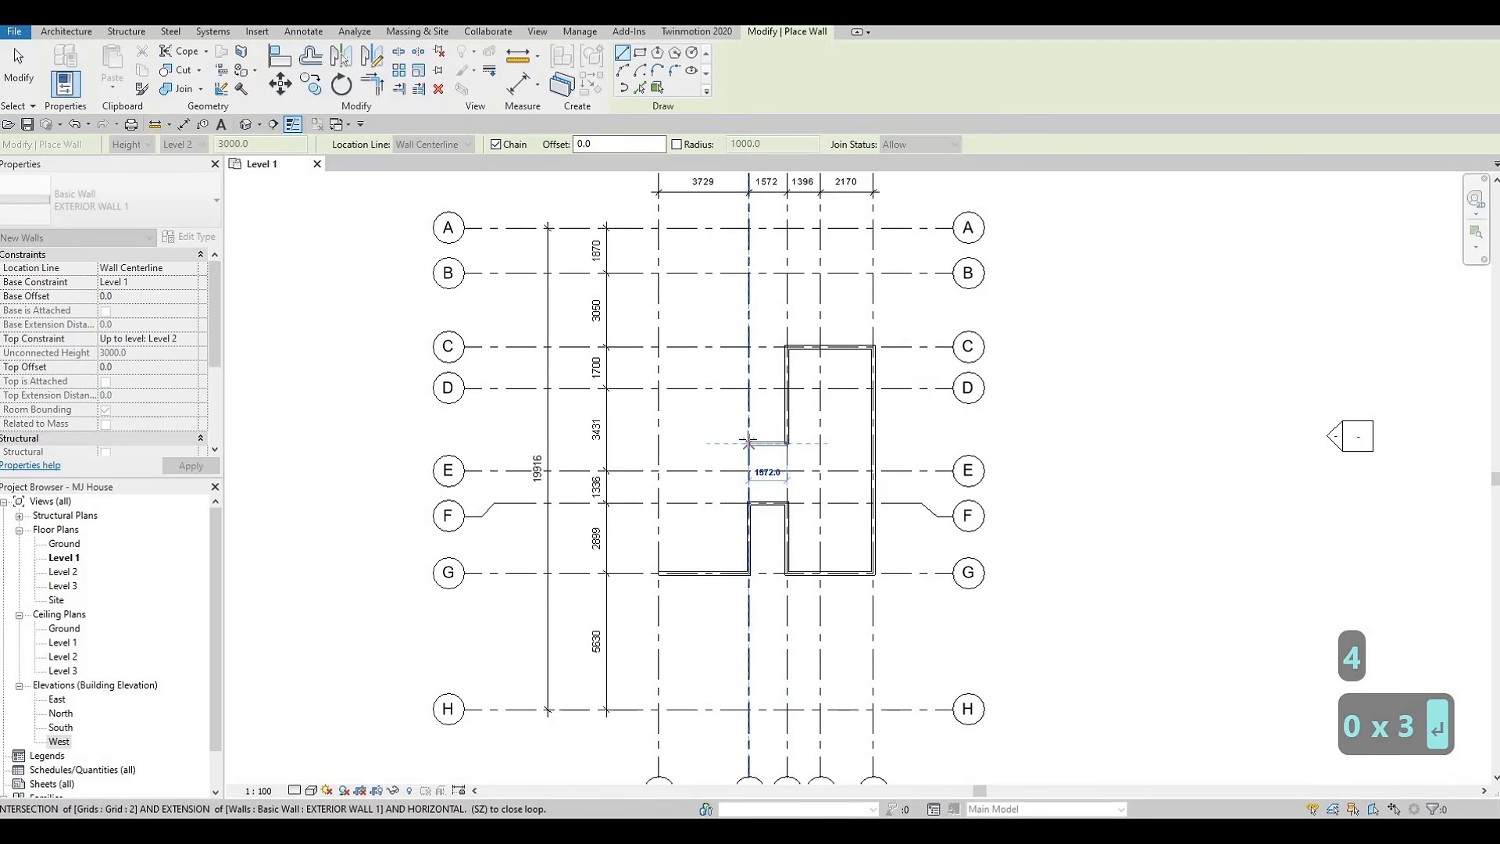
Run the wall chain horizontally from grid 3 to grid 2, and up grid 2 to grid D.
middle_drag(748, 443, 729, 536)
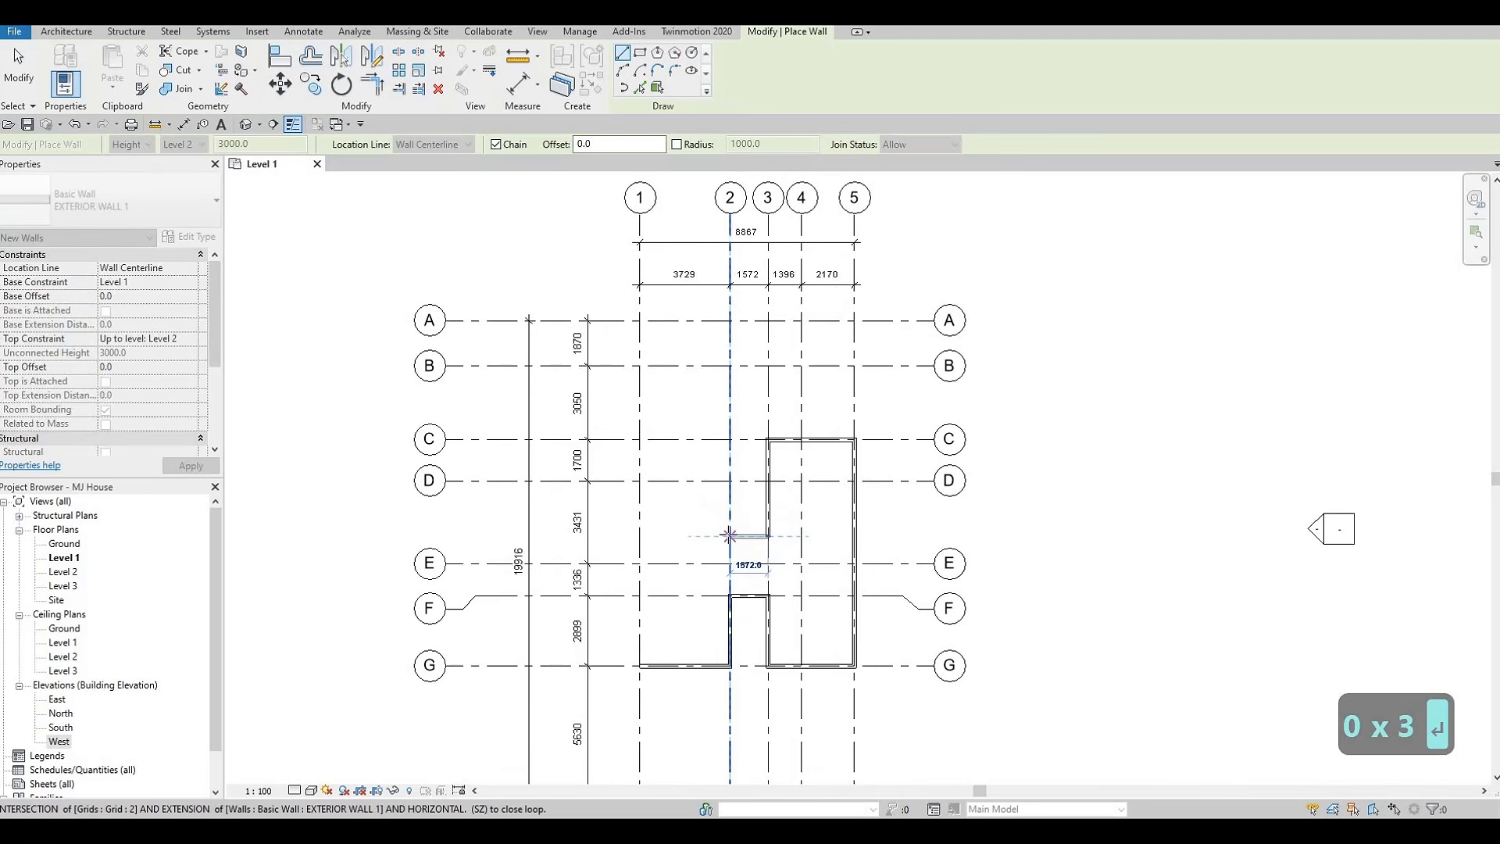
click(729, 535)
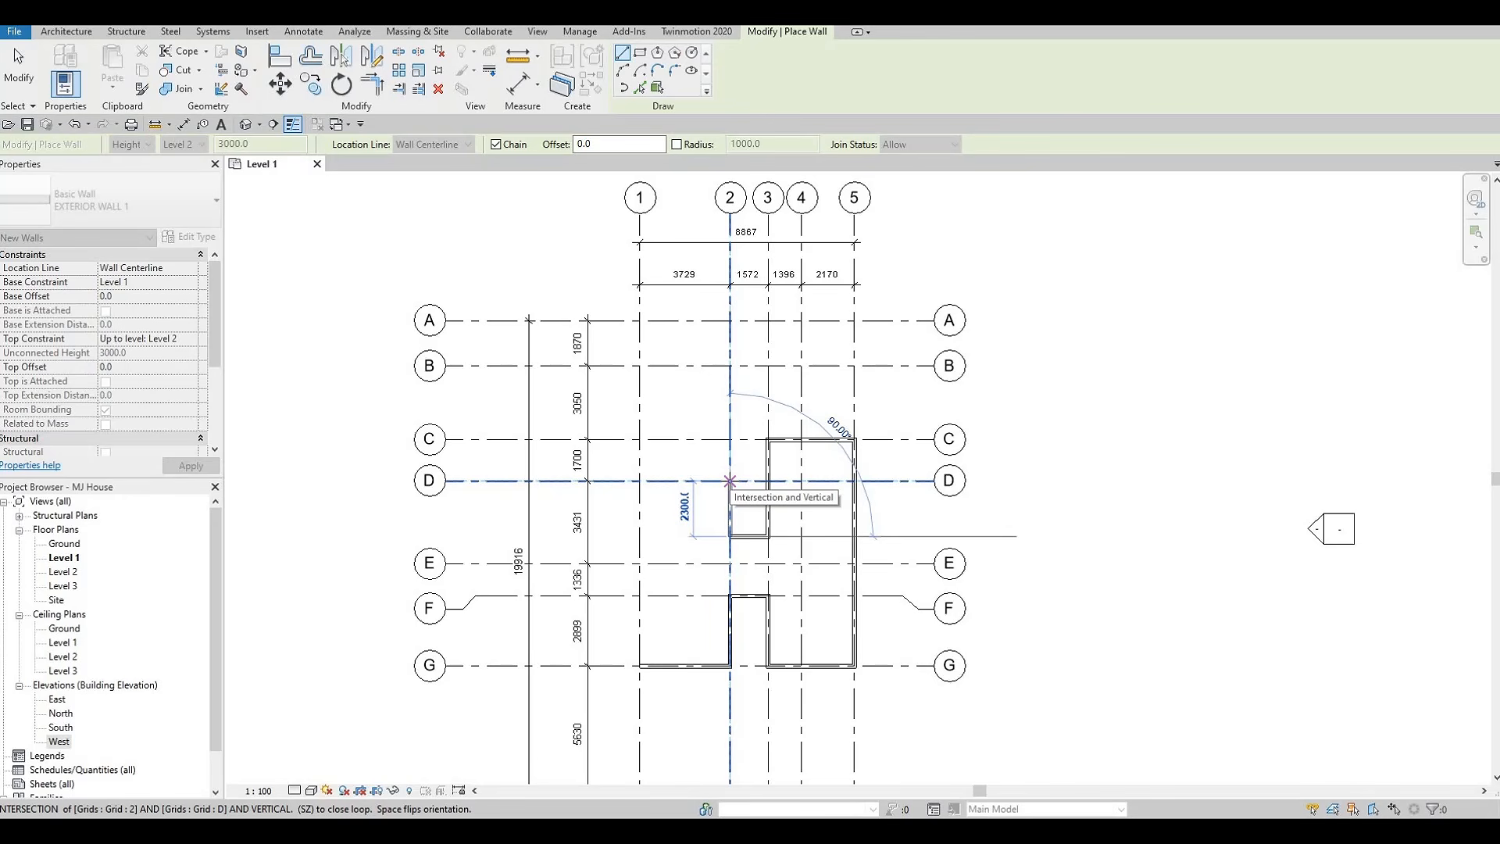
click(729, 481)
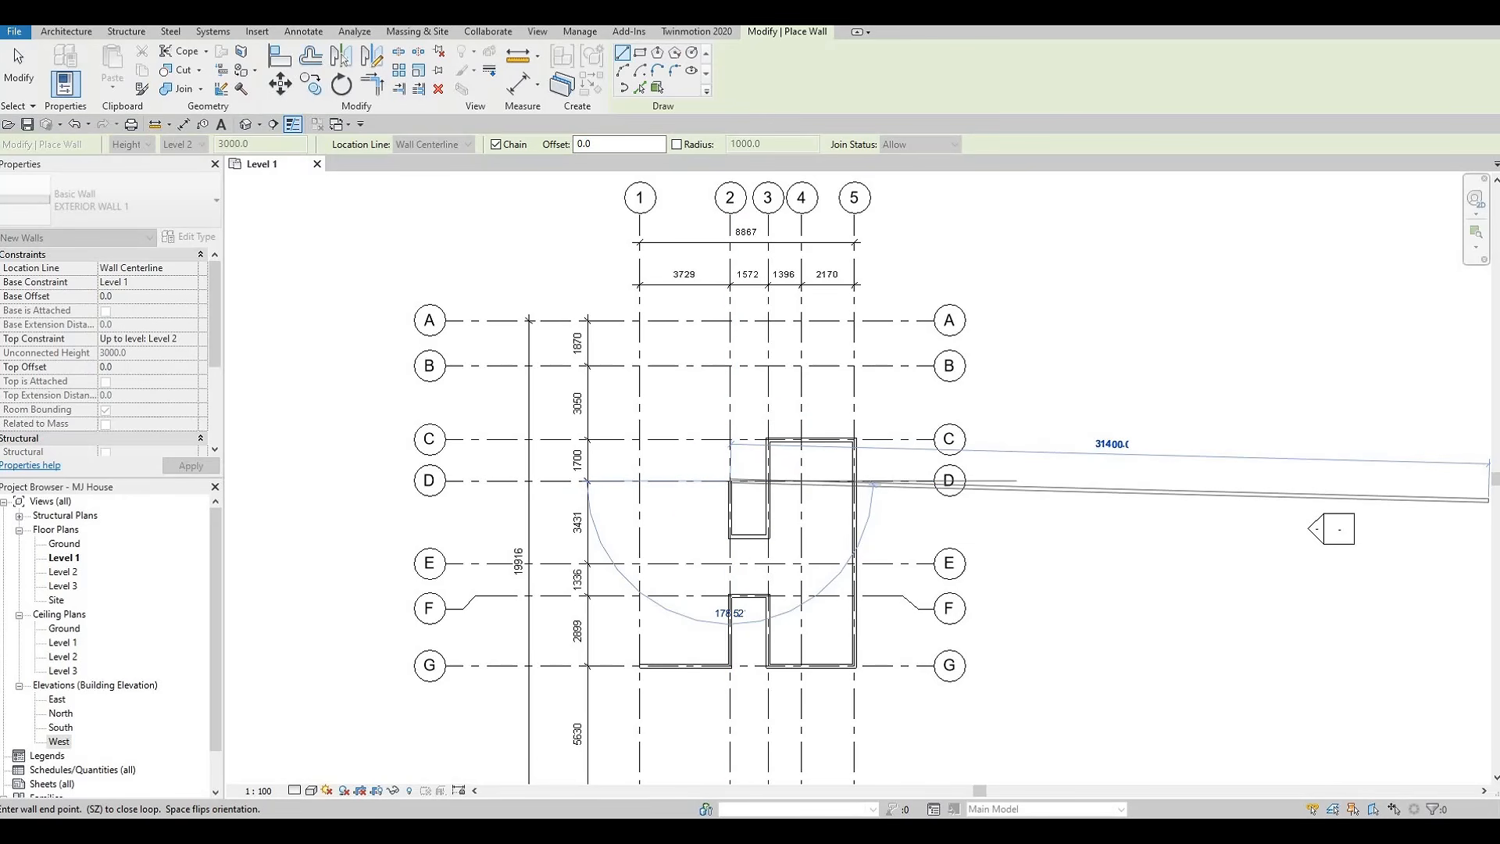
Close the exterior wall loop along grid D to grid 1 and down grid 1 to grid G, and end wall placement.
scroll(639, 479, down, 1)
click(639, 479)
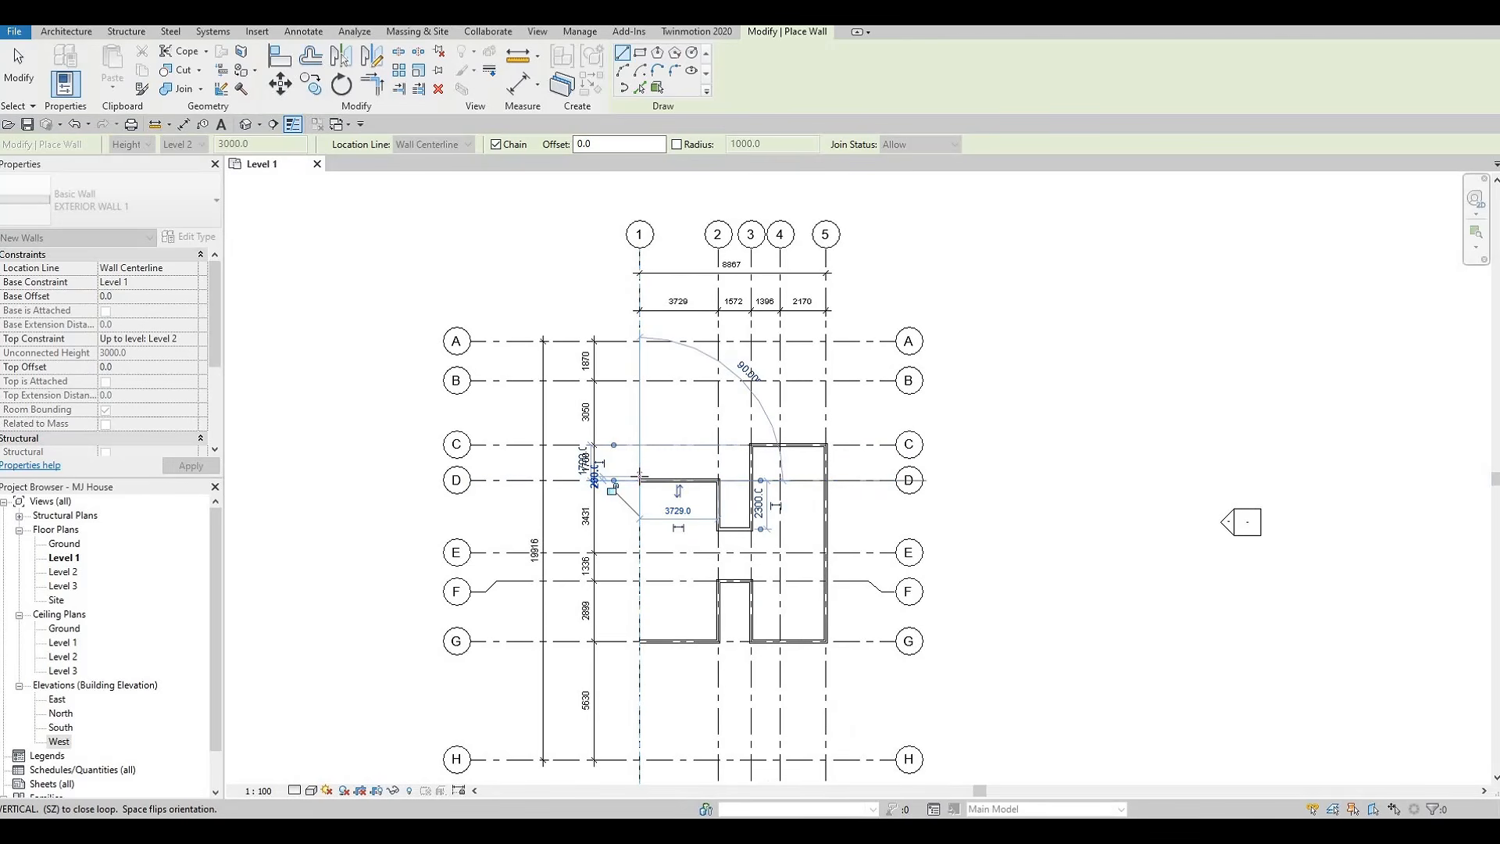
click(639, 641)
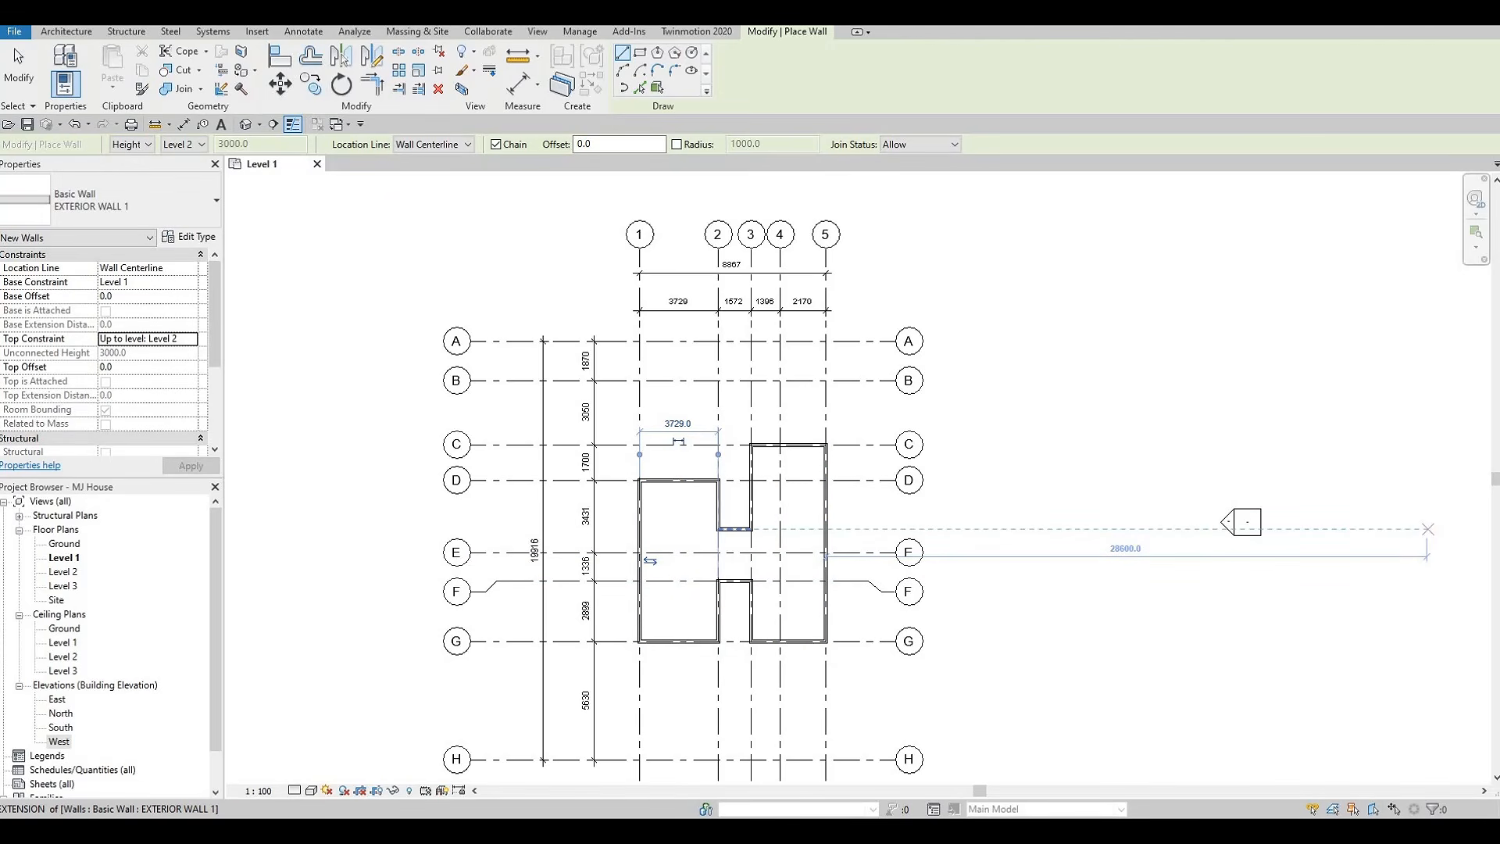
middle_drag(819, 461, 841, 404)
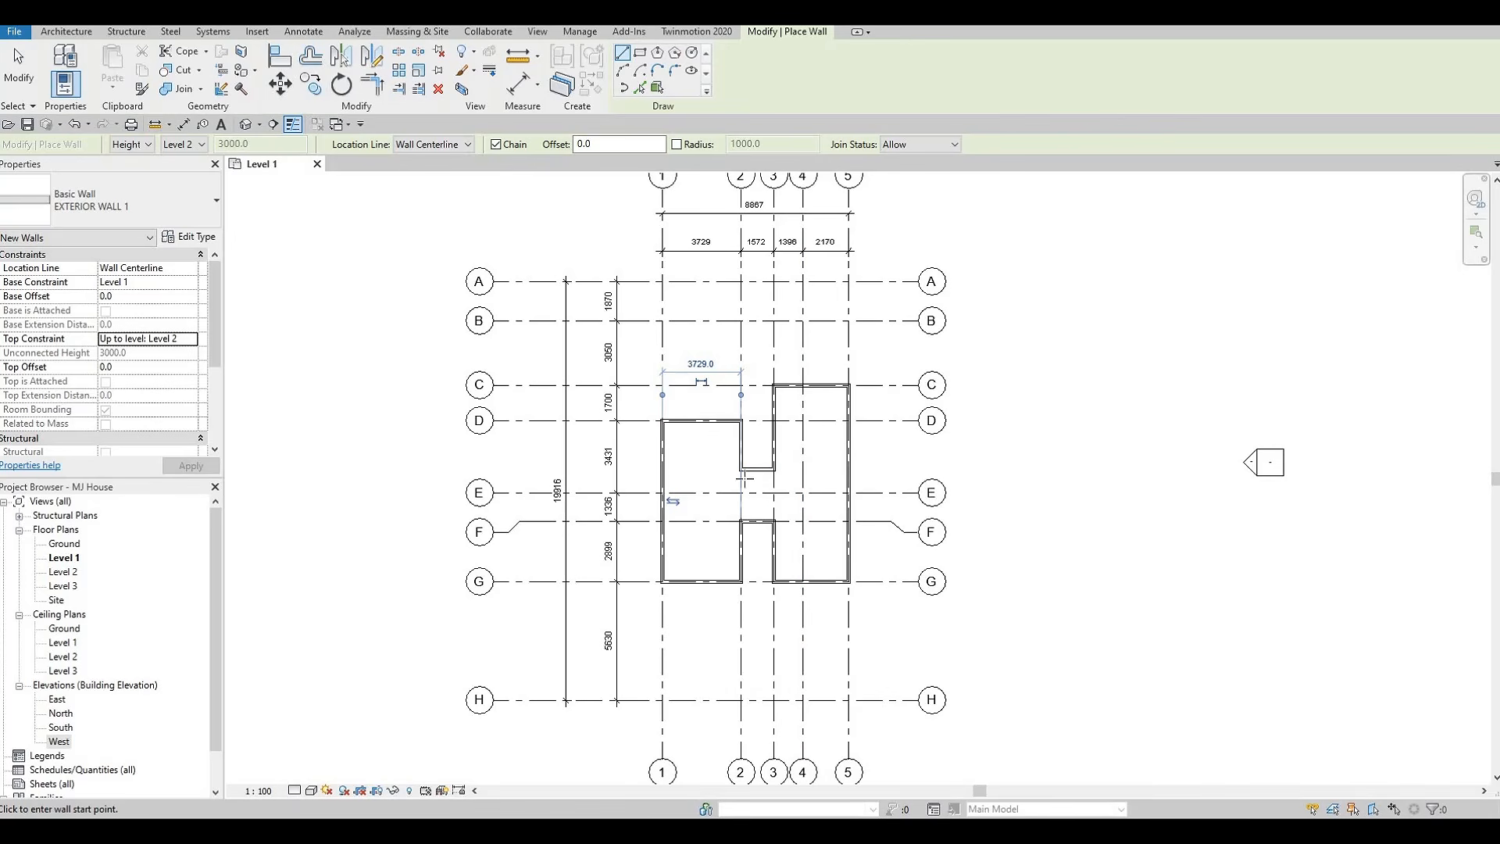
middle_drag(770, 556, 697, 539)
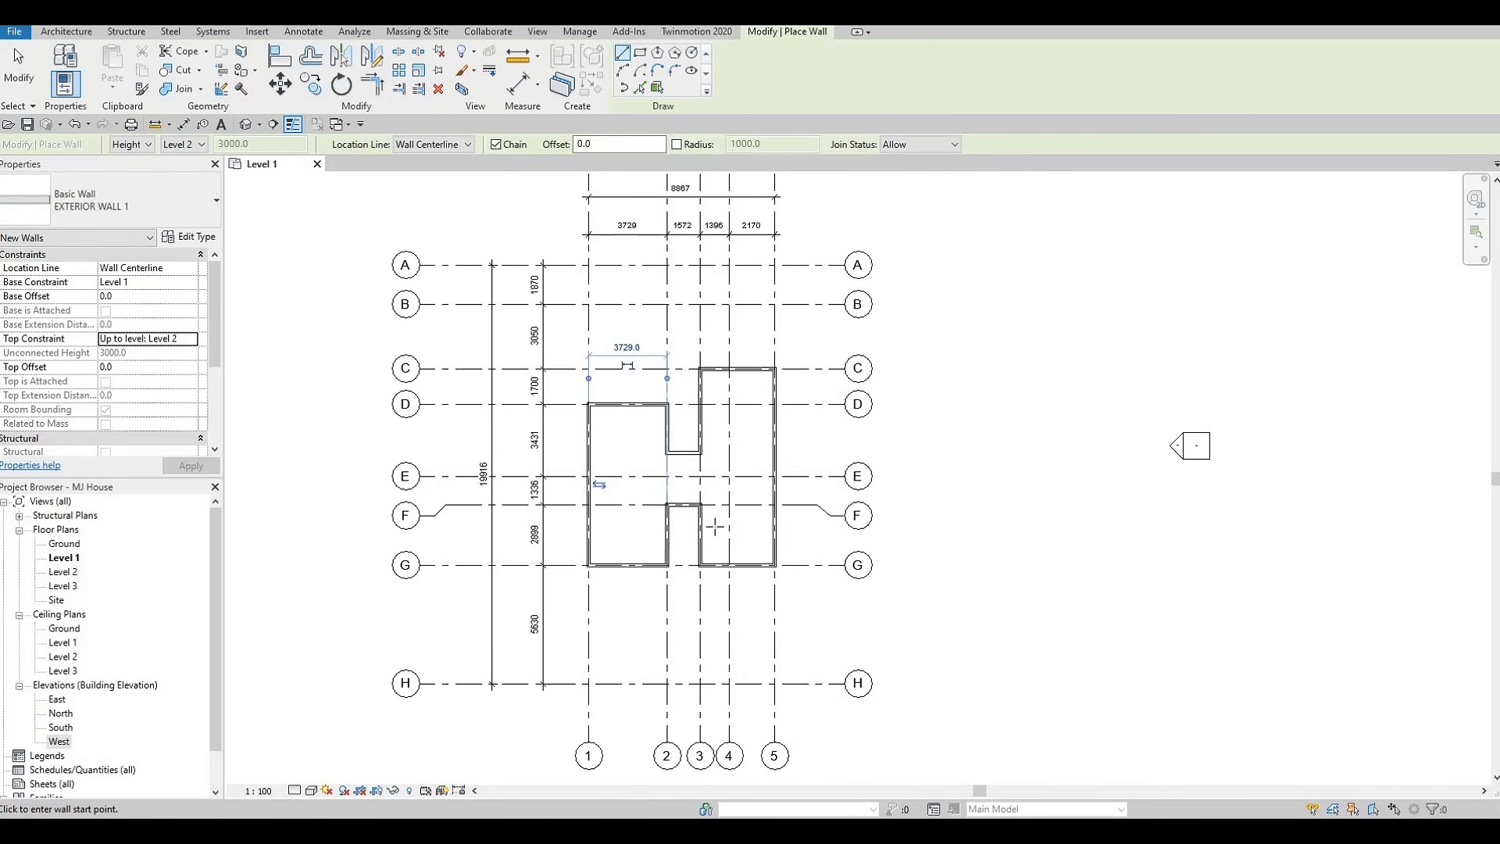
middle_drag(713, 469, 713, 545)
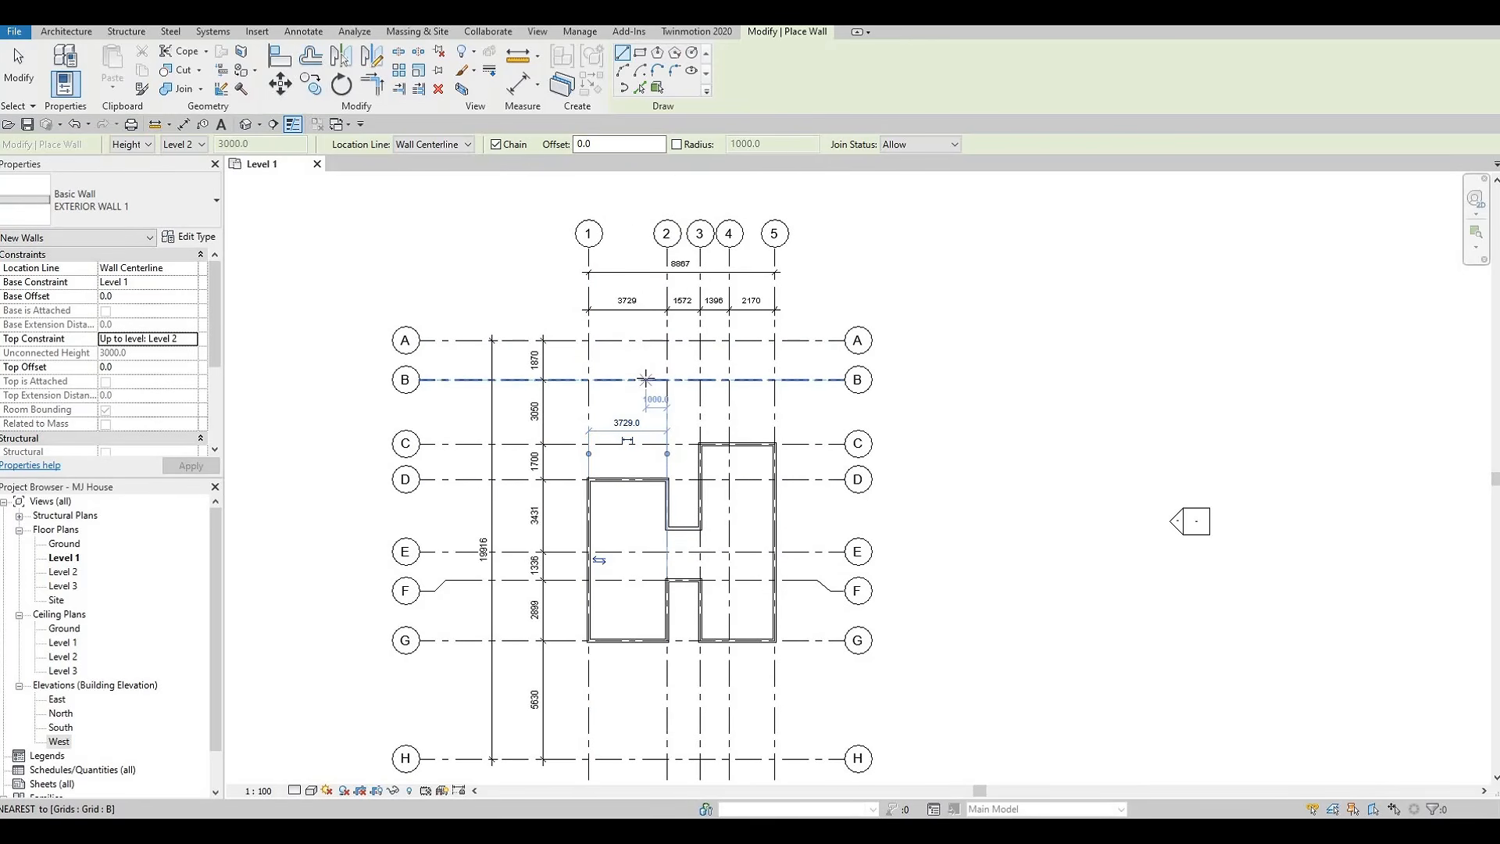
middle_drag(678, 423, 682, 405)
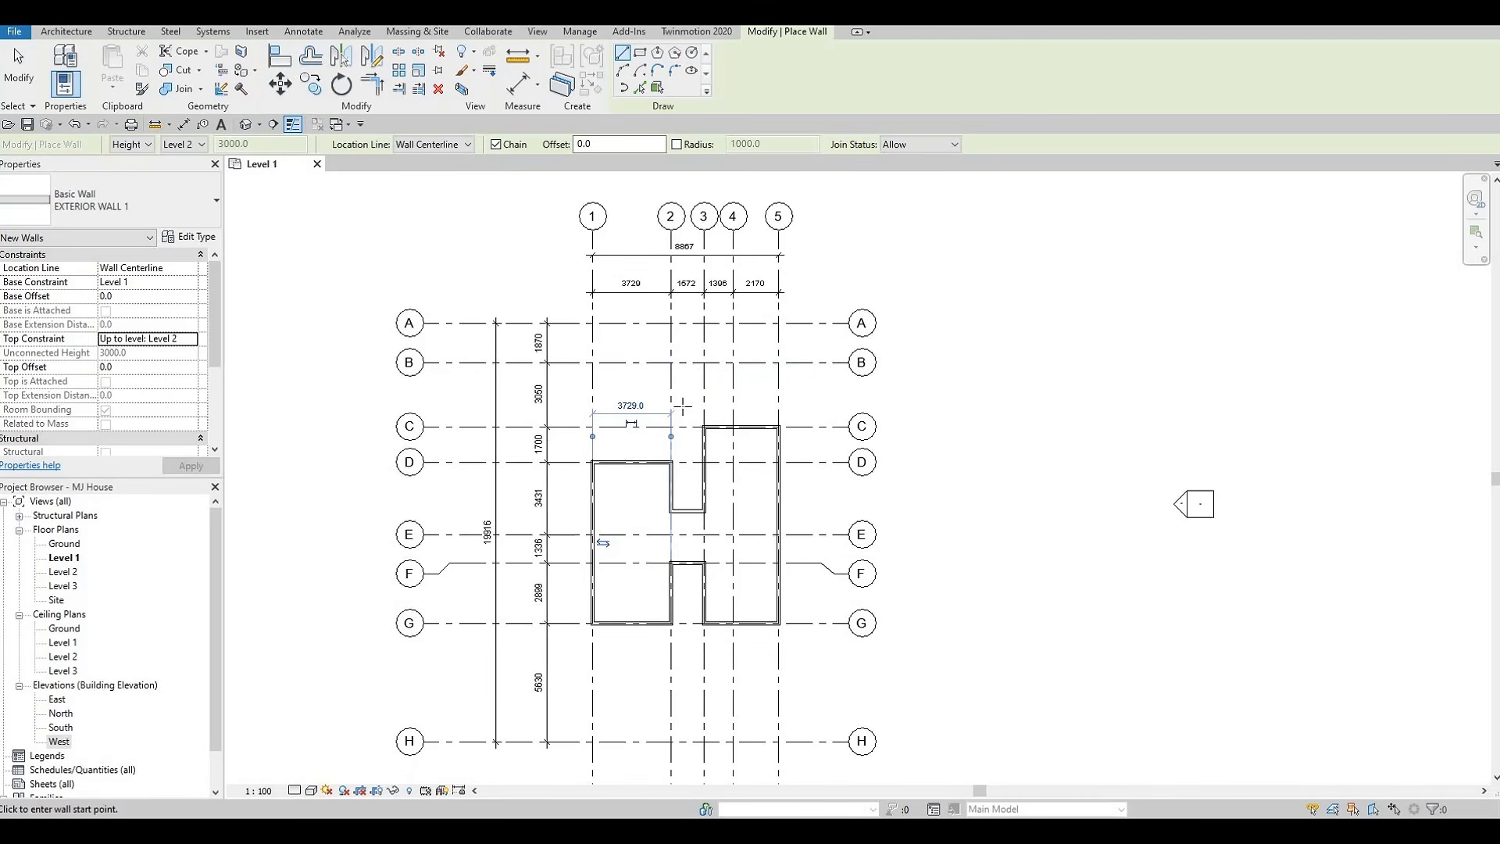
scroll(682, 406, down, 1)
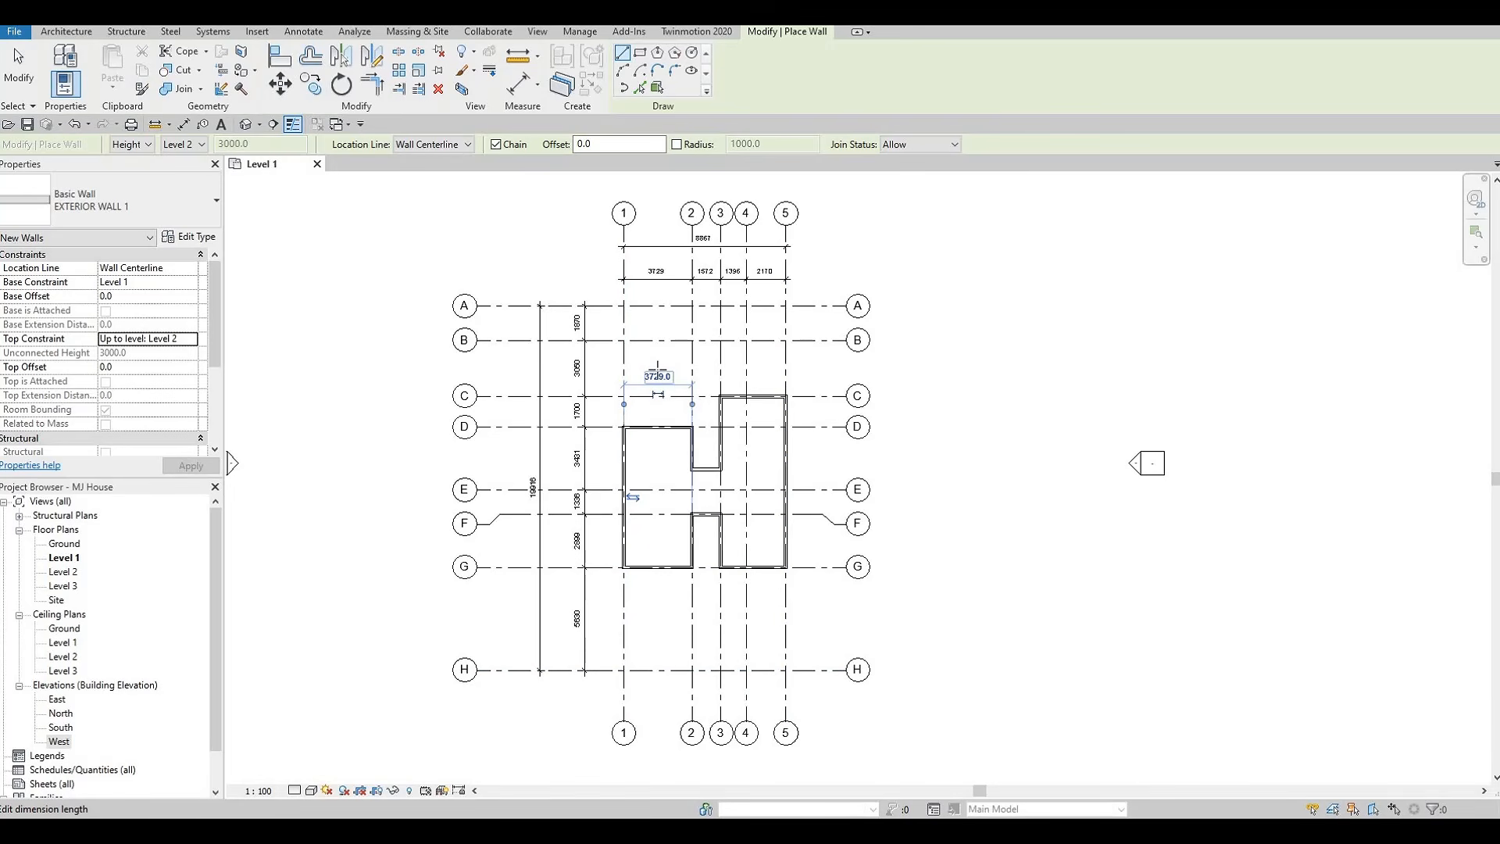
key(Escape)
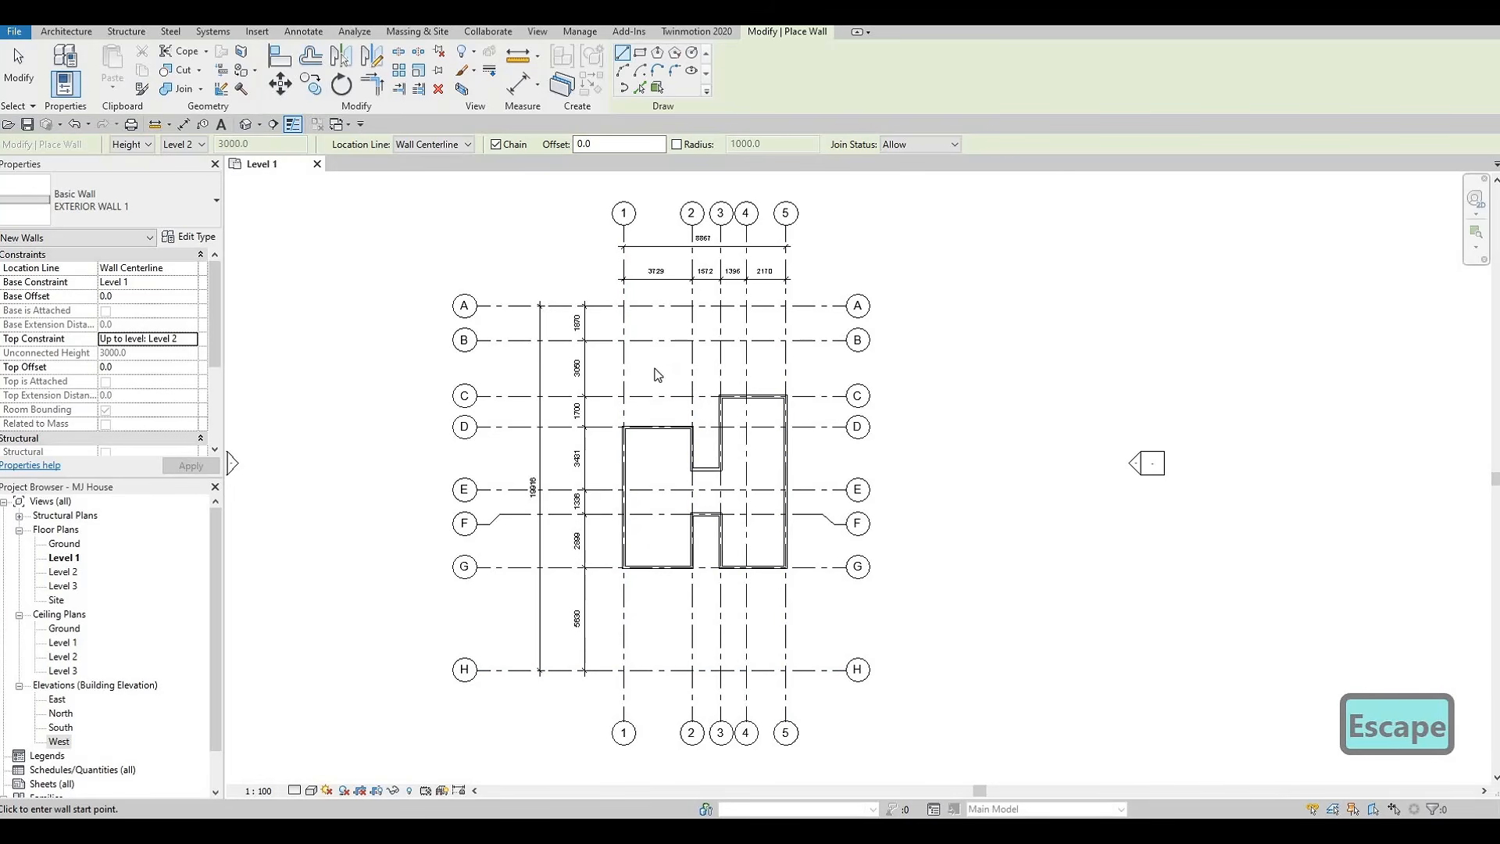
key(Escape)
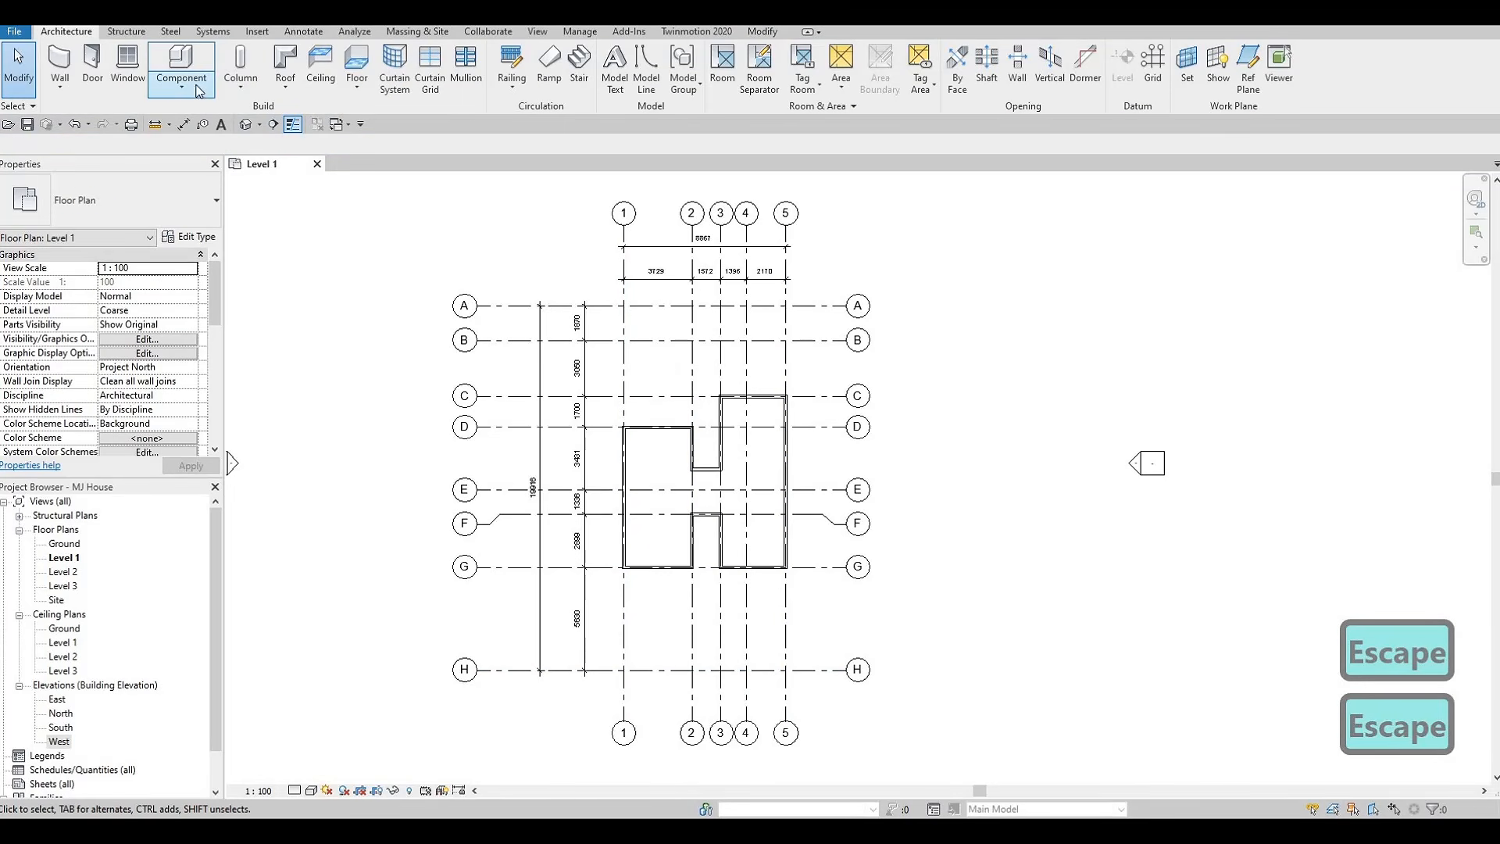
Start the Wall tool and duplicate the EXTERIOR WALL 1 type as EXTERIOR WALL 2.
click(65, 60)
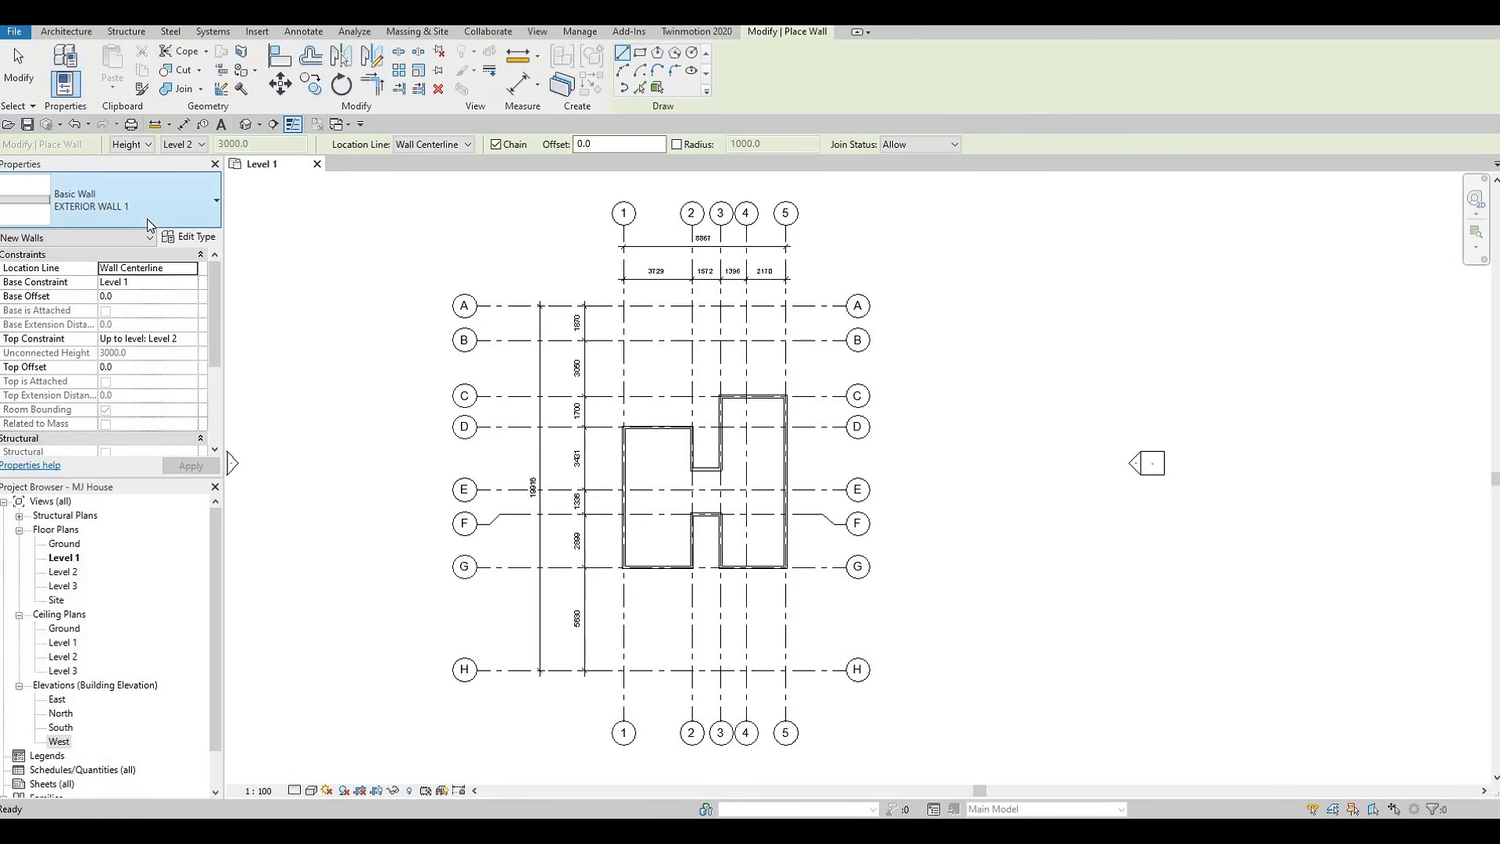
click(197, 237)
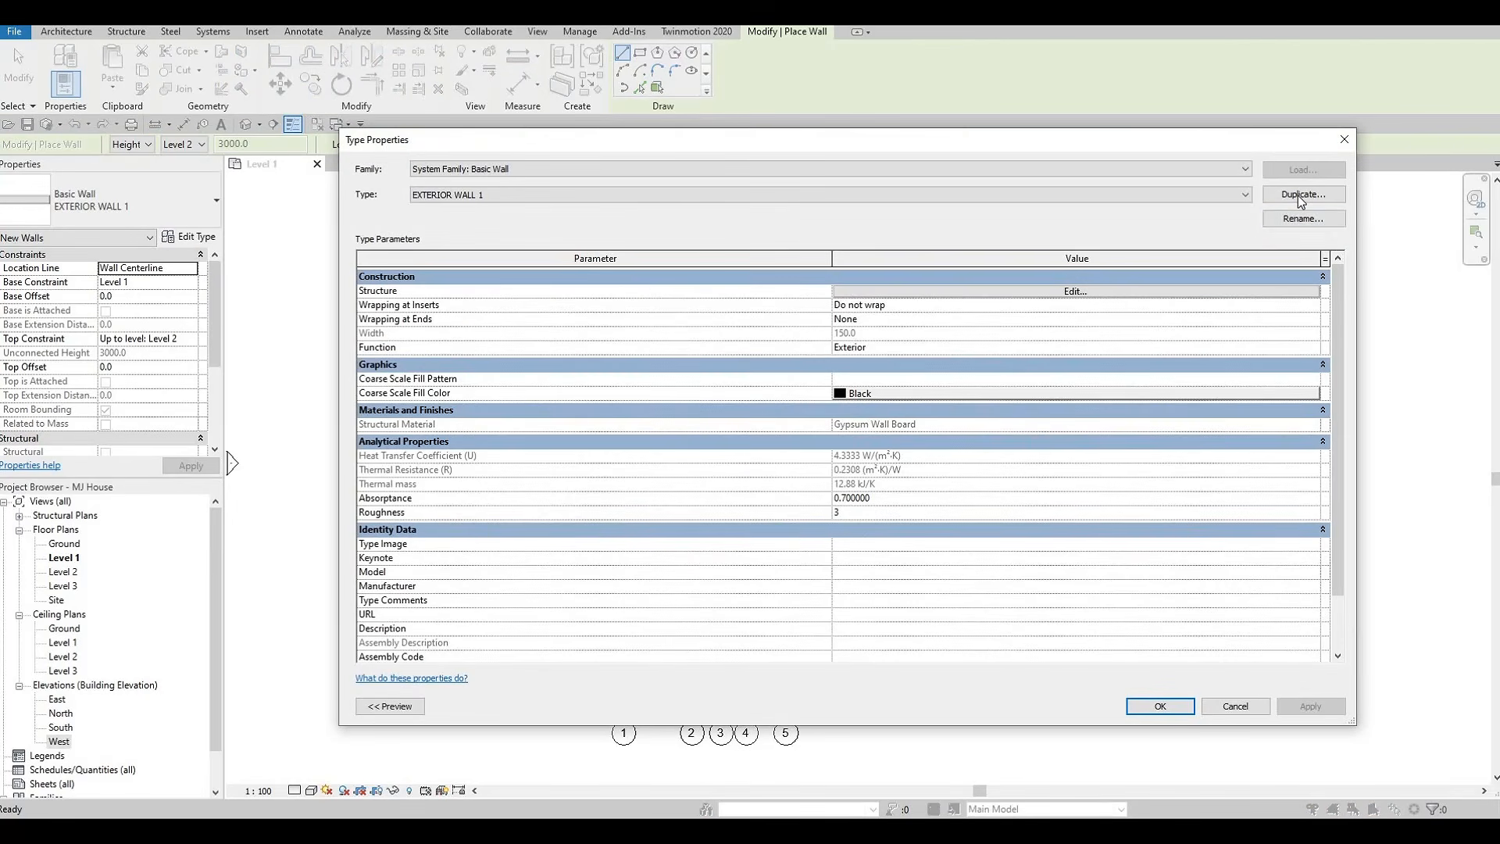
click(1302, 195)
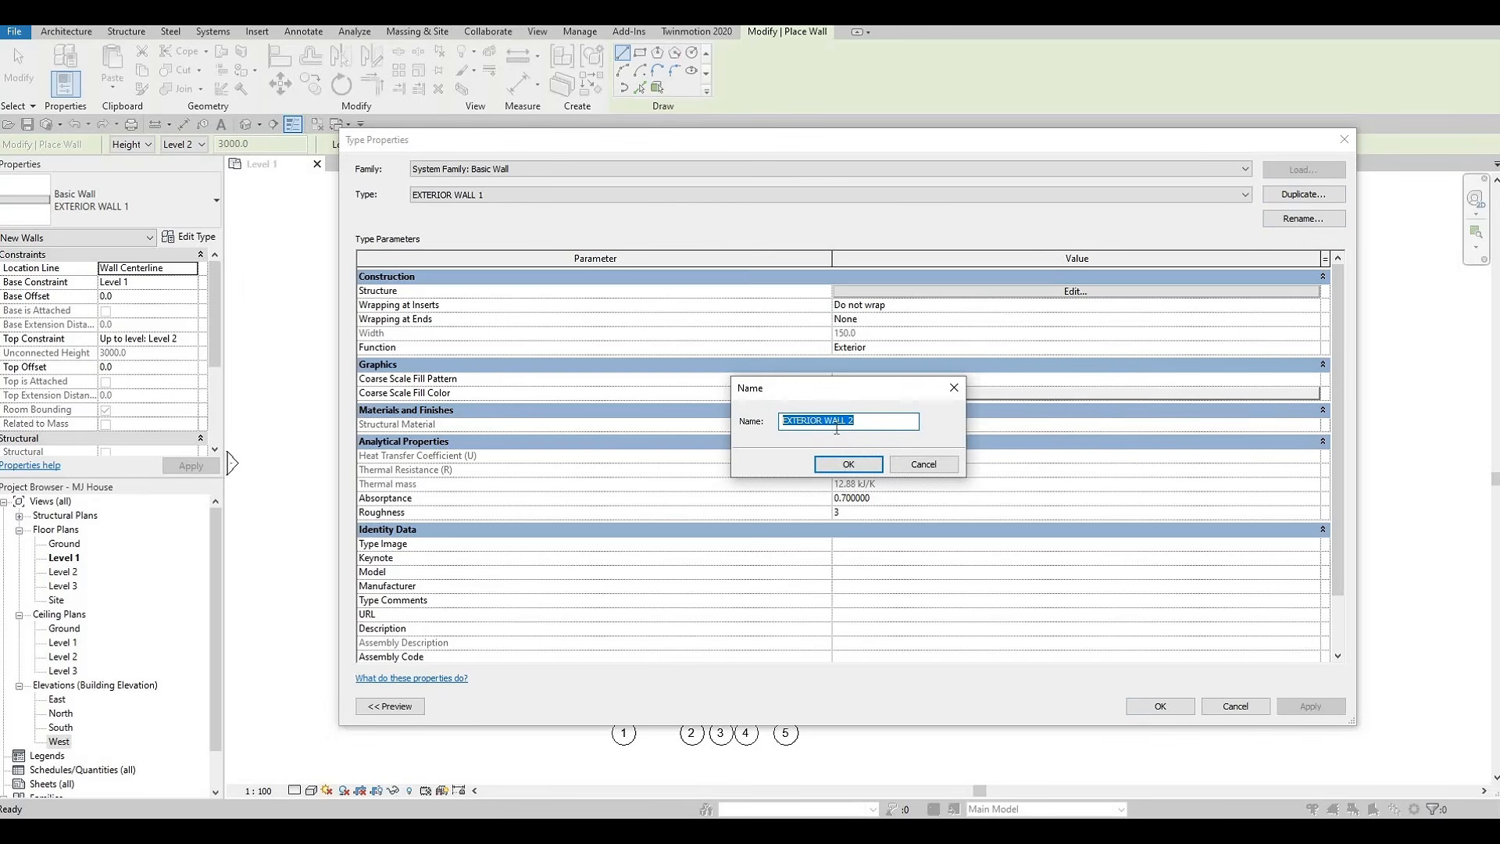
click(848, 466)
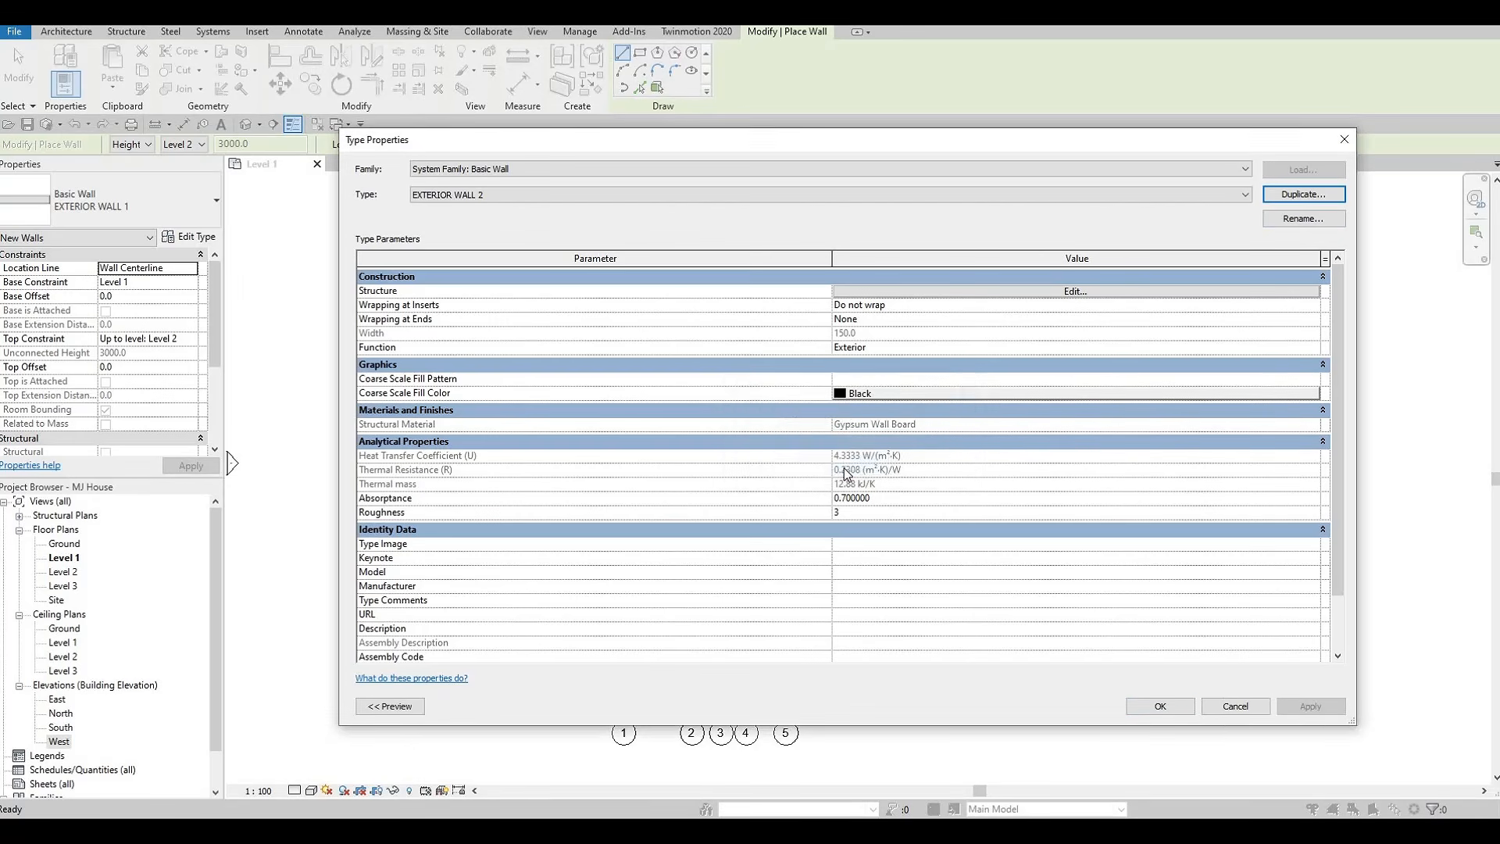
Assign the library material Concrete, Aerated to the structure layer of EXTERIOR WALL 2 and confirm the type changes.
click(1035, 292)
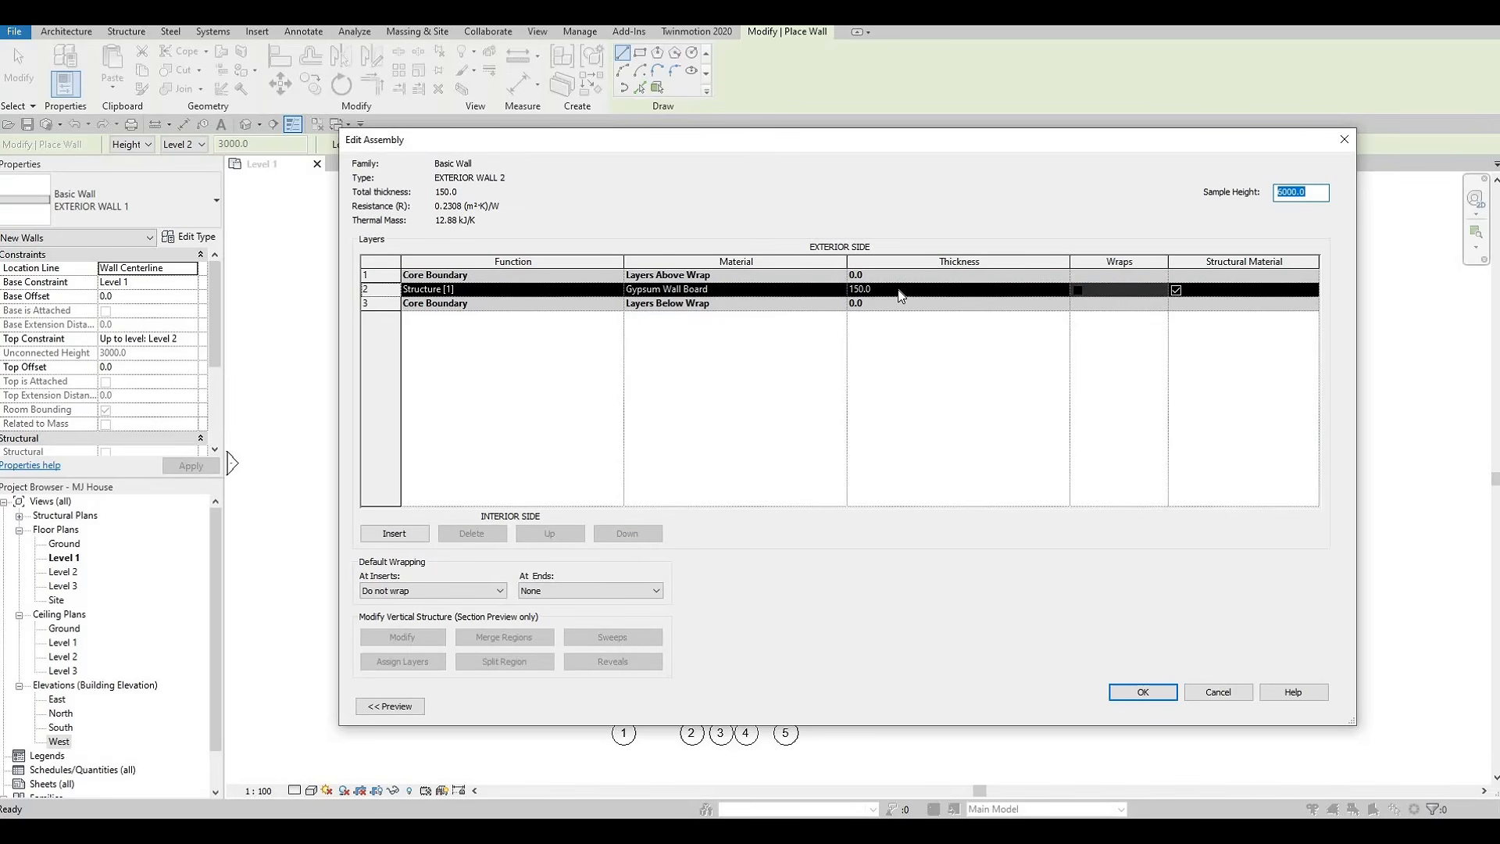
click(828, 289)
click(839, 289)
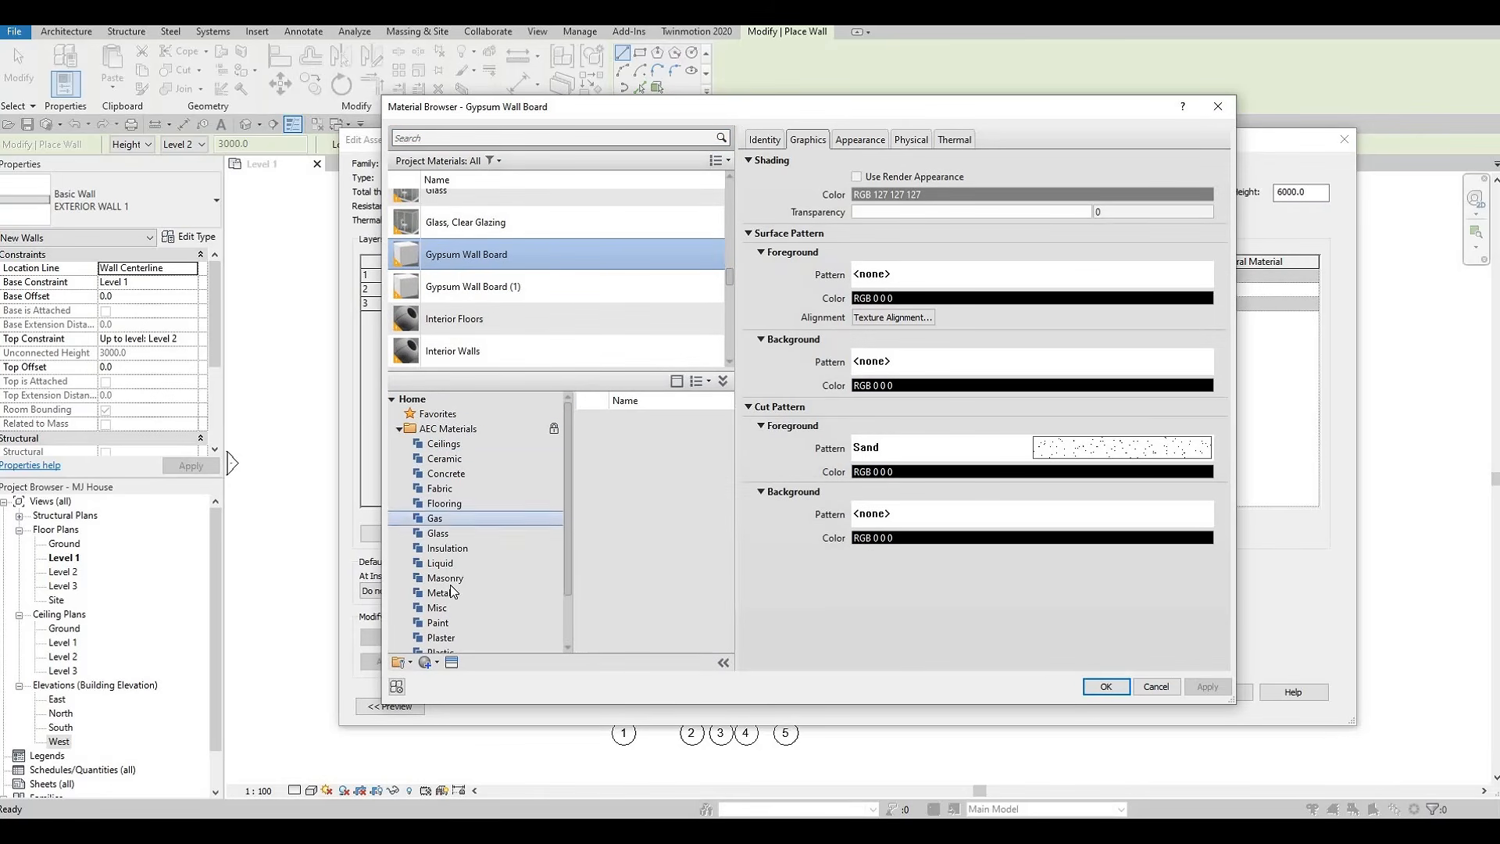
scroll(453, 590, down, 1)
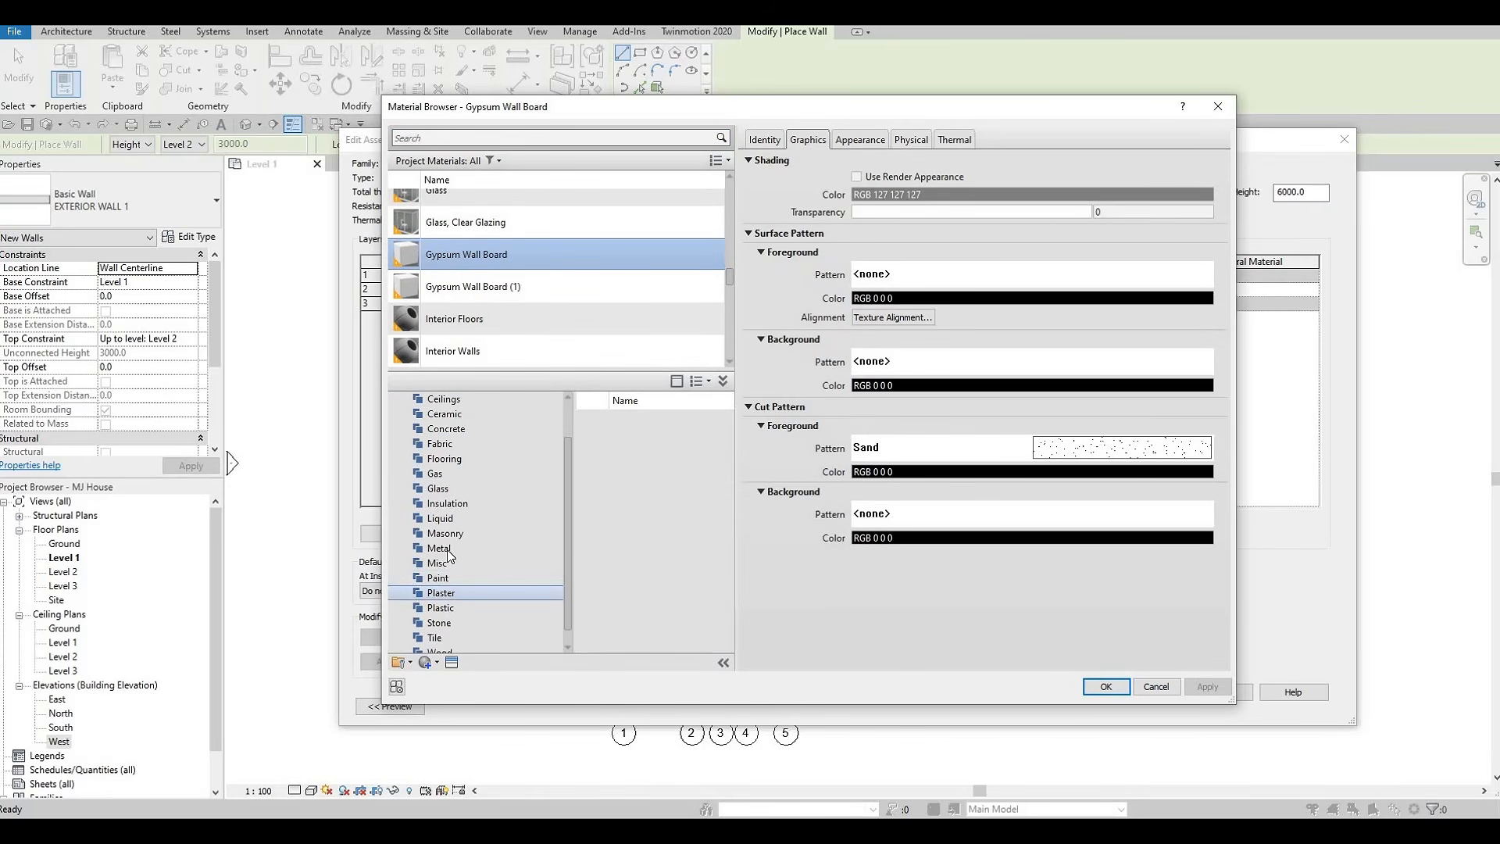
click(460, 430)
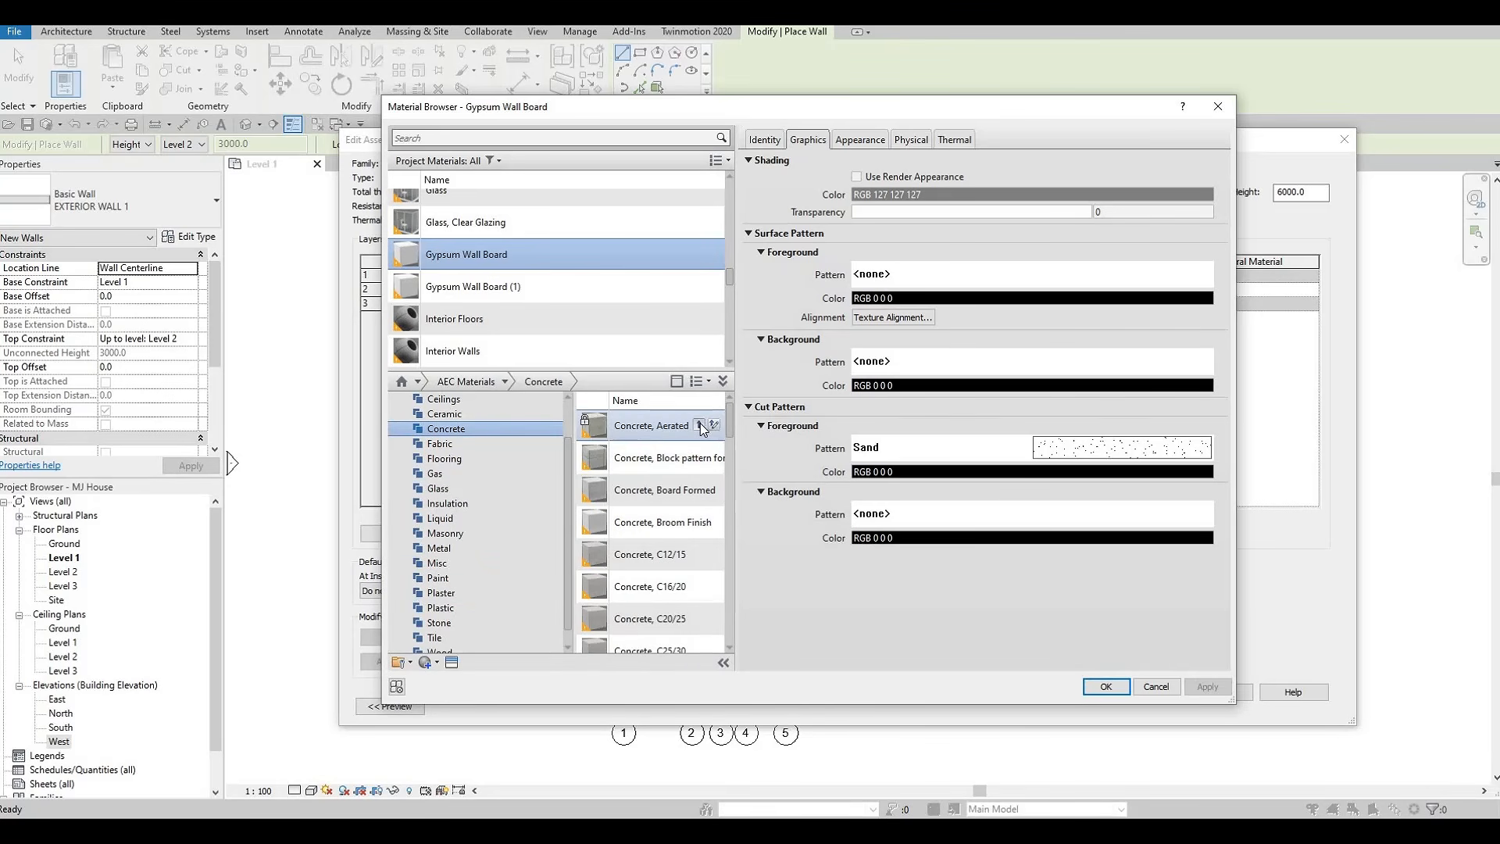
click(700, 426)
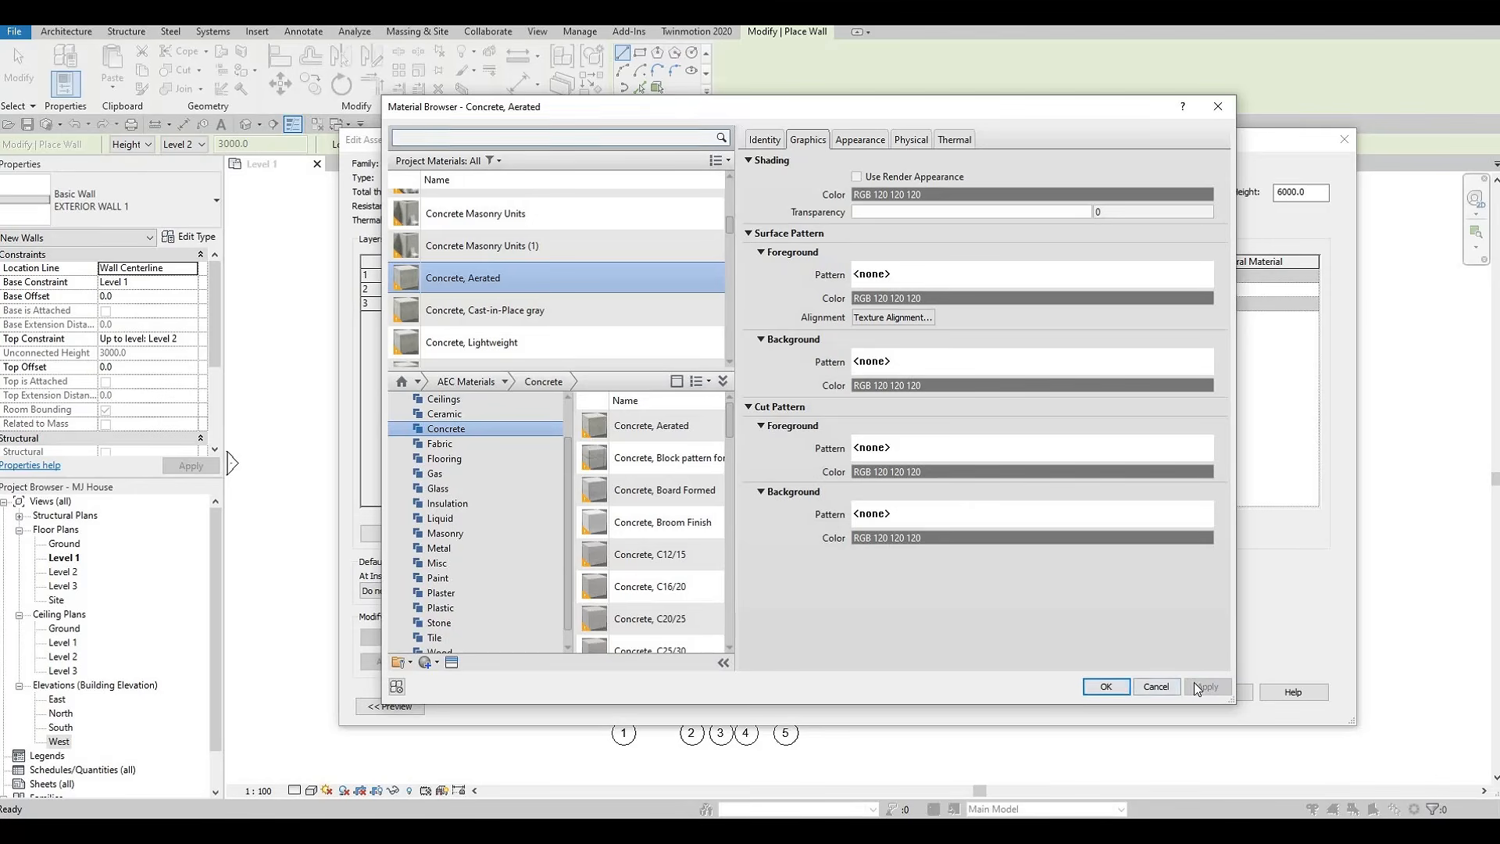
click(1119, 687)
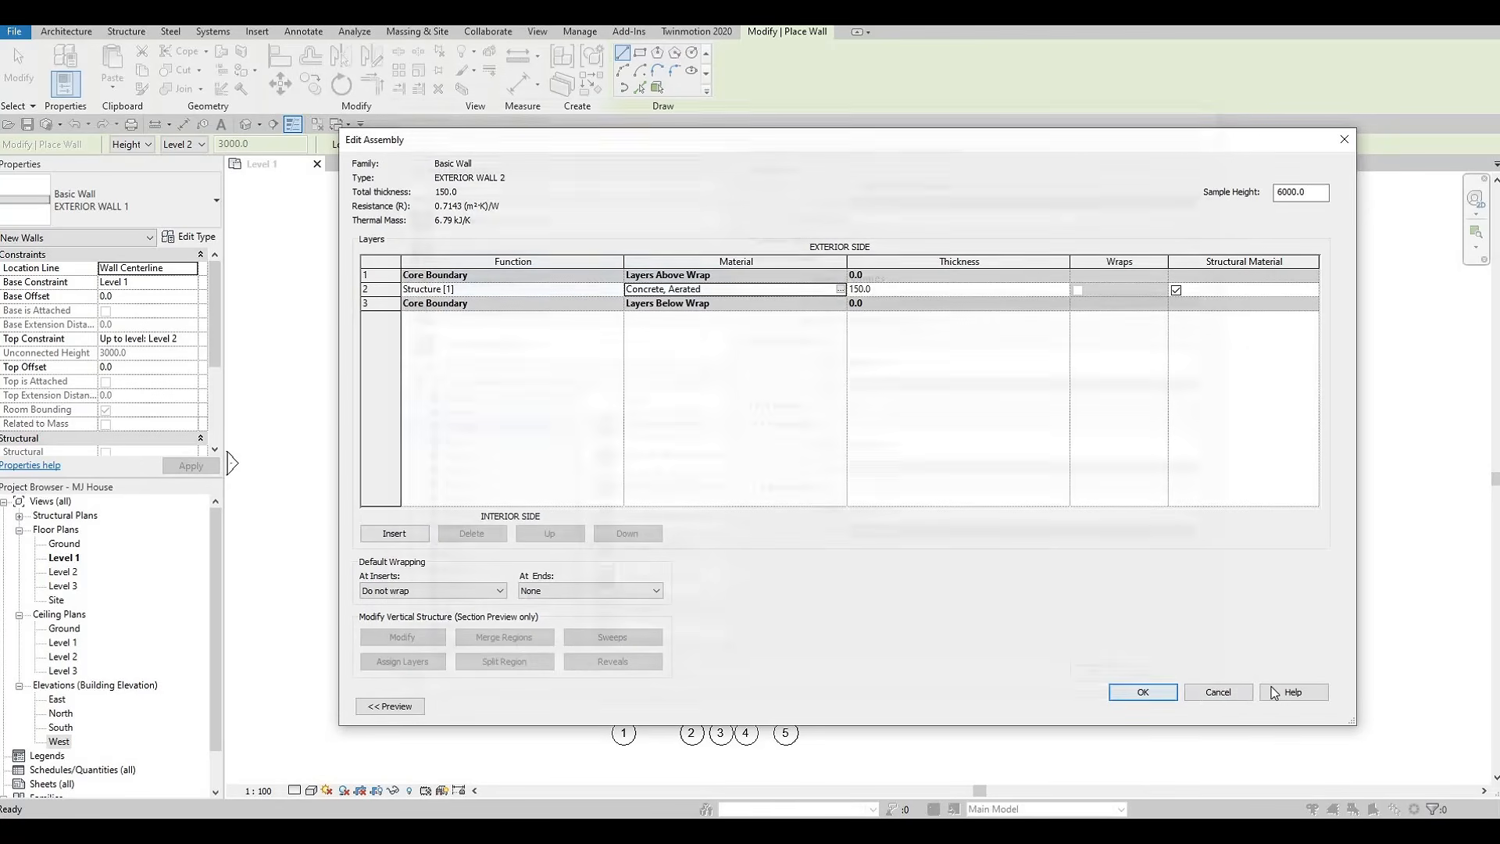
click(1147, 691)
key(Return)
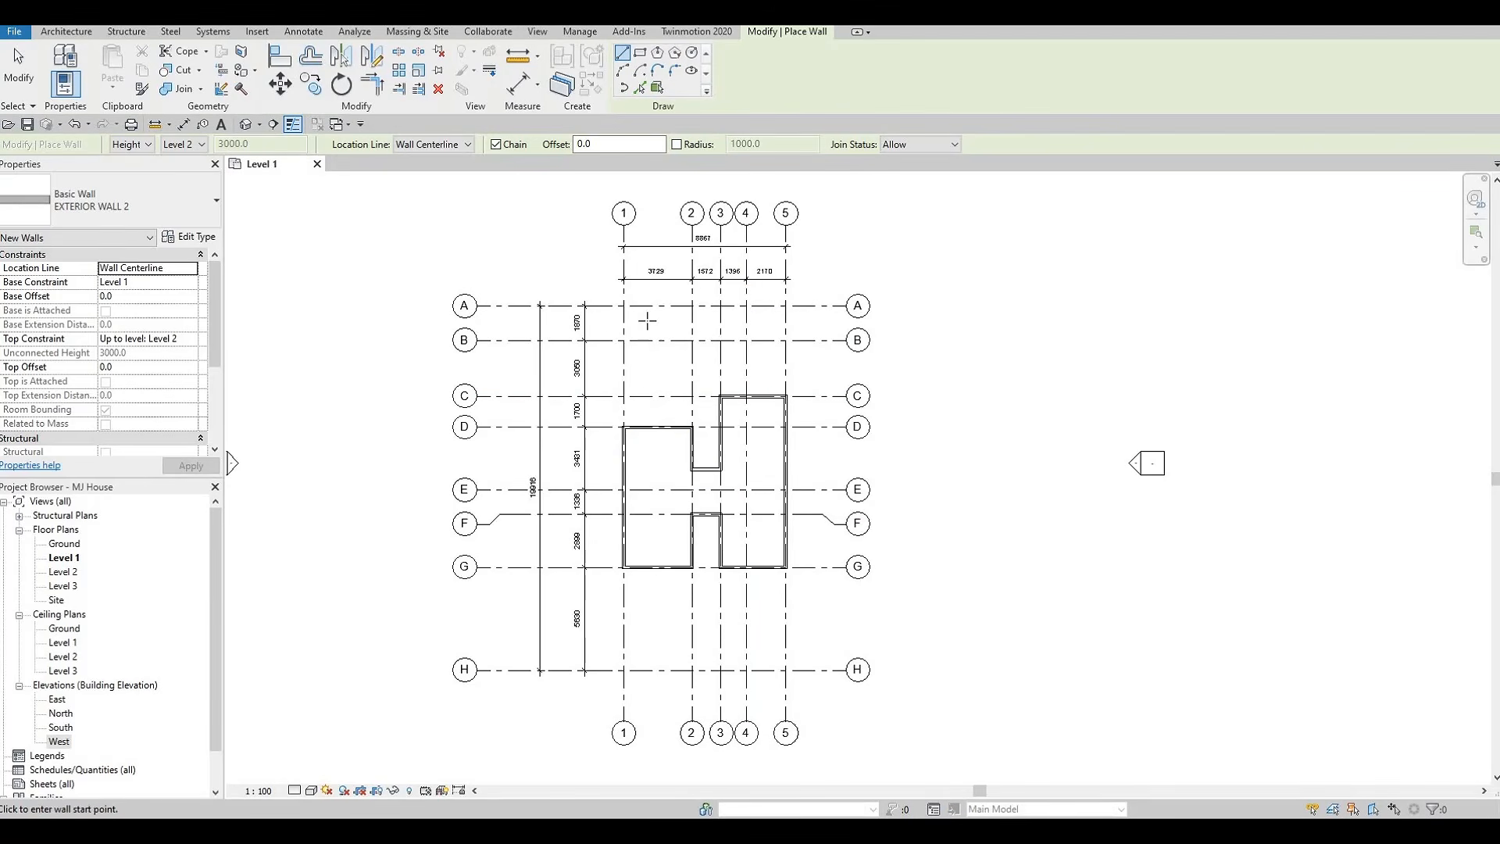
Set the top offset of the new EXTERIOR WALL 2 walls to -1000 mm below Level 2.
scroll(639, 385, up, 2)
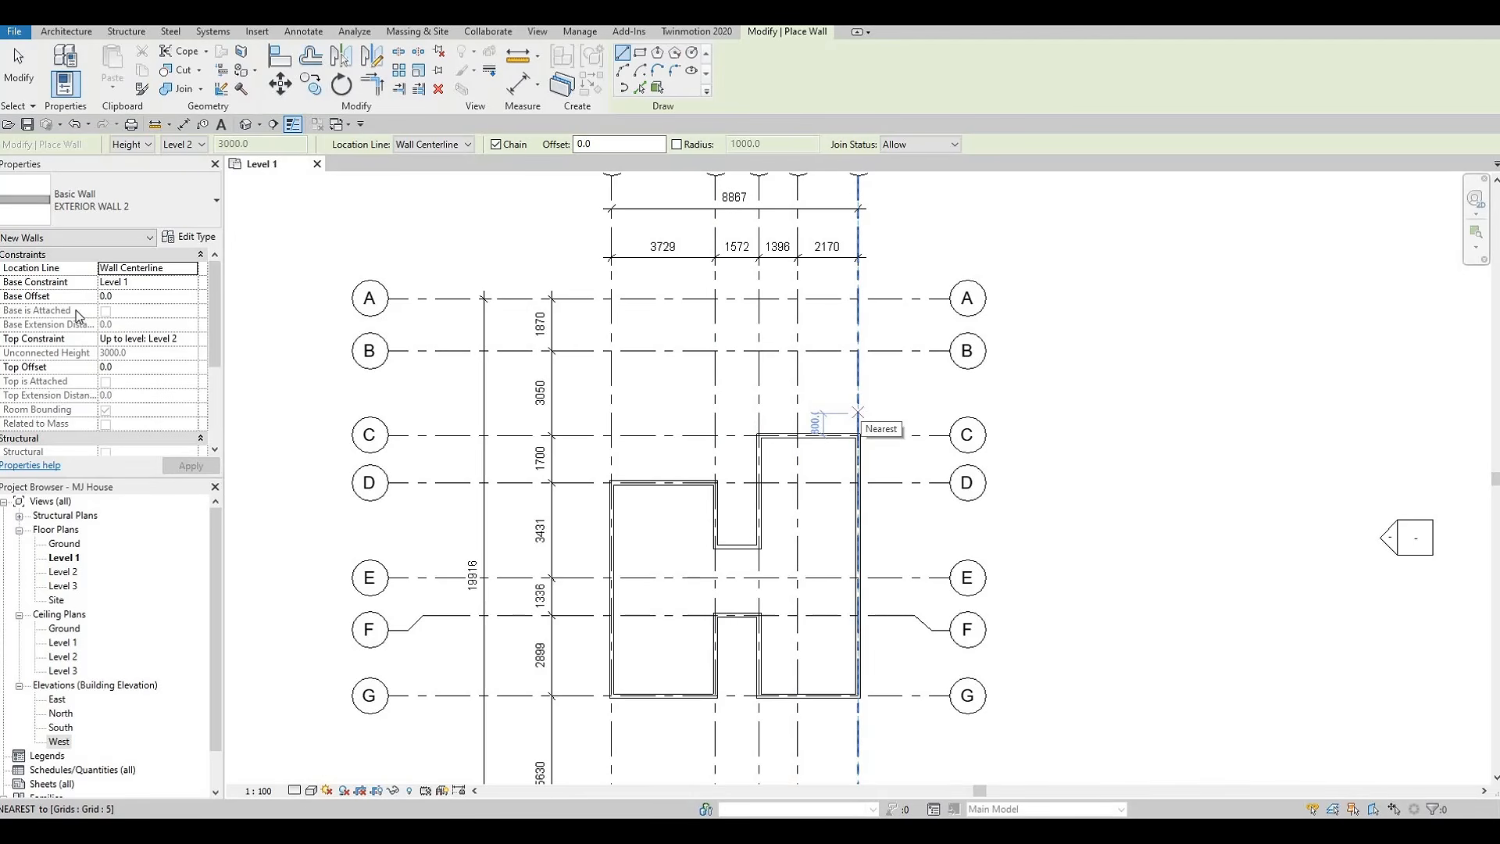
click(123, 368)
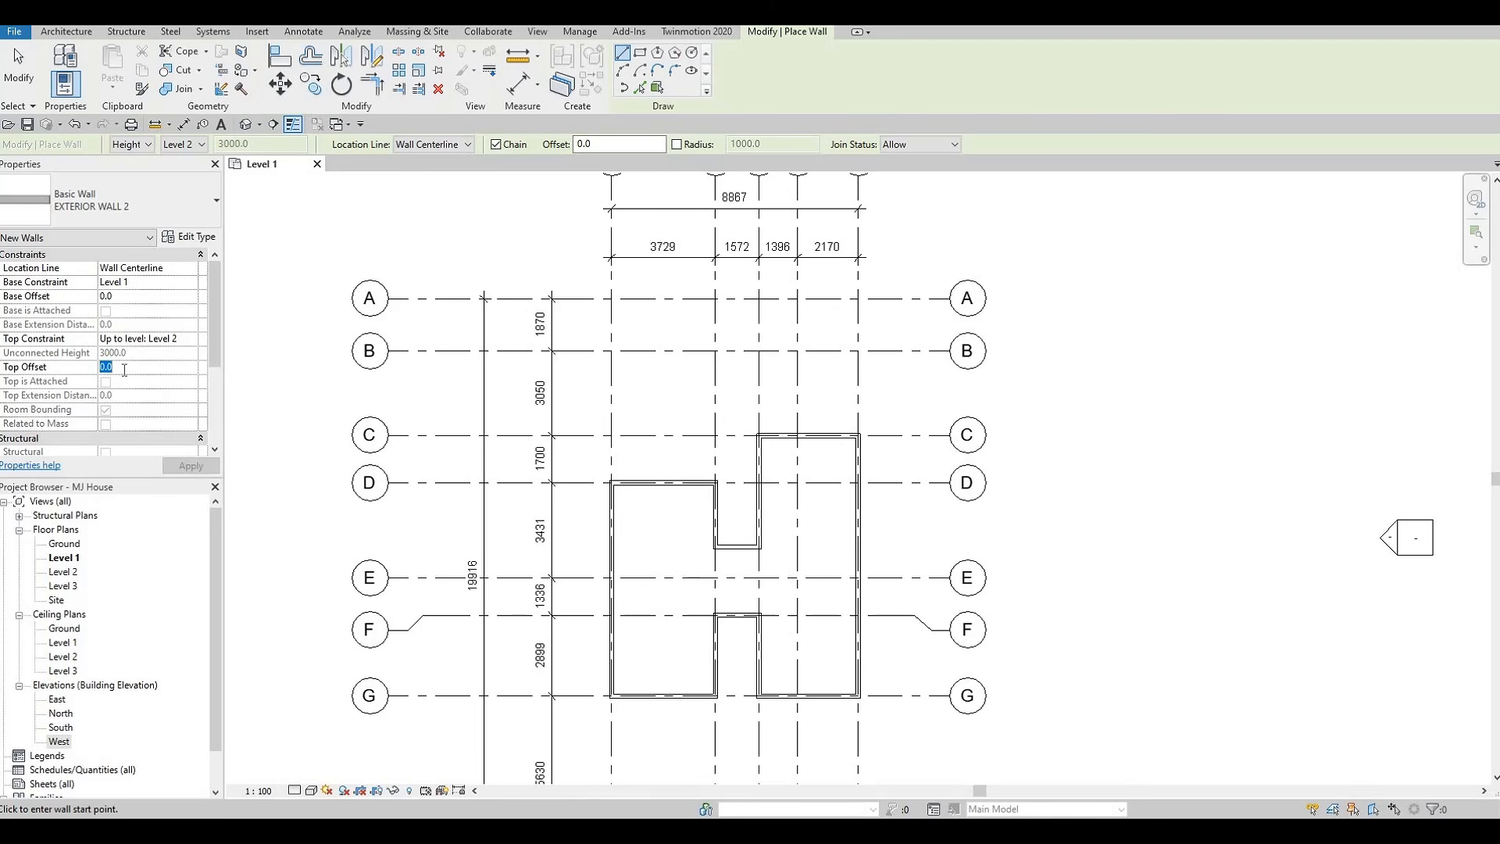
text(-)
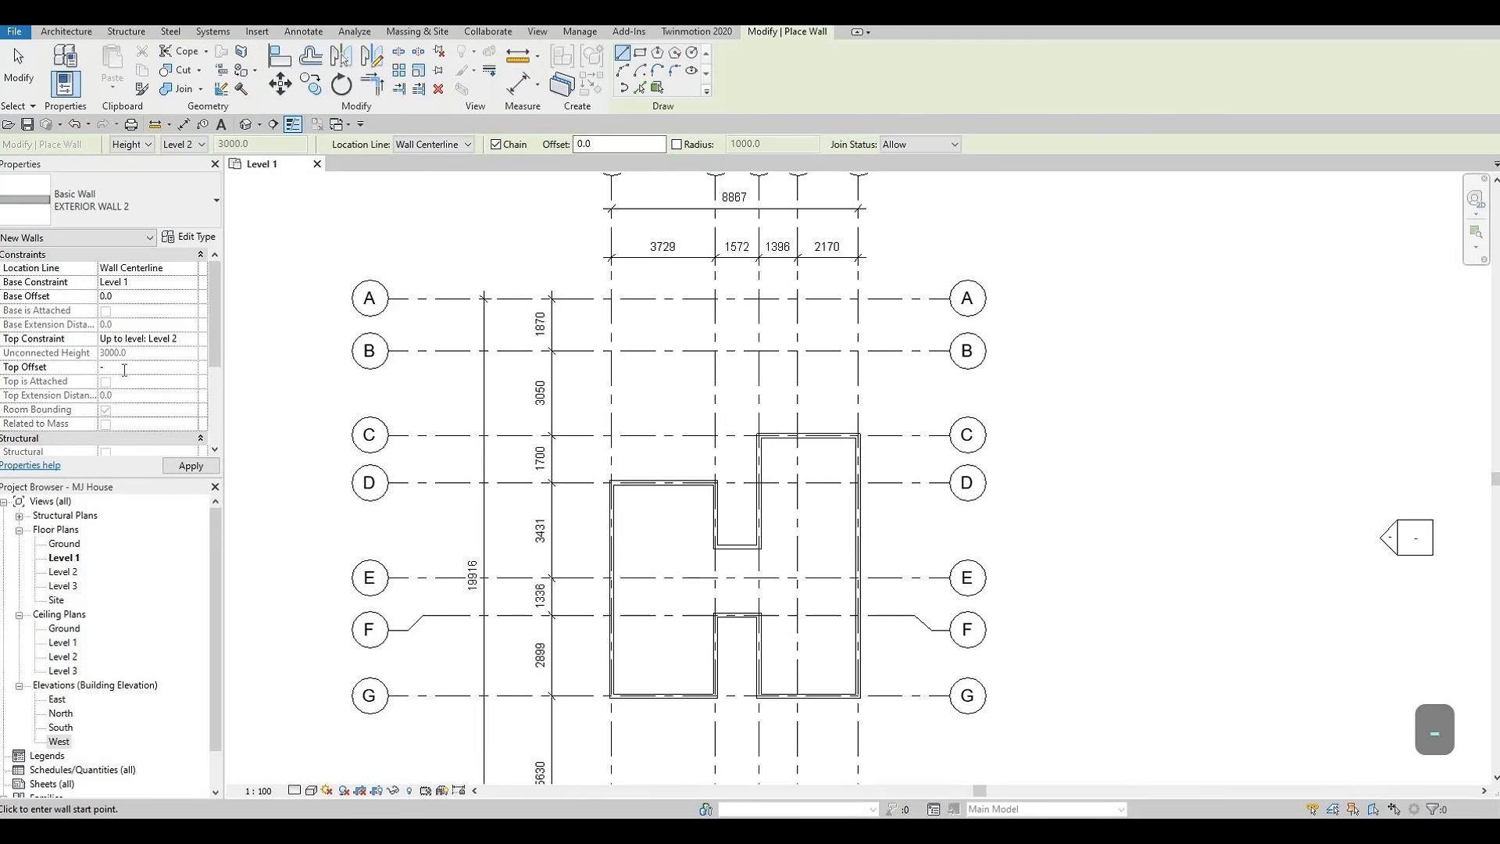
text(100)
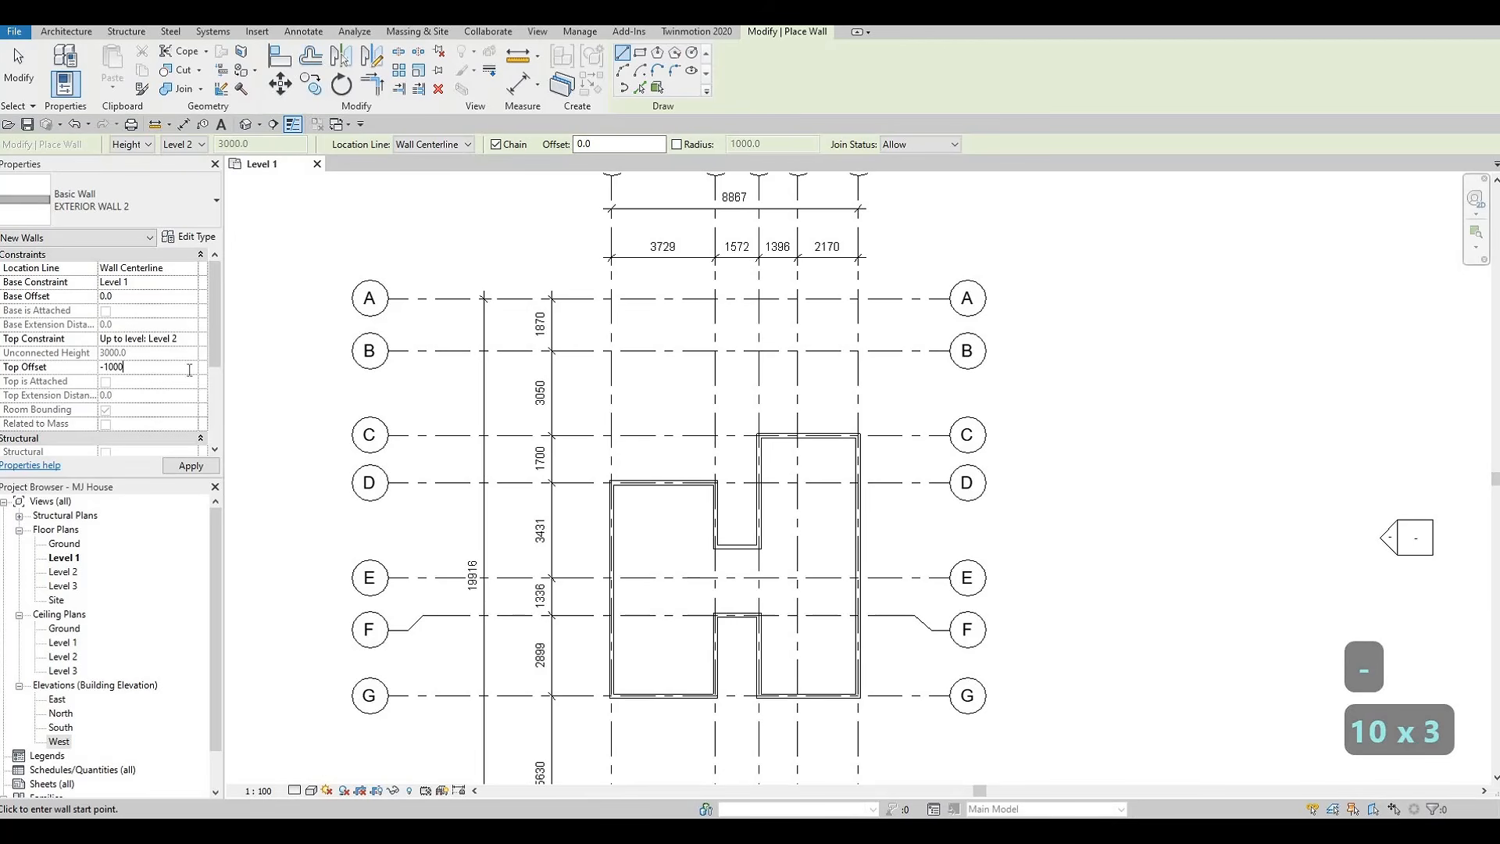
text(0)
click(183, 469)
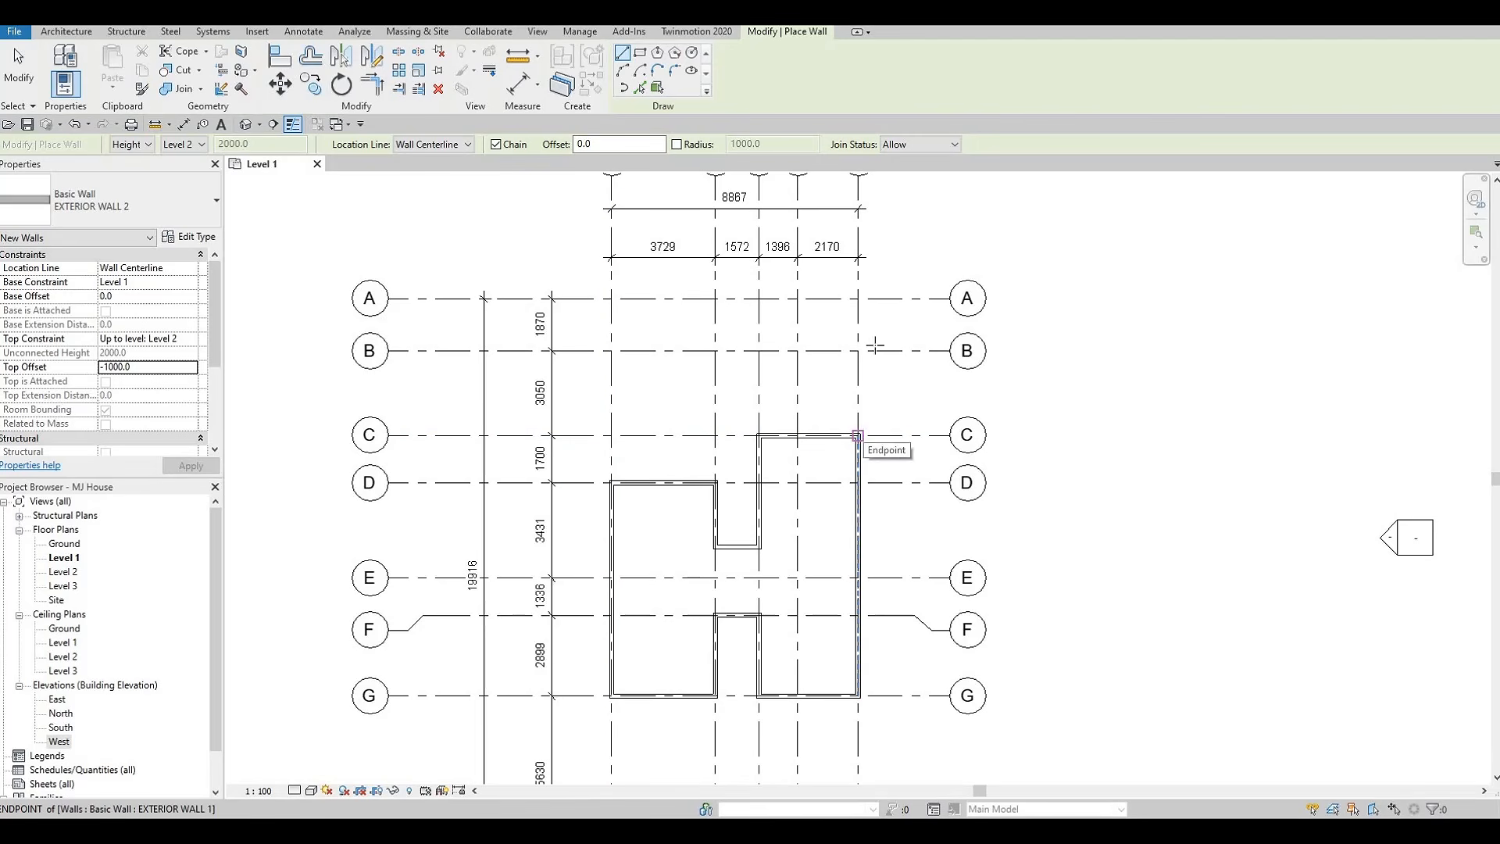
Draw a wall chain from the house corner at C/5 up grid 5 to grid A, along it to grid 1, and down to grid D.
click(858, 436)
click(858, 298)
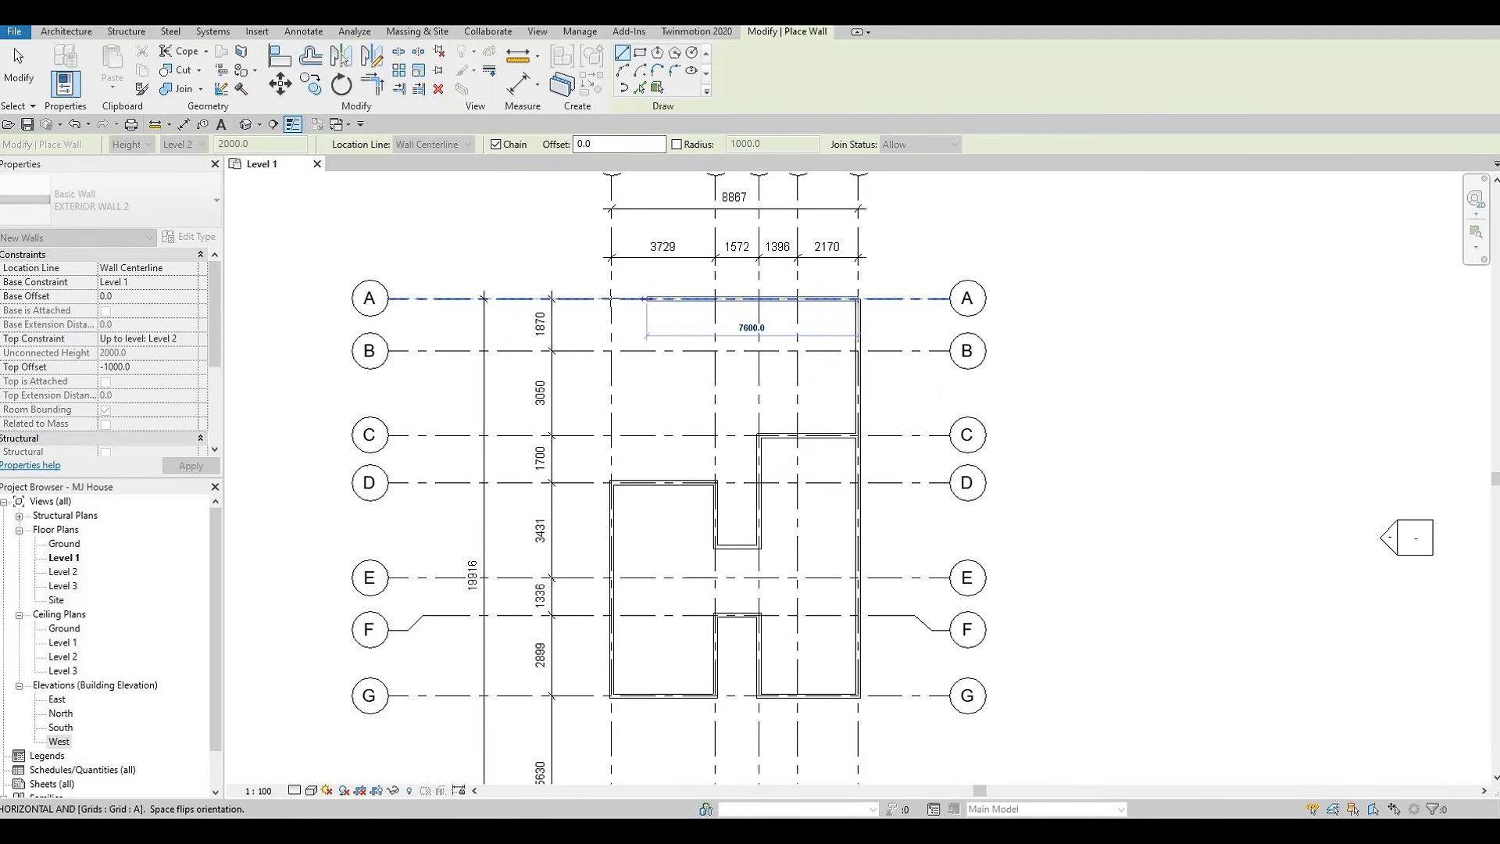
click(611, 299)
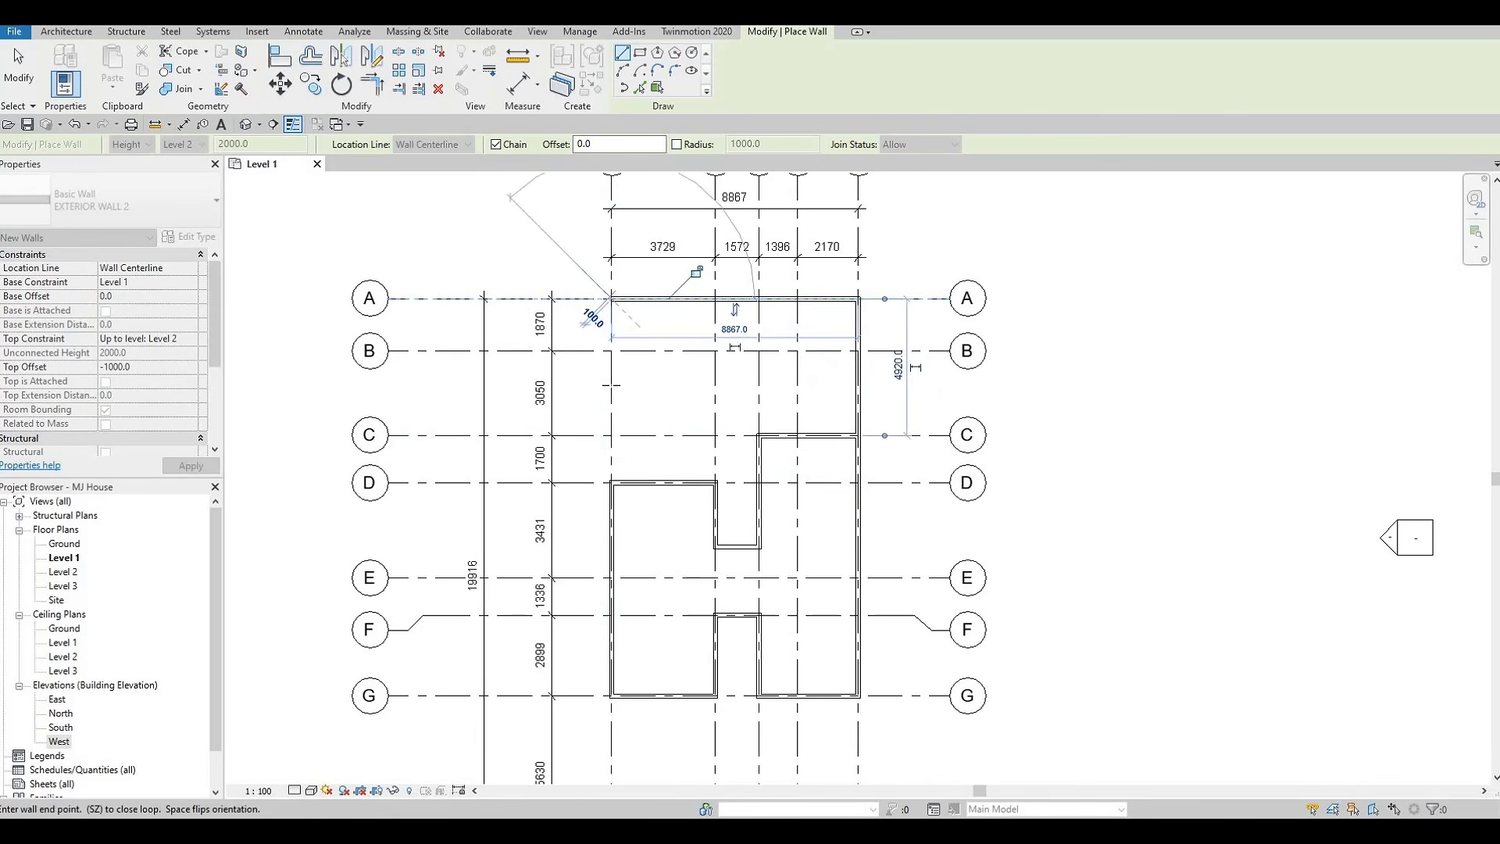
click(614, 482)
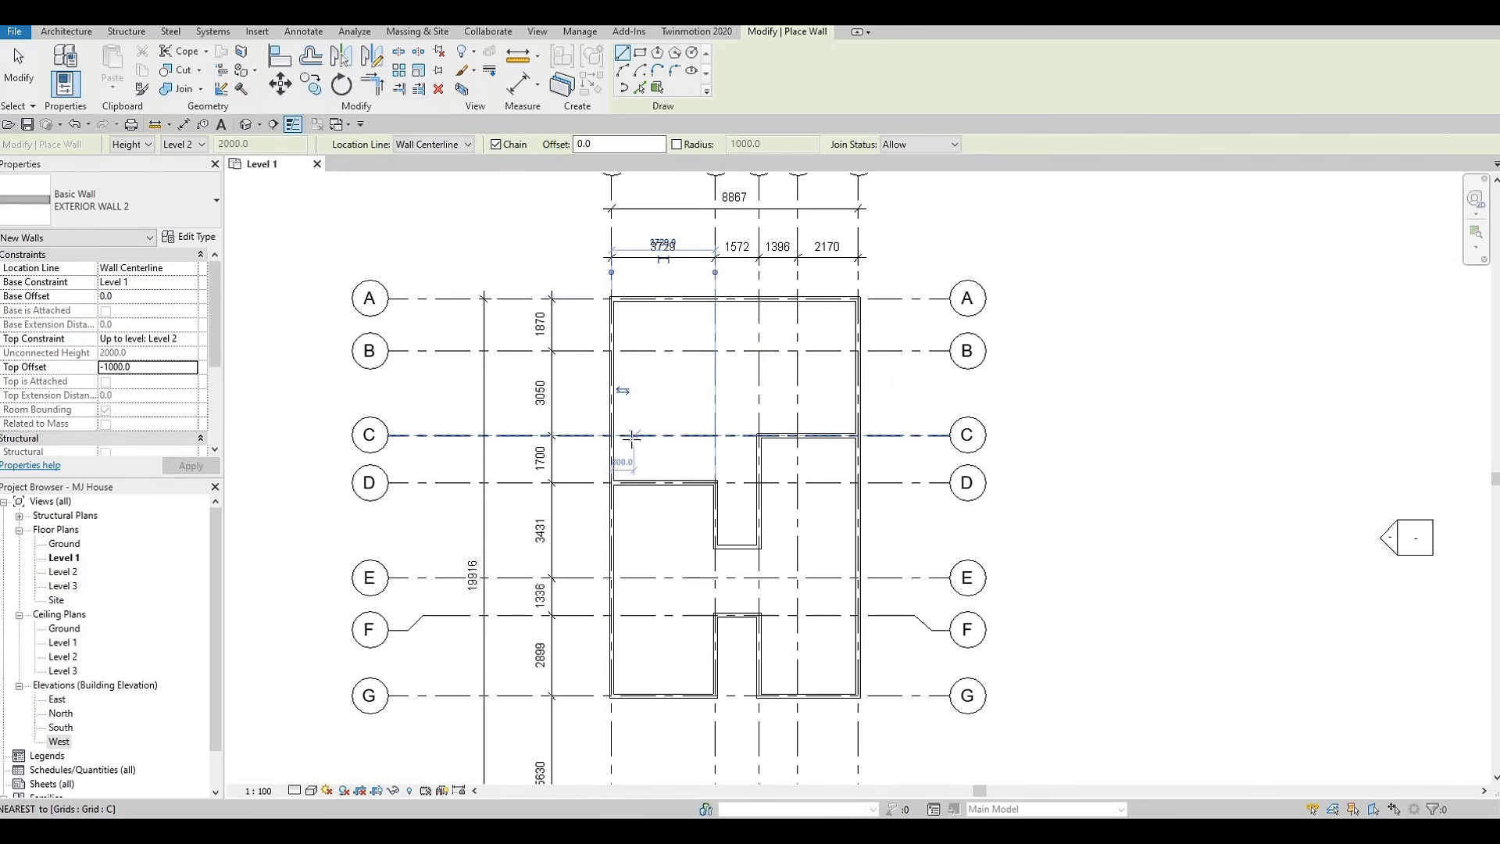
key(Escape)
Draw a wall chain from the house corner at G/1 down to grid H, along it to grid 5, and up to grid G.
scroll(742, 387, down, 3)
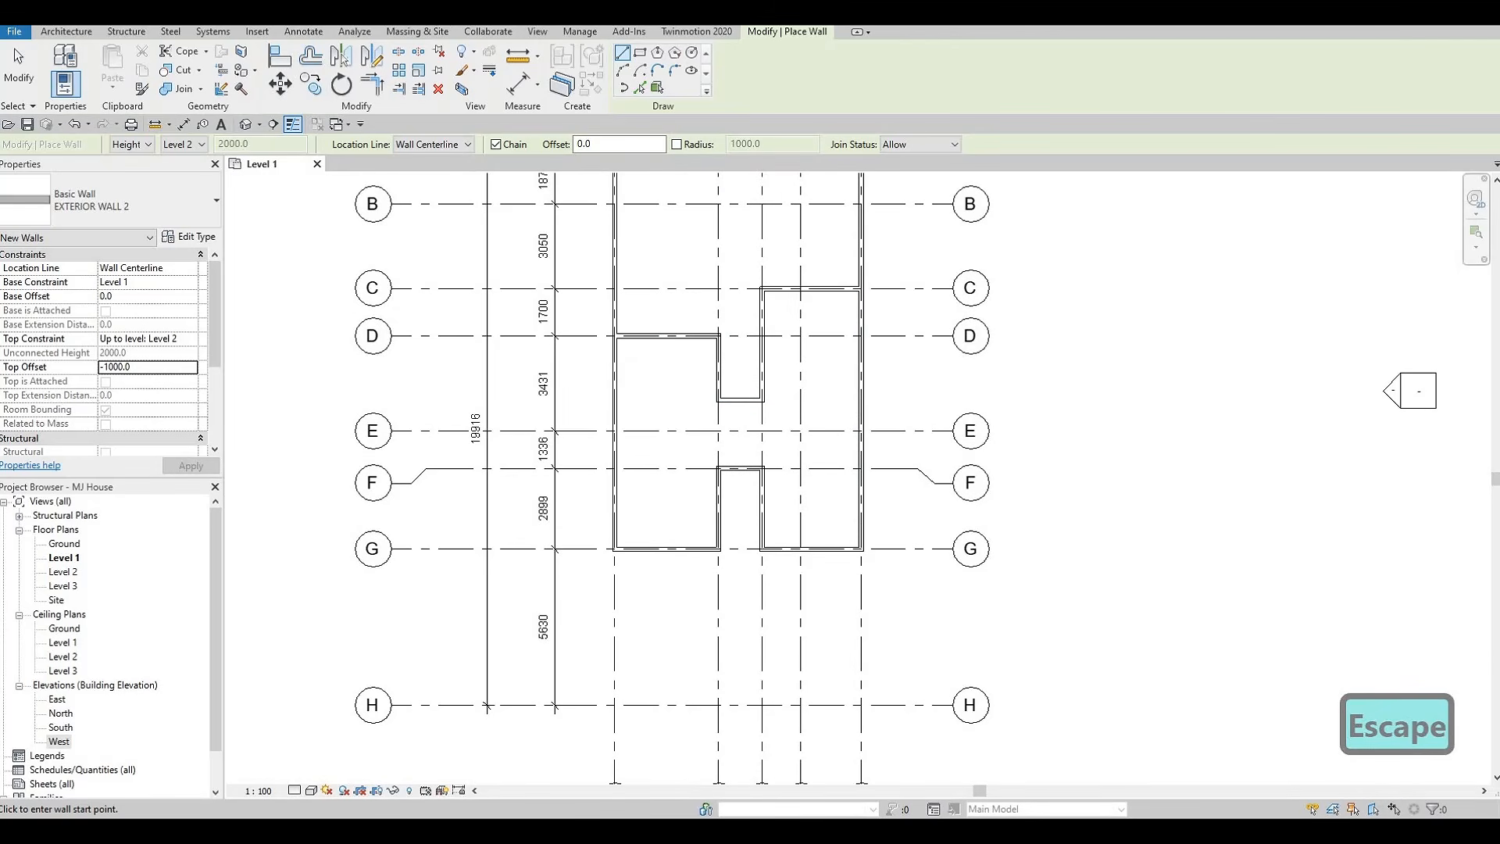
click(615, 550)
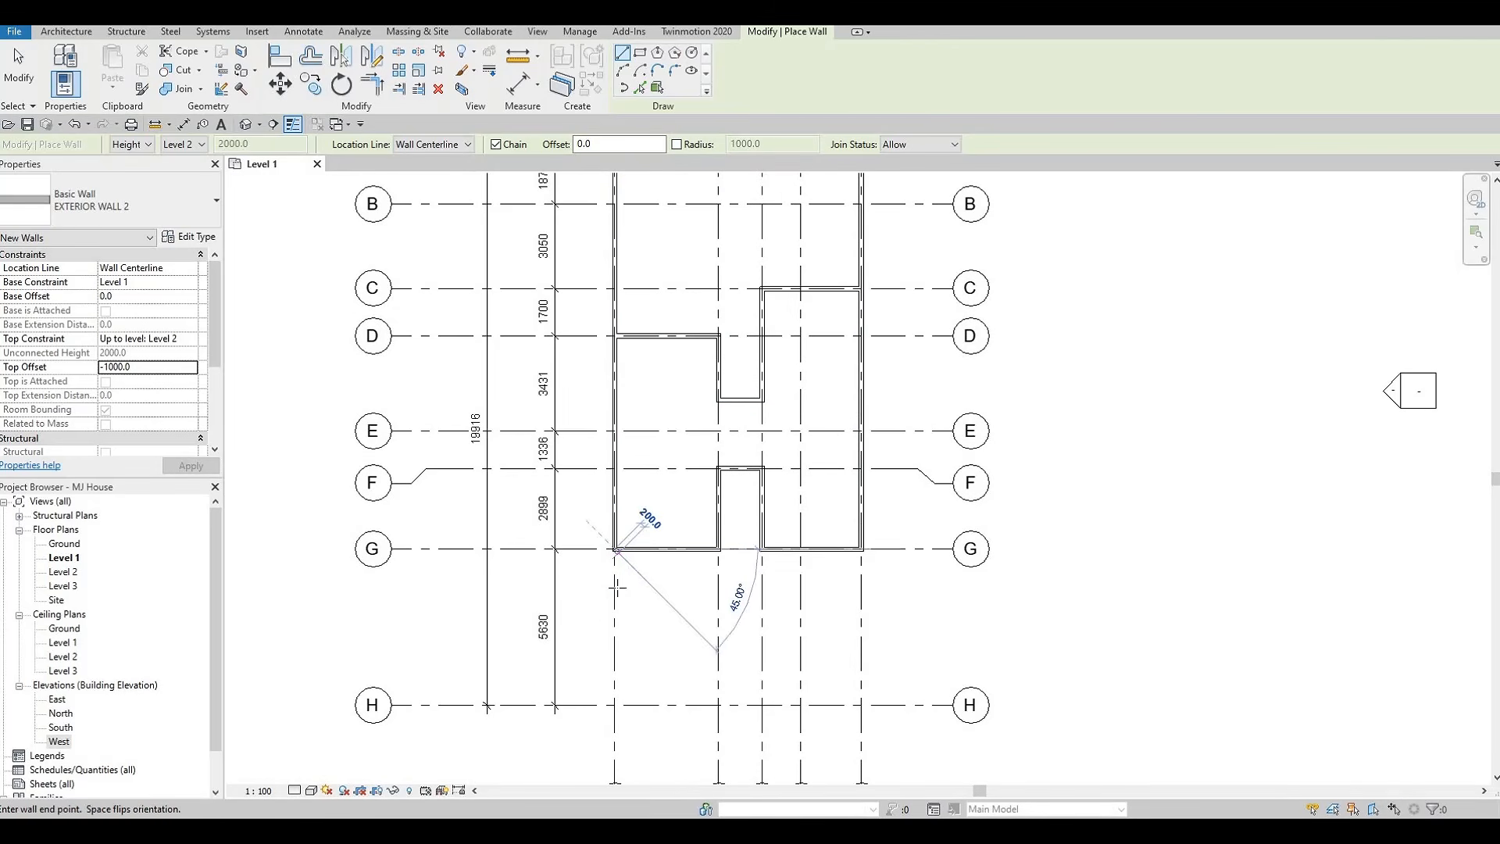
click(613, 705)
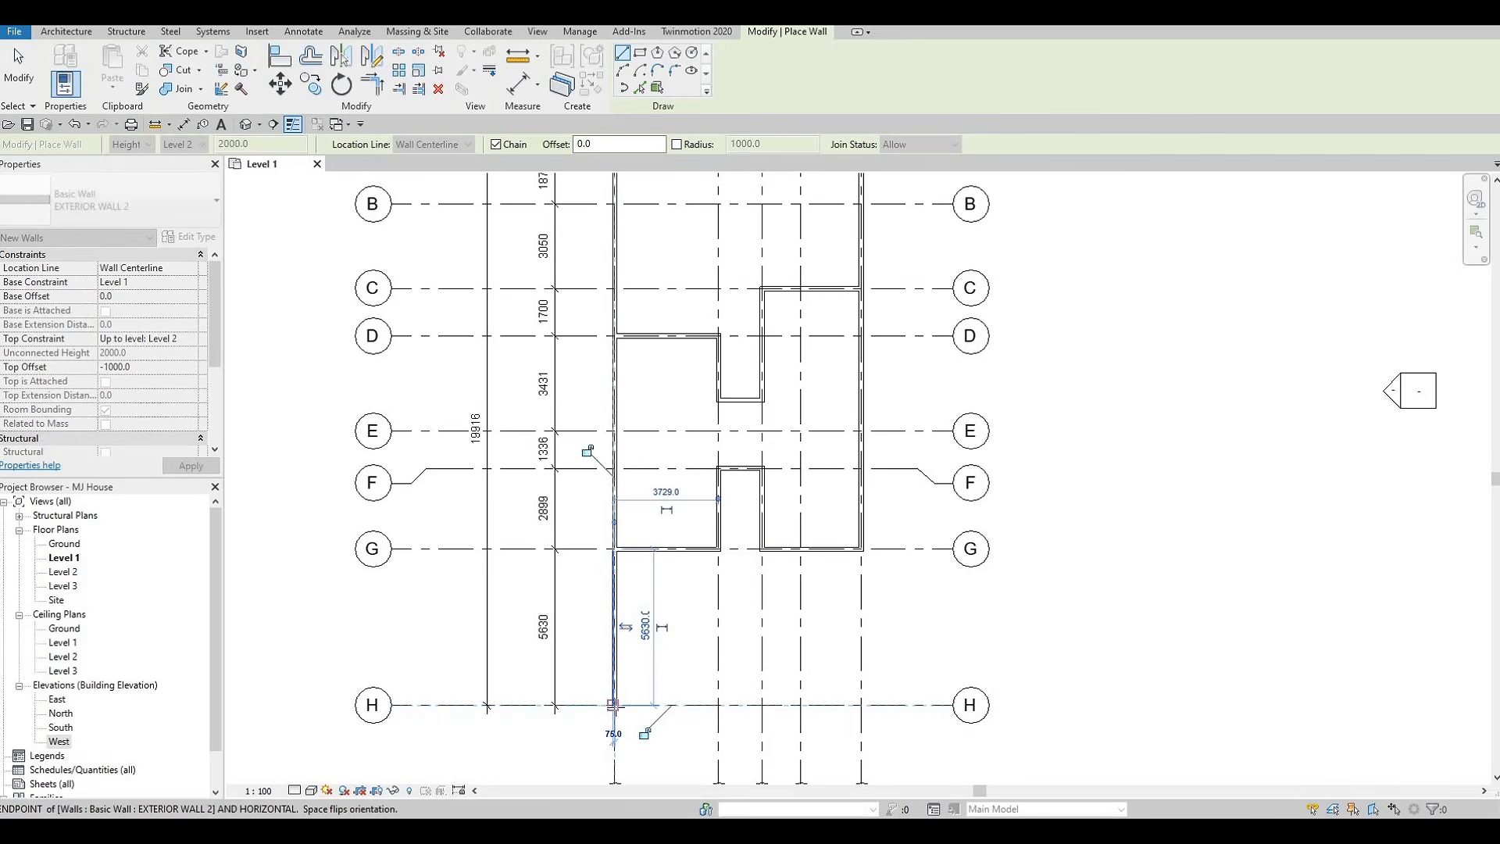
click(861, 704)
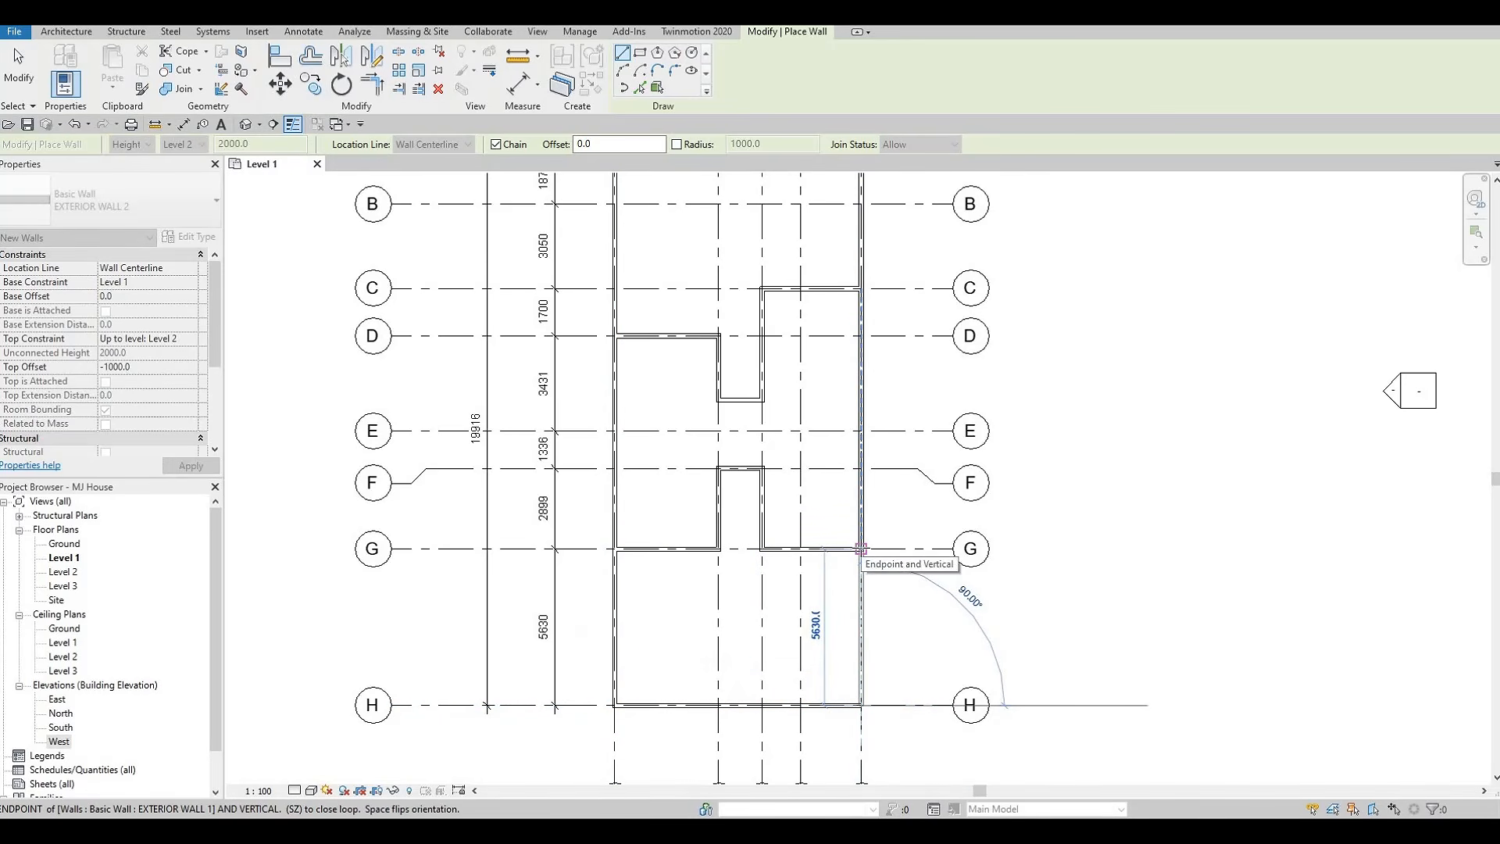
click(847, 597)
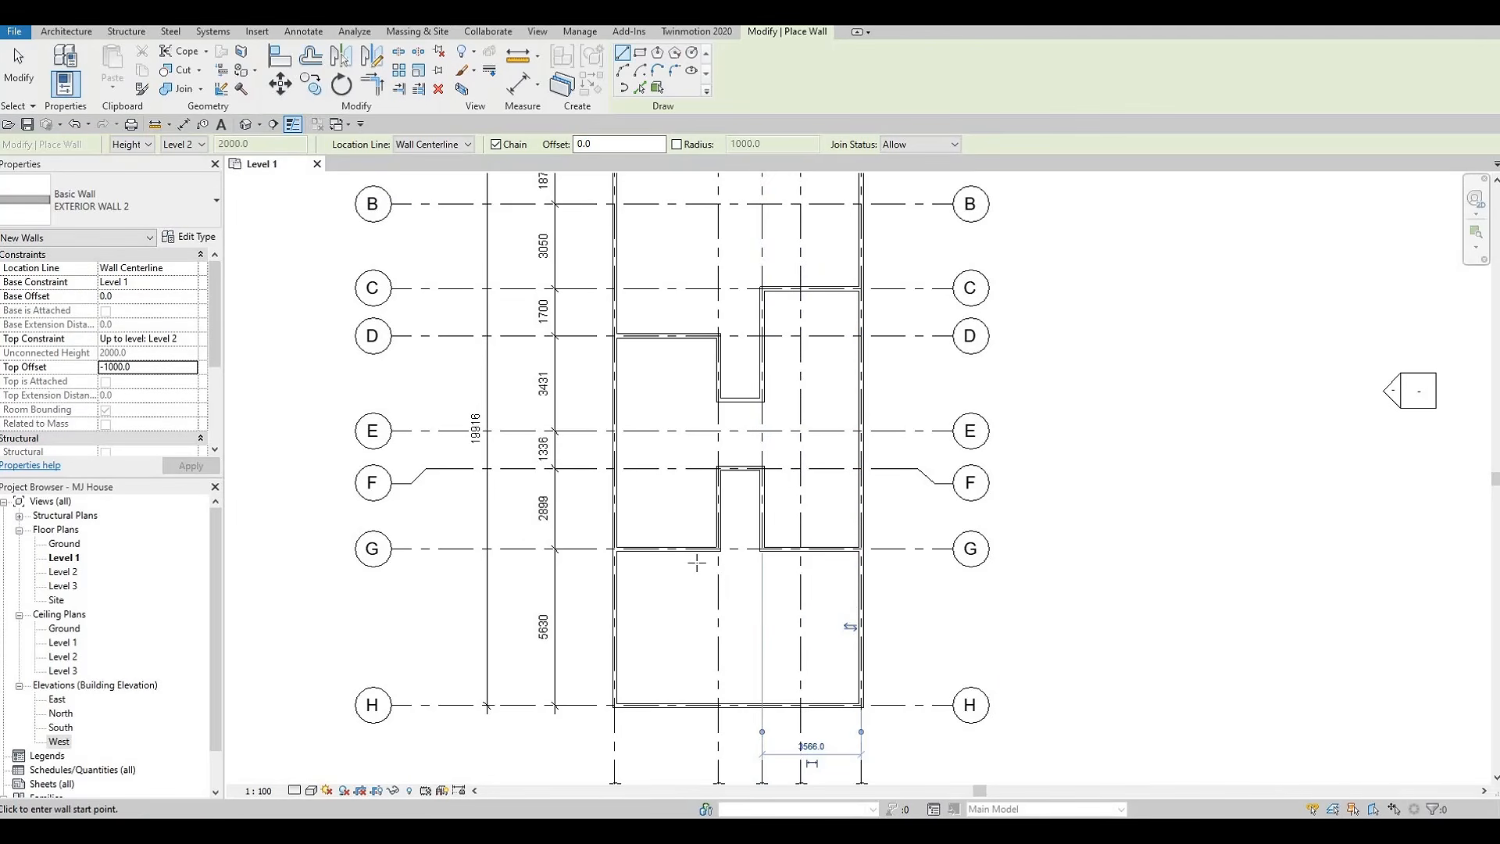
key(Escape)
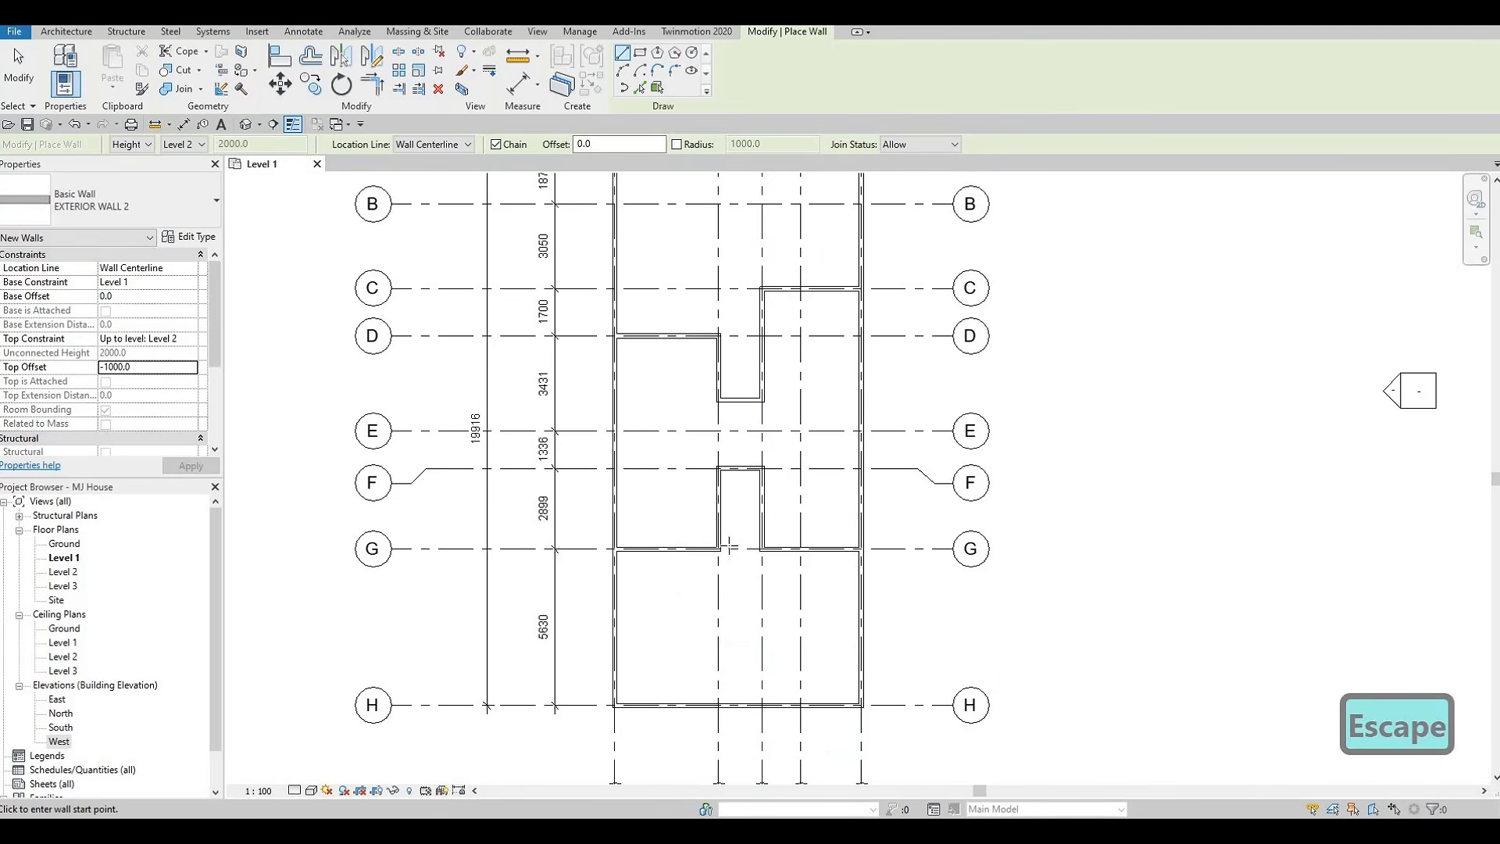
Open the default 3D view, orbit the model, and examine where the low perimeter walls meet the taller house walls.
scroll(720, 402, down, 2)
scroll(686, 466, up, 2)
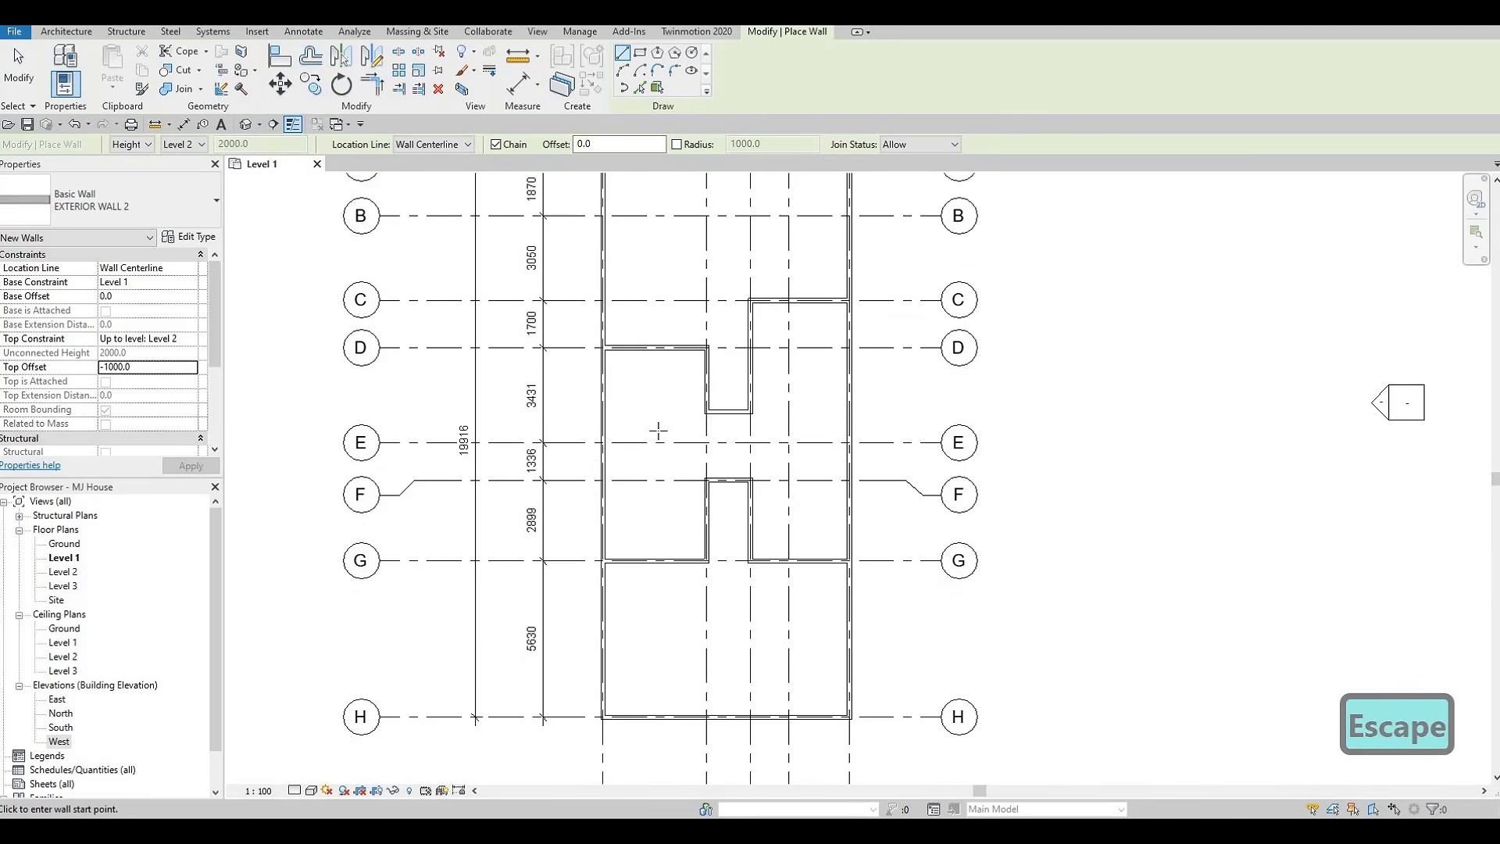
scroll(659, 432, down, 2)
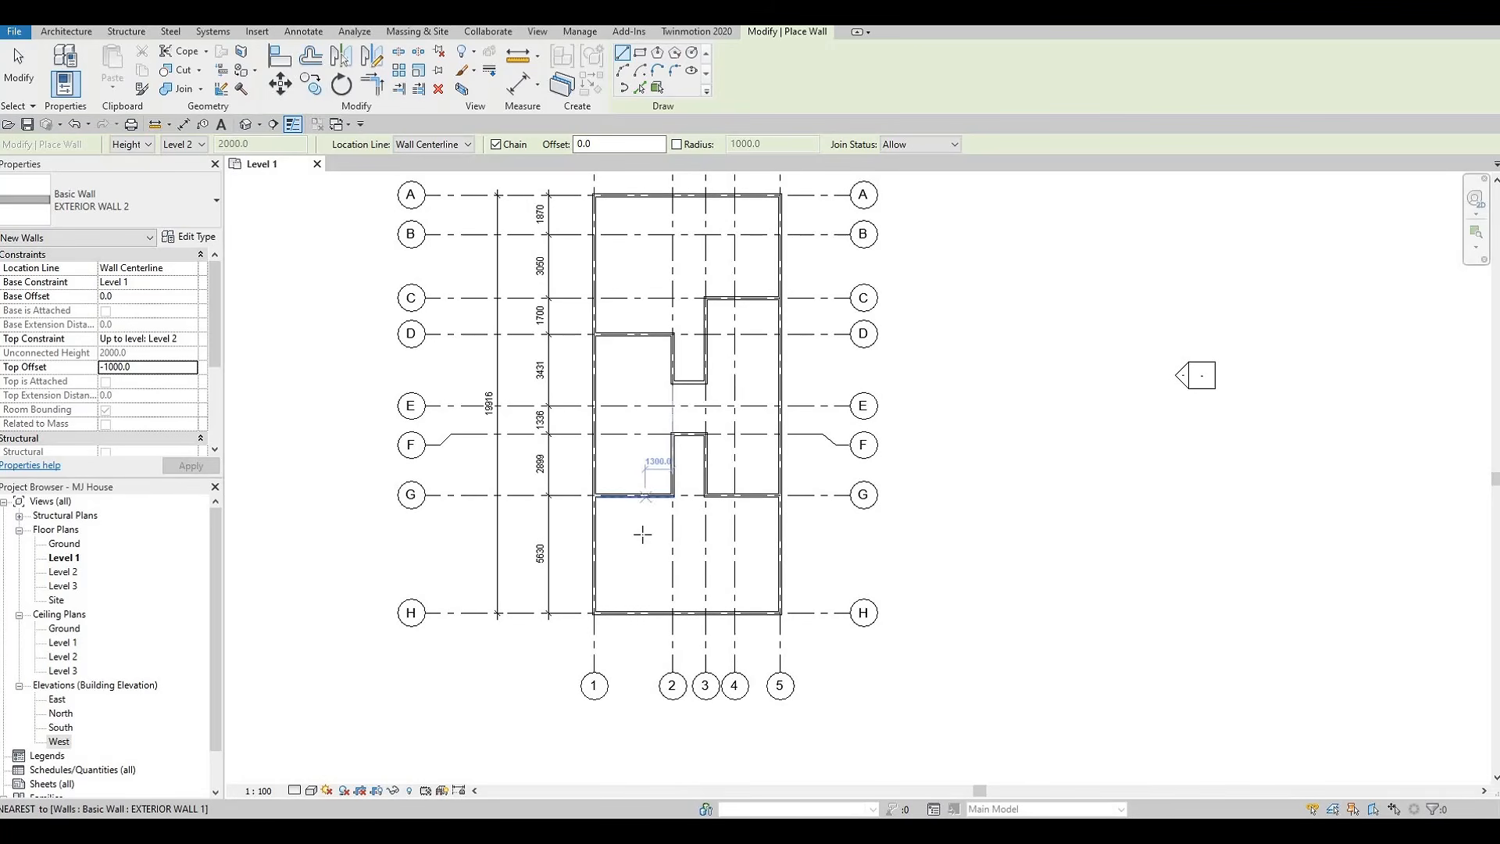
middle_drag(646, 500, 648, 549)
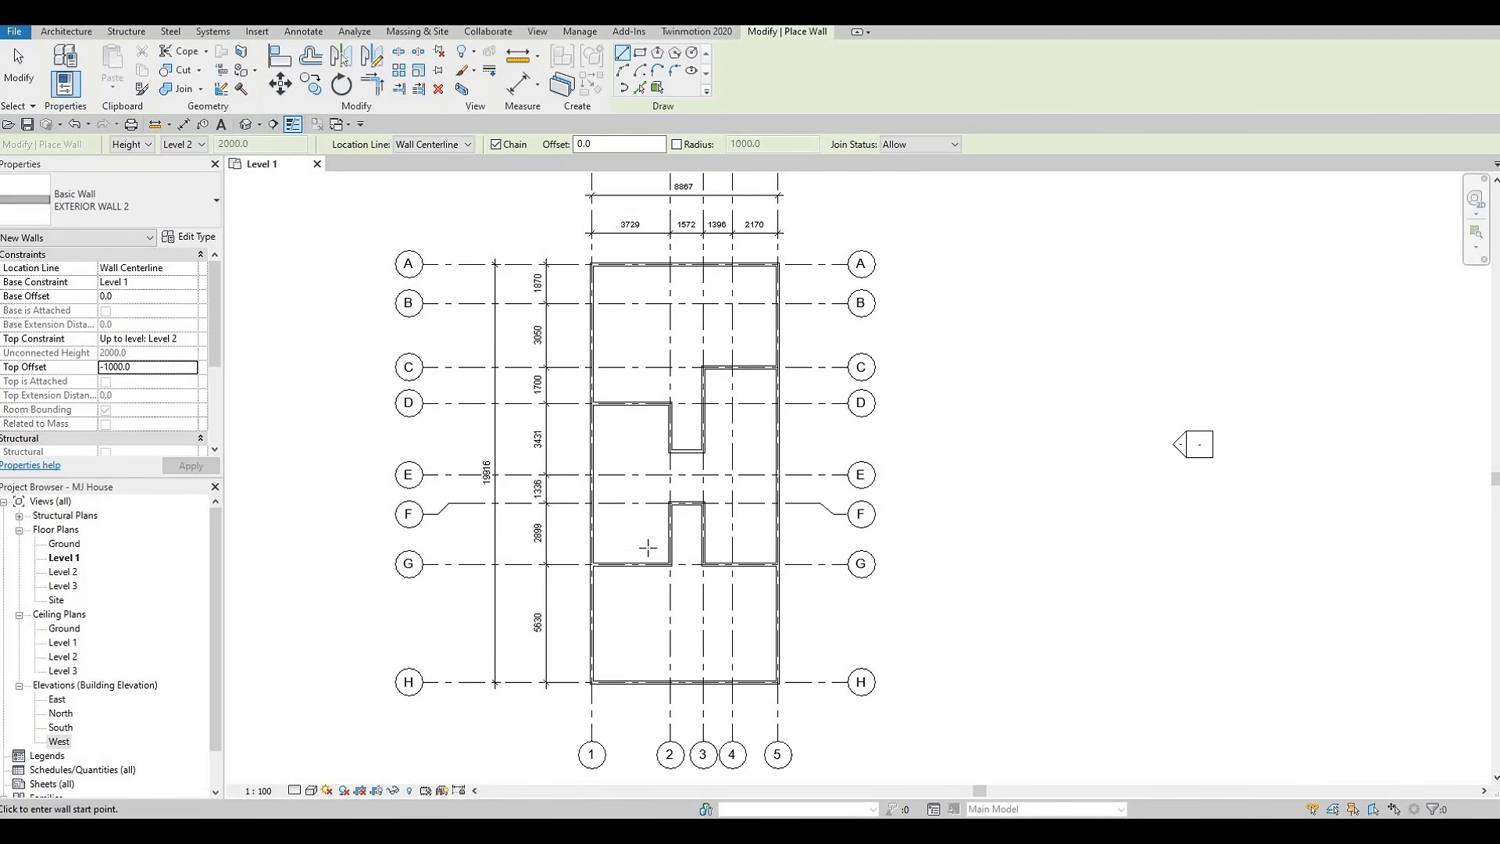
key(F1)
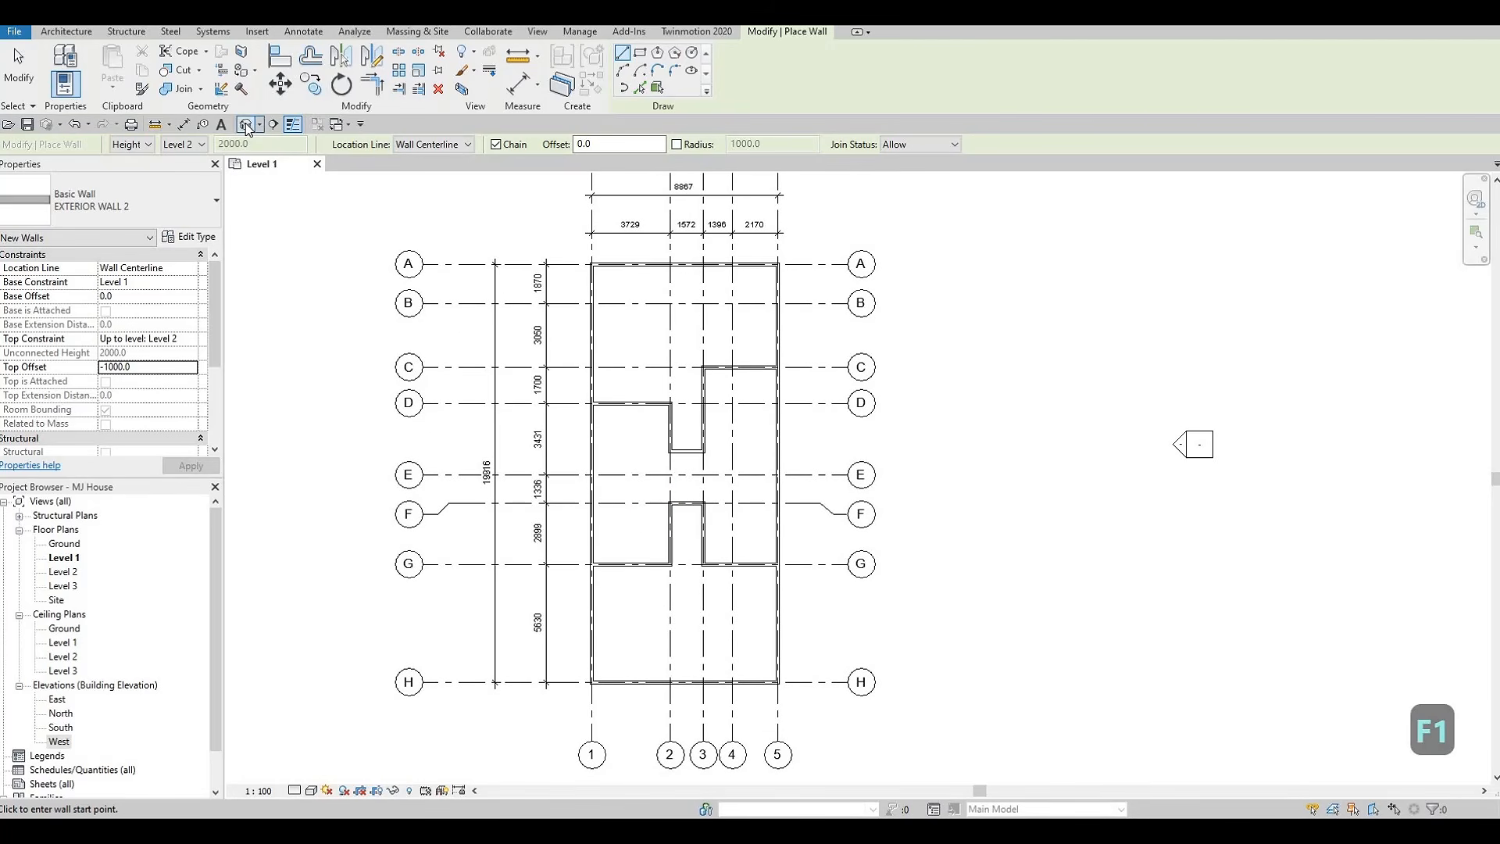
click(246, 127)
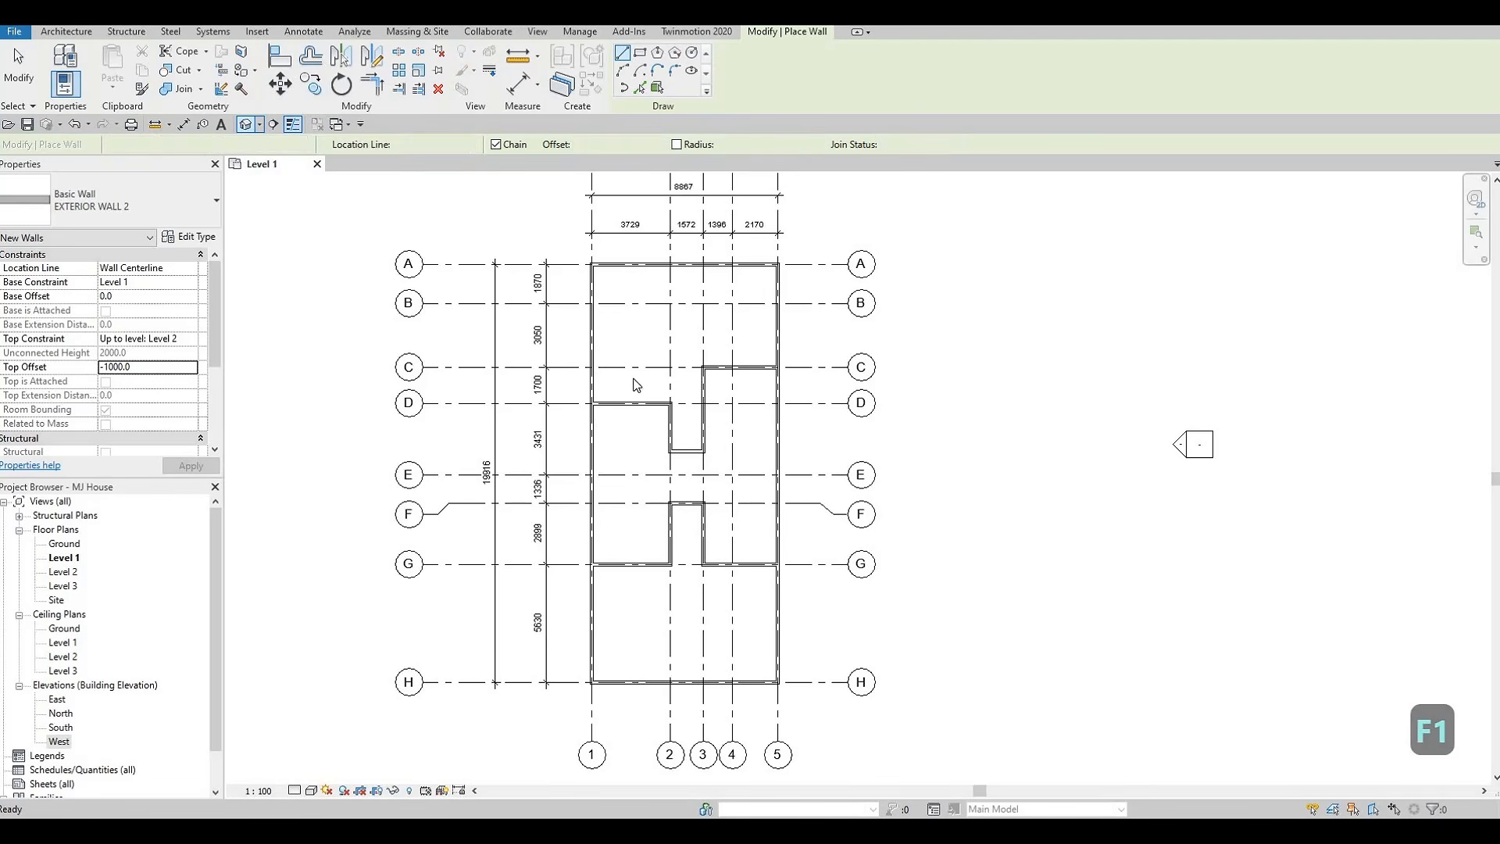
shift+middle_drag(909, 499, 680, 508)
scroll(680, 508, up, 4)
click(553, 480)
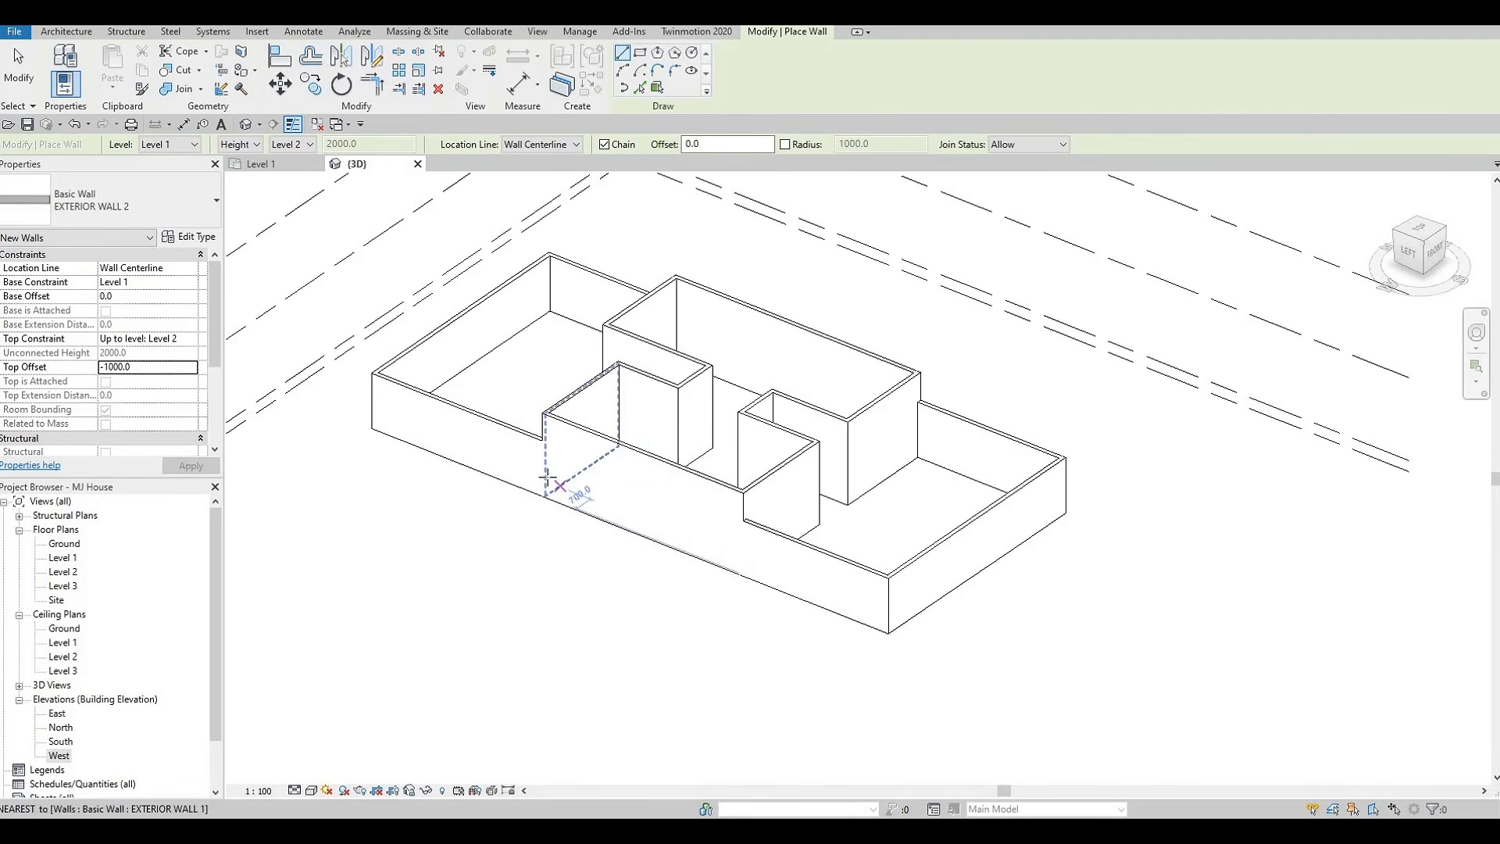
key(Escape)
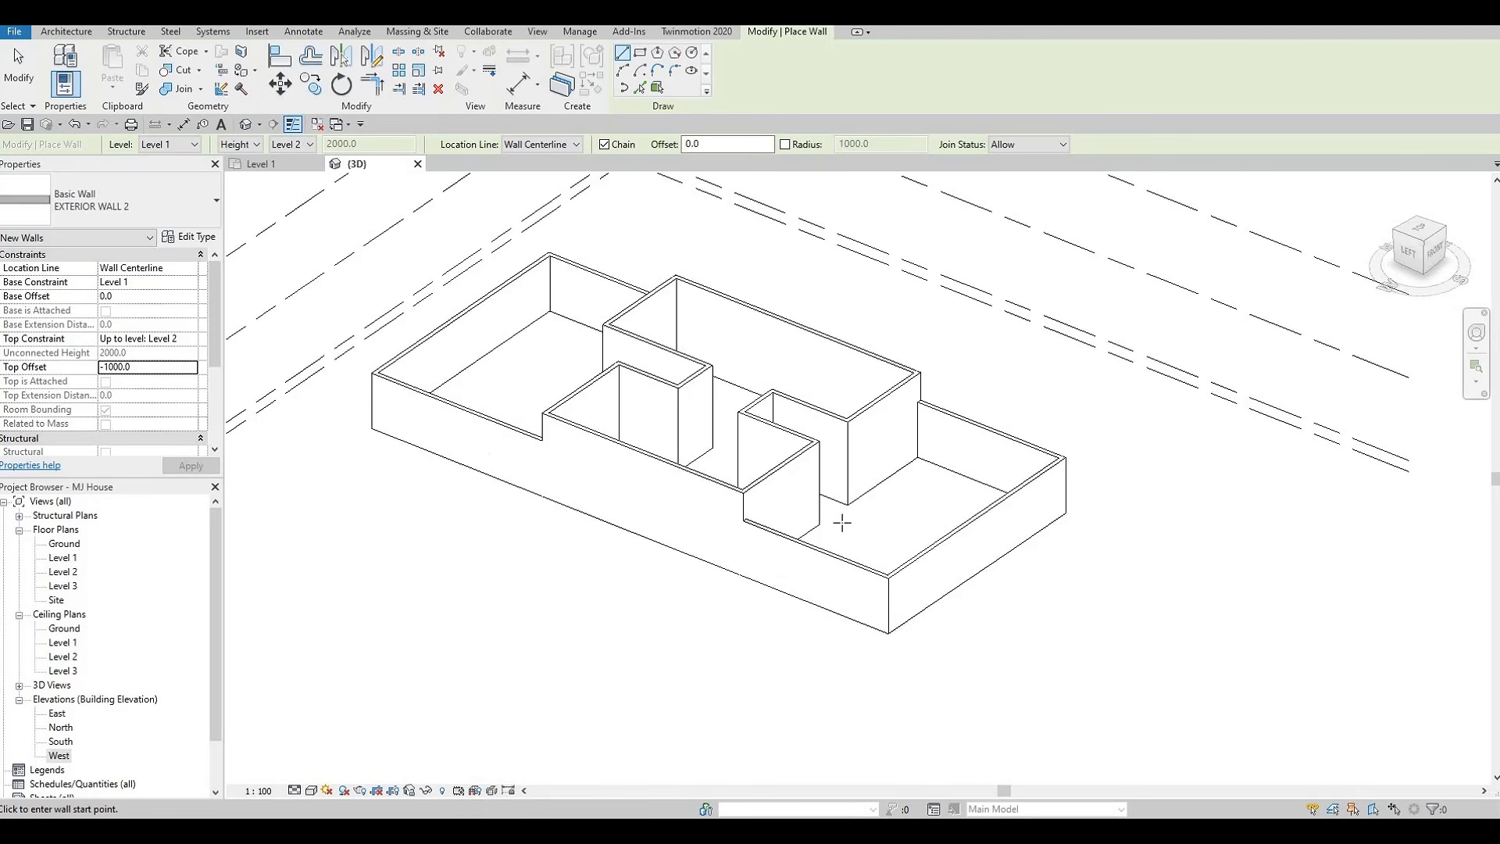
click(817, 523)
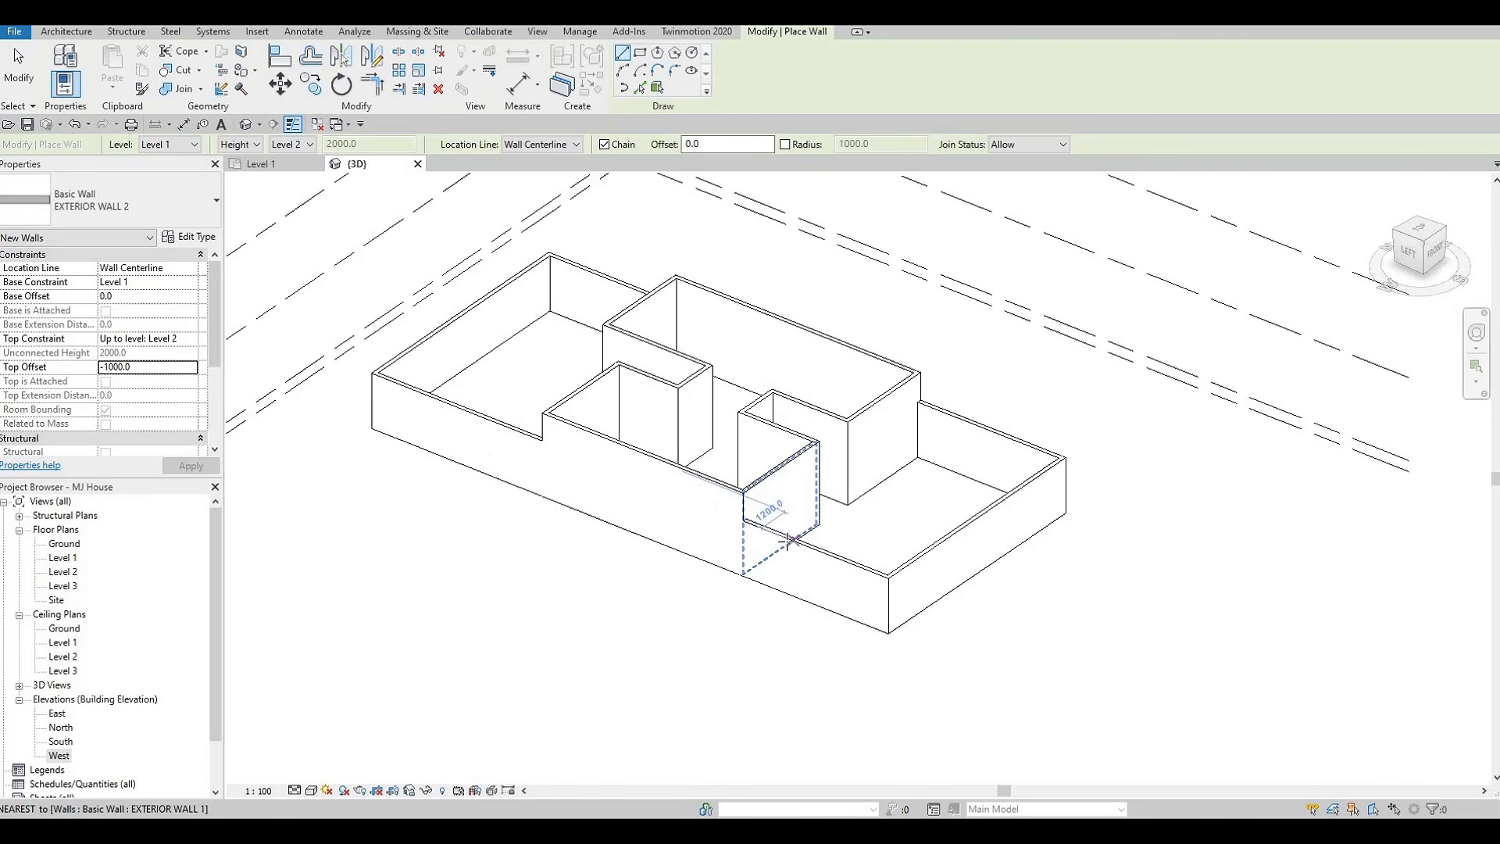
click(738, 528)
key(Escape)
Inspect the structure layers of the EXTERIOR WALL 2 type from a low perimeter wall, and examine the adjoining walls in 3D.
scroll(797, 544, up, 2)
key(Escape)
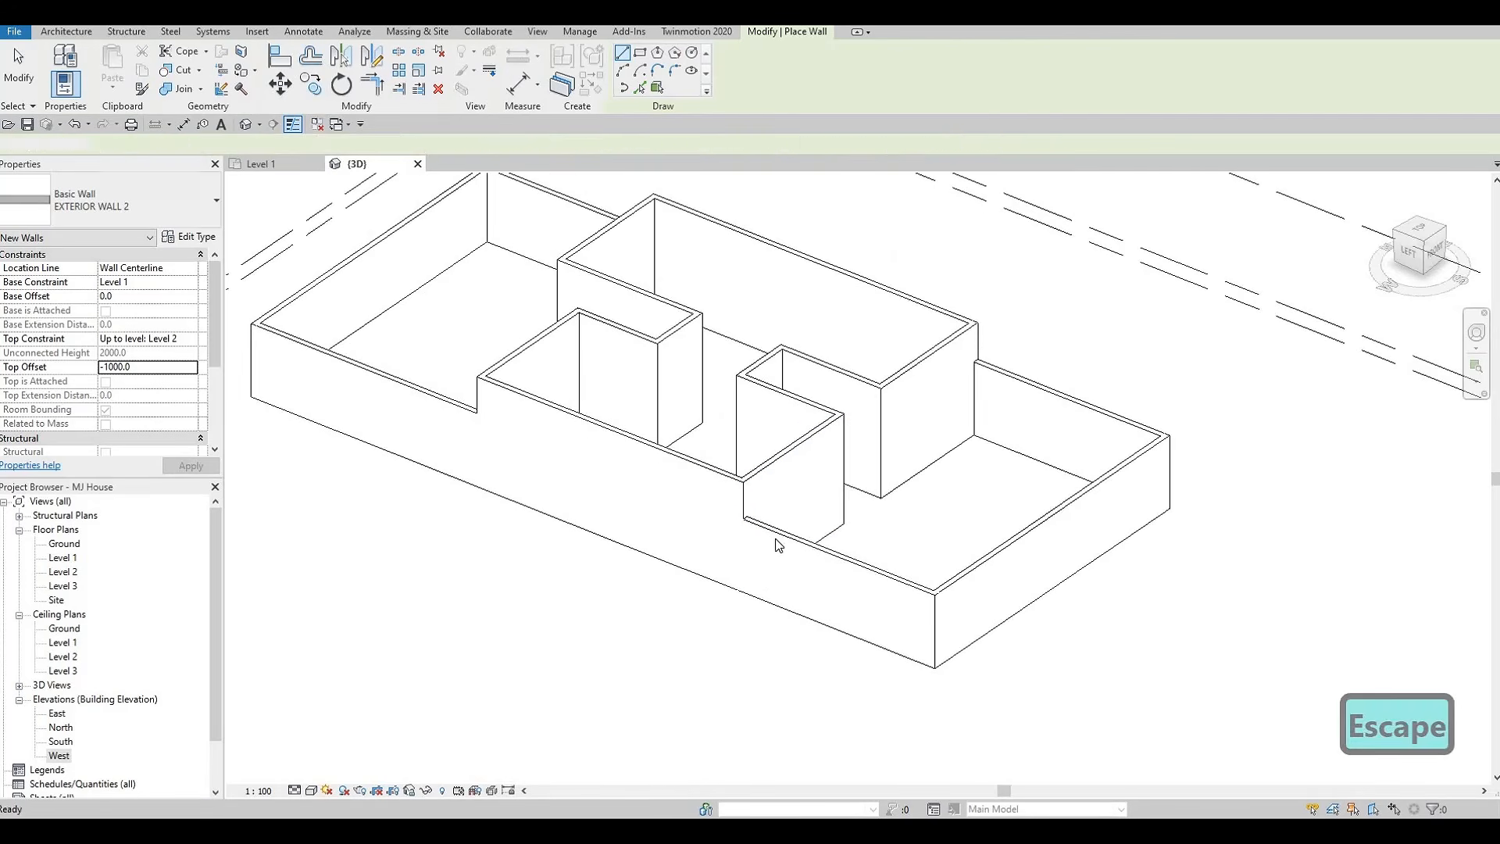
key(Escape)
click(797, 545)
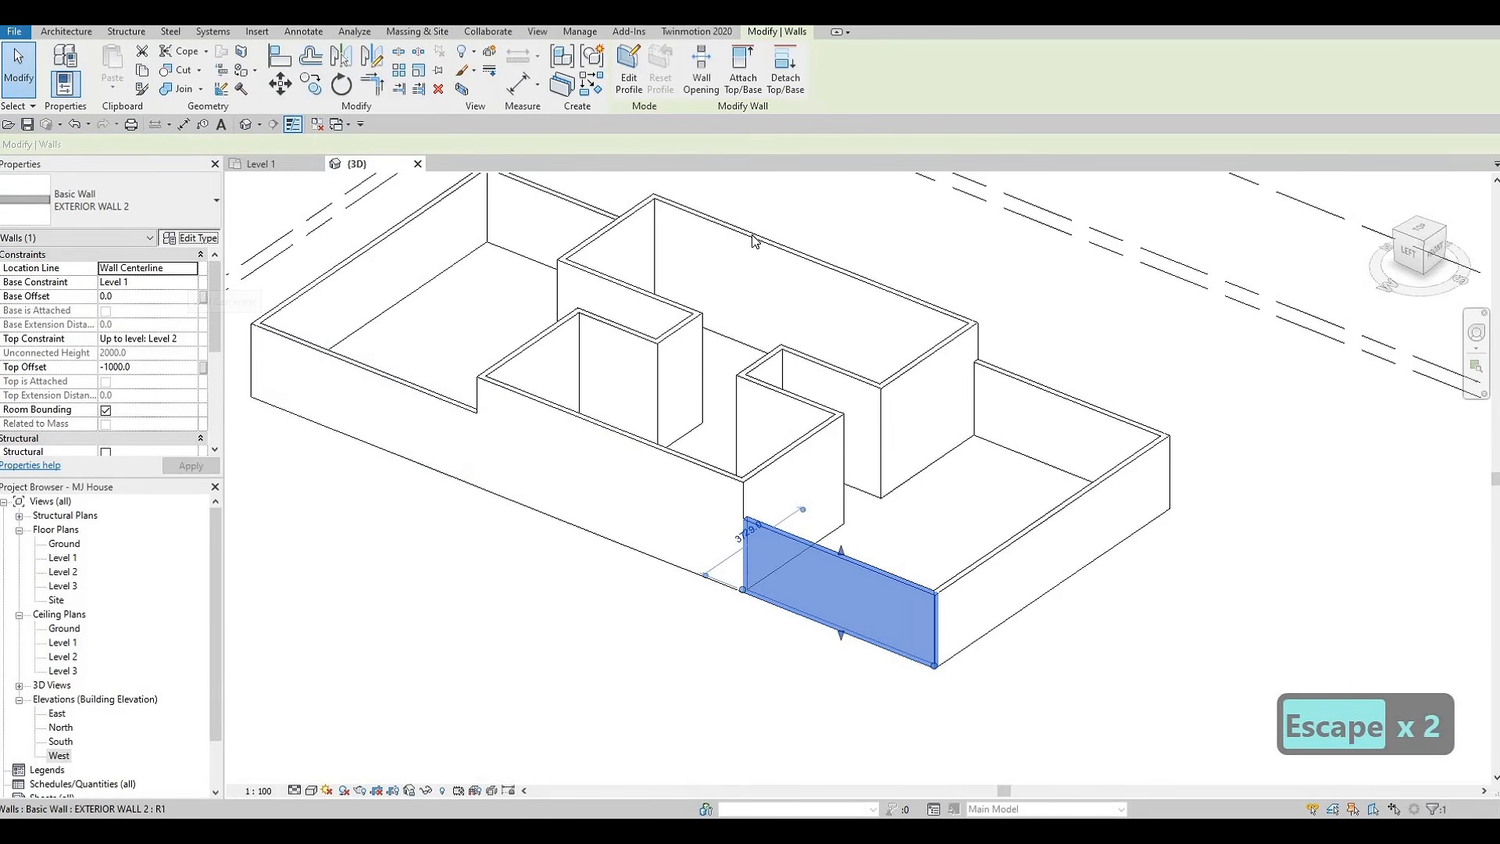
click(188, 236)
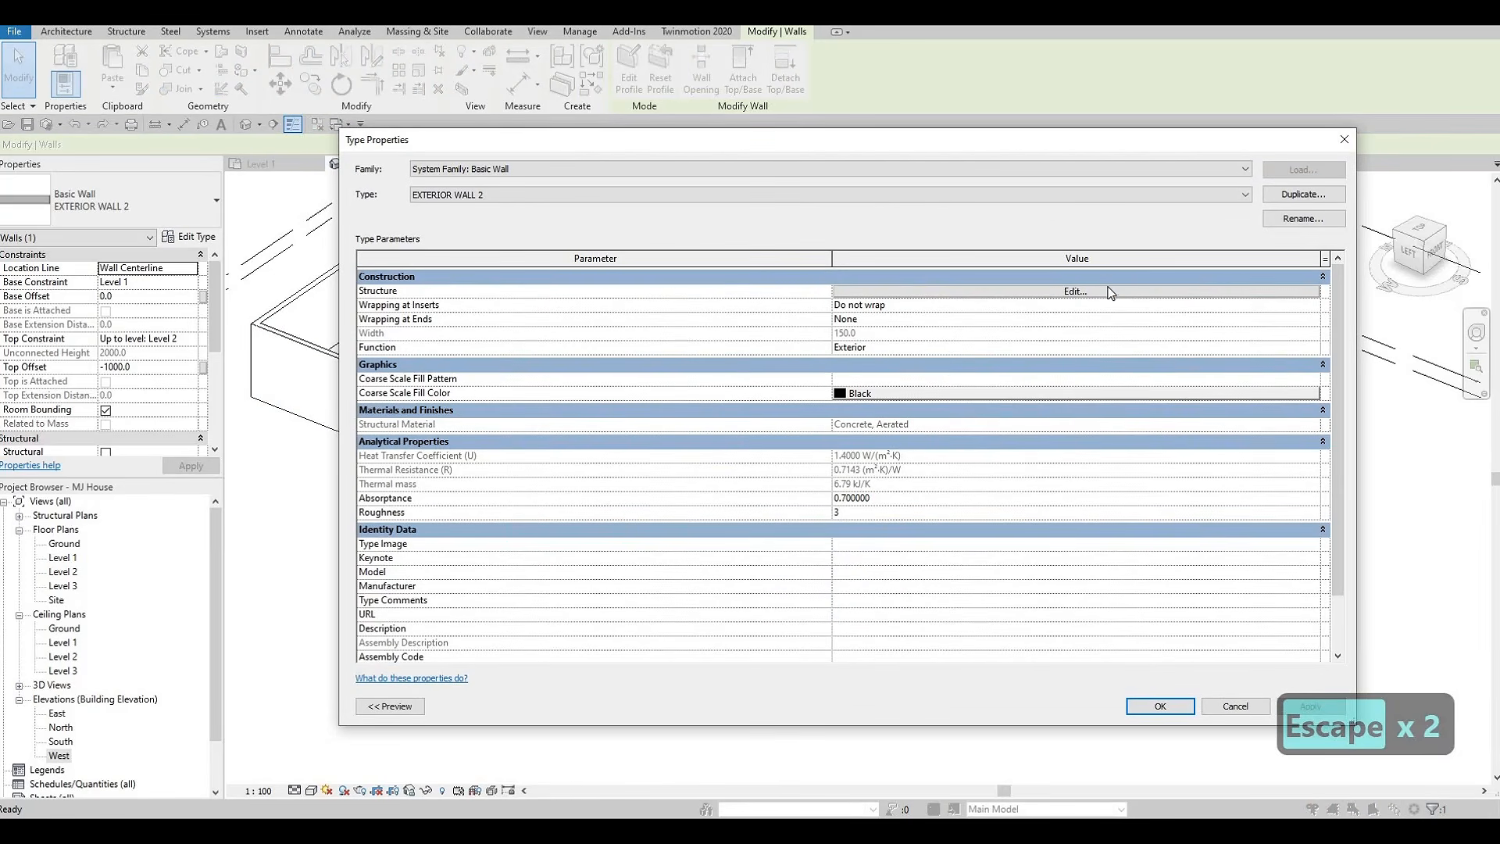
click(1054, 292)
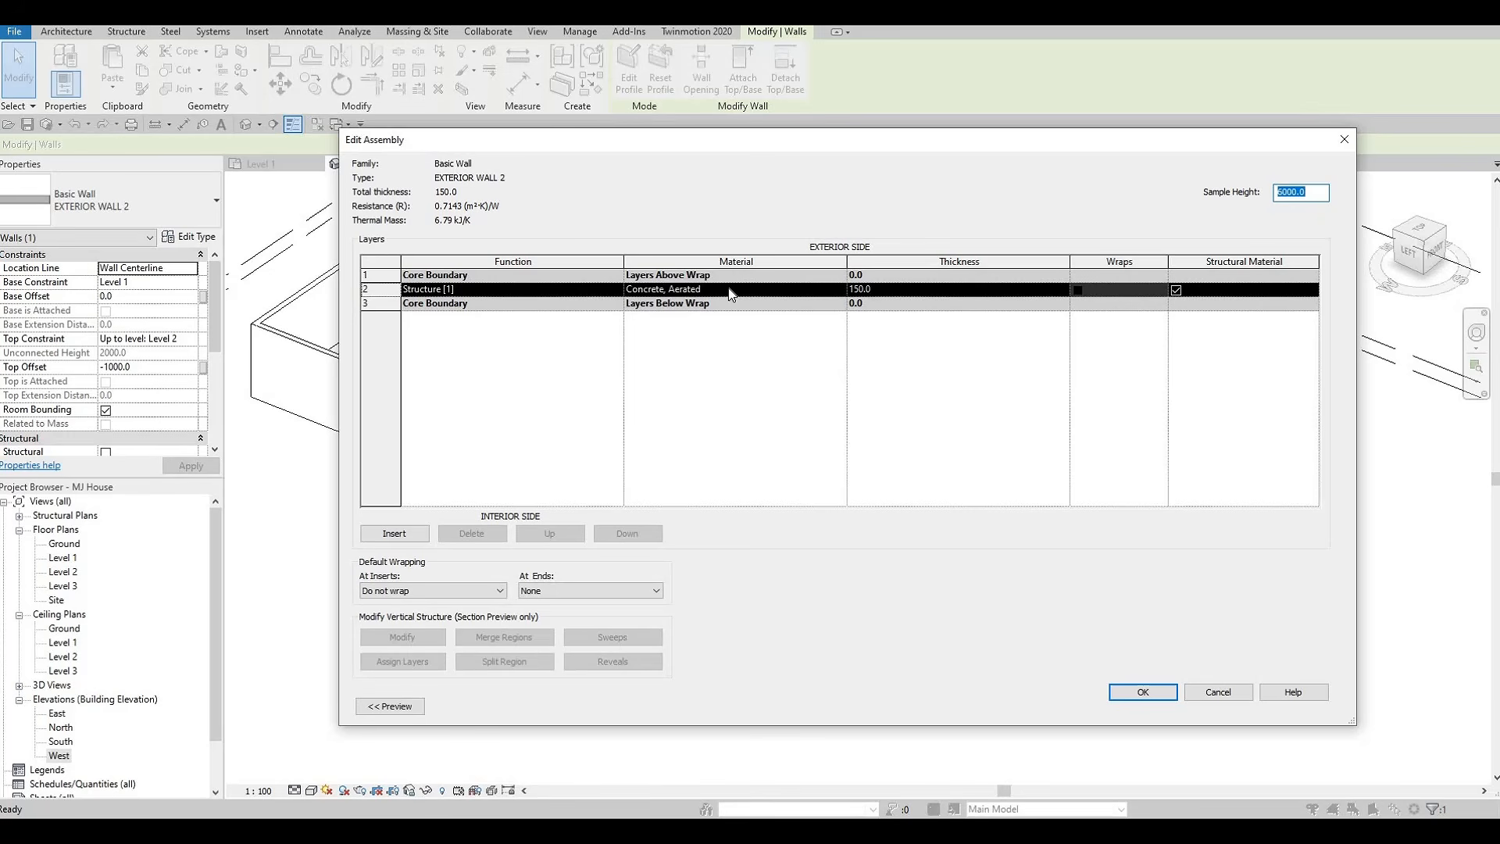
key(Escape)
key(Escape)
key(Escape)
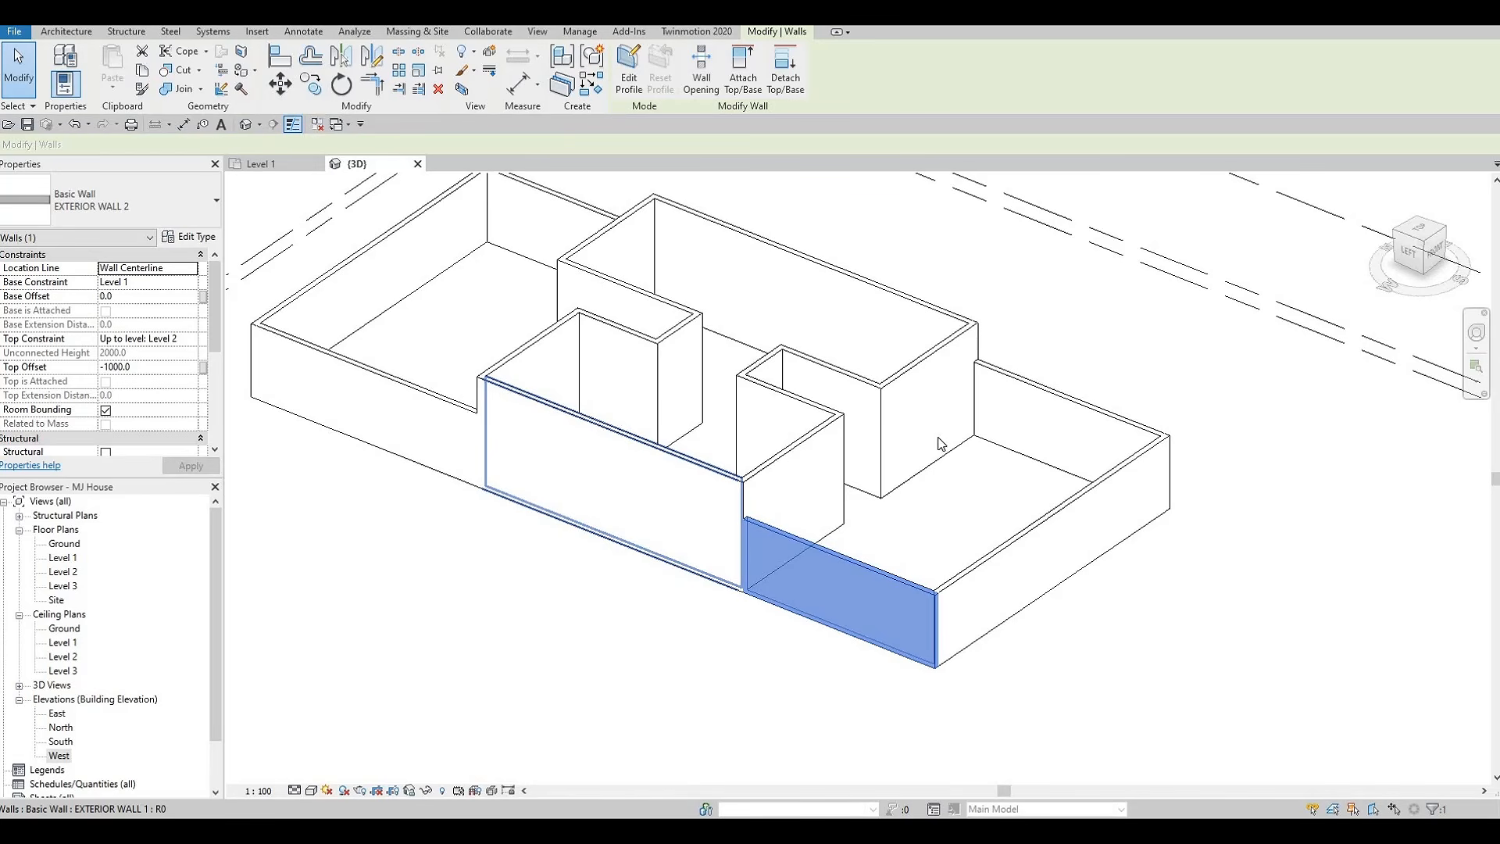
shift+middle_drag(922, 468, 808, 554)
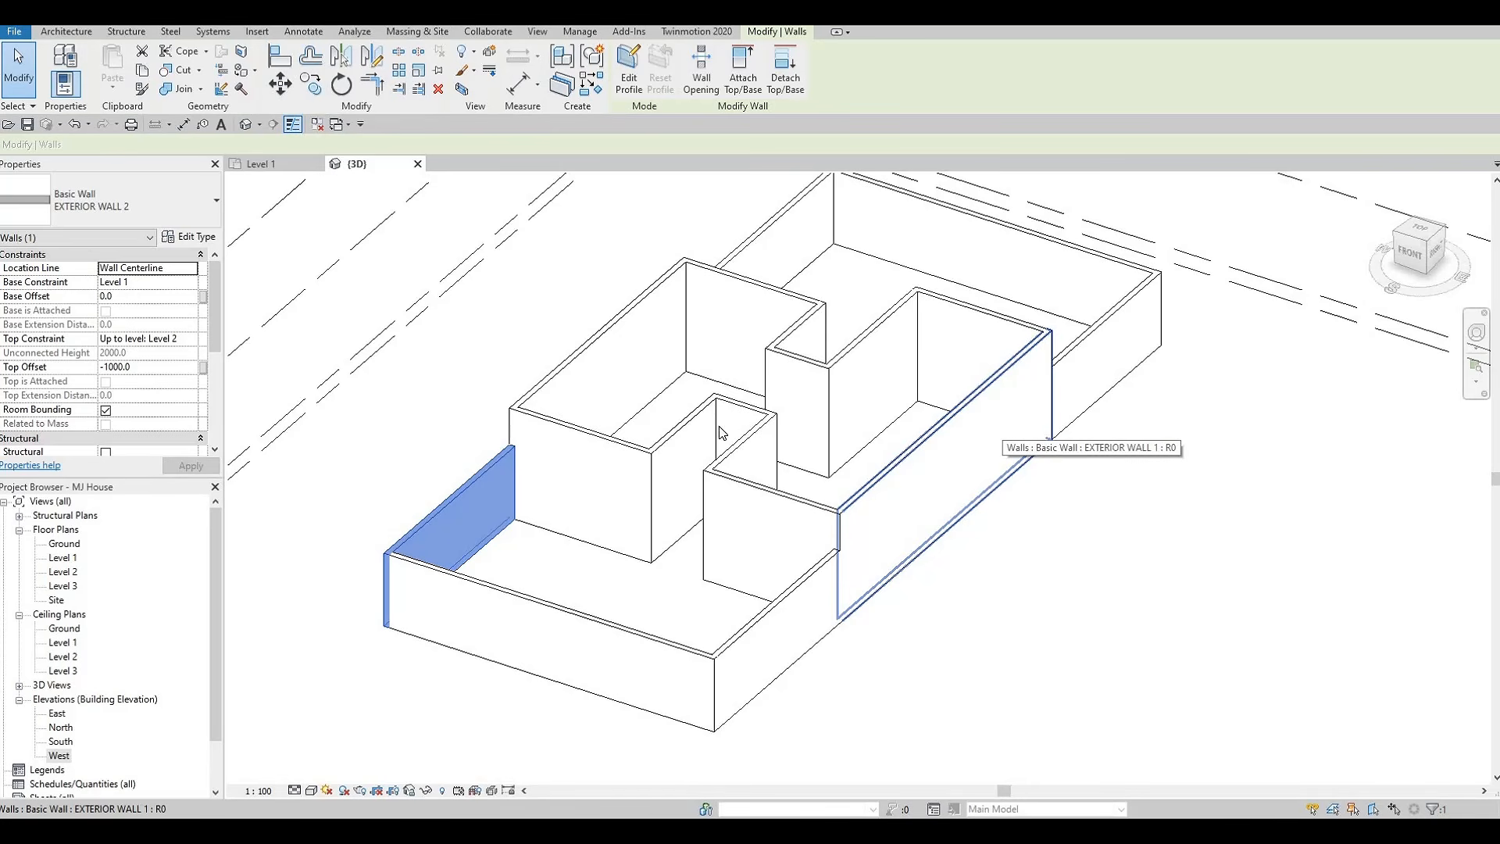
key(F1)
shift+middle_drag(805, 395, 552, 342)
key(Escape)
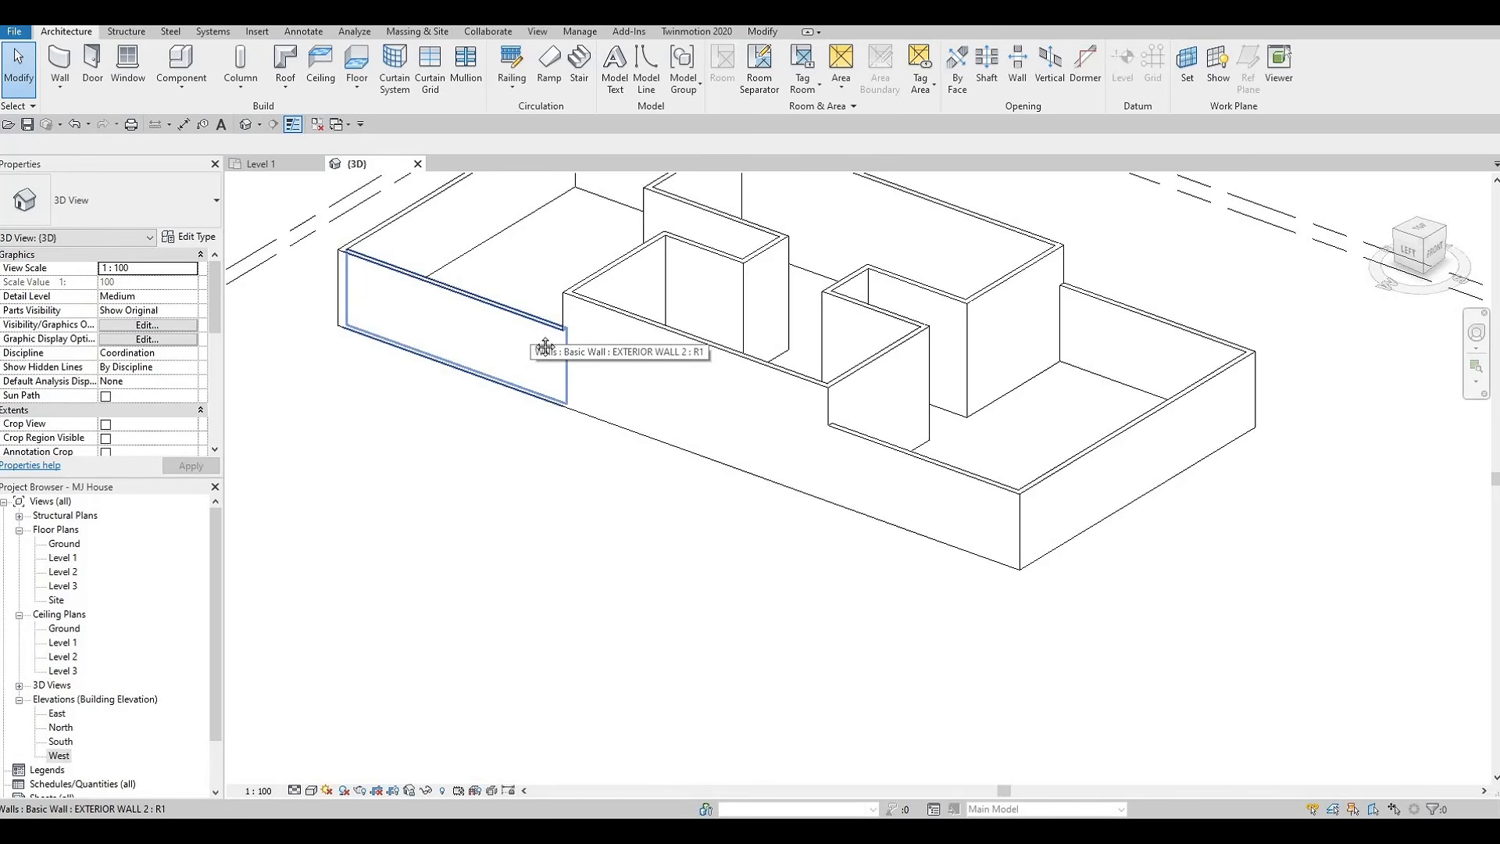
Try to pick up the connected chain of perimeter walls starting from a low EXTERIOR WALL 2 segment.
scroll(605, 450, up, 3)
key(Tab)
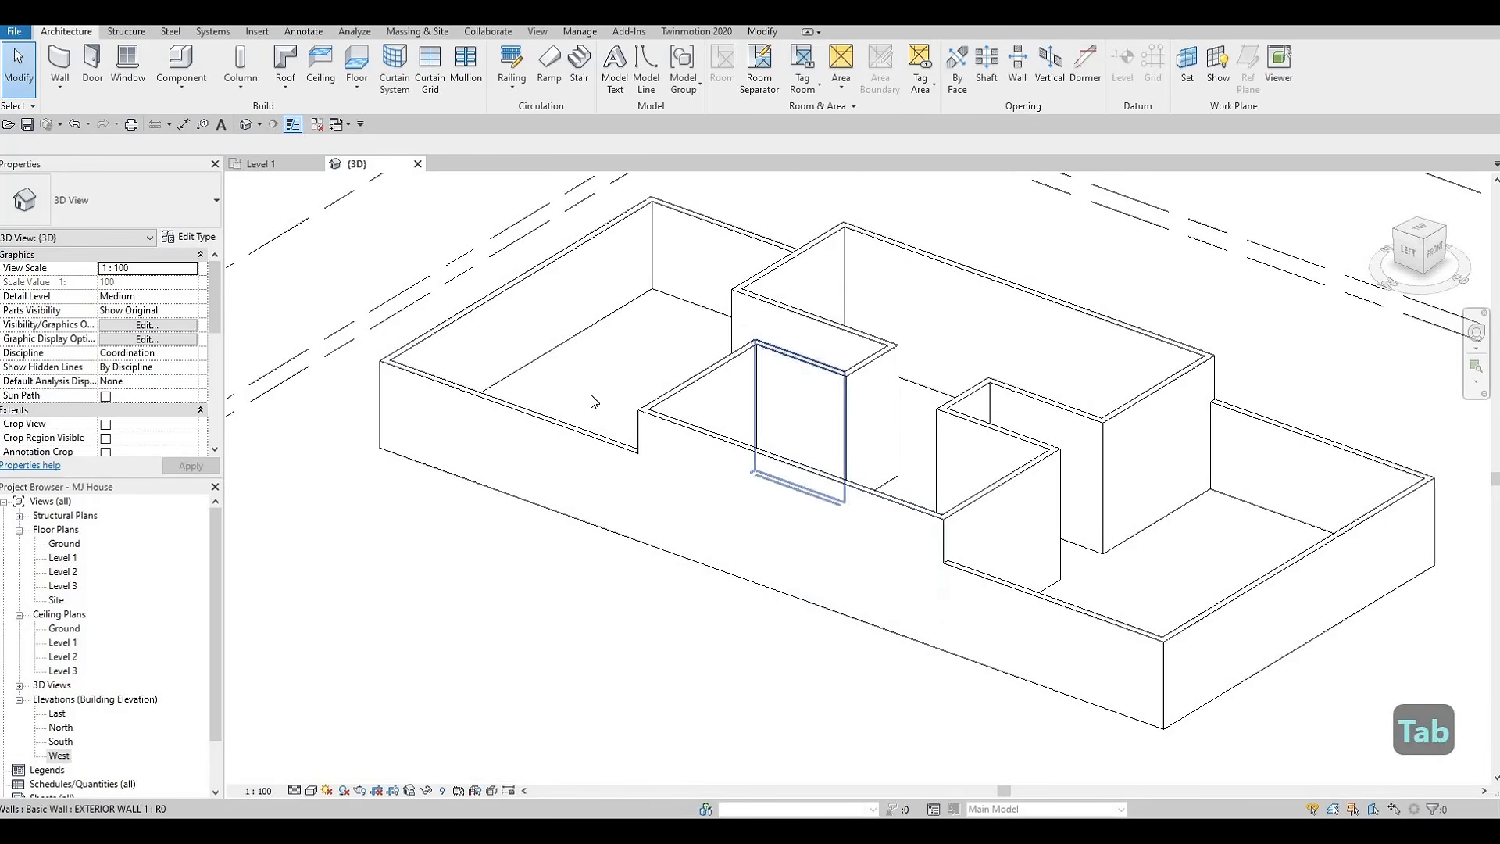
key(Tab)
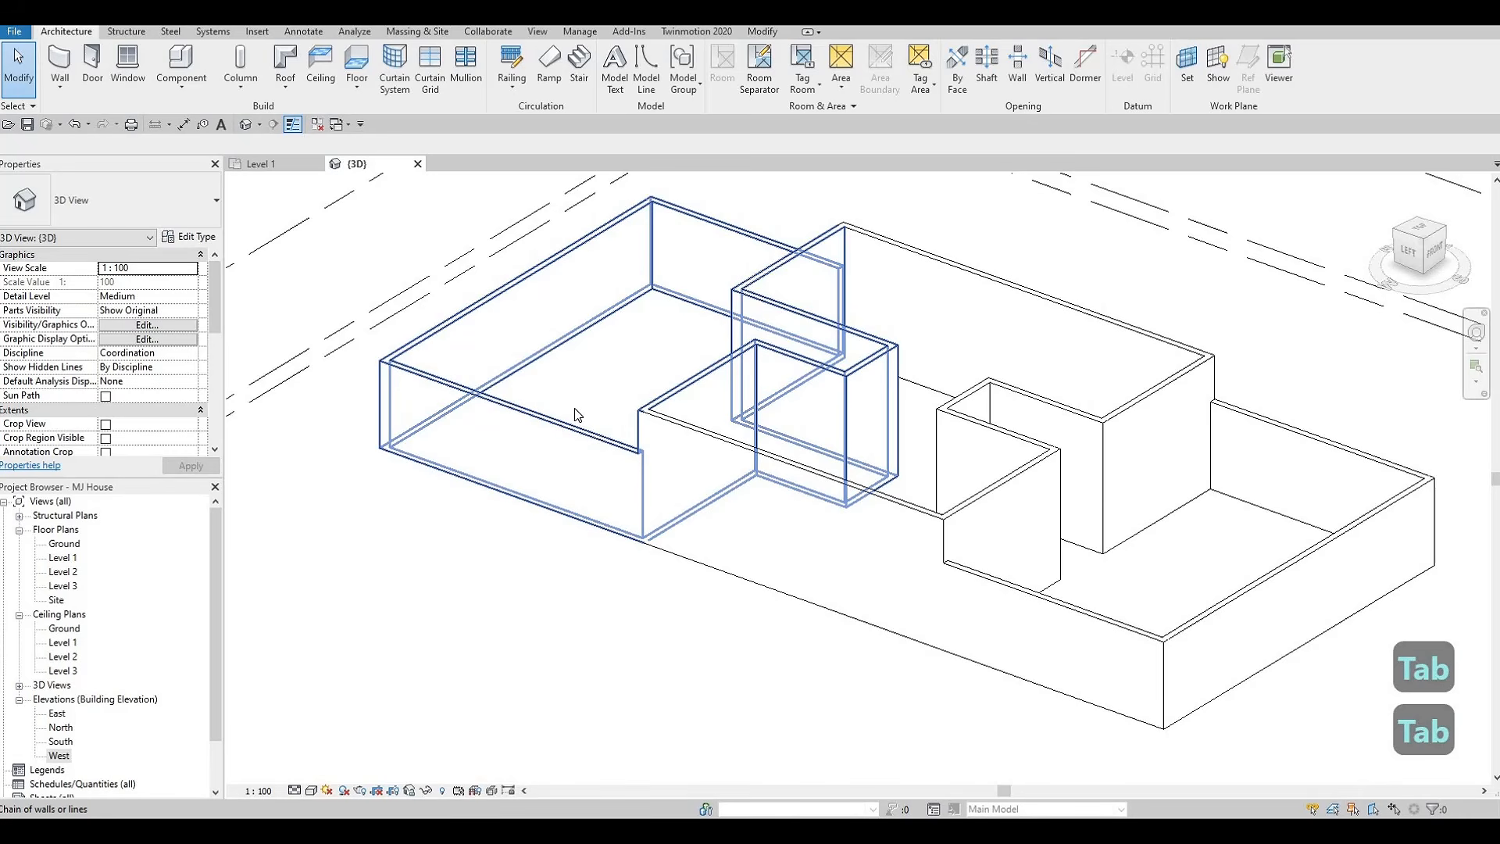
key(Escape)
key(Escape)
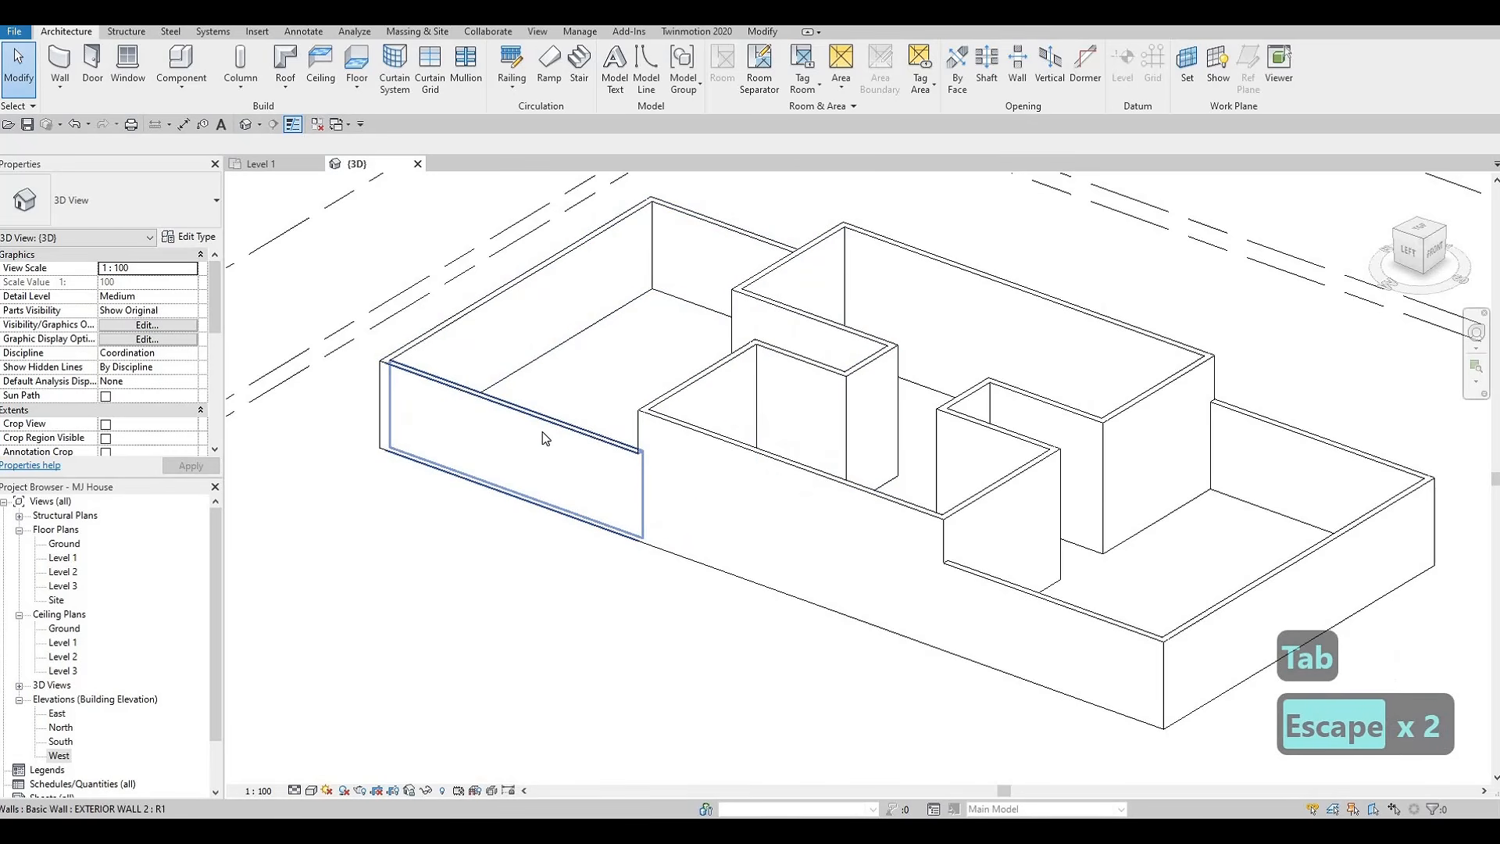
key(Tab)
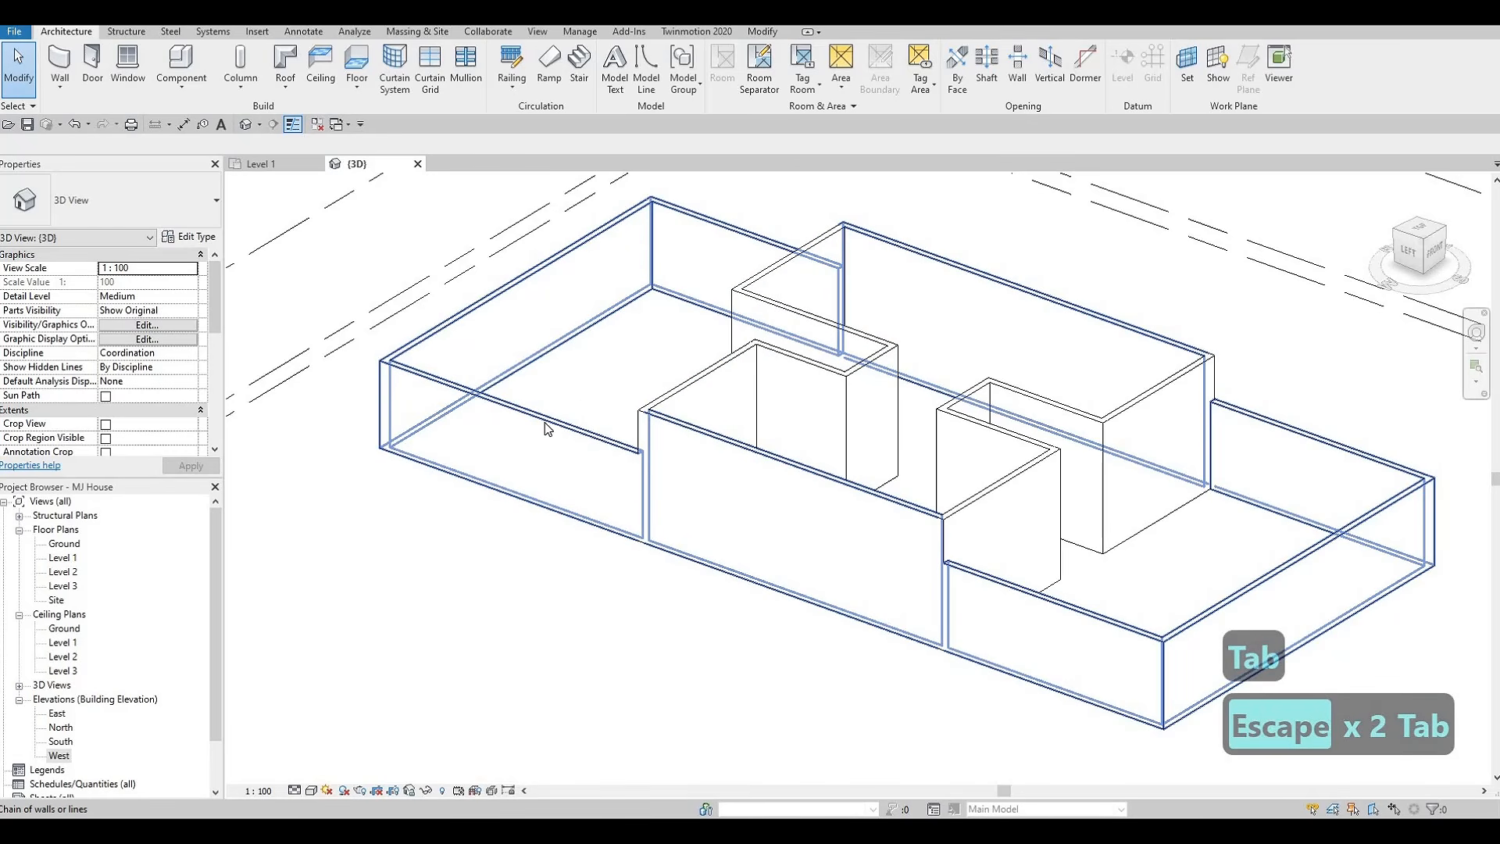
key(Escape)
Select all the walls in the 3D view and set their base constraint to Ground.
scroll(500, 313, down, 4)
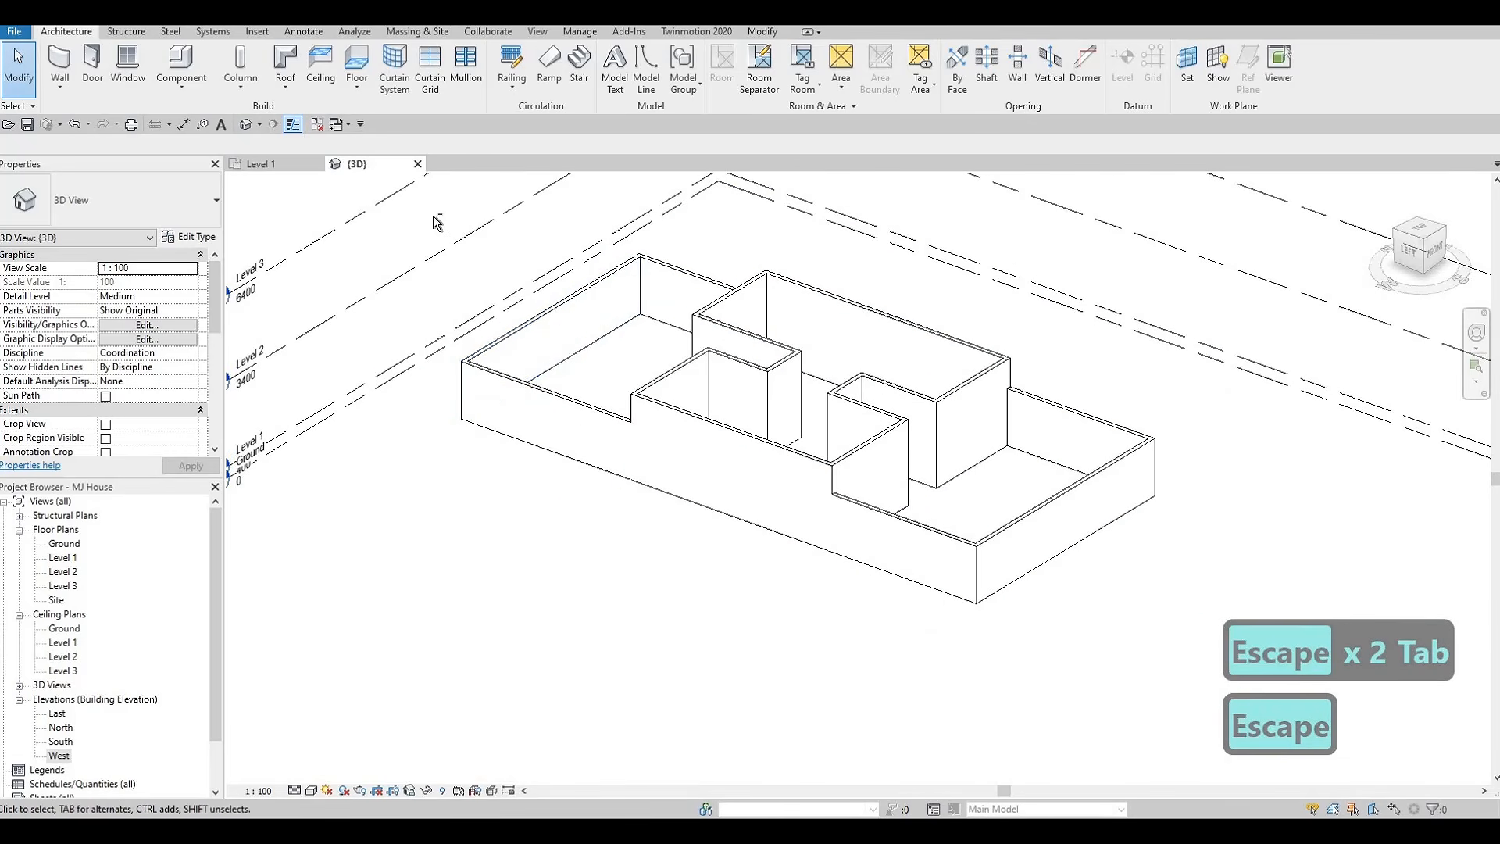
drag(415, 208, 1191, 700)
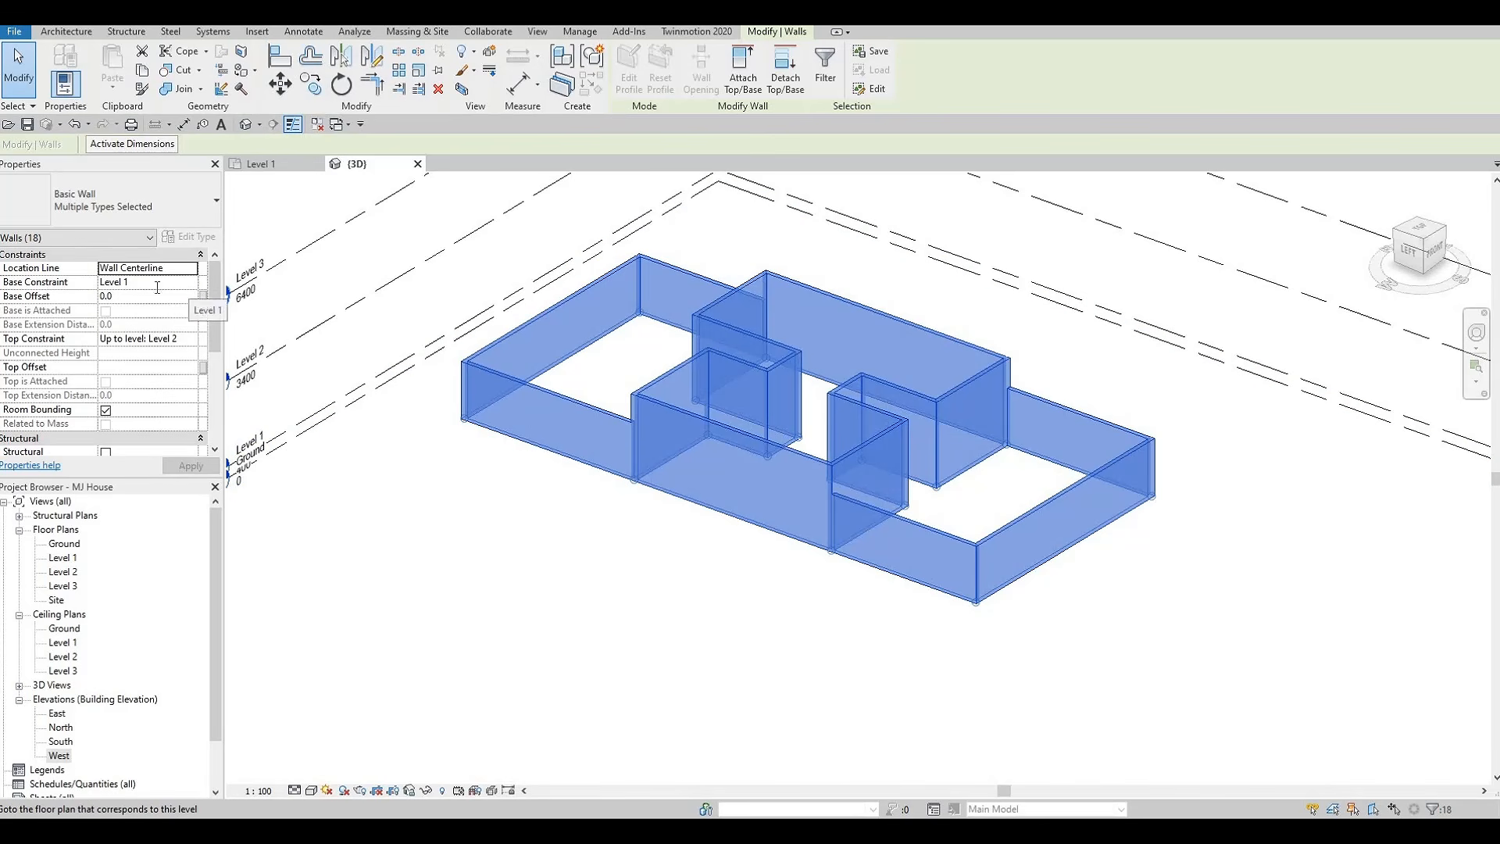
click(191, 283)
key(Up)
key(Return)
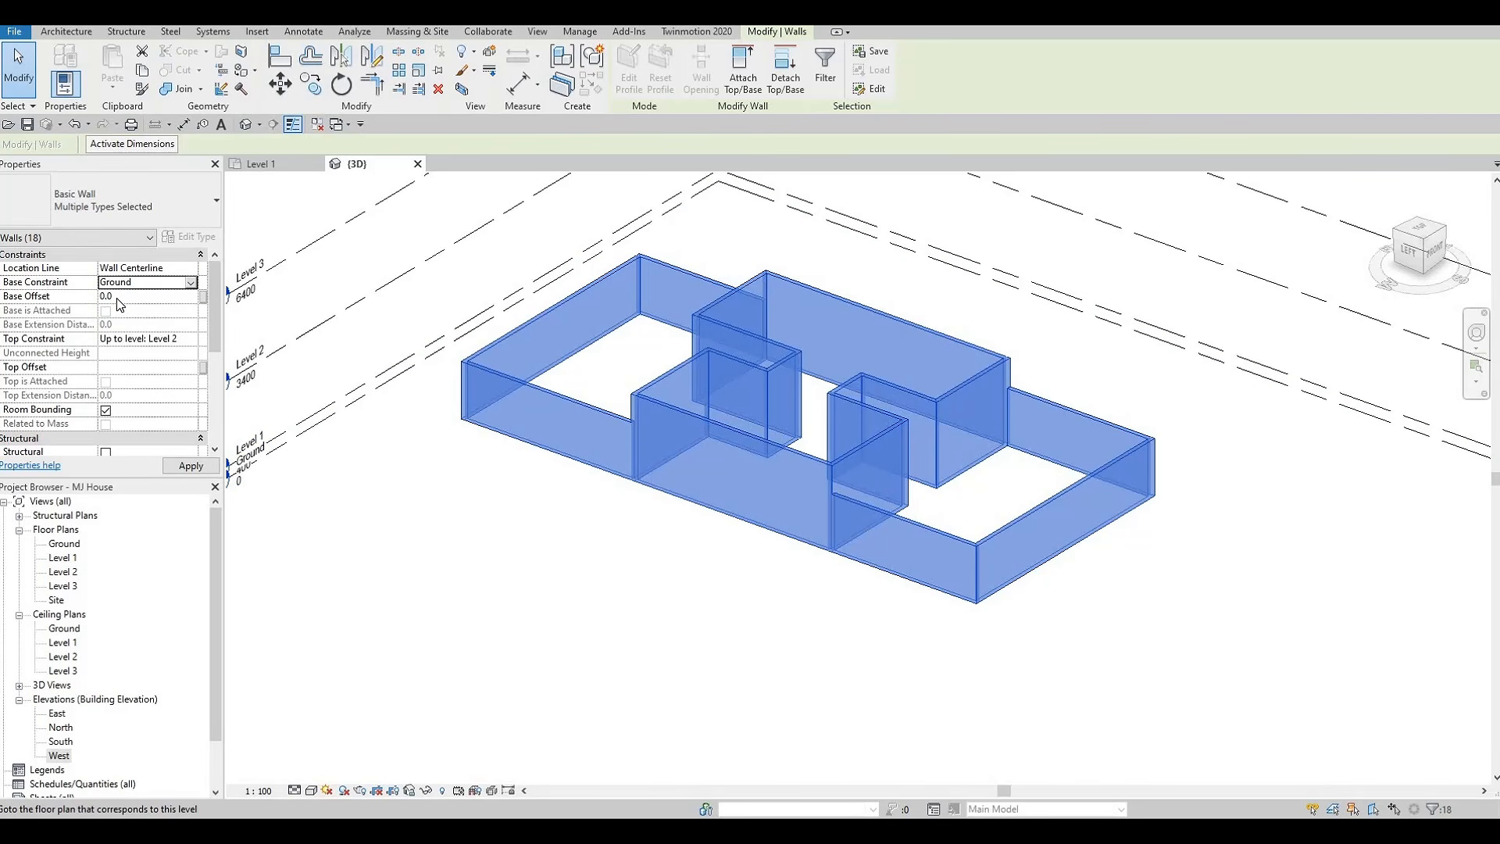
click(196, 467)
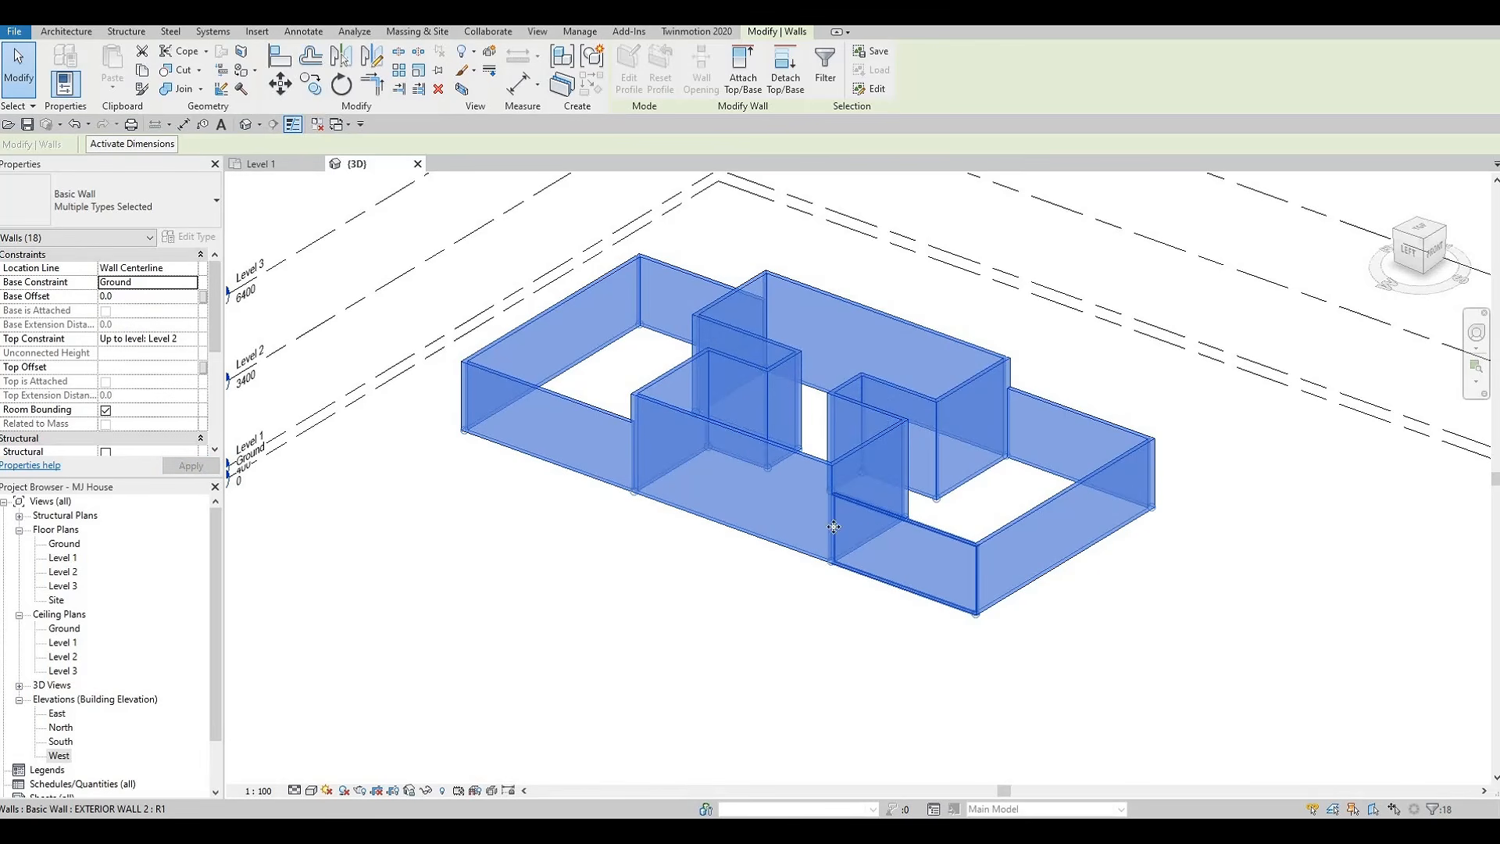
key(Escape)
key(Escape)
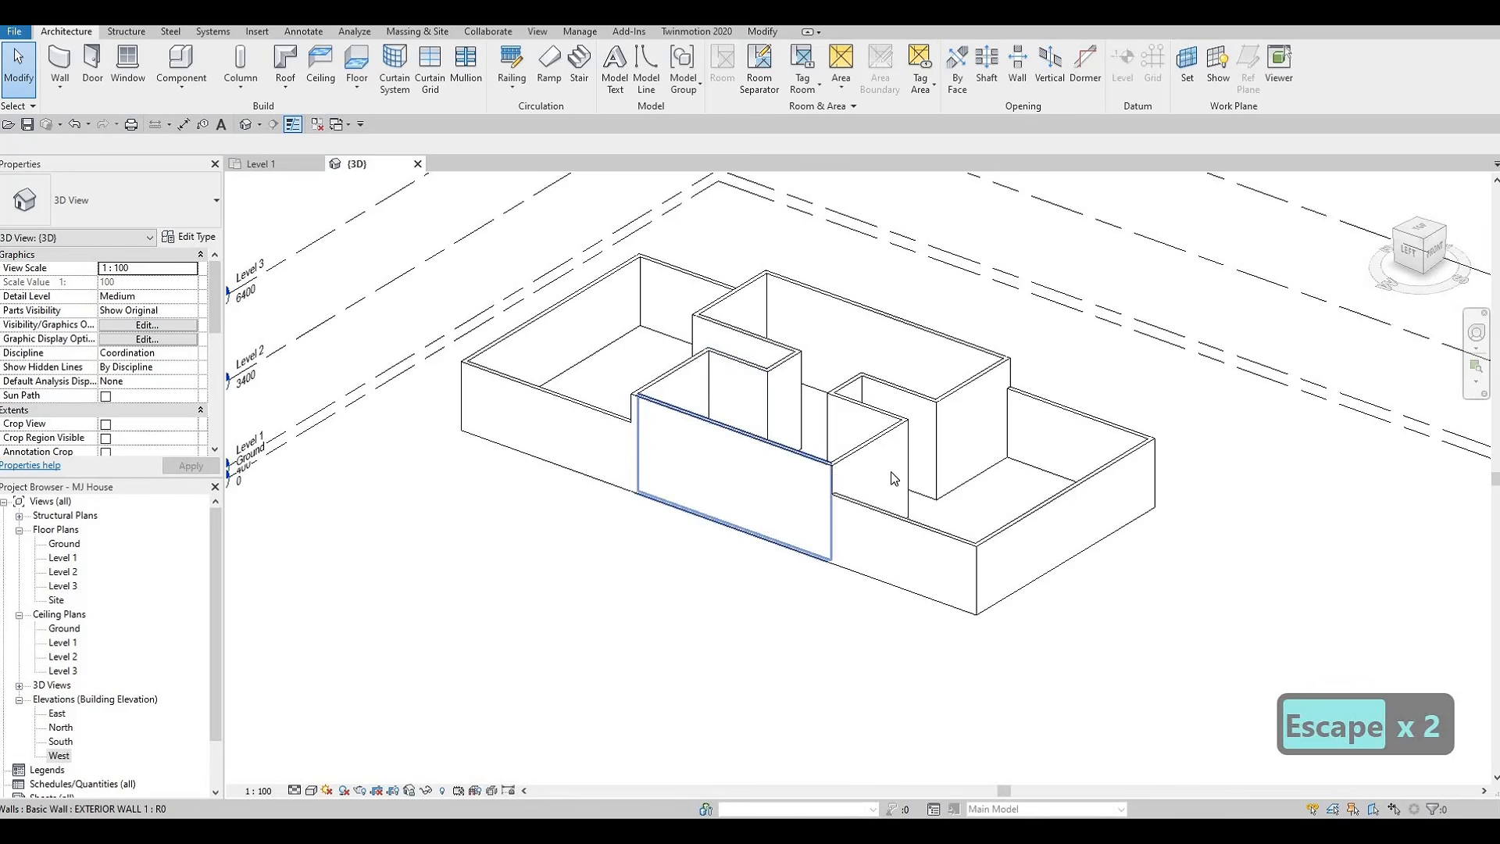
In the Level 1 floor plan, start the Wall tool with the type EXTERIOR WALL 1.
shift+middle_drag(847, 523, 360, 250)
click(278, 166)
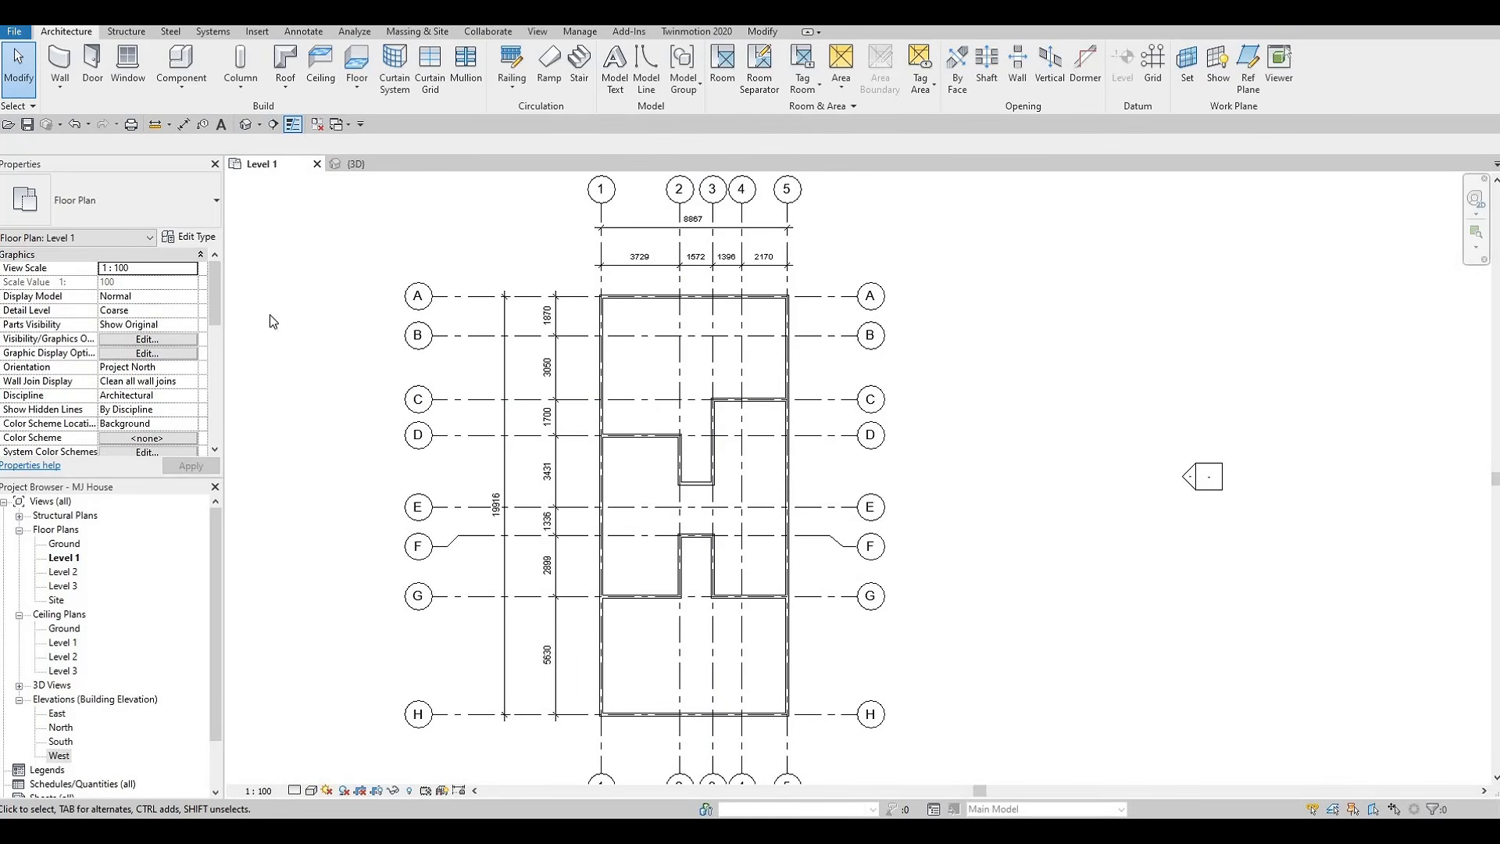
key(F1)
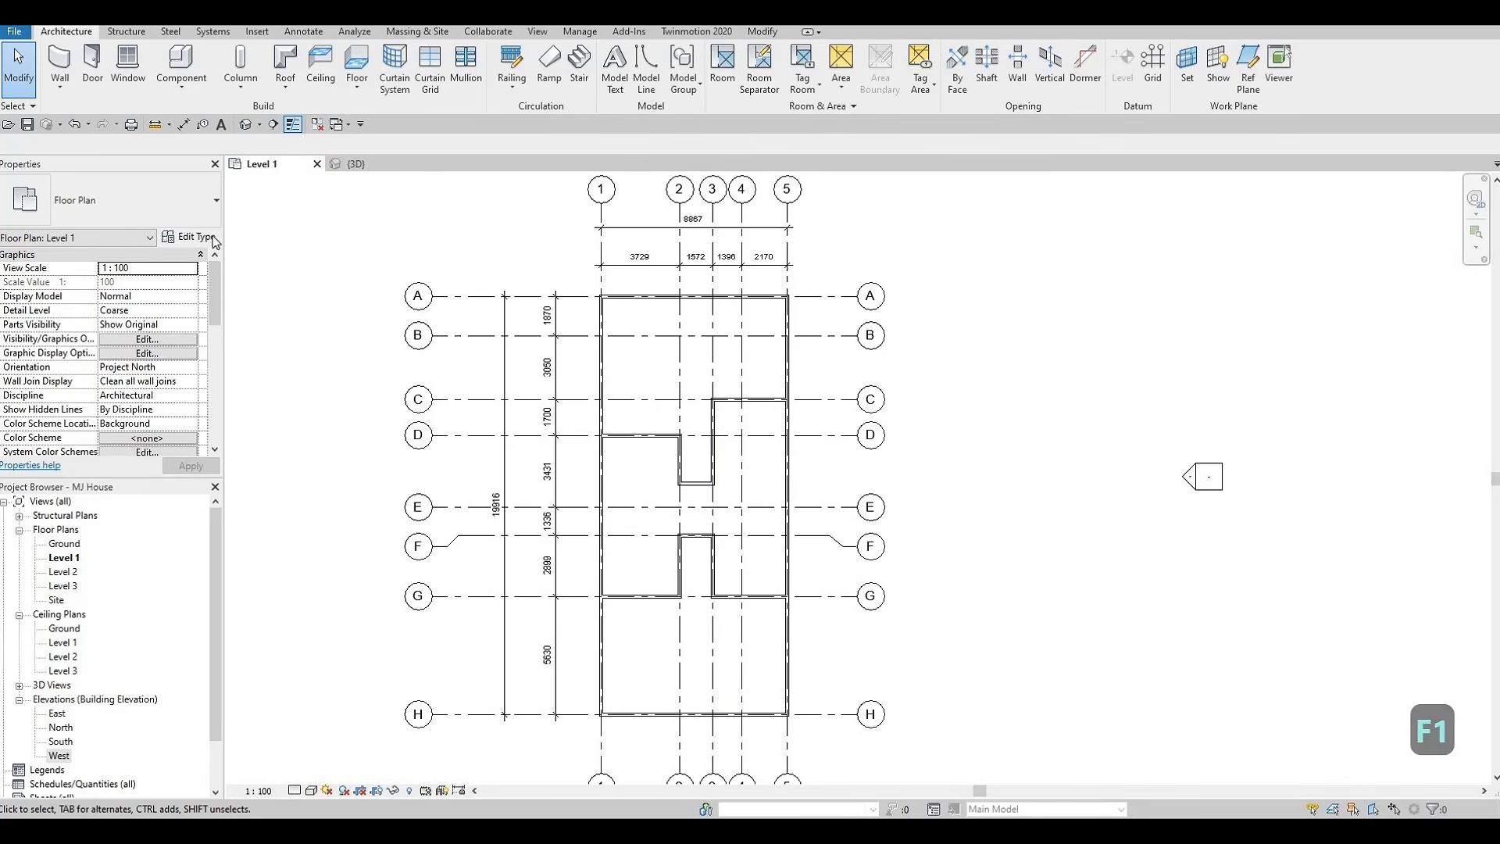
click(59, 59)
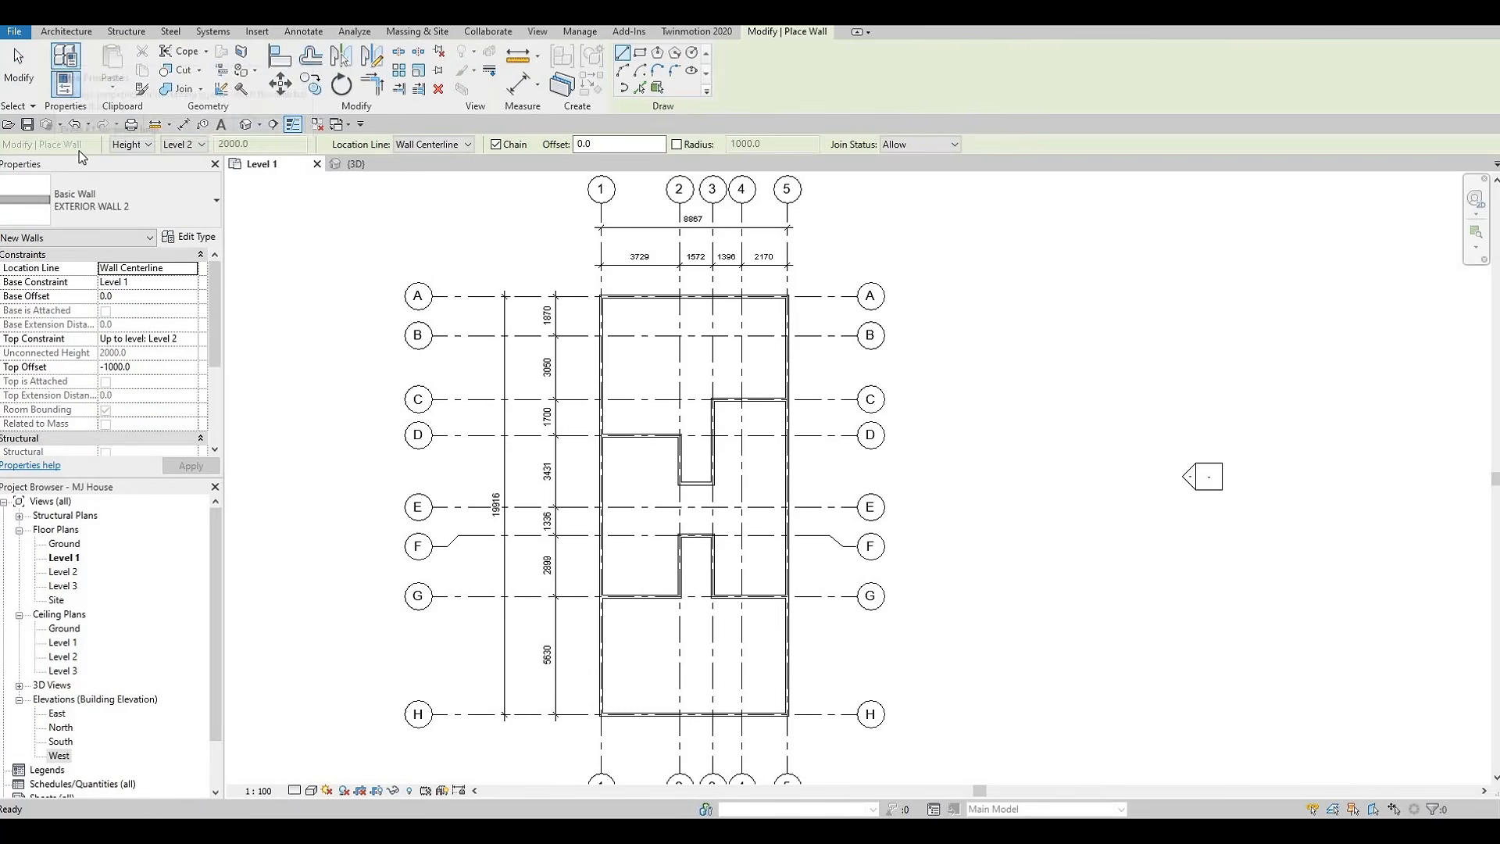
click(191, 205)
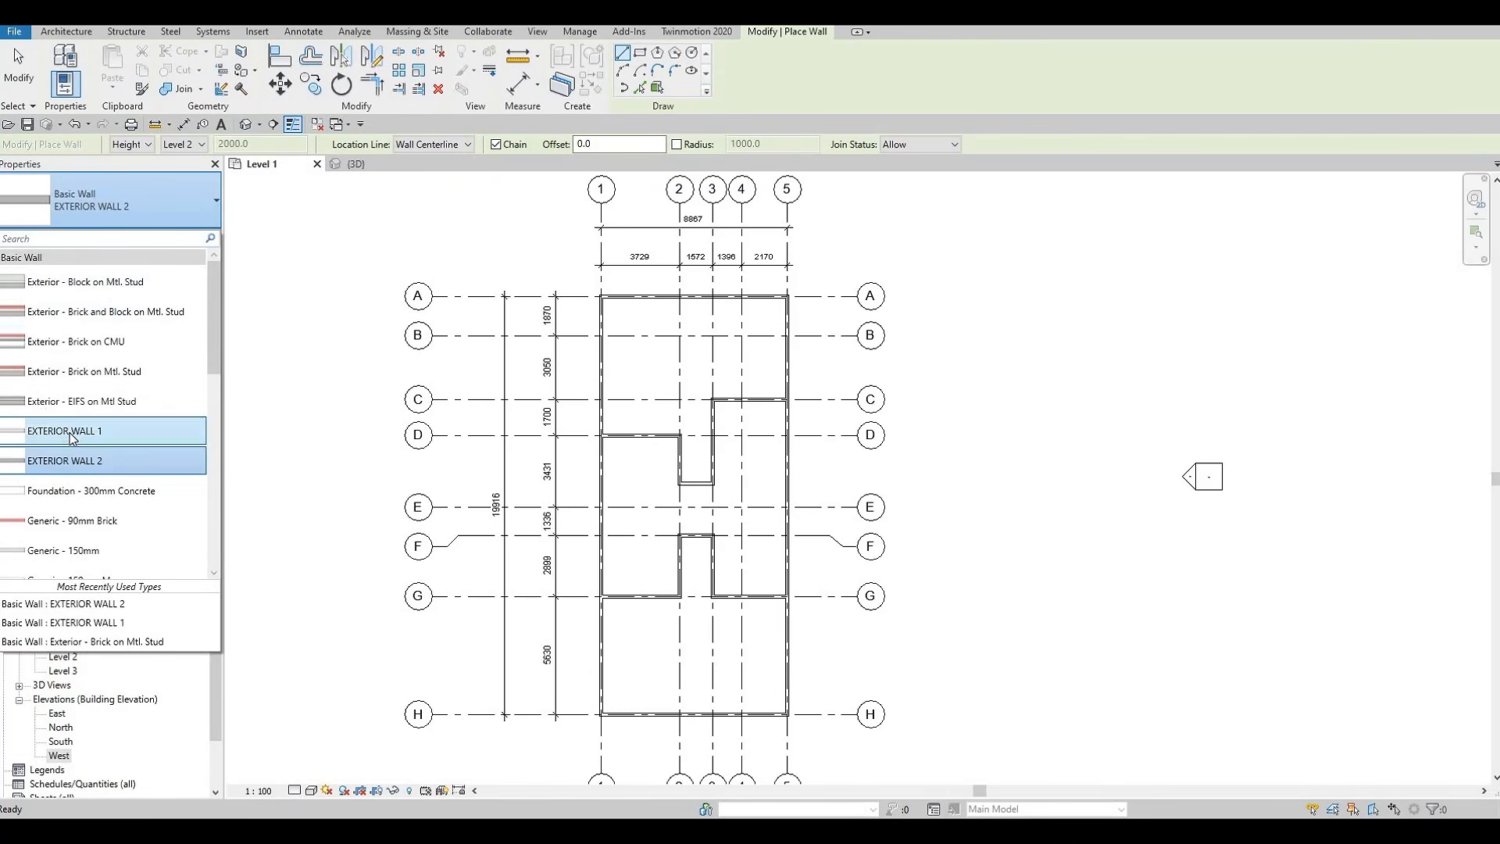
click(69, 434)
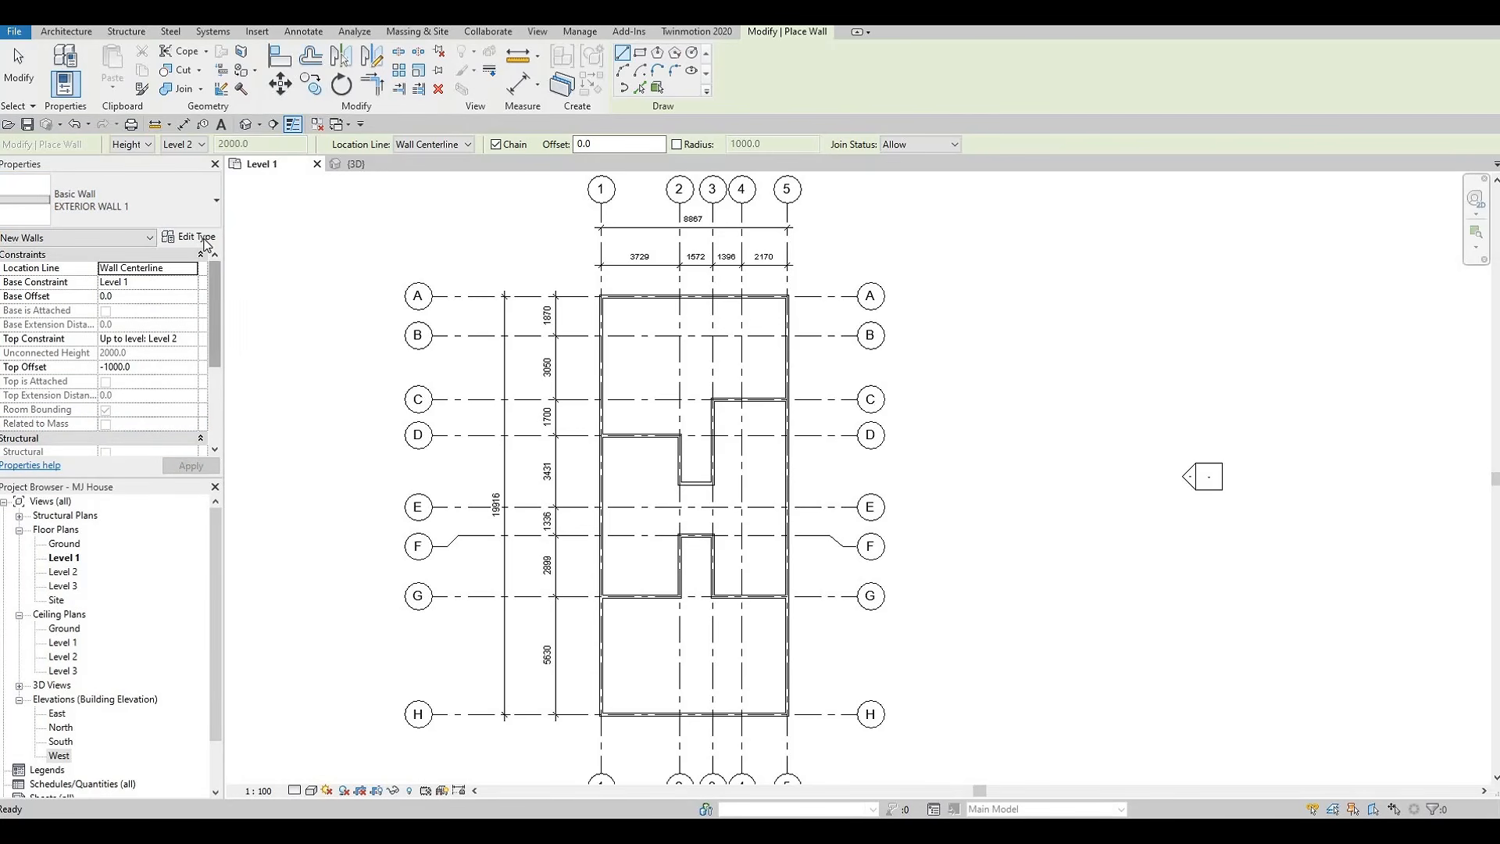
Duplicate the EXTERIOR WALL 1 type, rename the copy INTERIOR WALL 1, and keep its wall structure as it is.
click(193, 236)
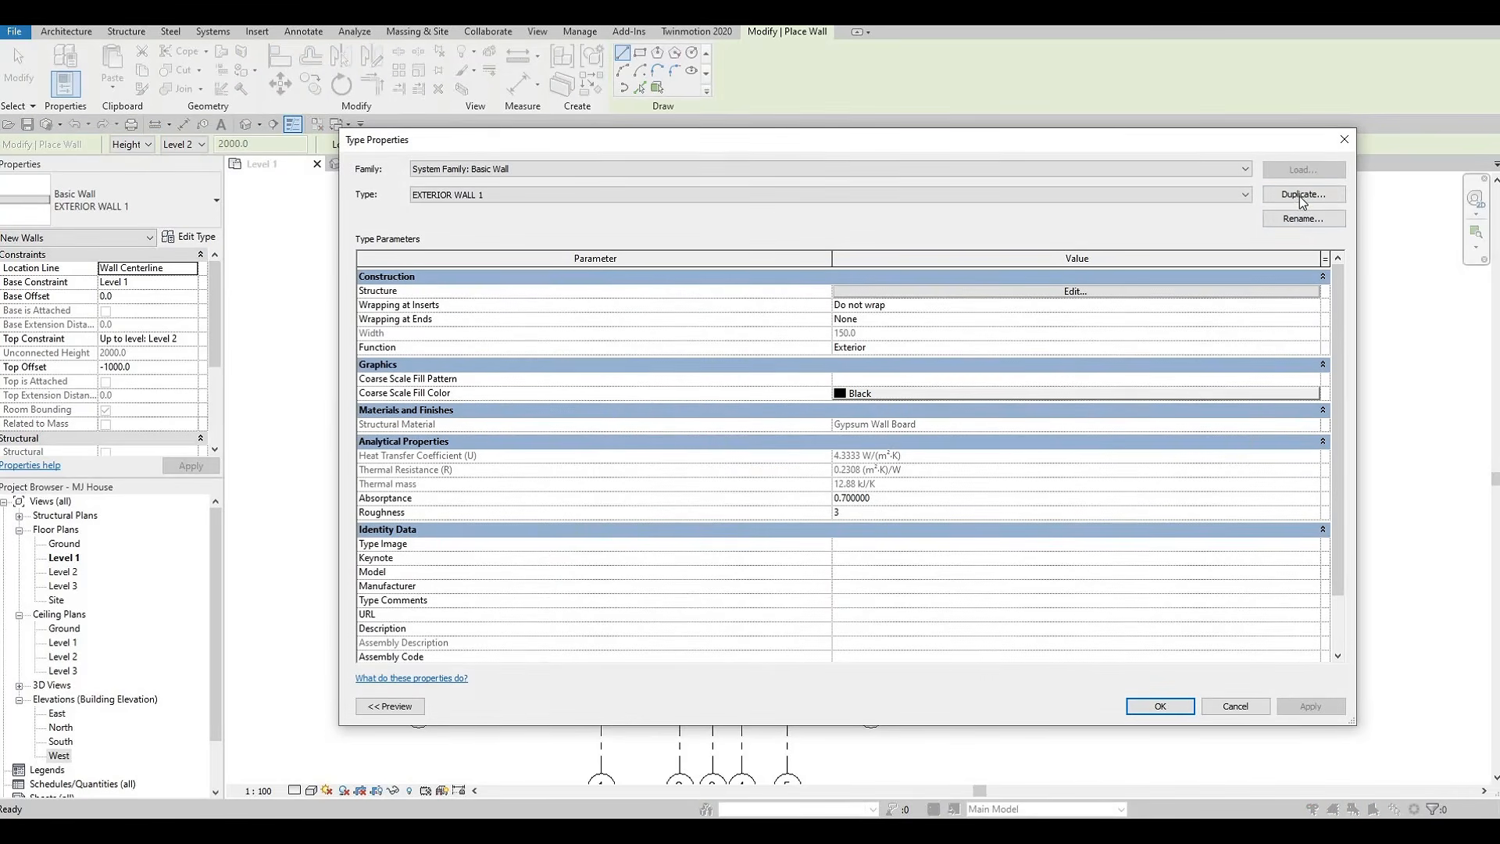
click(1303, 196)
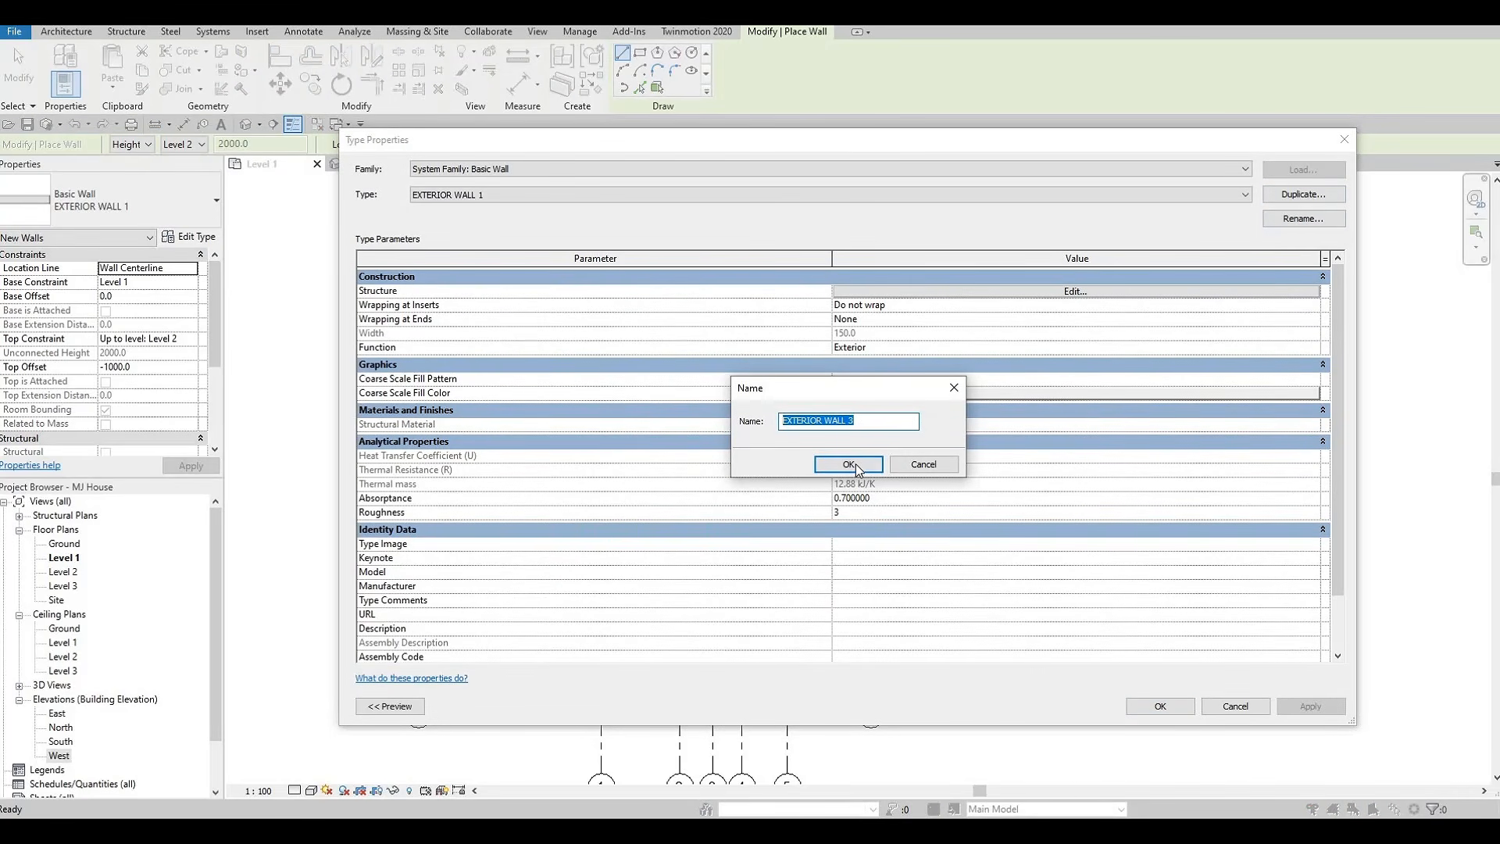
click(849, 465)
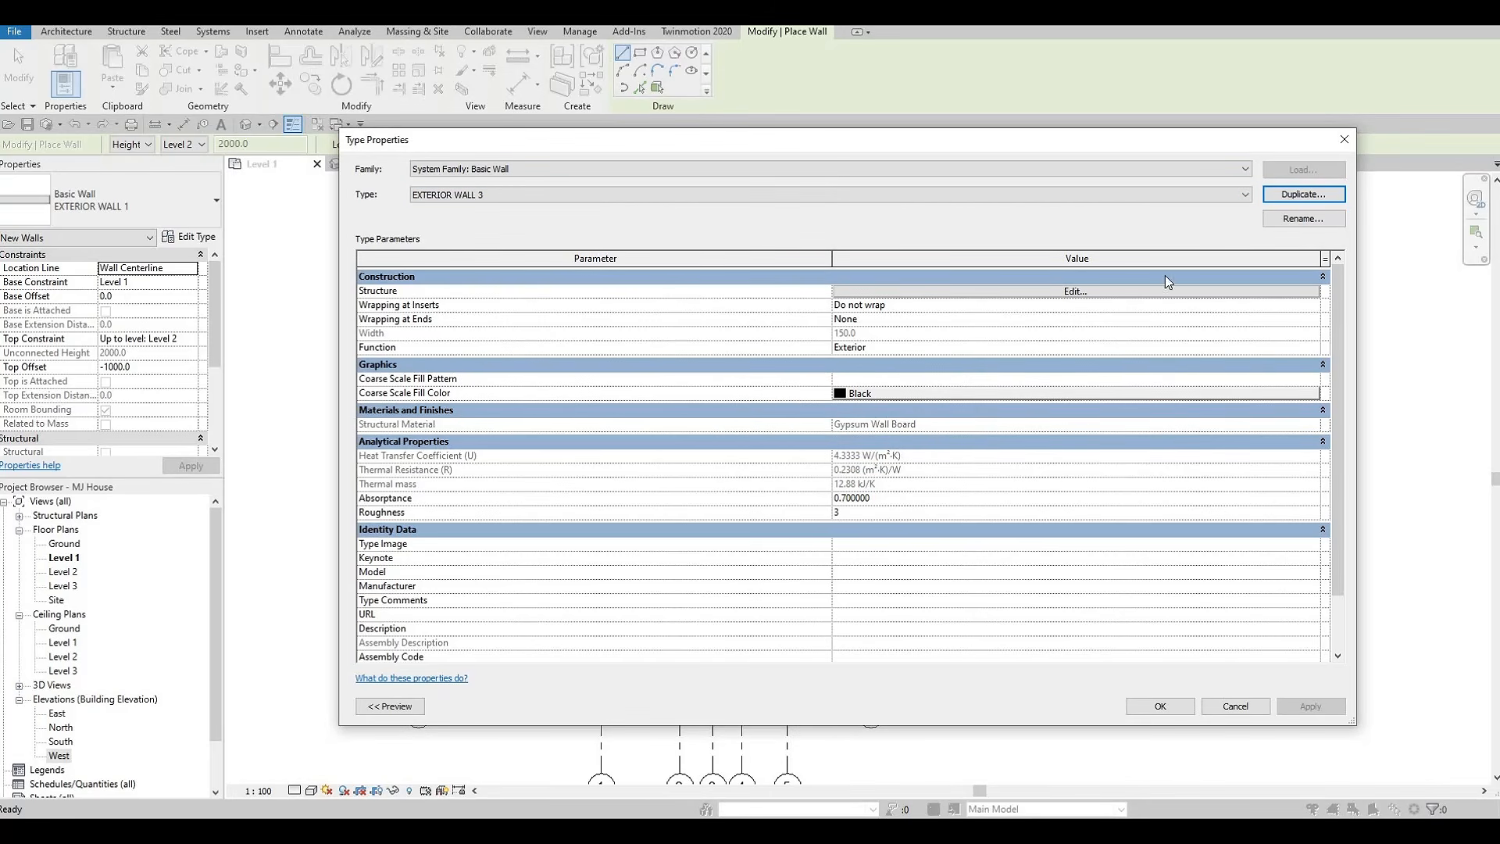
click(1302, 218)
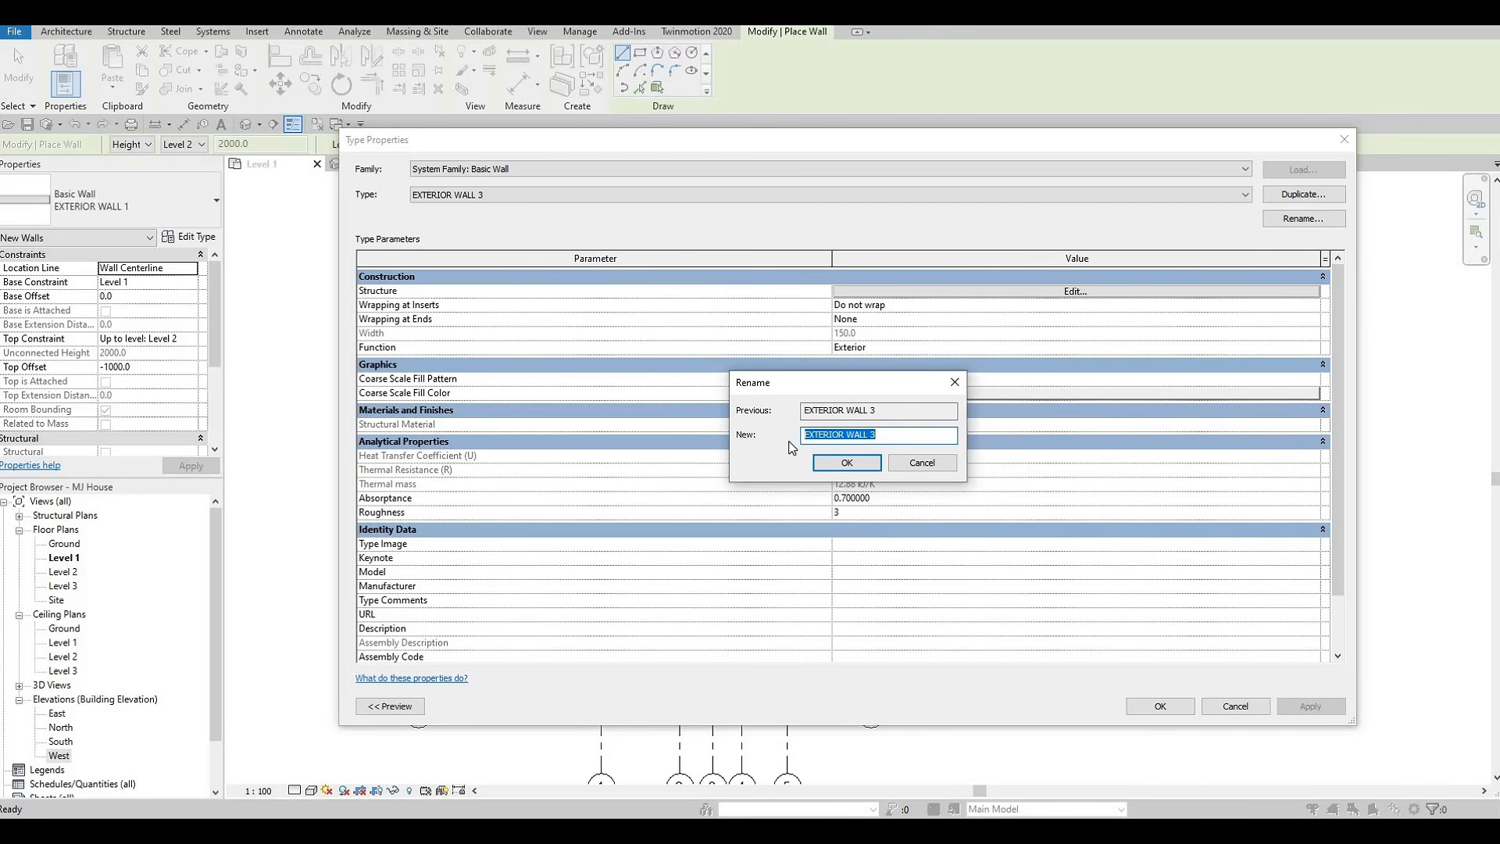
text(INT)
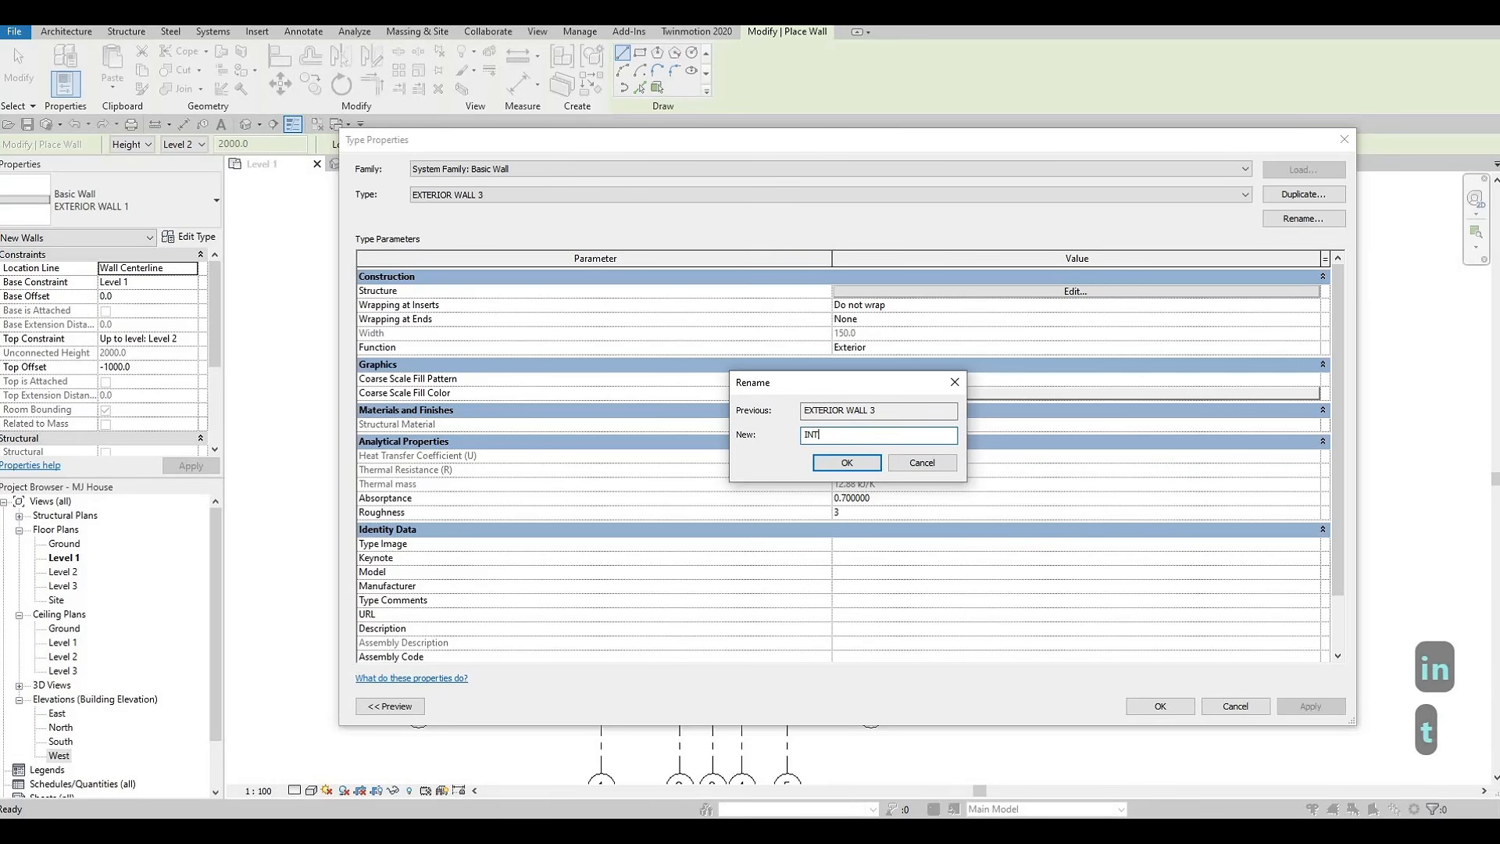
text(ERIOR WALL 1)
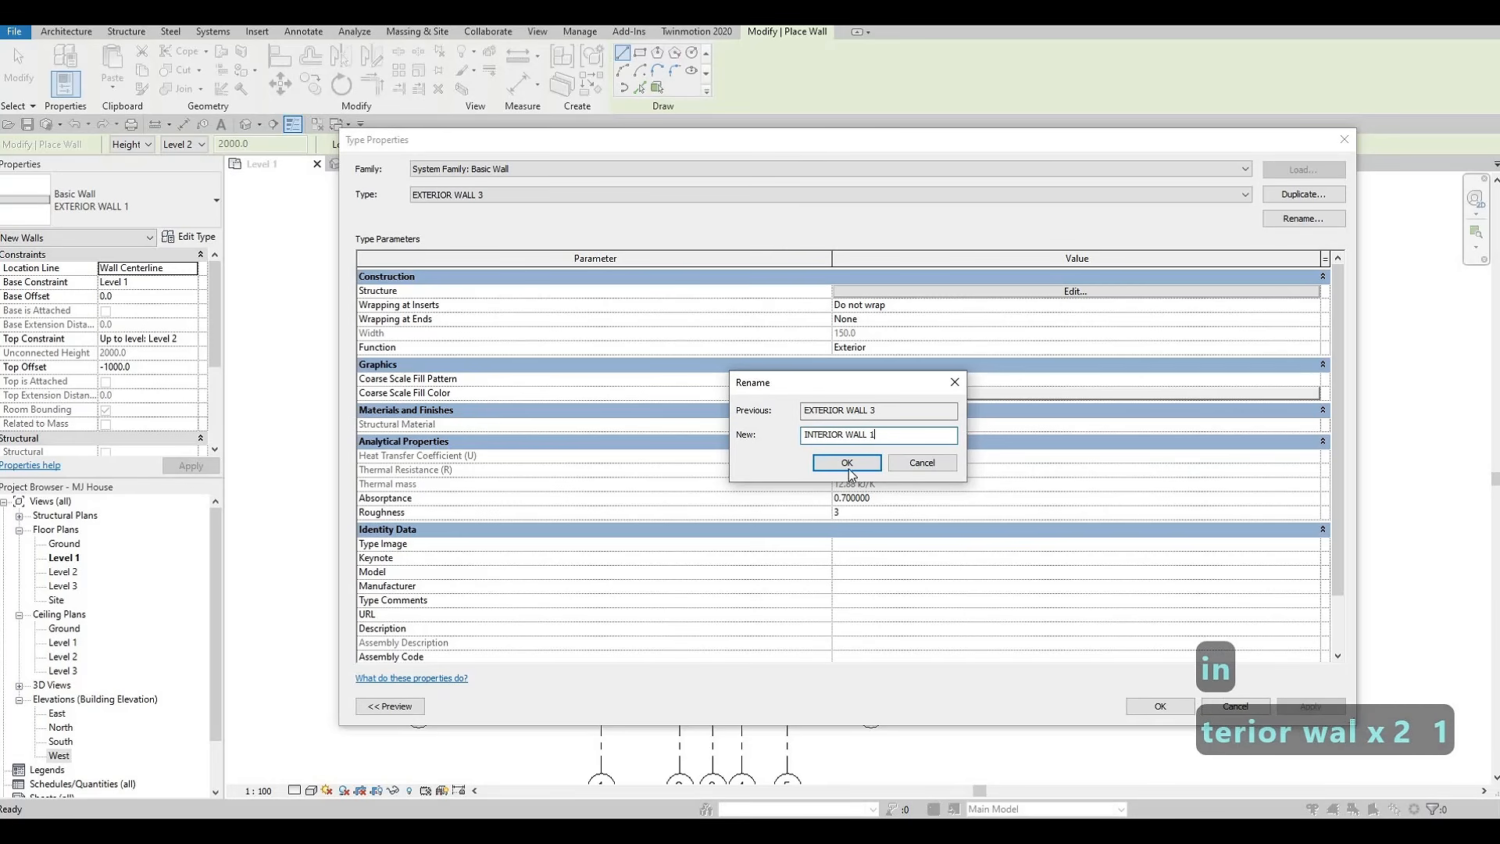
click(847, 463)
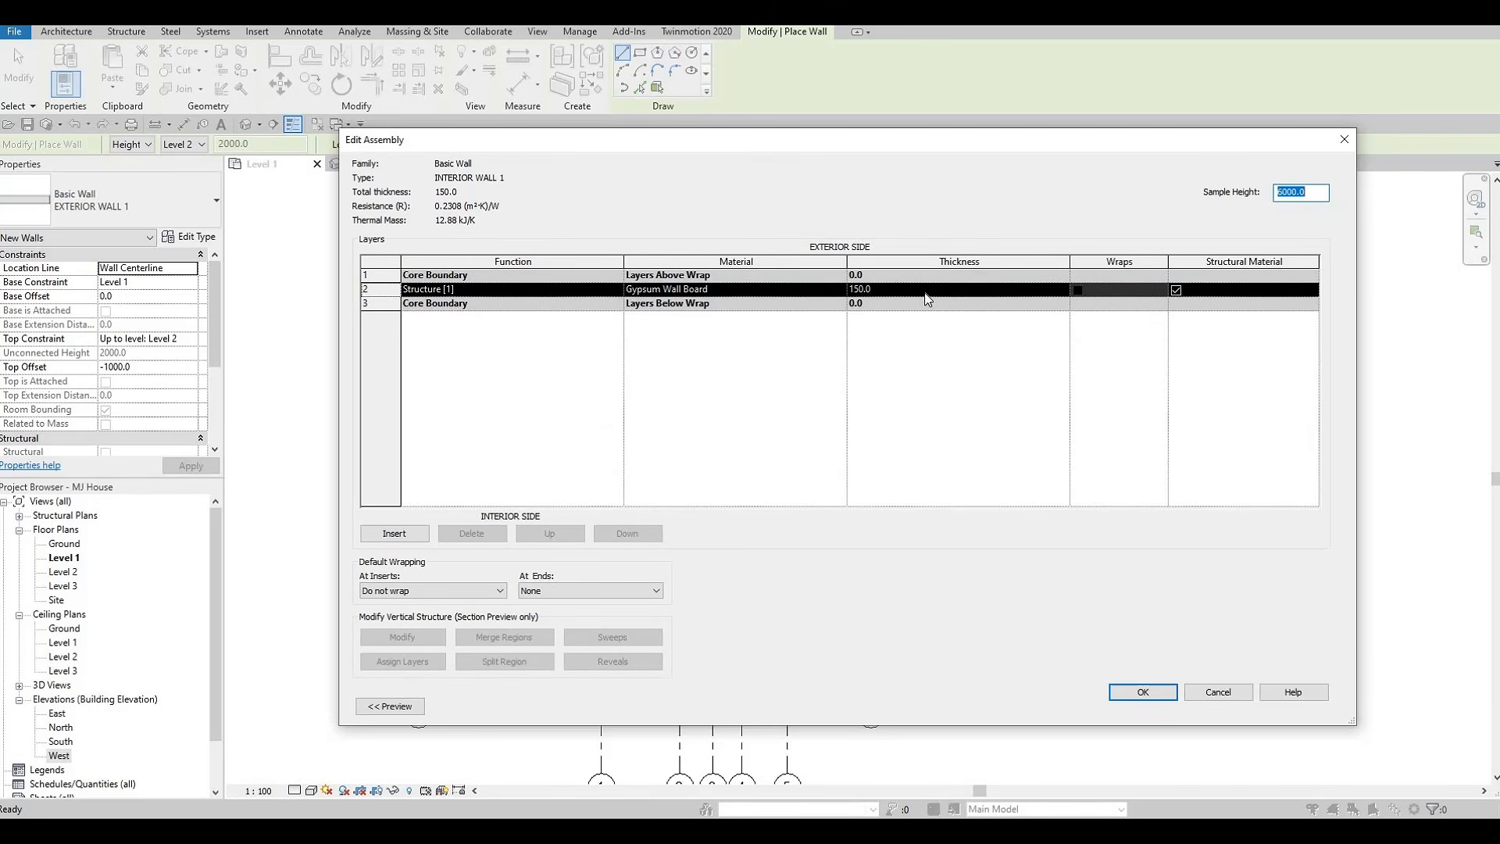
click(1143, 692)
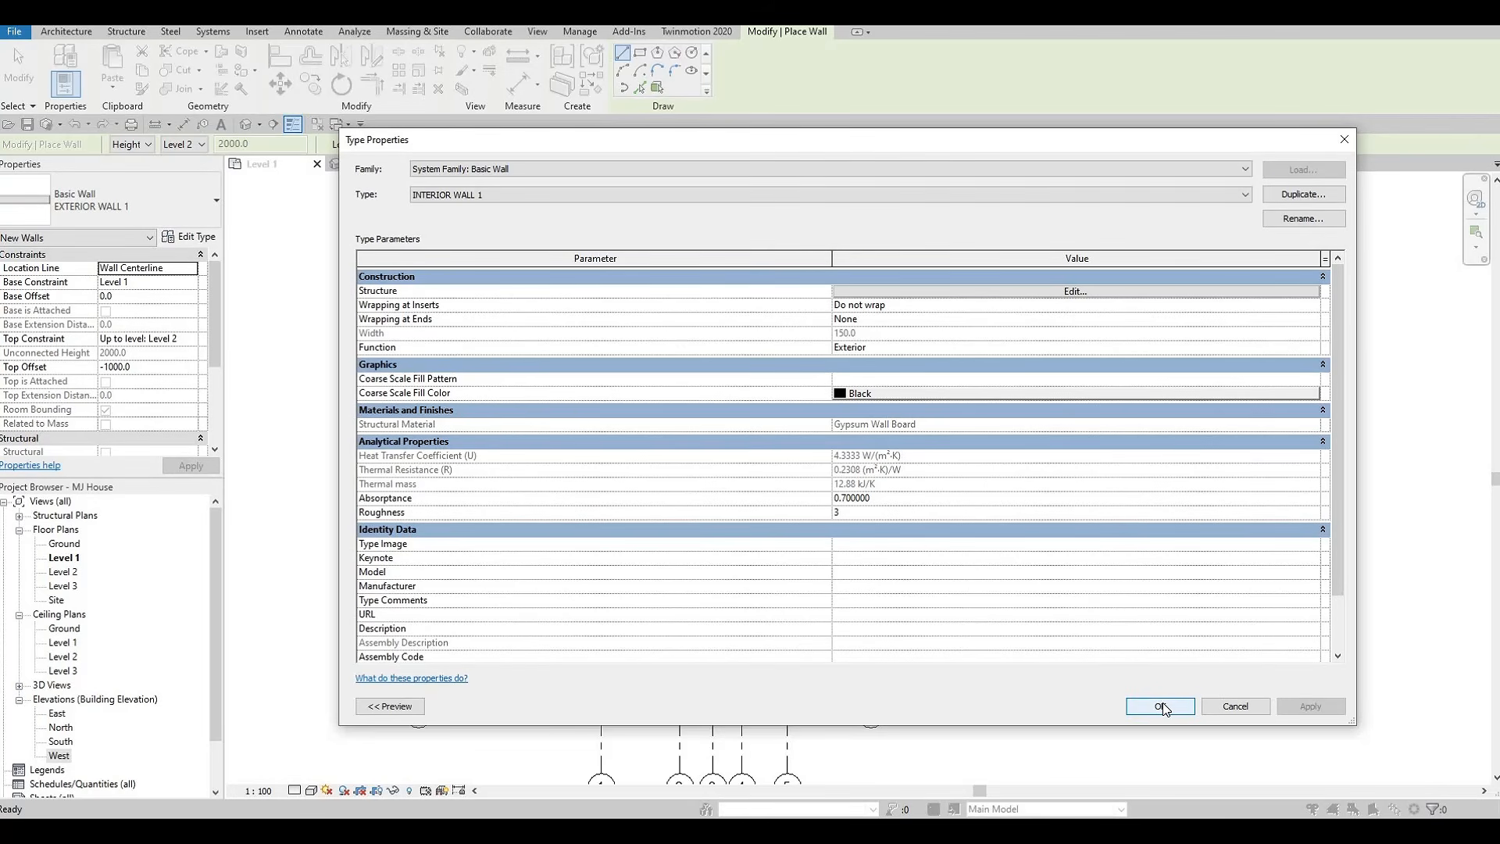
click(1155, 706)
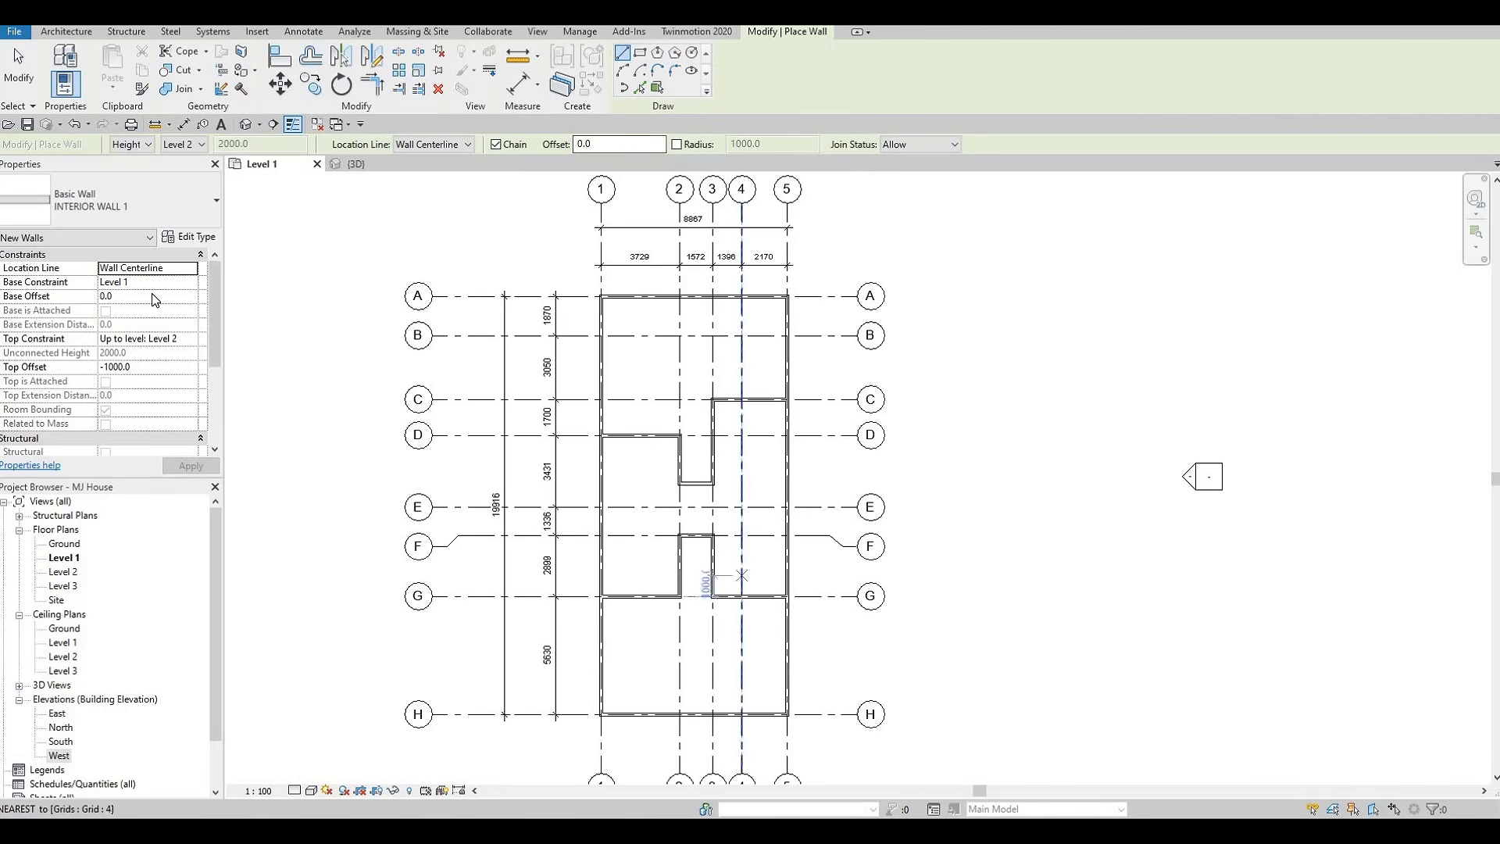
Set the top offset of the new INTERIOR WALL 1 walls to 0.
click(157, 368)
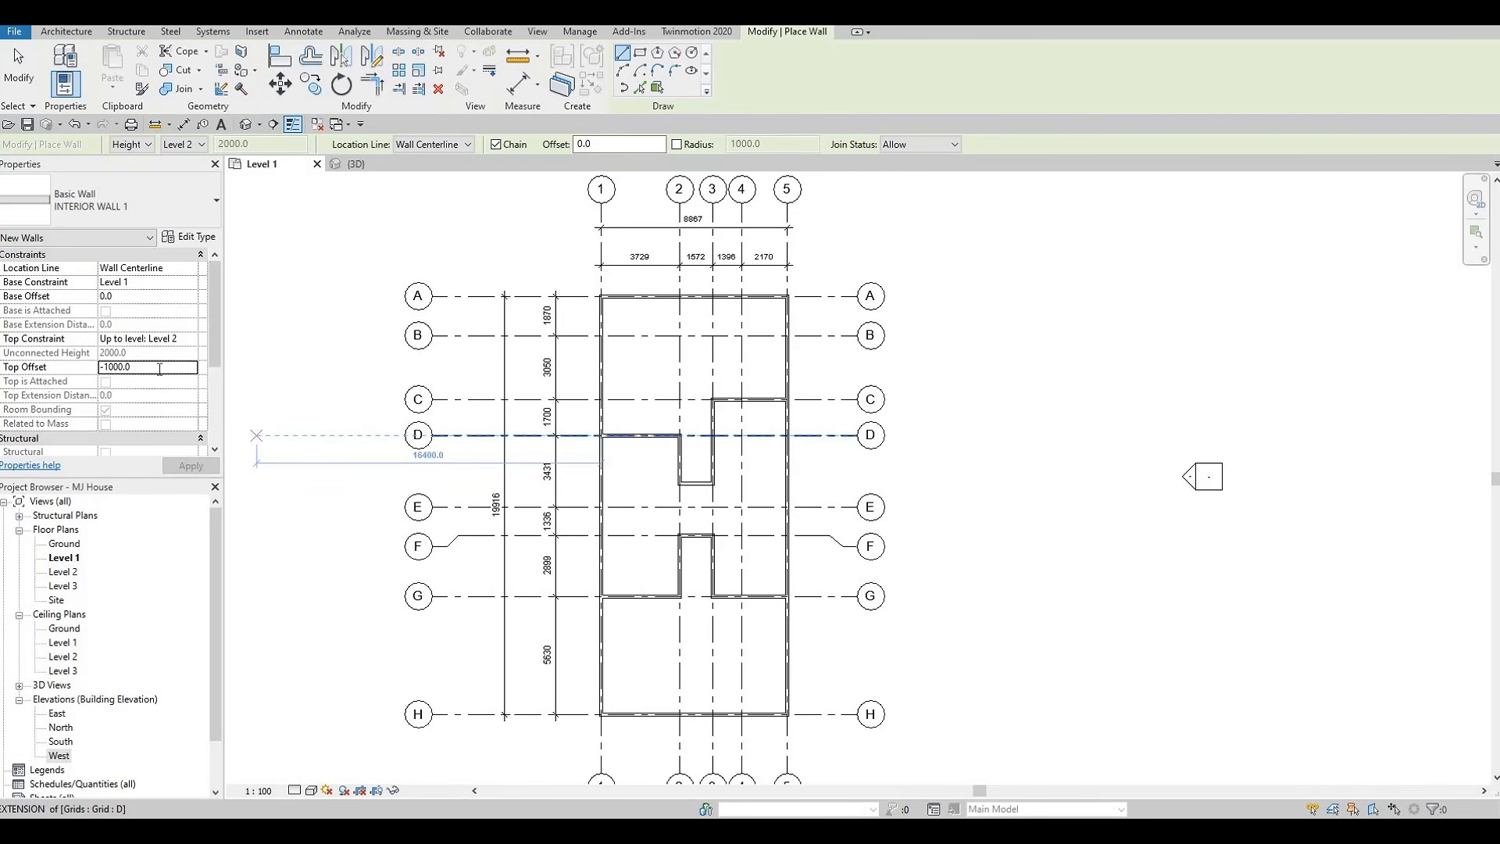
text(0)
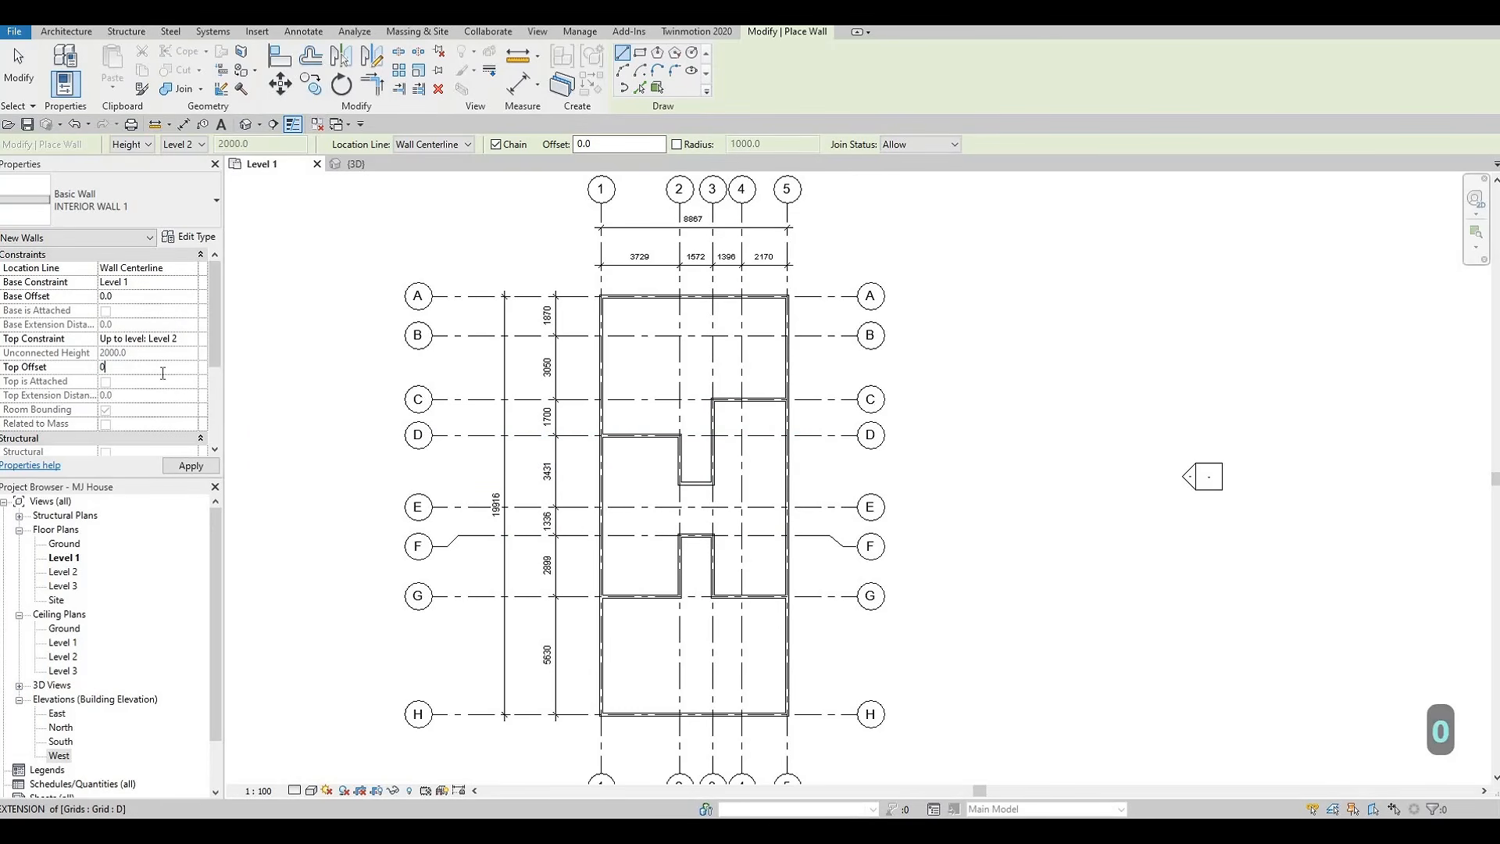
click(191, 467)
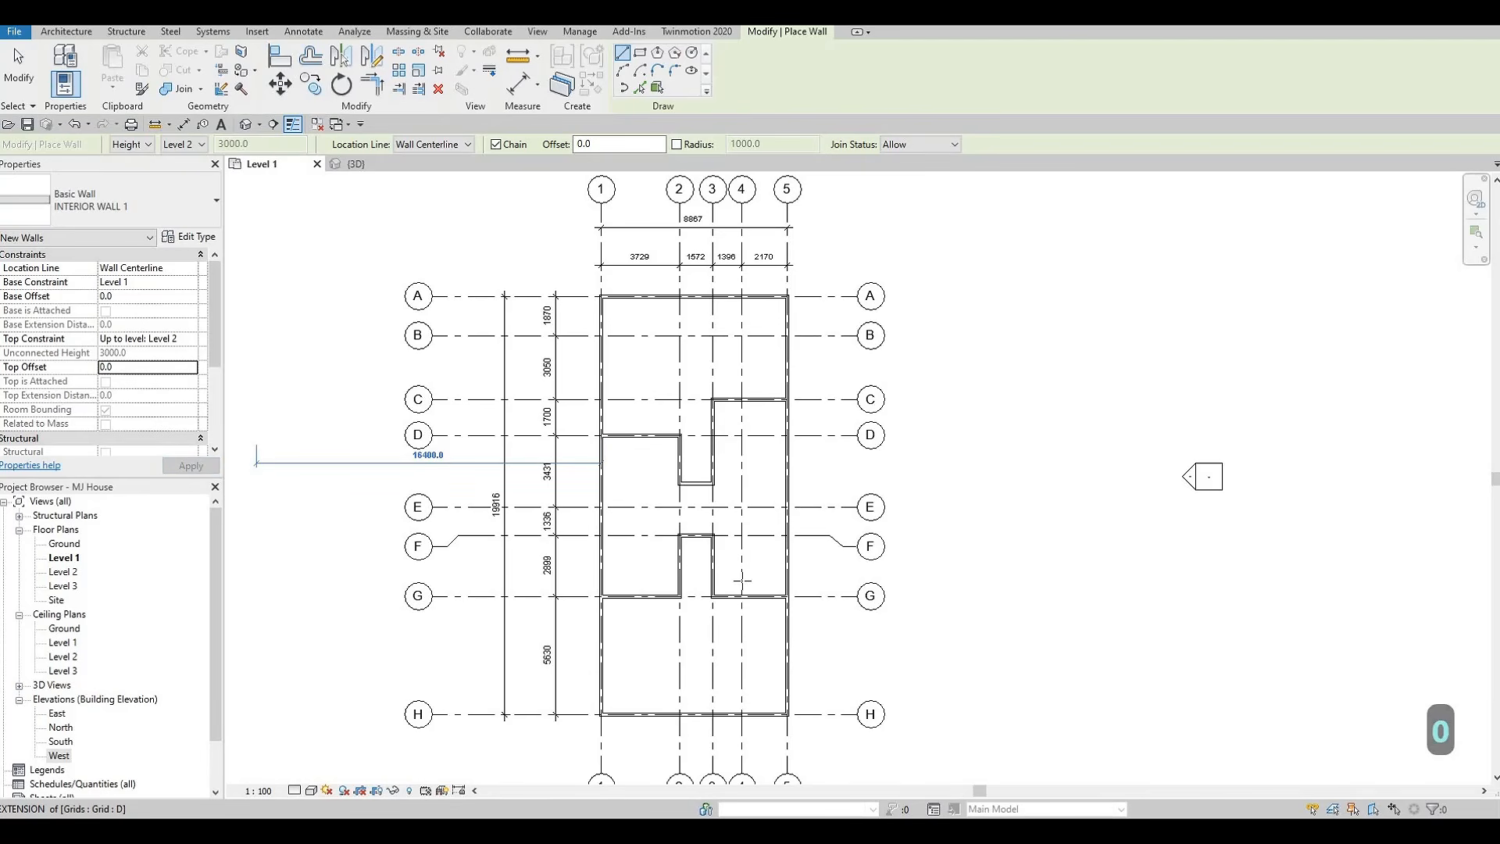
scroll(742, 583, up, 2)
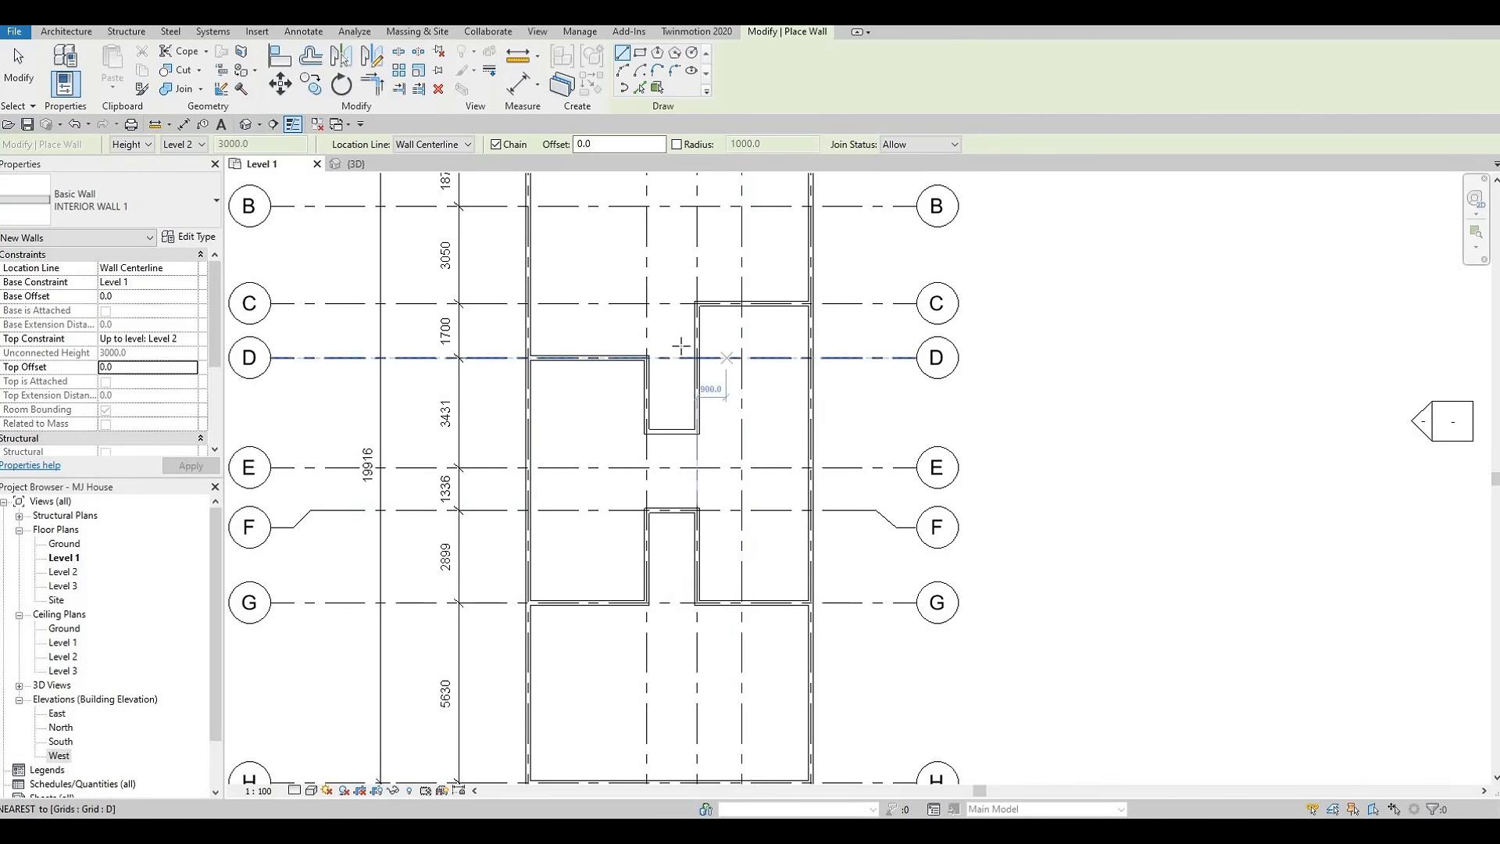
scroll(680, 351, down, 1)
scroll(662, 402, down, 2)
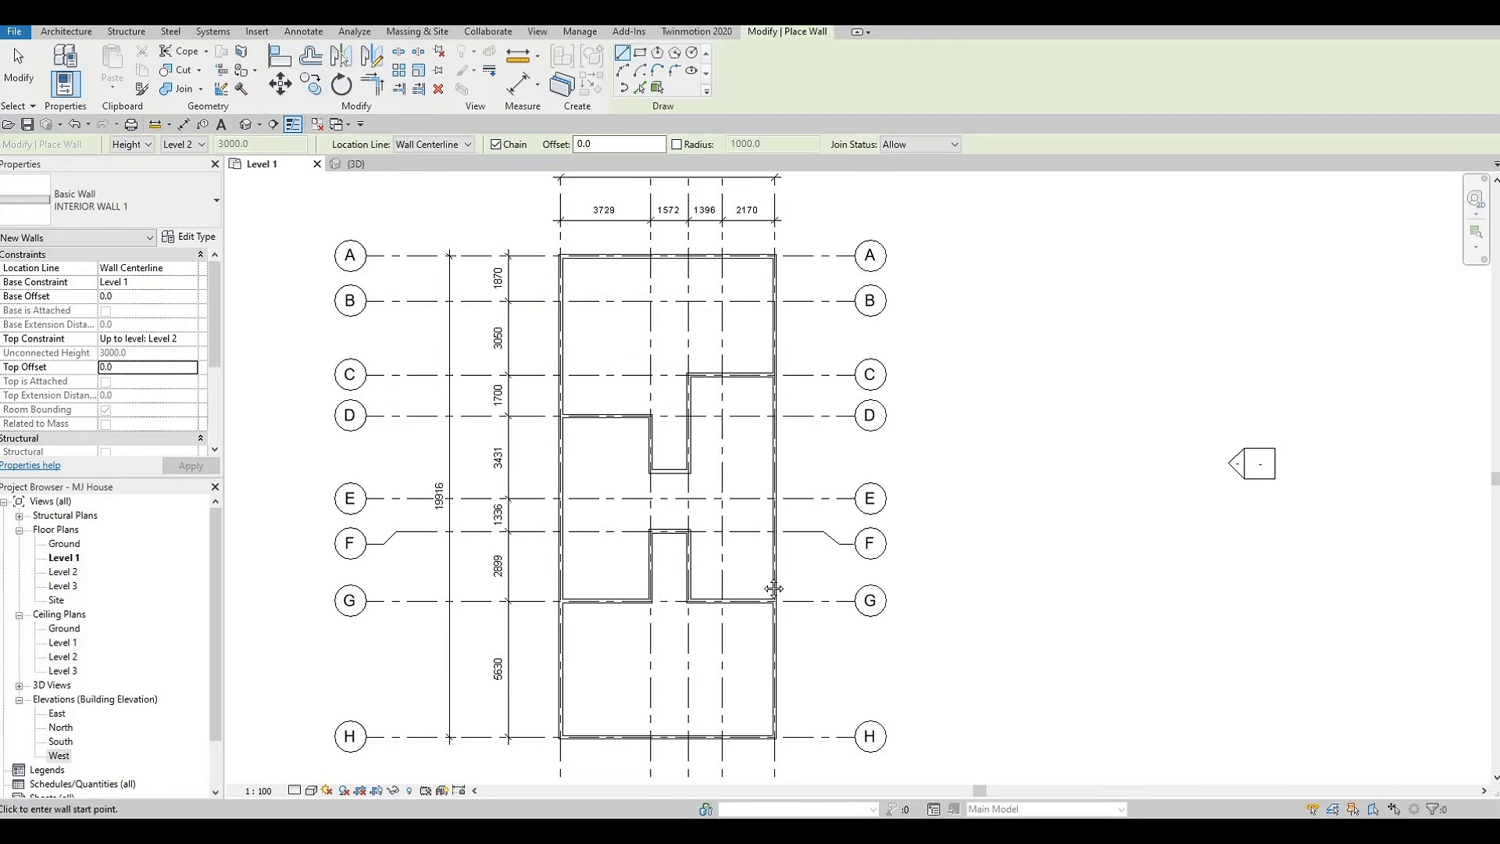
Draw a 3000 mm long interior wall along grid 4, running from the wall on grid G towards grid F.
scroll(737, 589, up, 3)
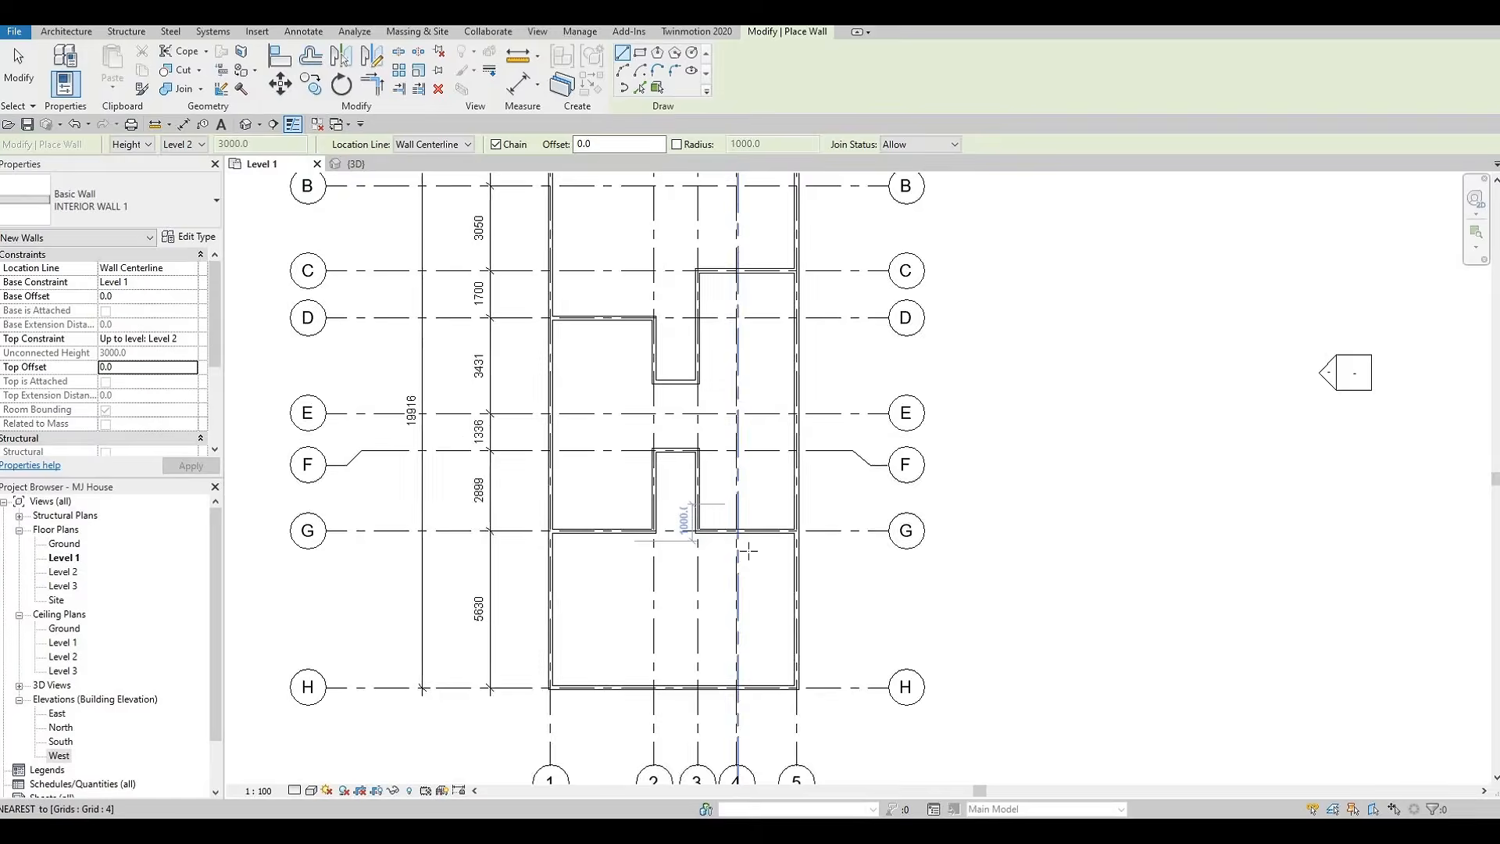
click(740, 560)
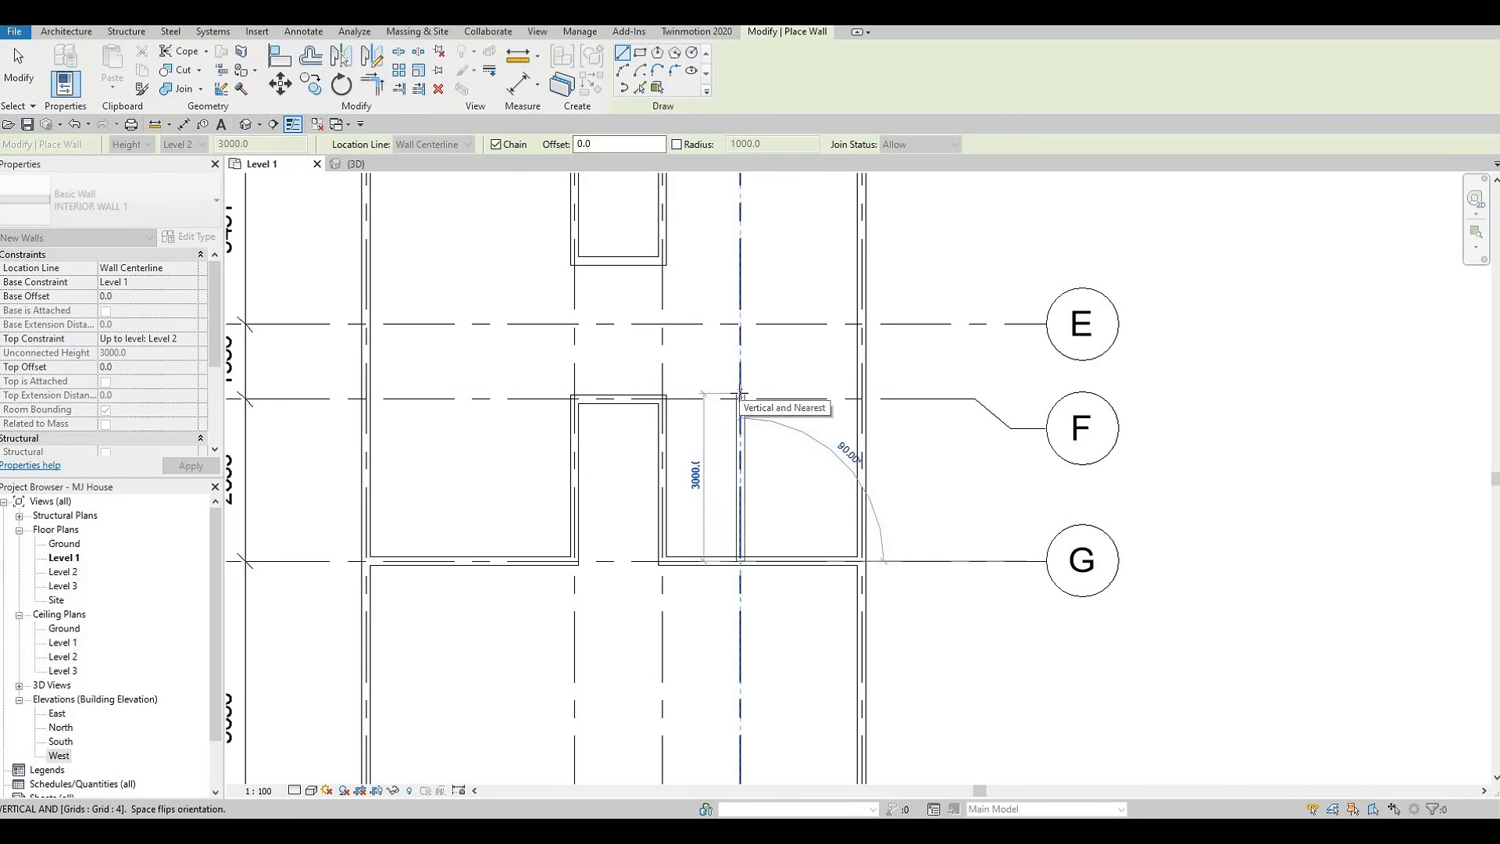
click(741, 395)
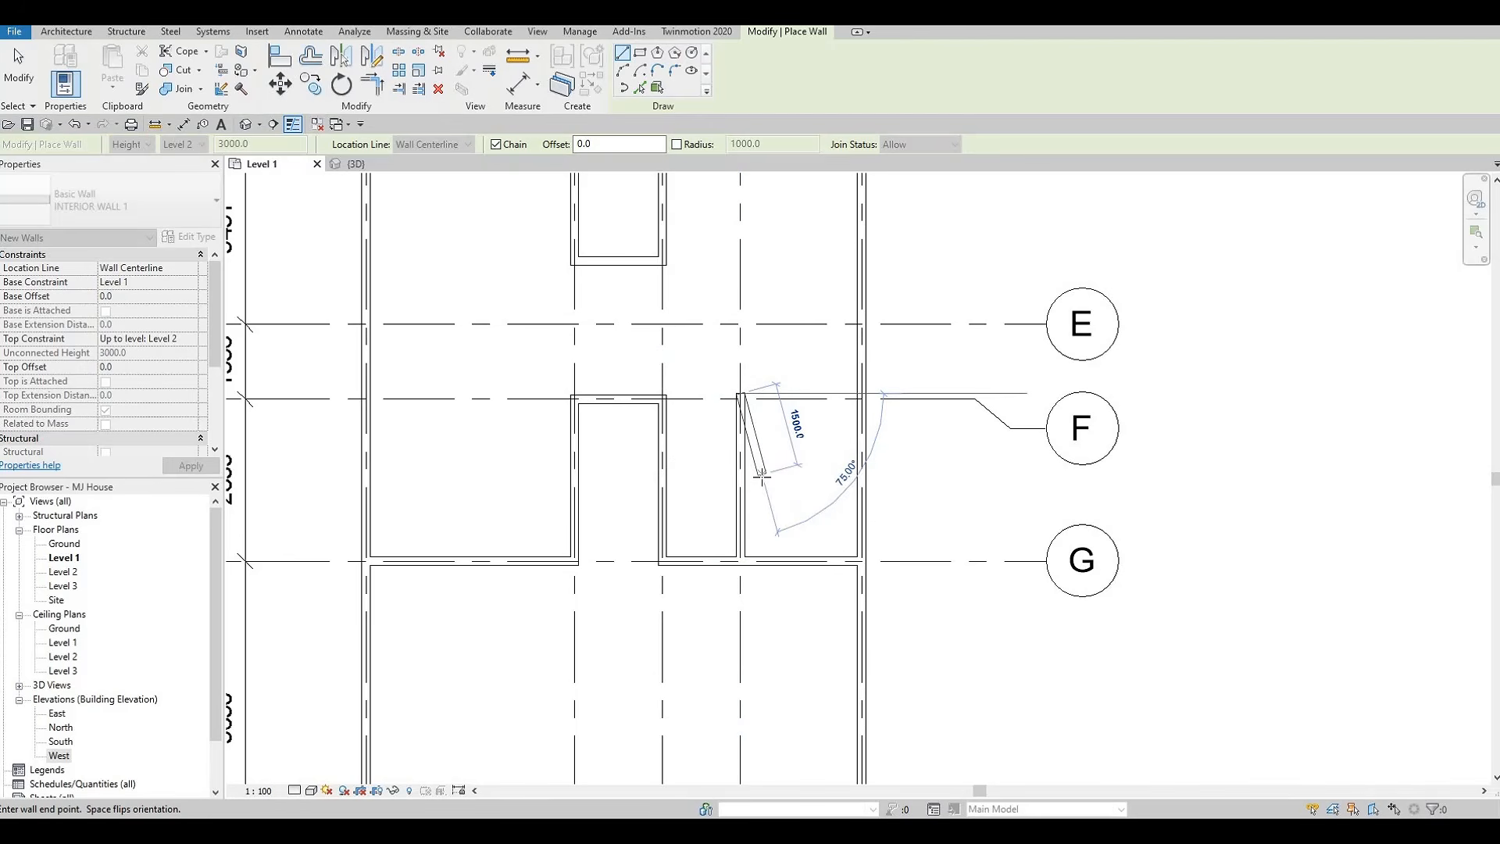
key(Escape)
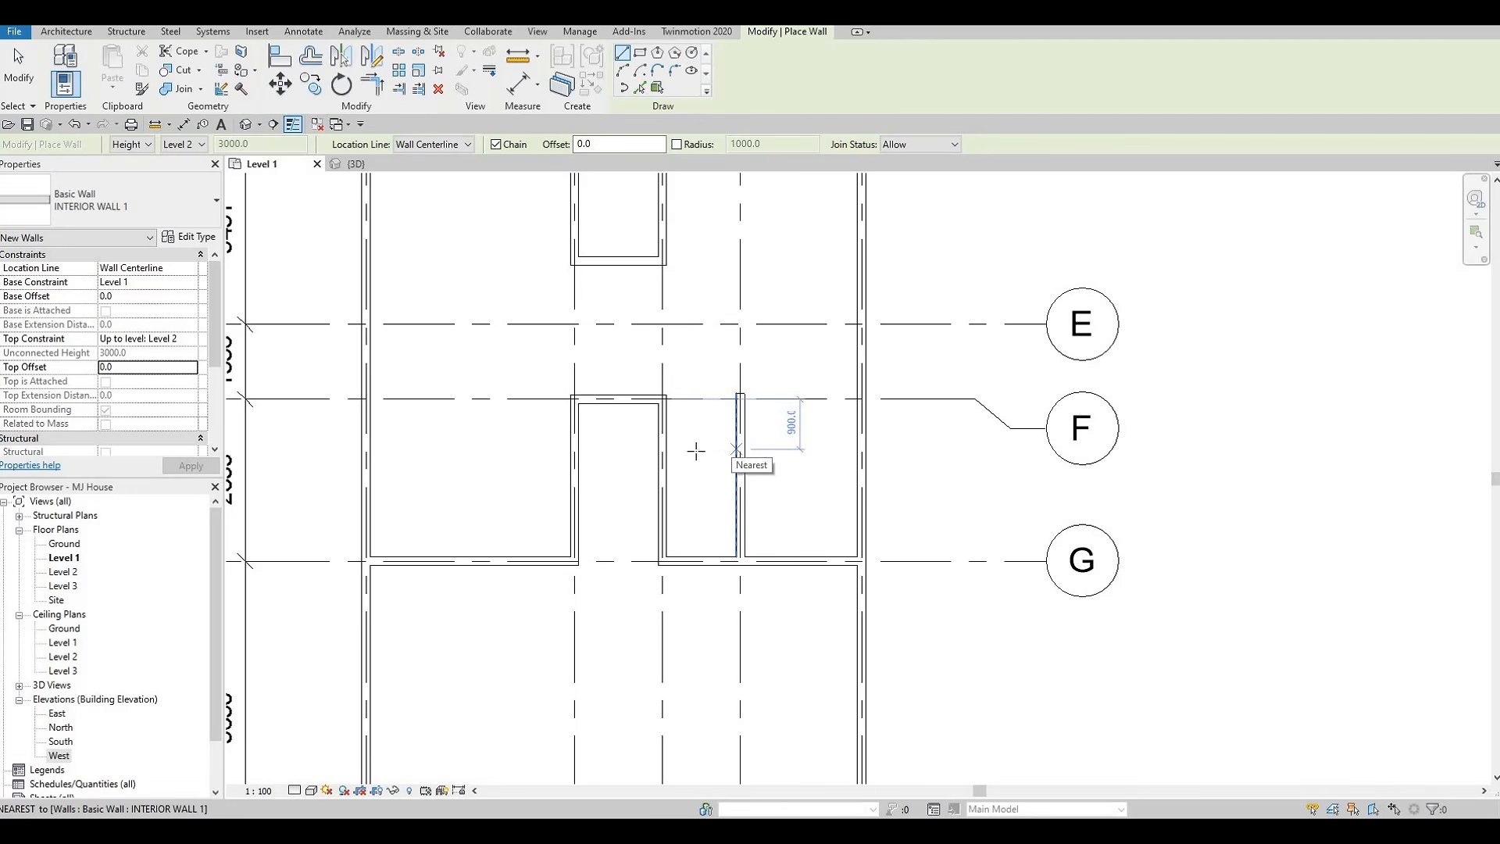
Draw a horizontal interior wall about 900 mm below grid F, from the grid 4 wall to the wall on grid 3.
click(736, 449)
click(665, 450)
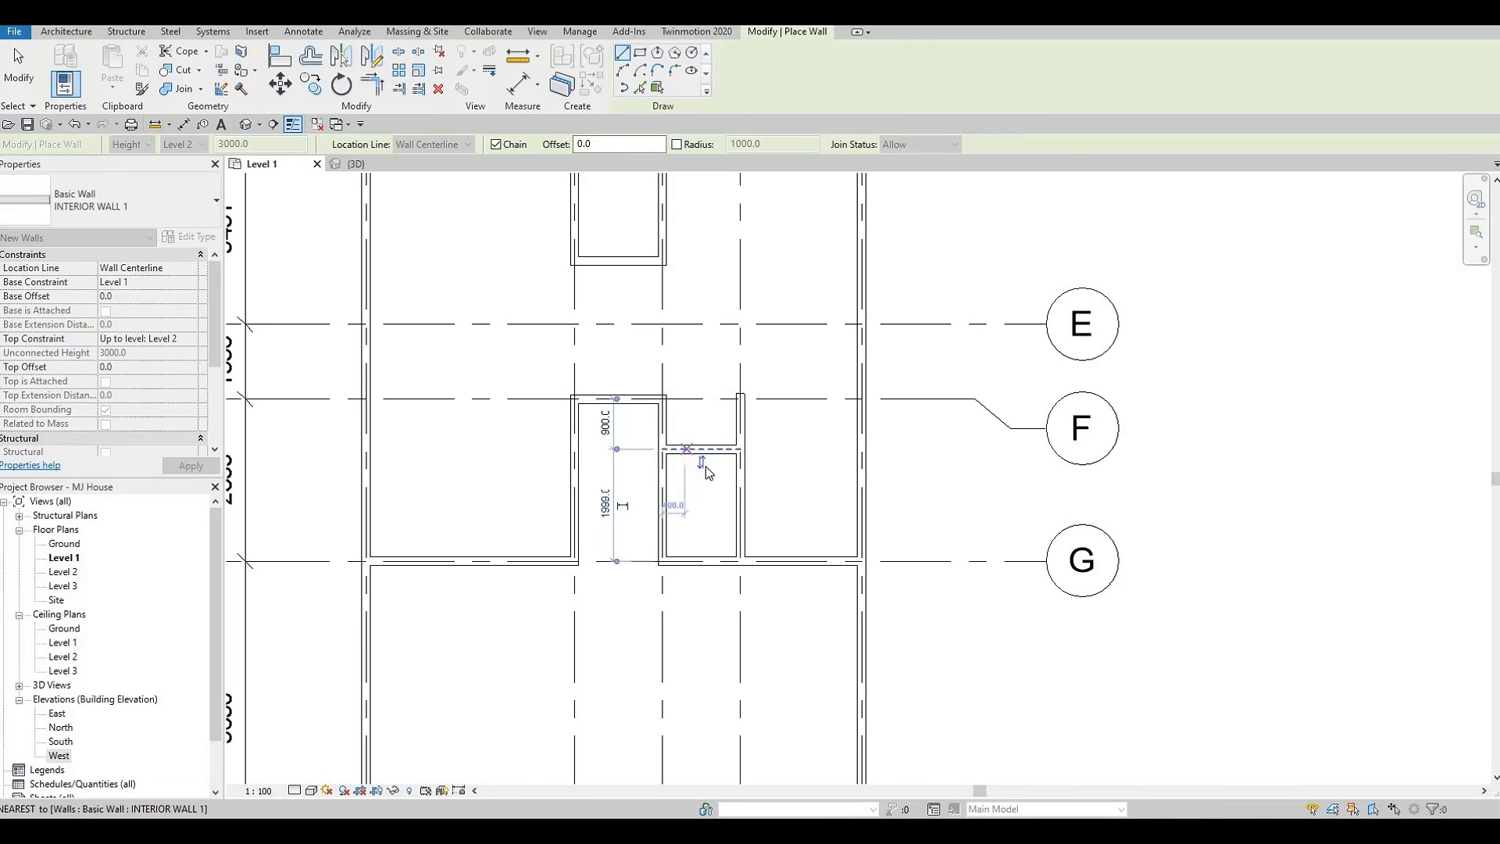
key(Escape)
key(Escape)
key(Escape)
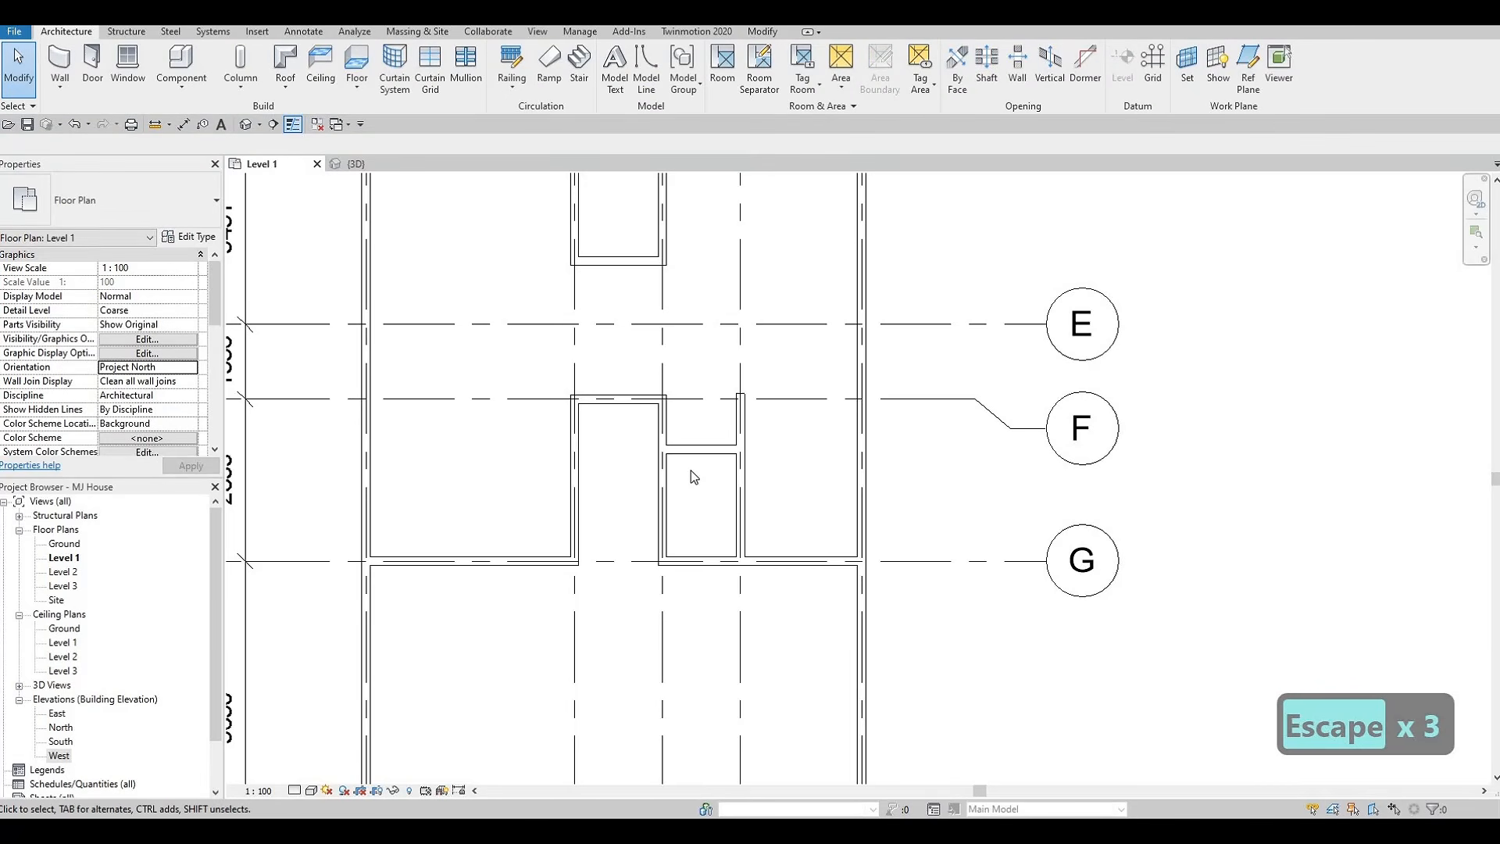
Set the distance from grid G to the short horizontal interior wall between grids 3 and 4 to 2200 mm.
middle_drag(702, 475, 708, 453)
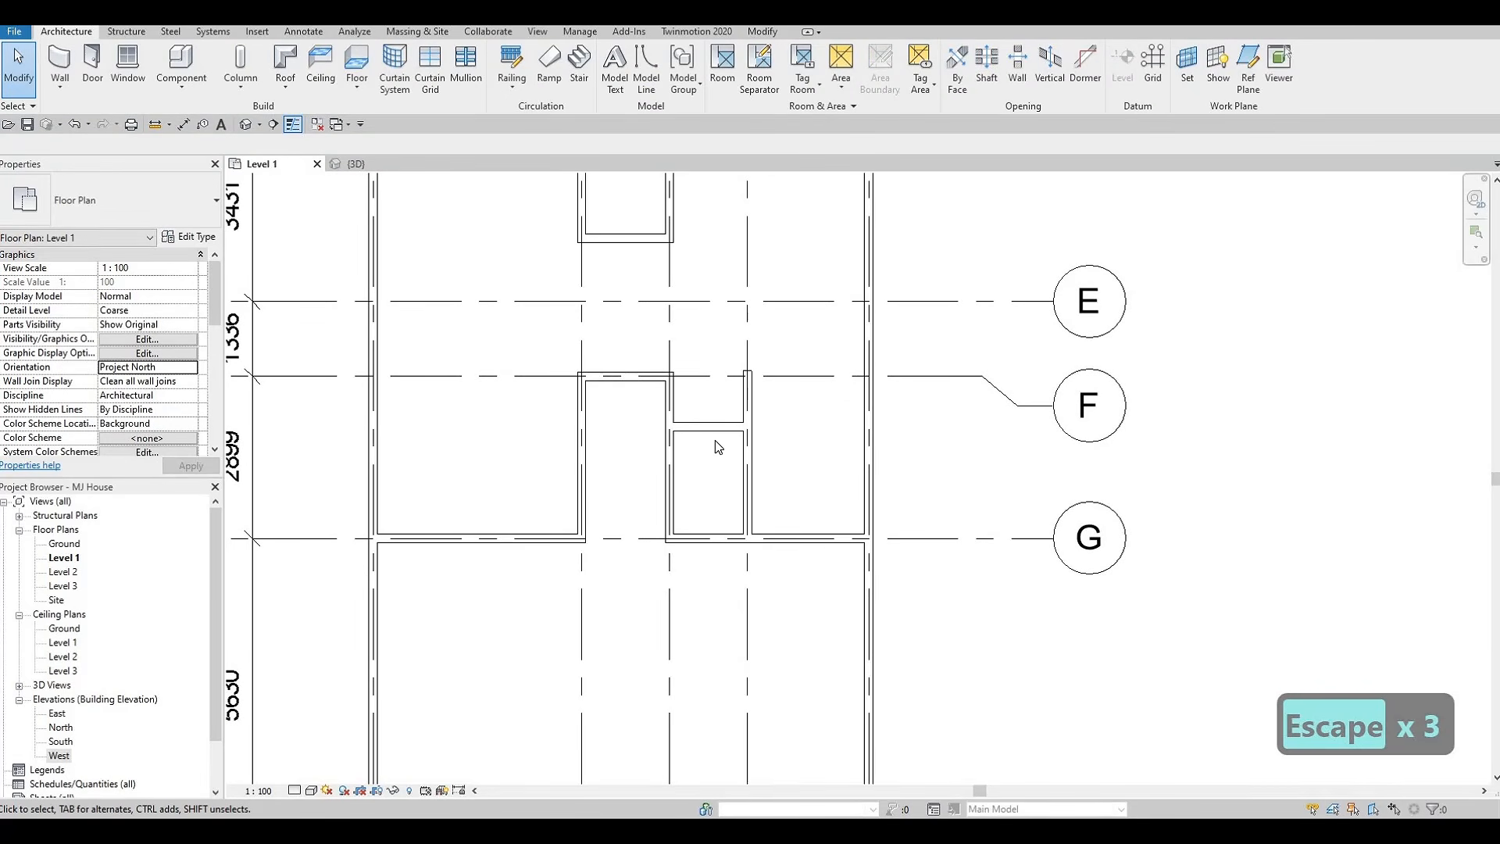
click(714, 434)
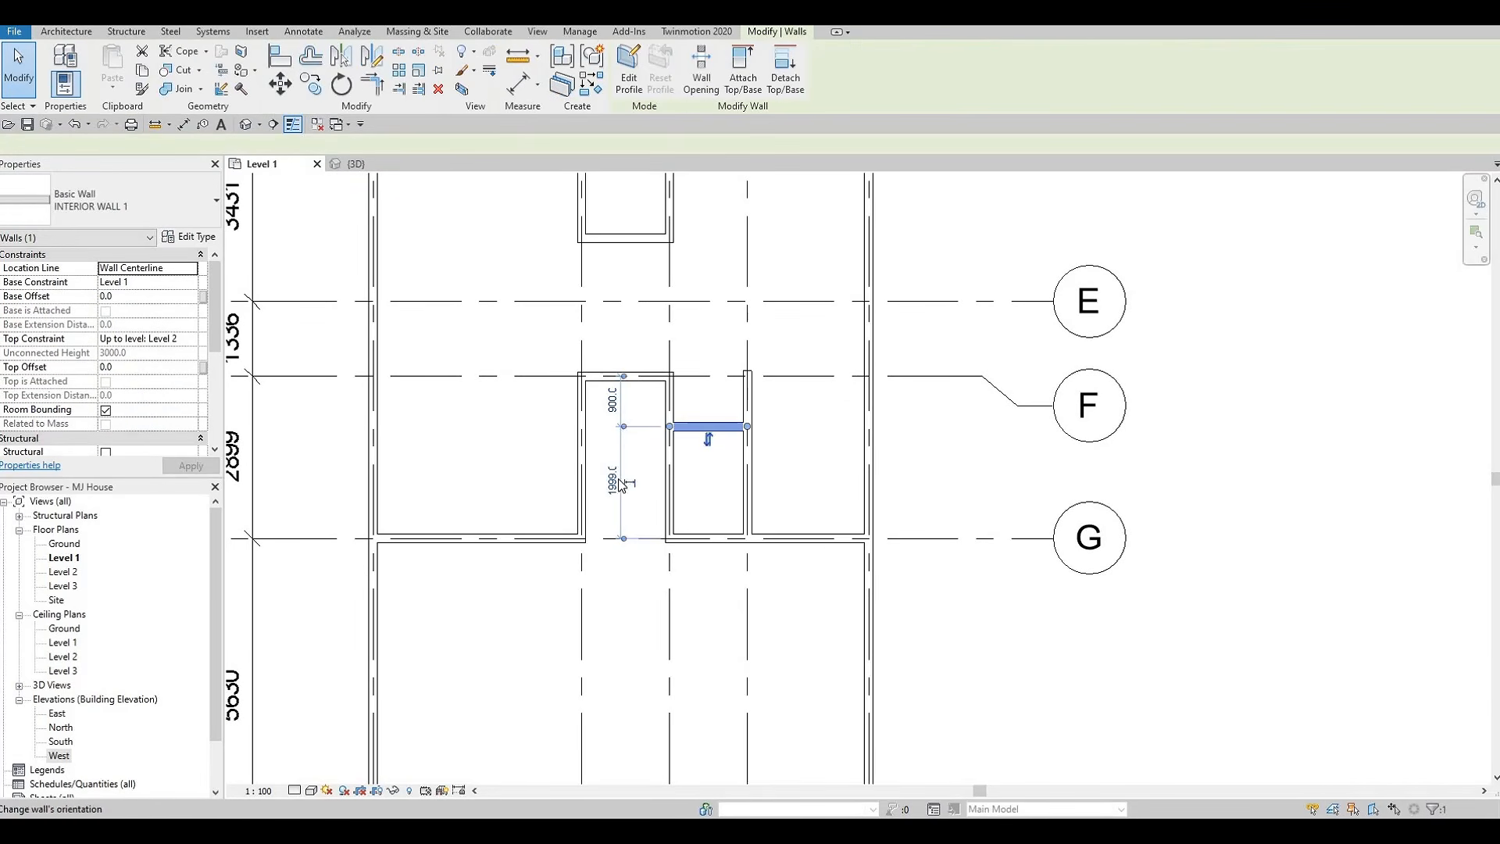
click(628, 487)
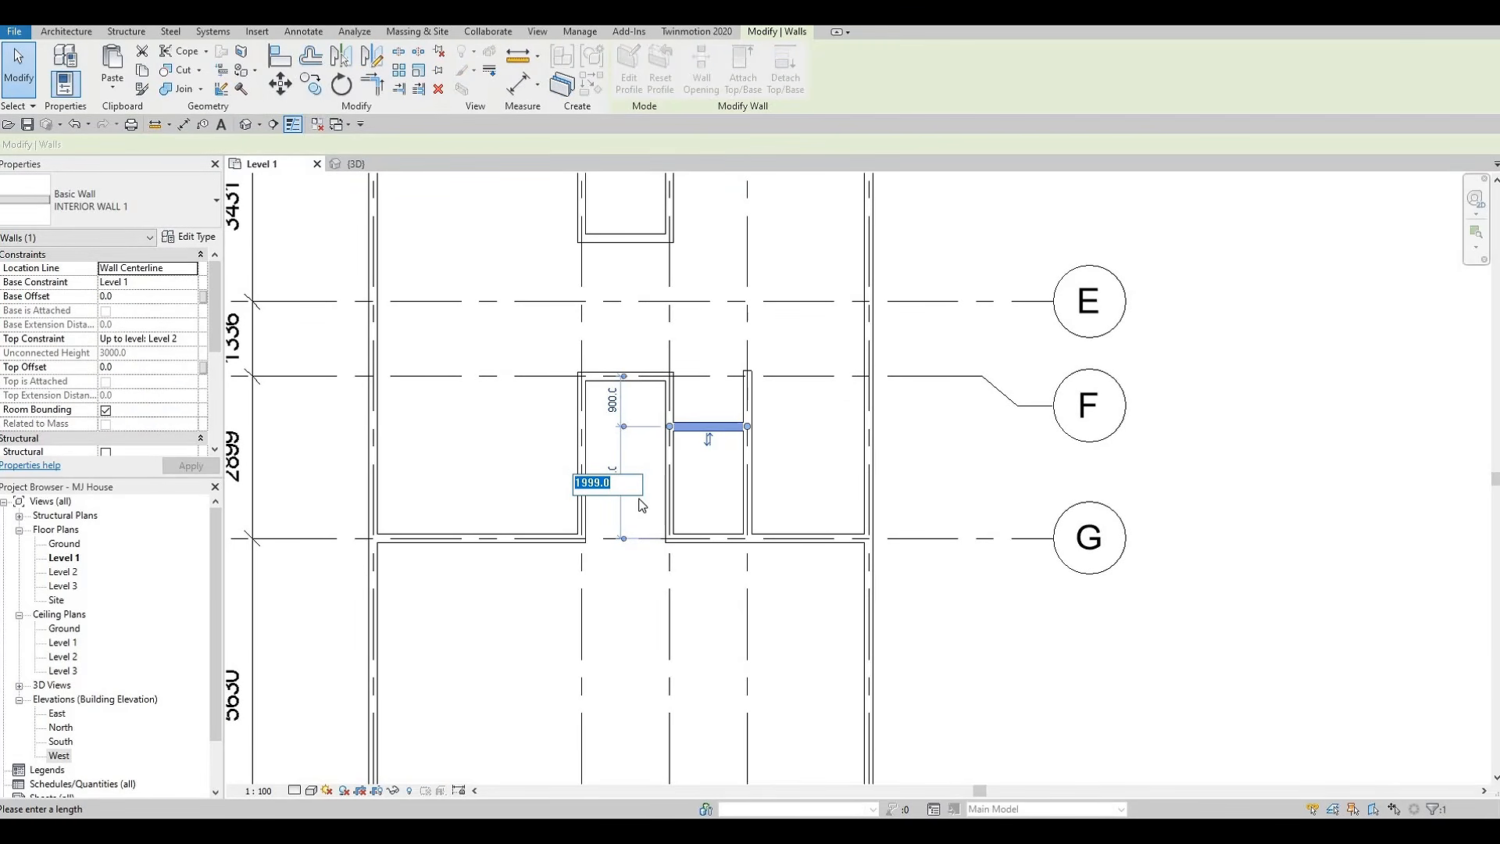
text(2200)
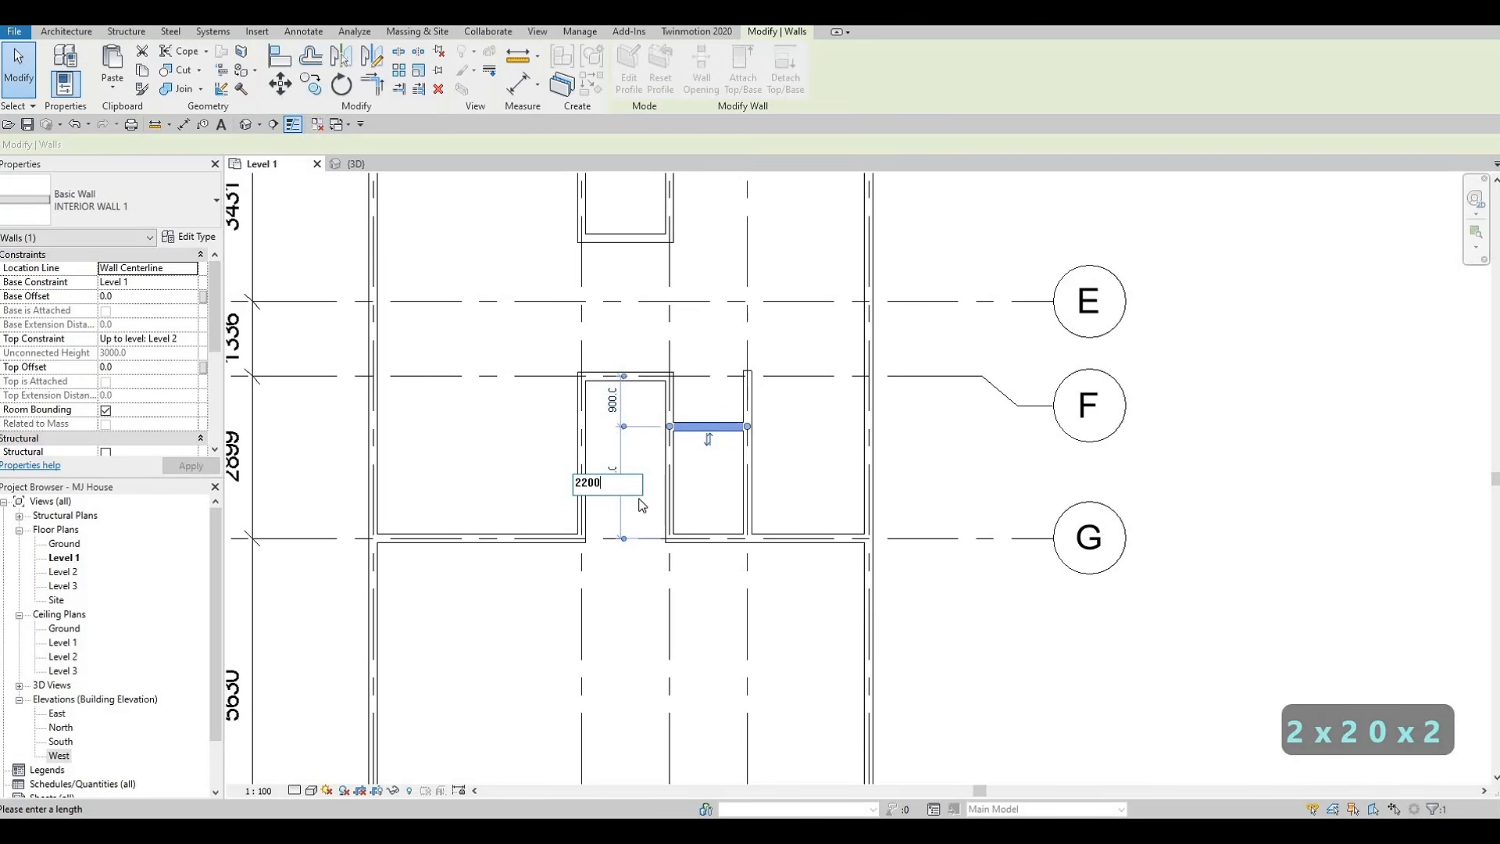
key(Return)
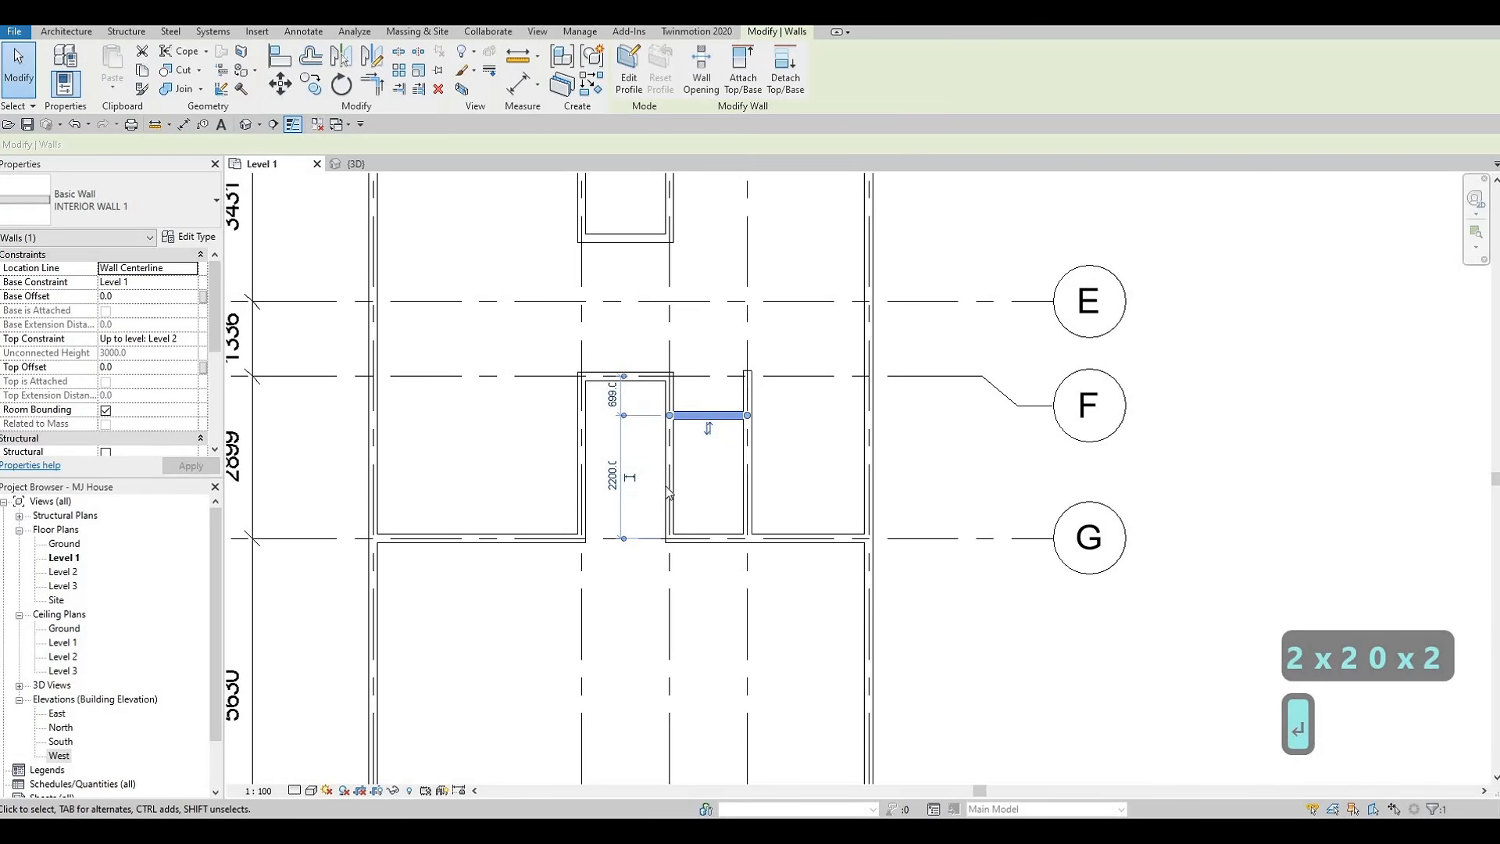
key(Escape)
key(Escape)
click(701, 416)
middle_drag(722, 371, 731, 454)
scroll(655, 415, down, 1)
middle_drag(655, 415, 677, 460)
key(Escape)
key(Escape)
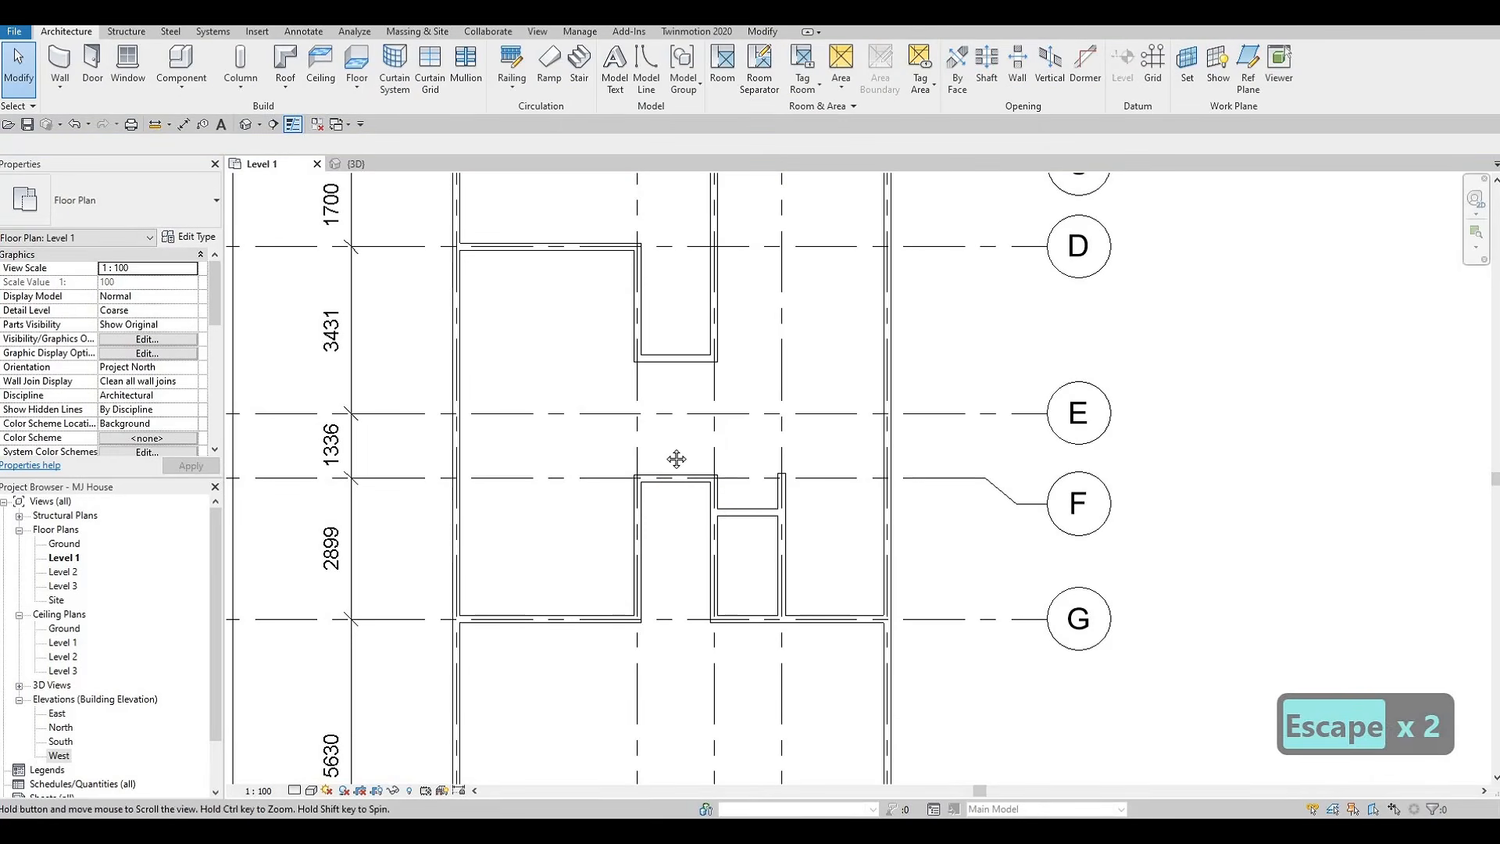
scroll(677, 459, down, 1)
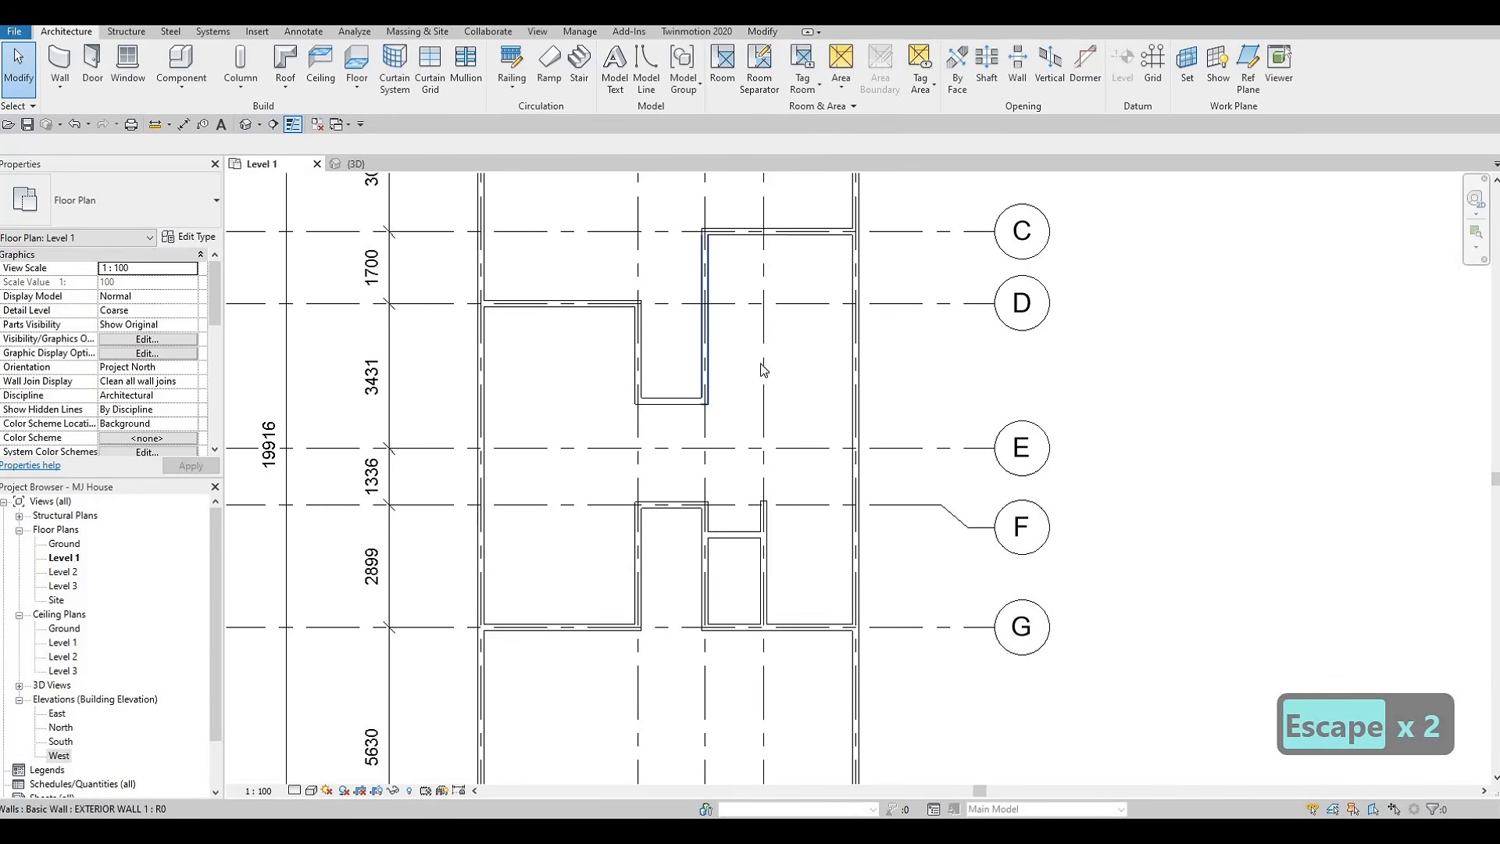
middle_drag(720, 426, 680, 492)
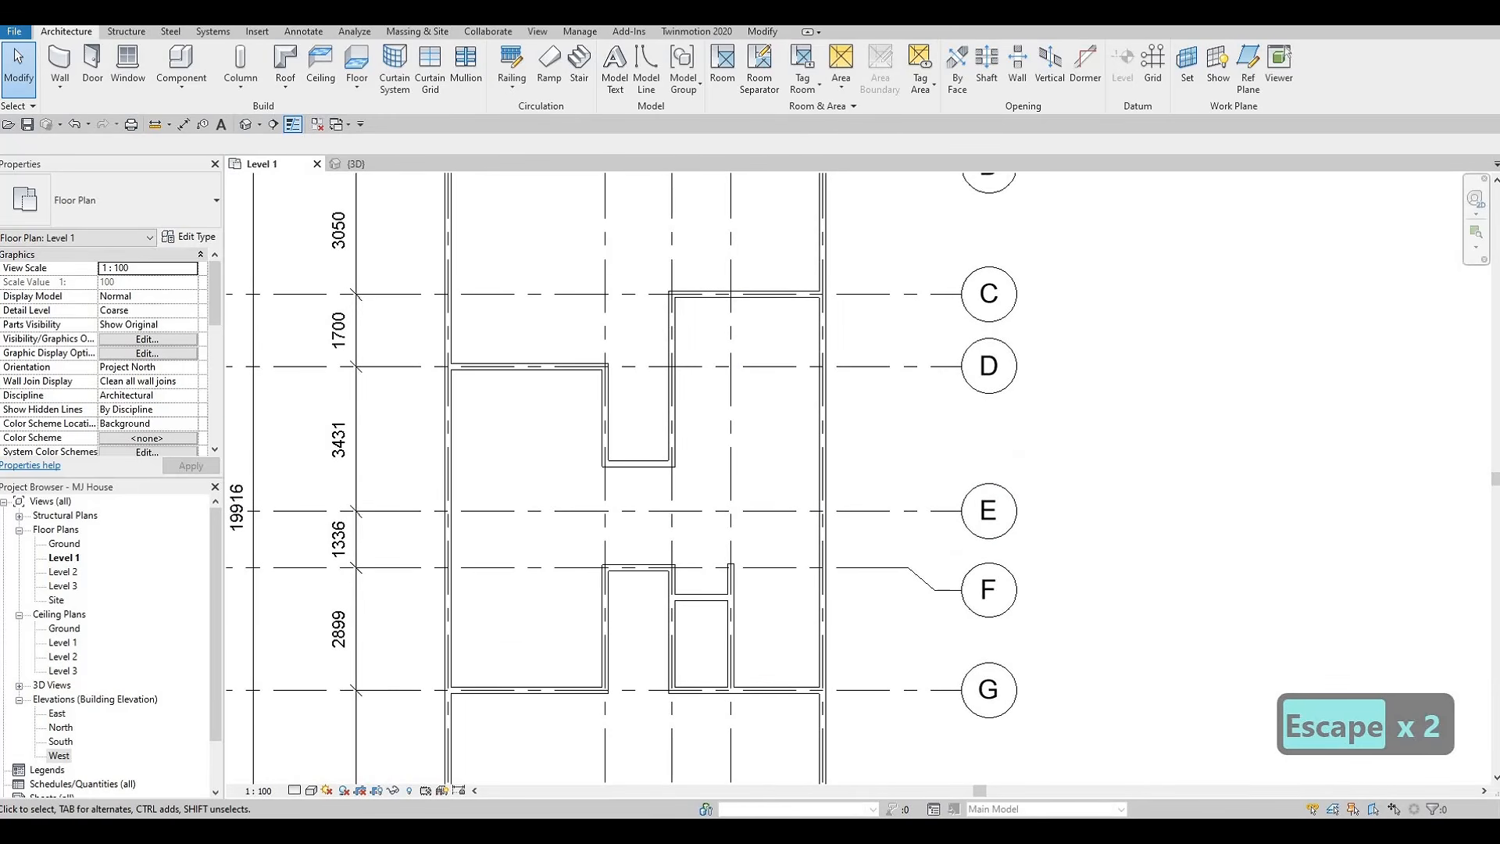
middle_drag(791, 434, 818, 395)
middle_drag(726, 471, 788, 427)
middle_drag(752, 475, 763, 437)
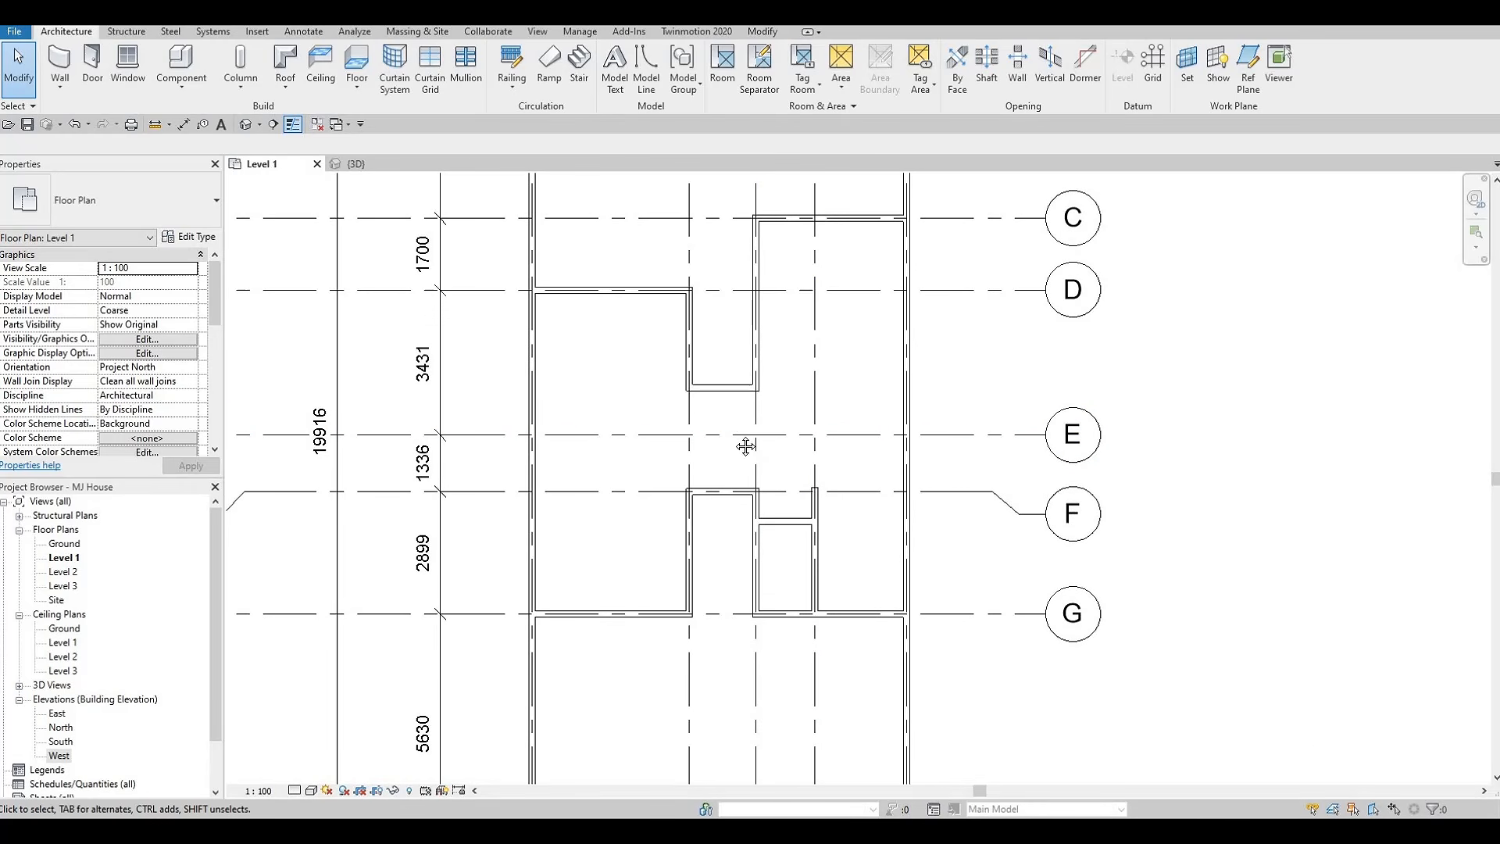
scroll(791, 479, down, 1)
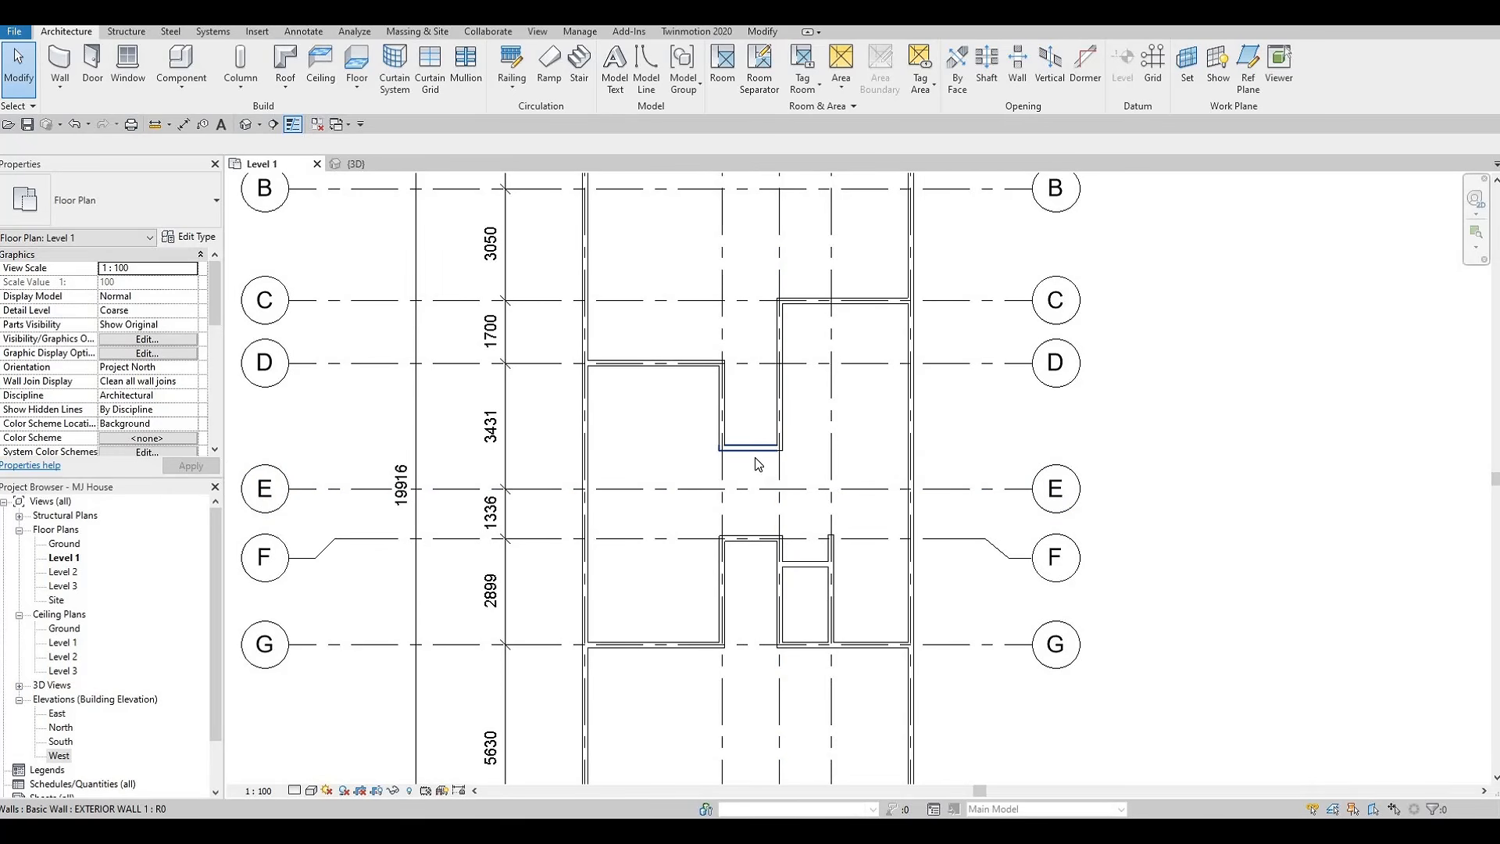
key(F1)
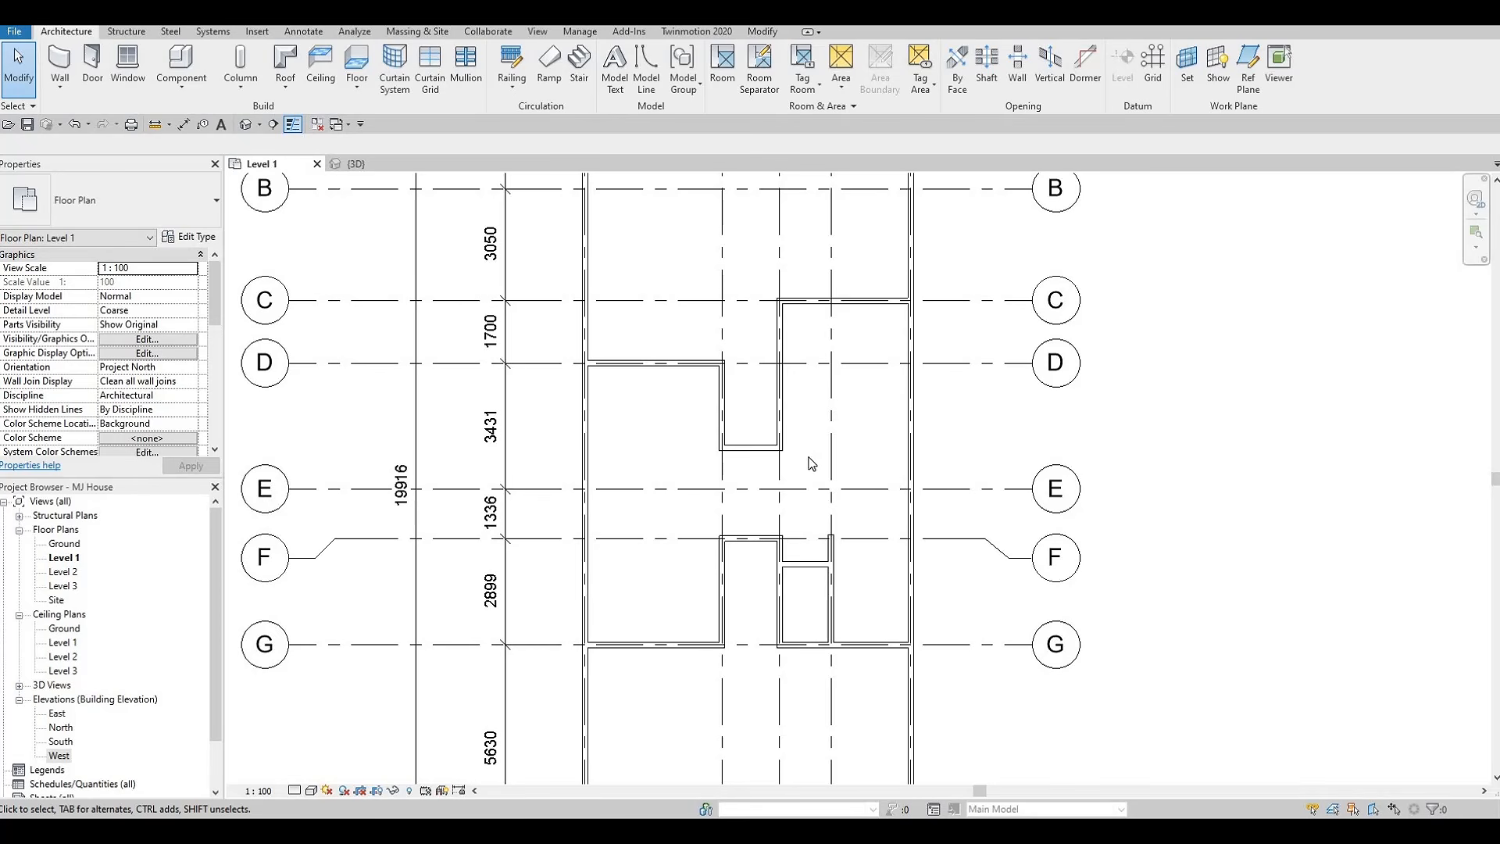
middle_drag(800, 476, 770, 439)
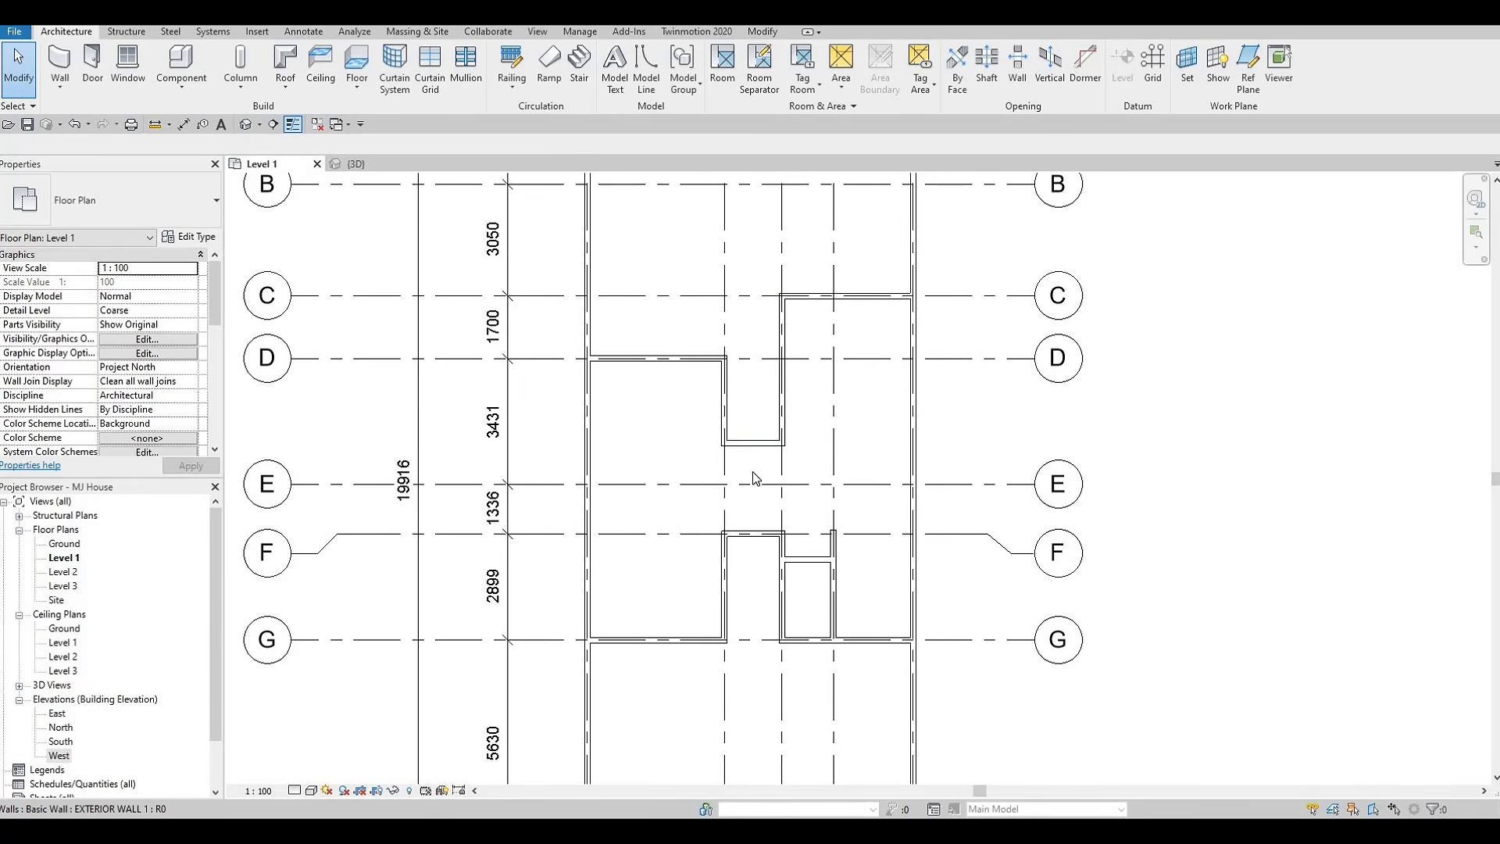
scroll(753, 471, down, 1)
scroll(735, 442, down, 2)
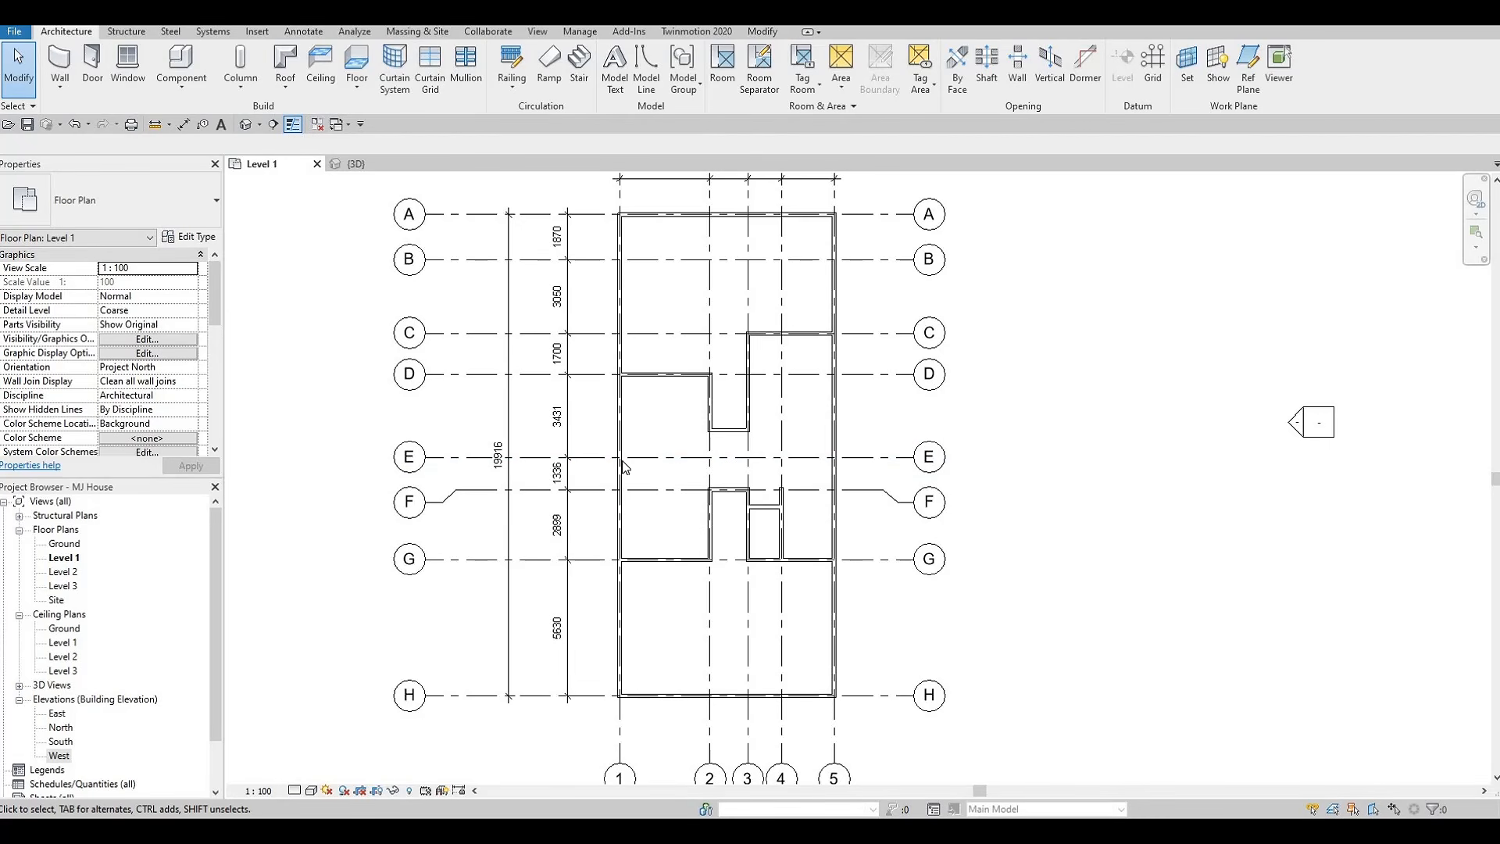
Load the M_Table-Dining family from the Tables folder of the library's Furniture families.
click(251, 31)
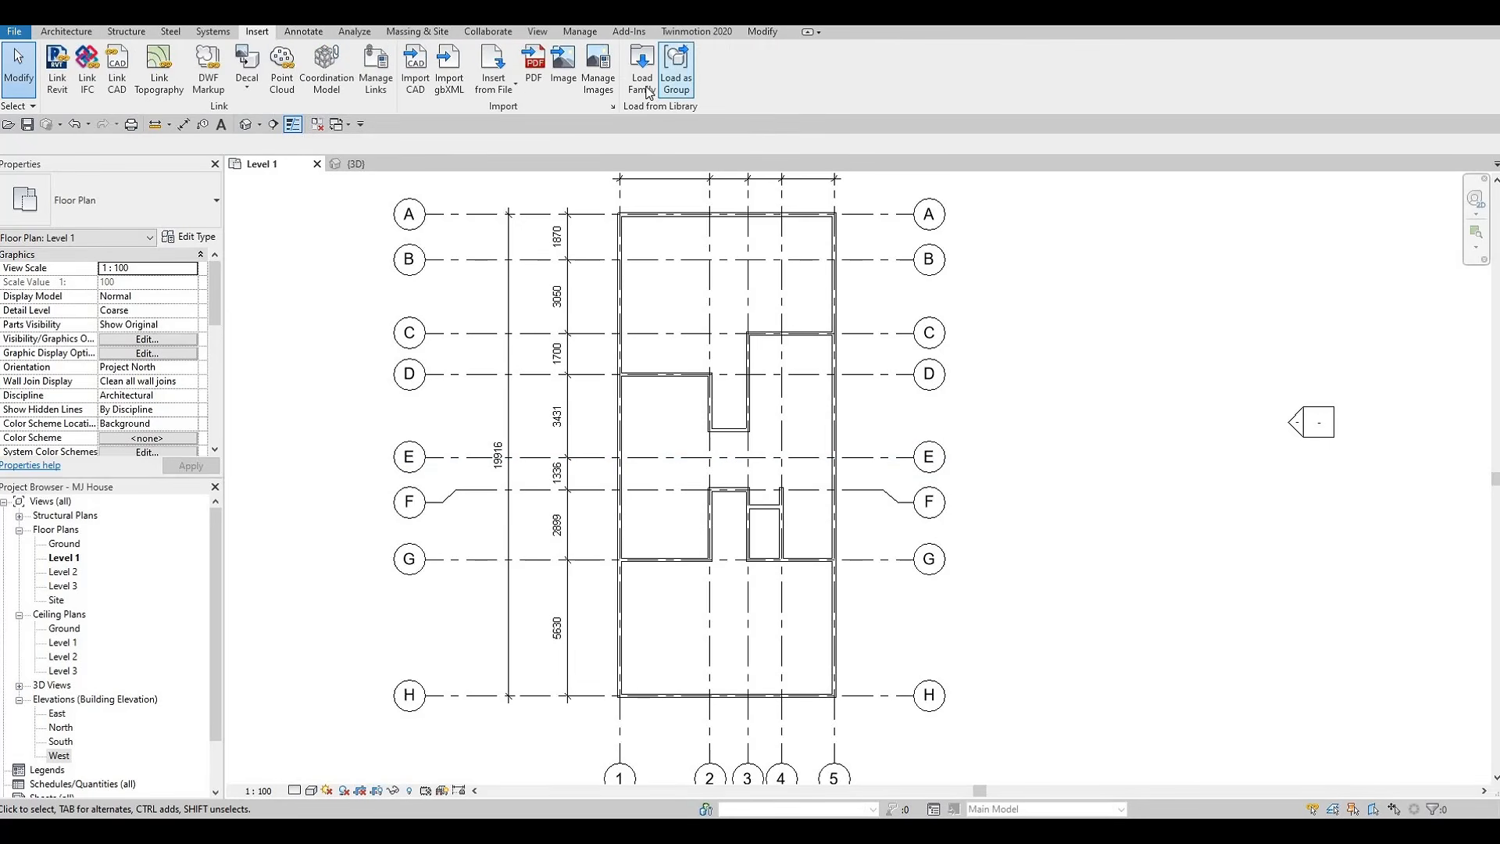
click(641, 71)
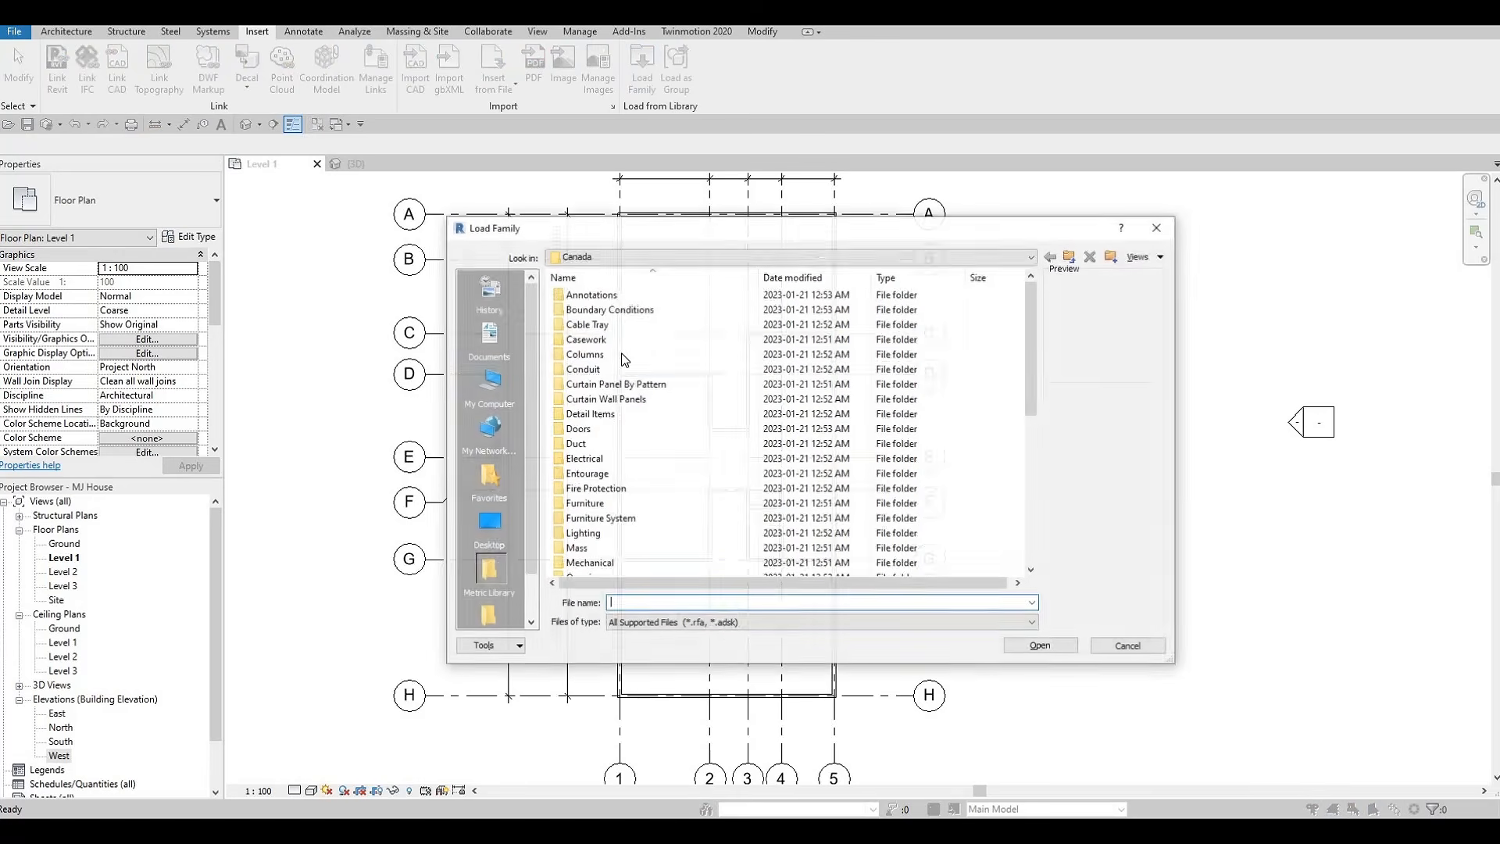
click(594, 503)
key(Return)
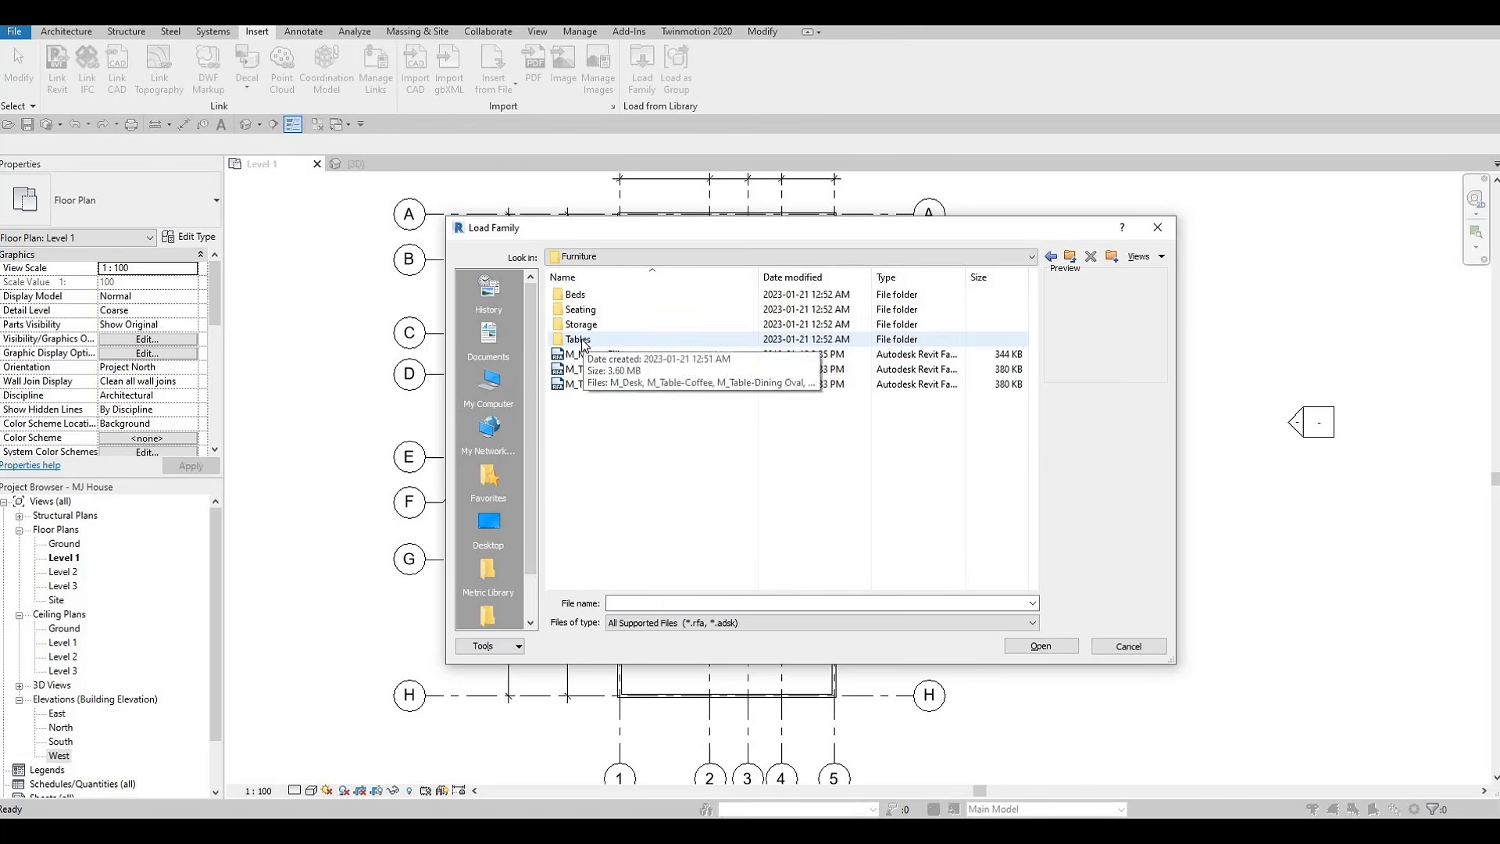
double_click(588, 341)
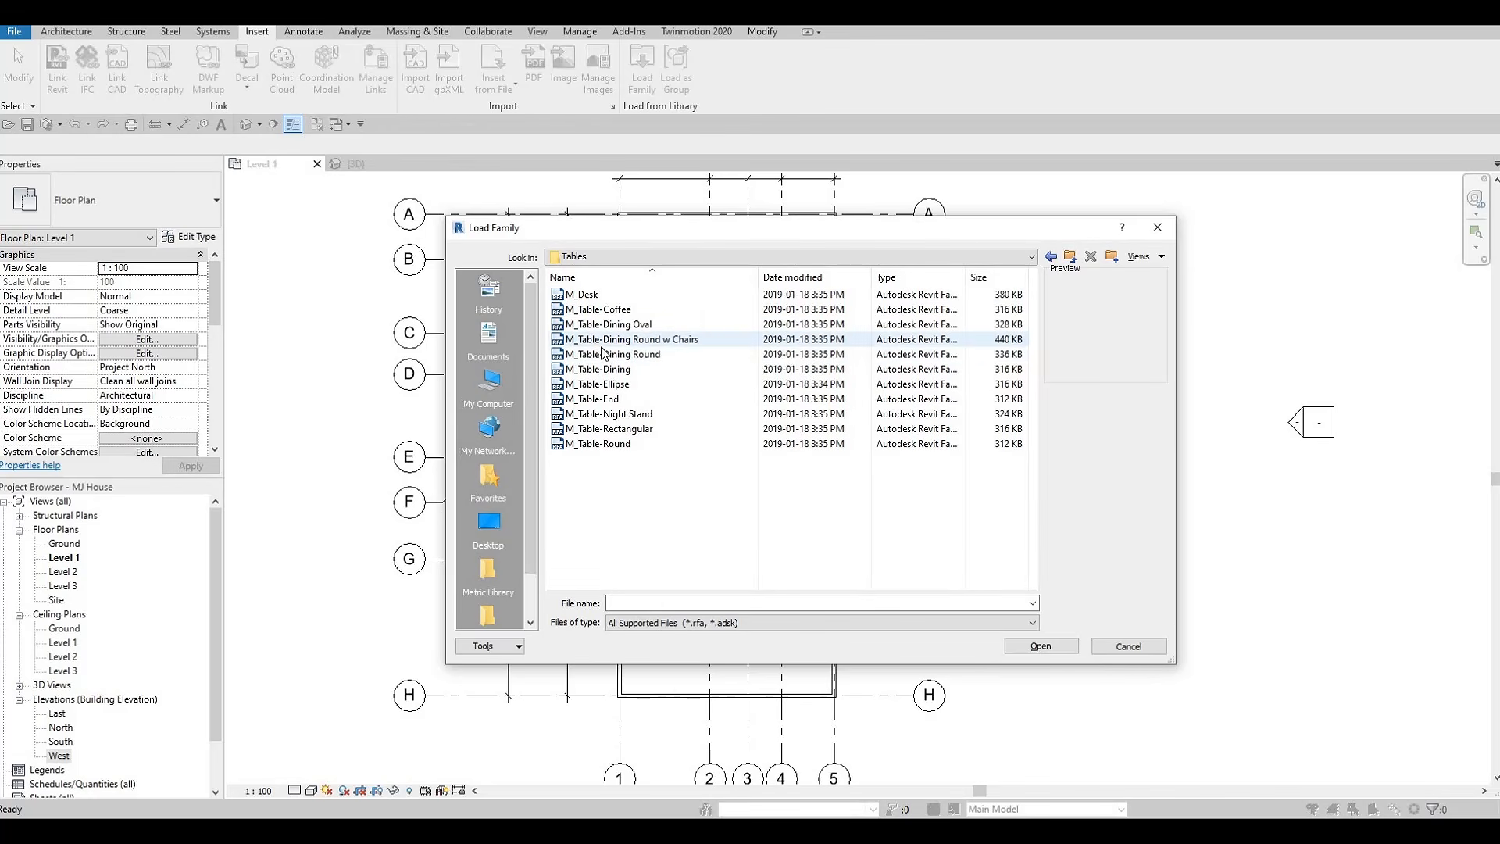
click(590, 299)
key(Down)
key(Down)
key(Down)
key(Down)
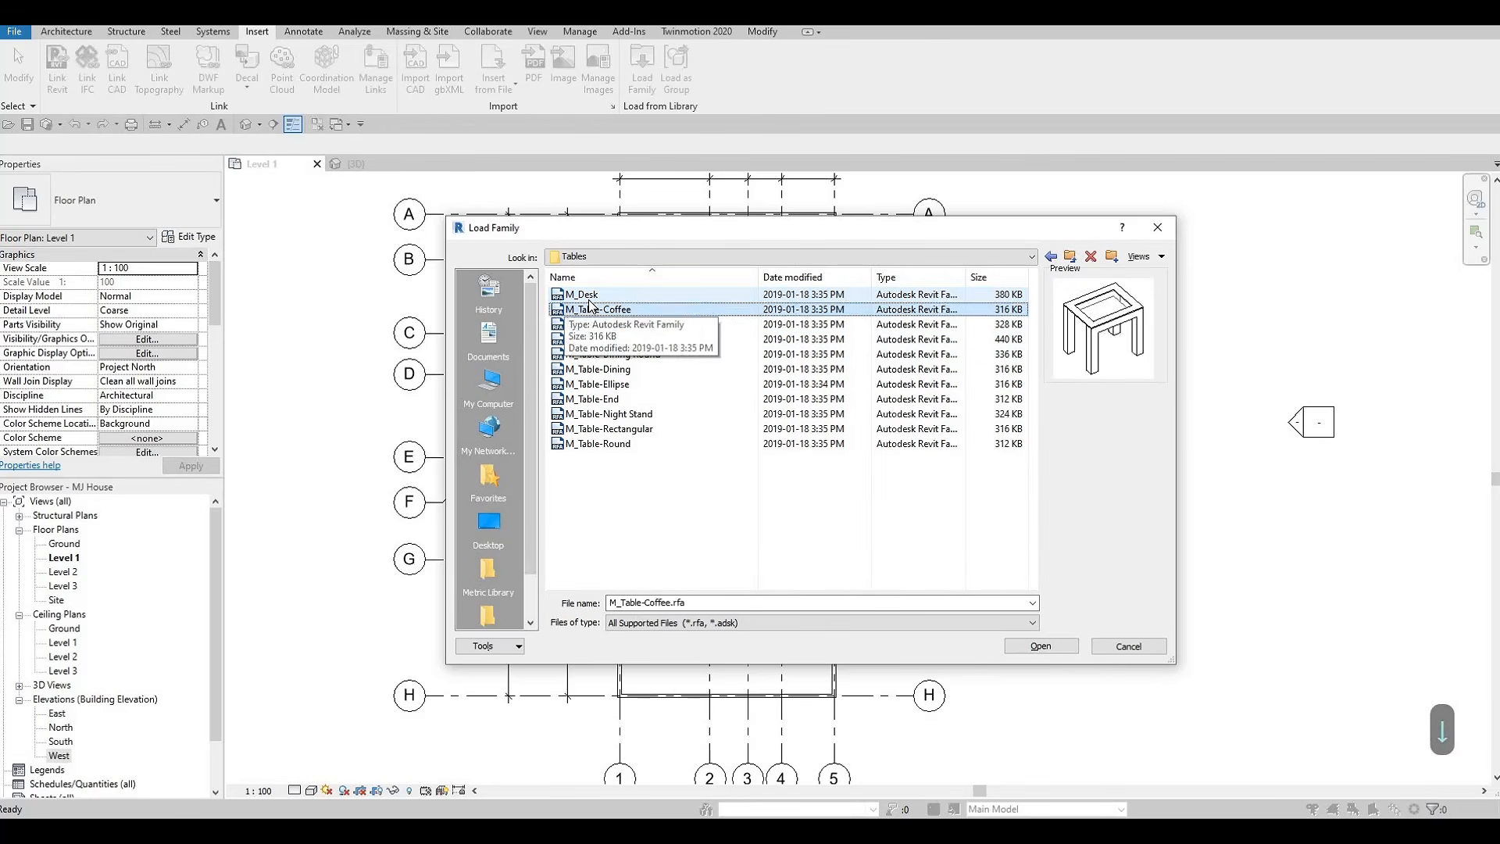
key(Down)
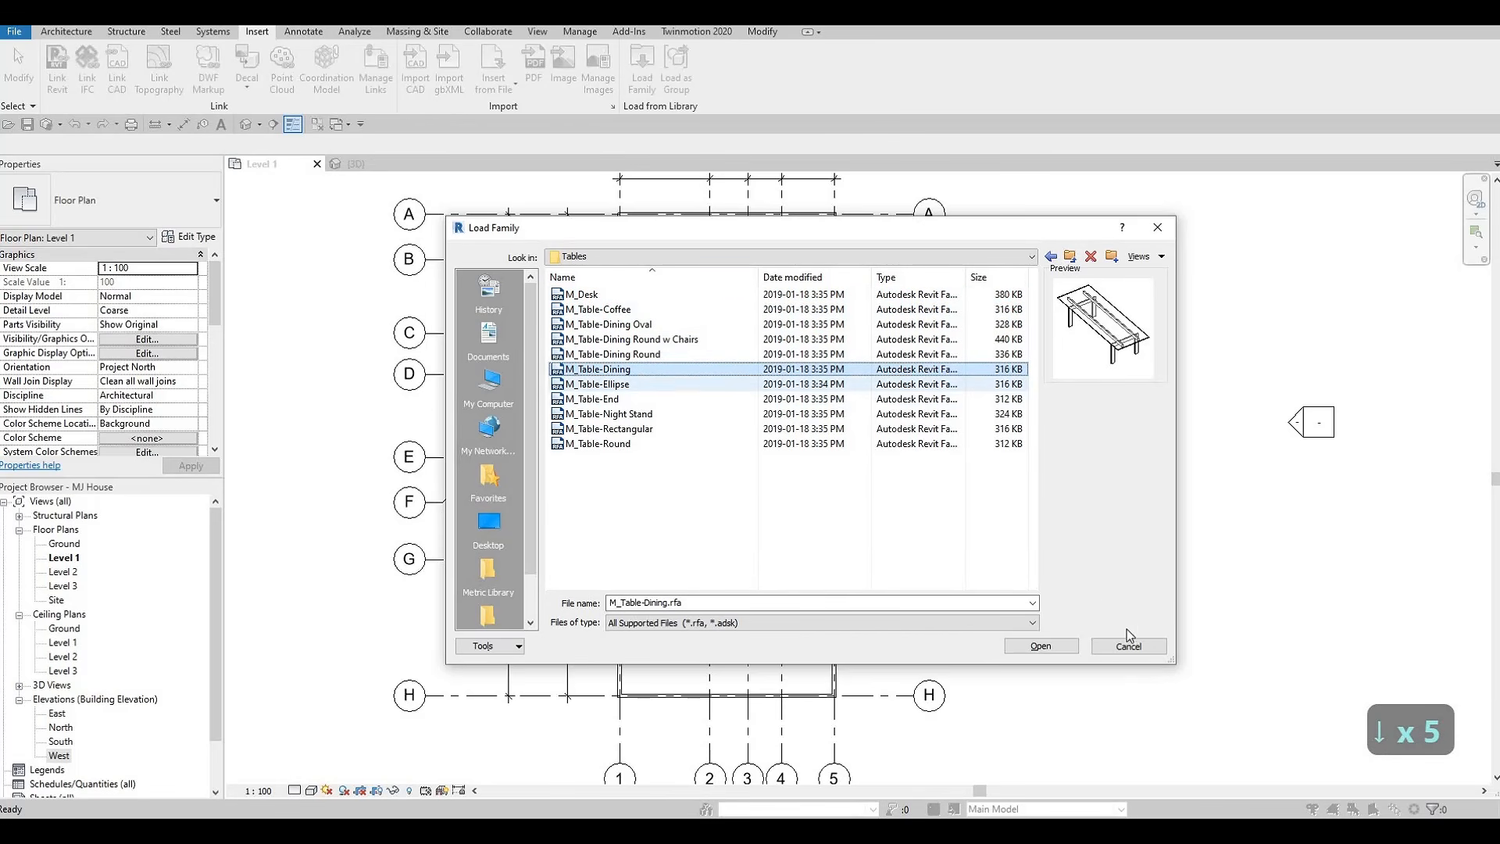
click(1042, 647)
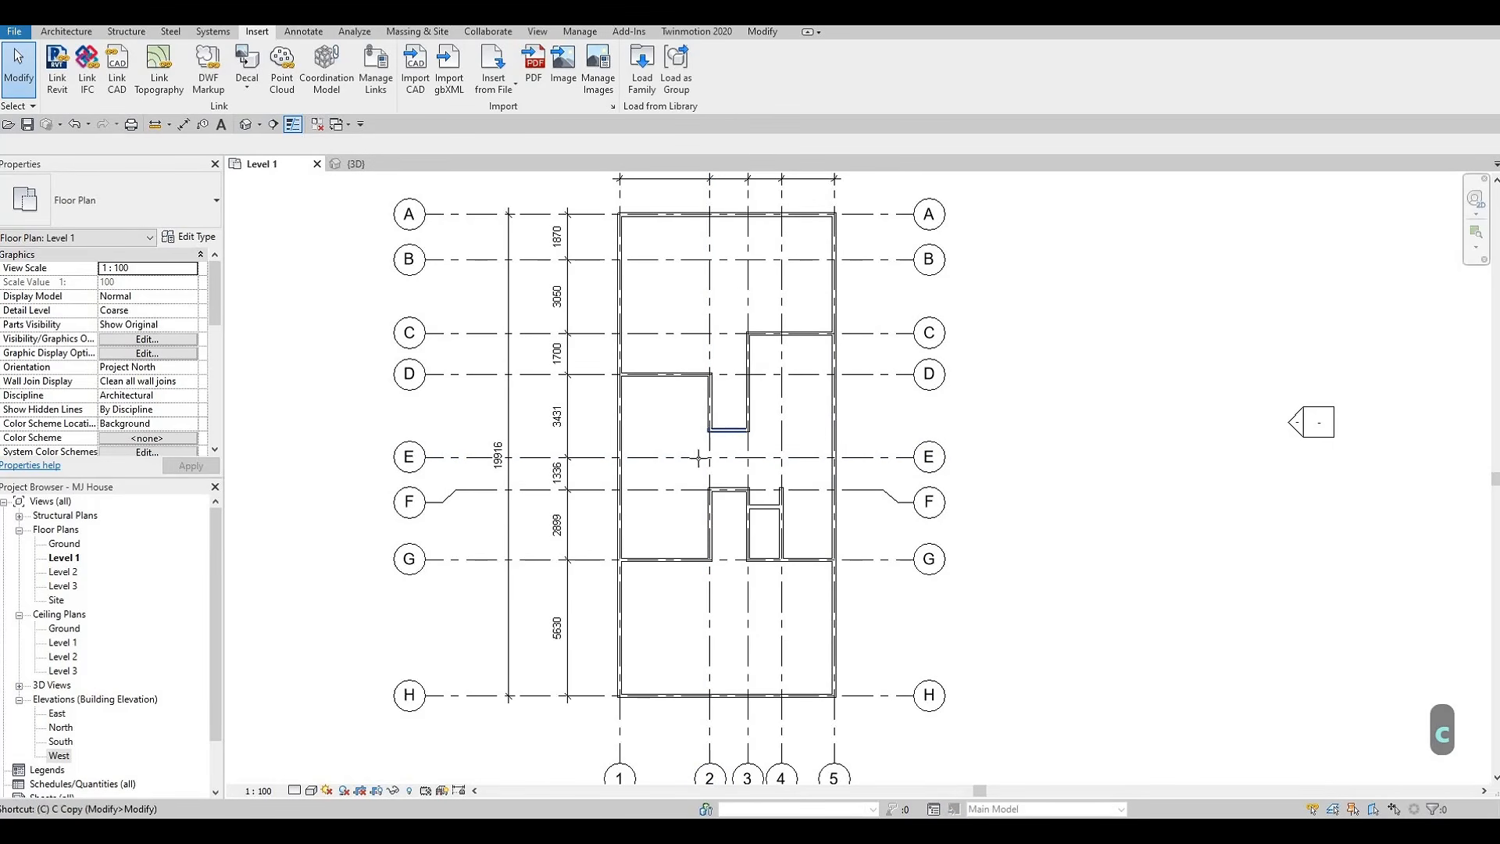
Place a 0762 x 2134mm M_Table-Dining table horizontally in the room between grids 1 and 2, just above grid G.
key(c)
key(m)
scroll(673, 510, up, 2)
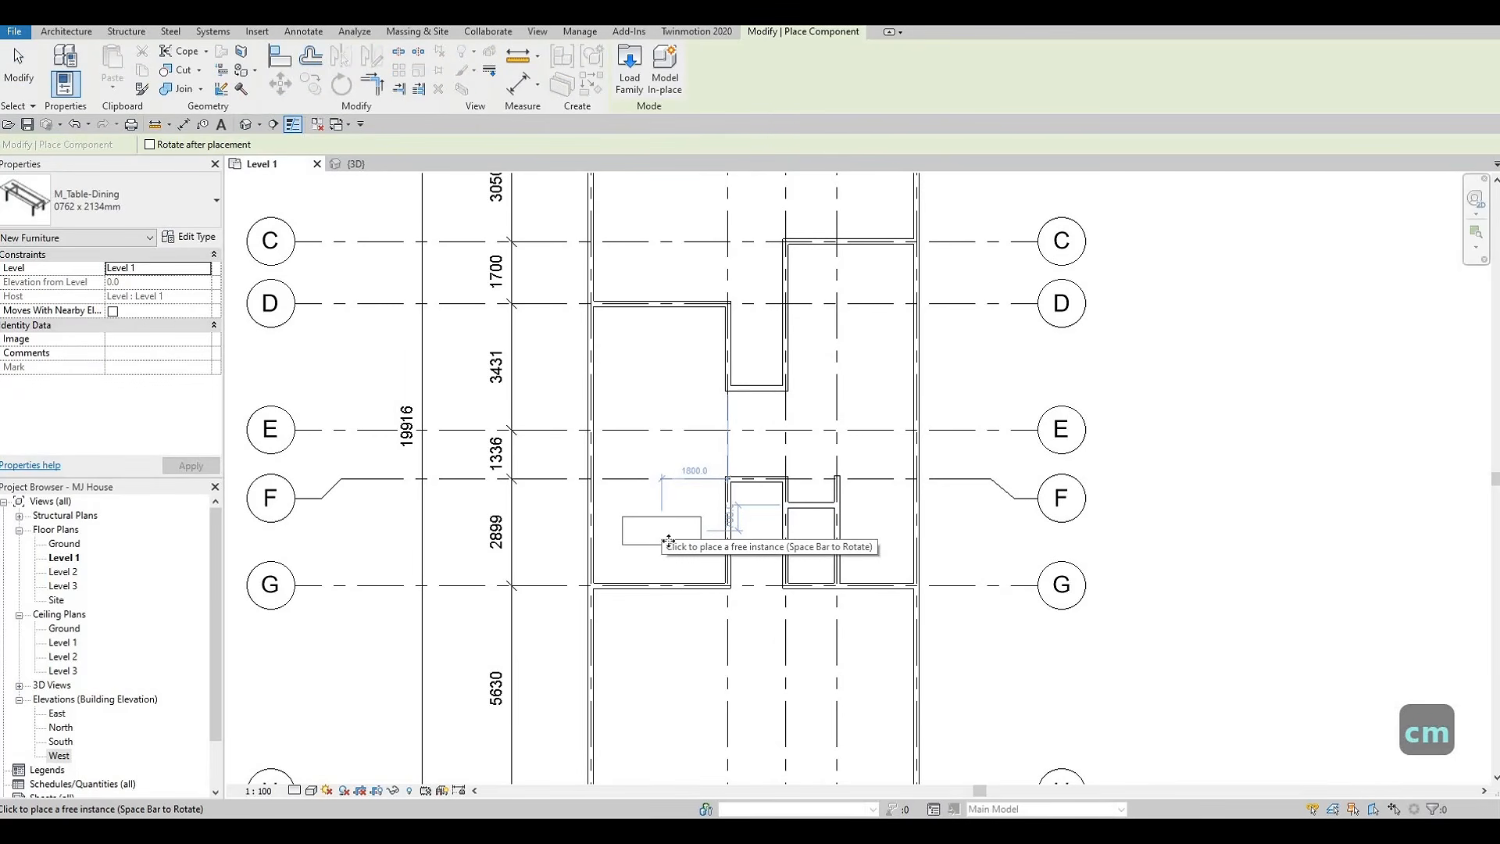
click(661, 530)
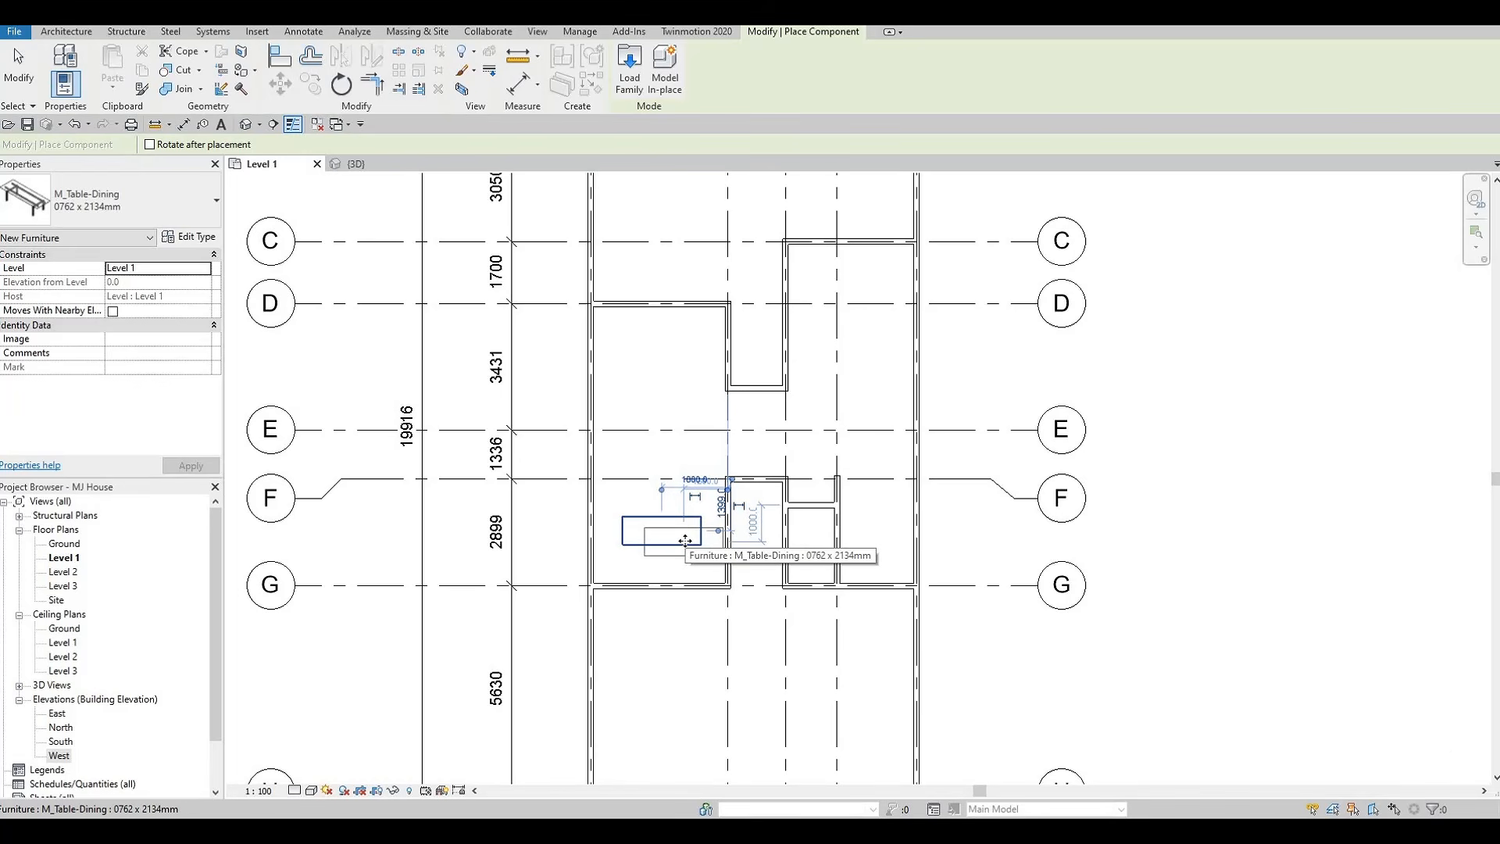
key(Escape)
key(Escape)
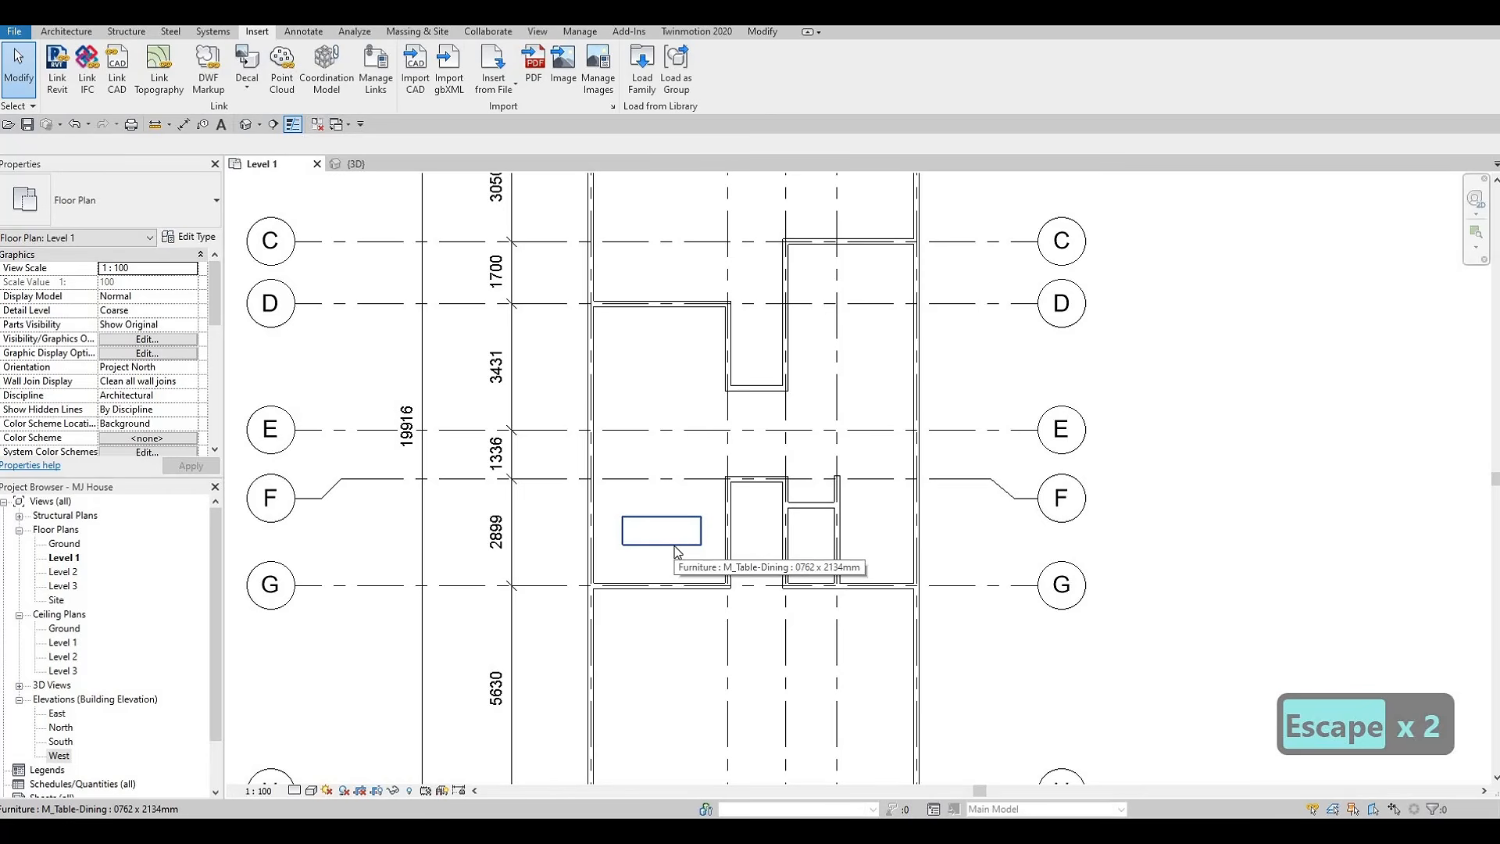
Change the placed dining table's type to 0915 x 1830mm.
click(677, 547)
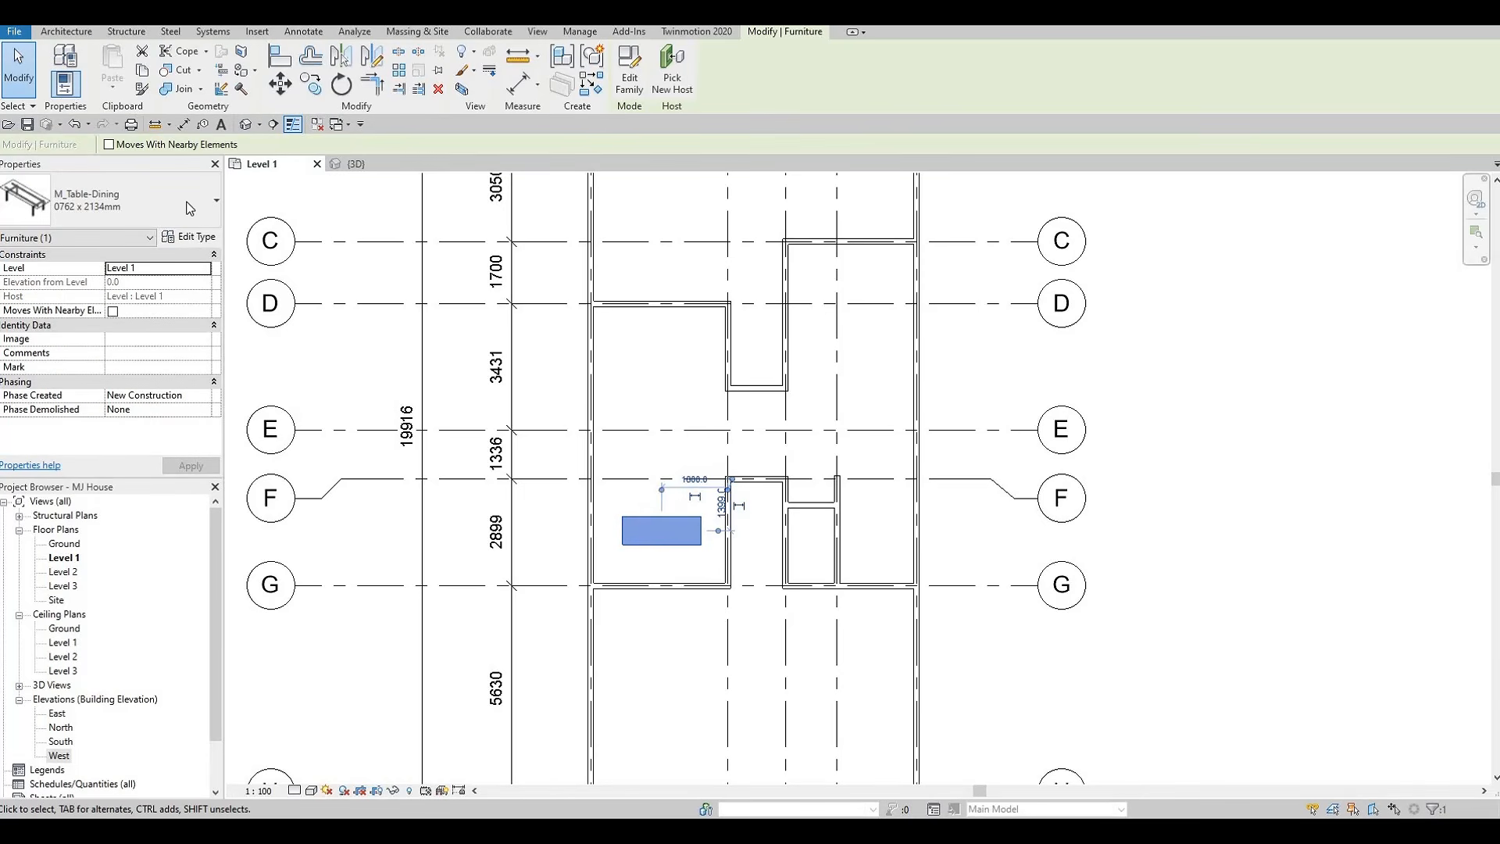
click(189, 208)
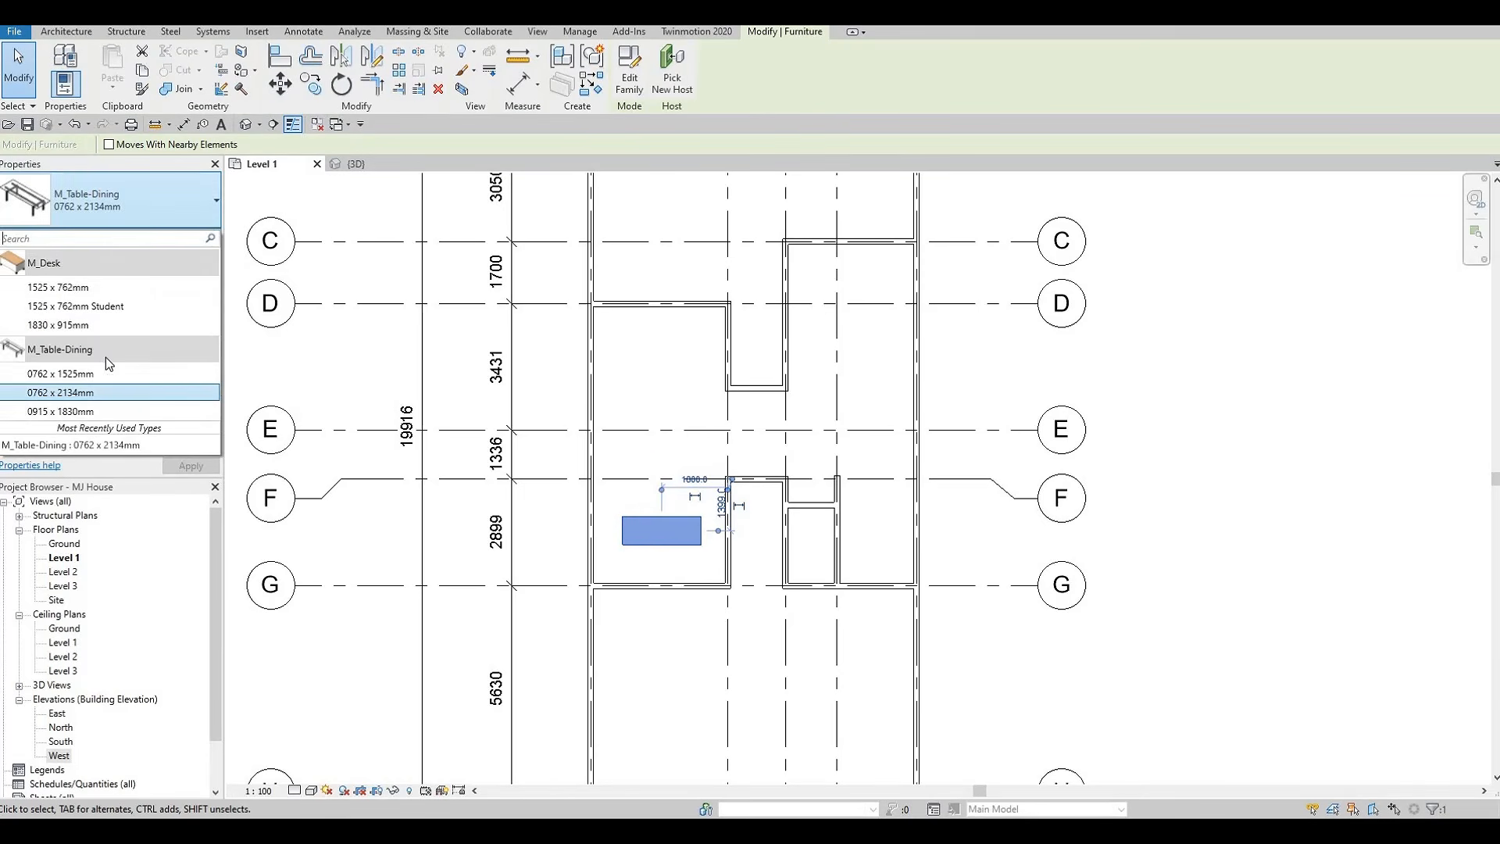
click(61, 411)
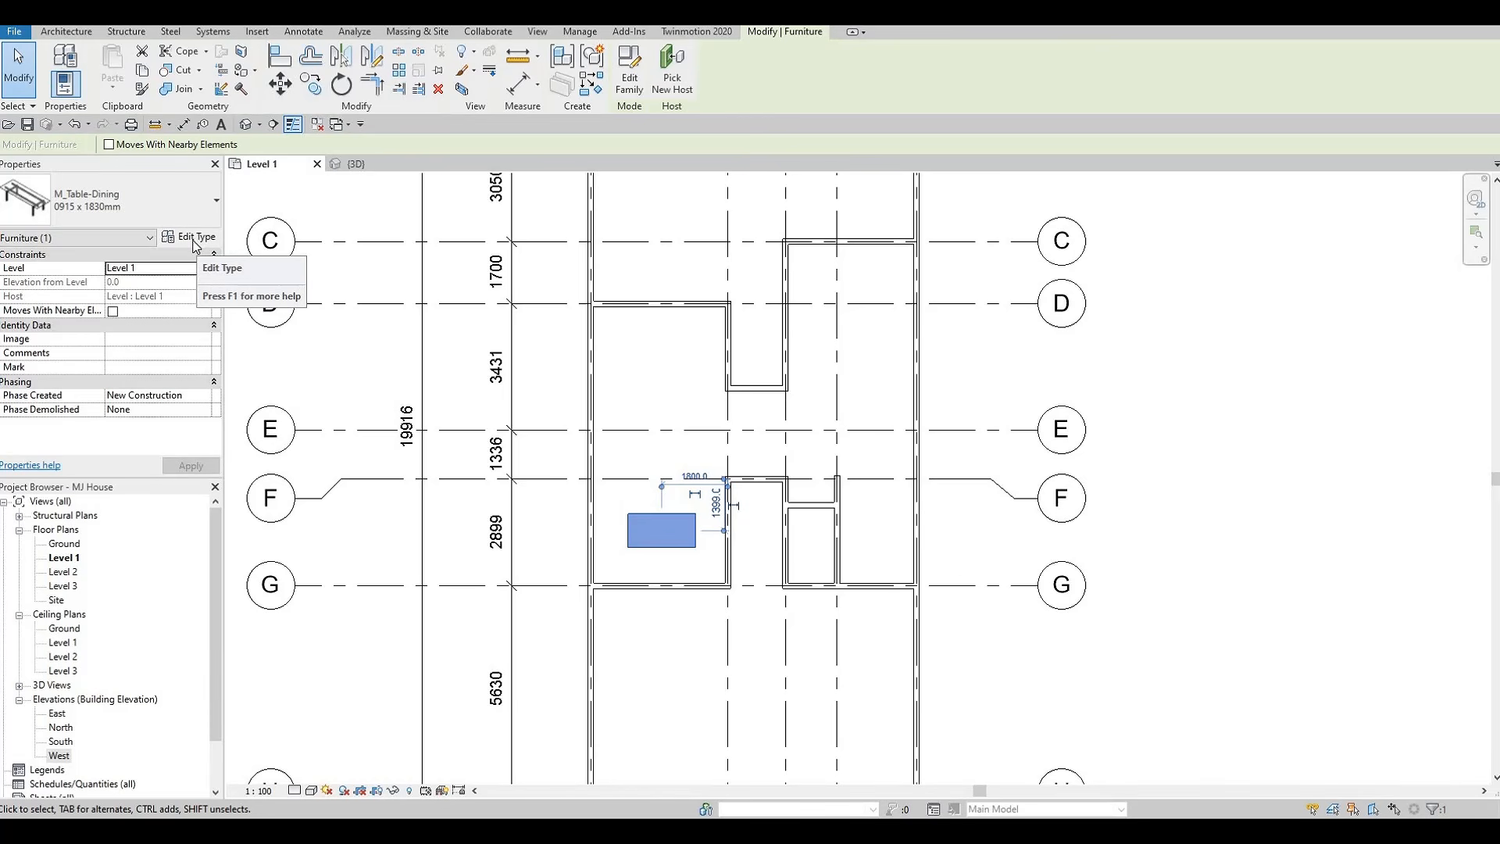
Duplicate the placed table's type as DINING TABLE and enlarge the new type's length and width.
click(194, 238)
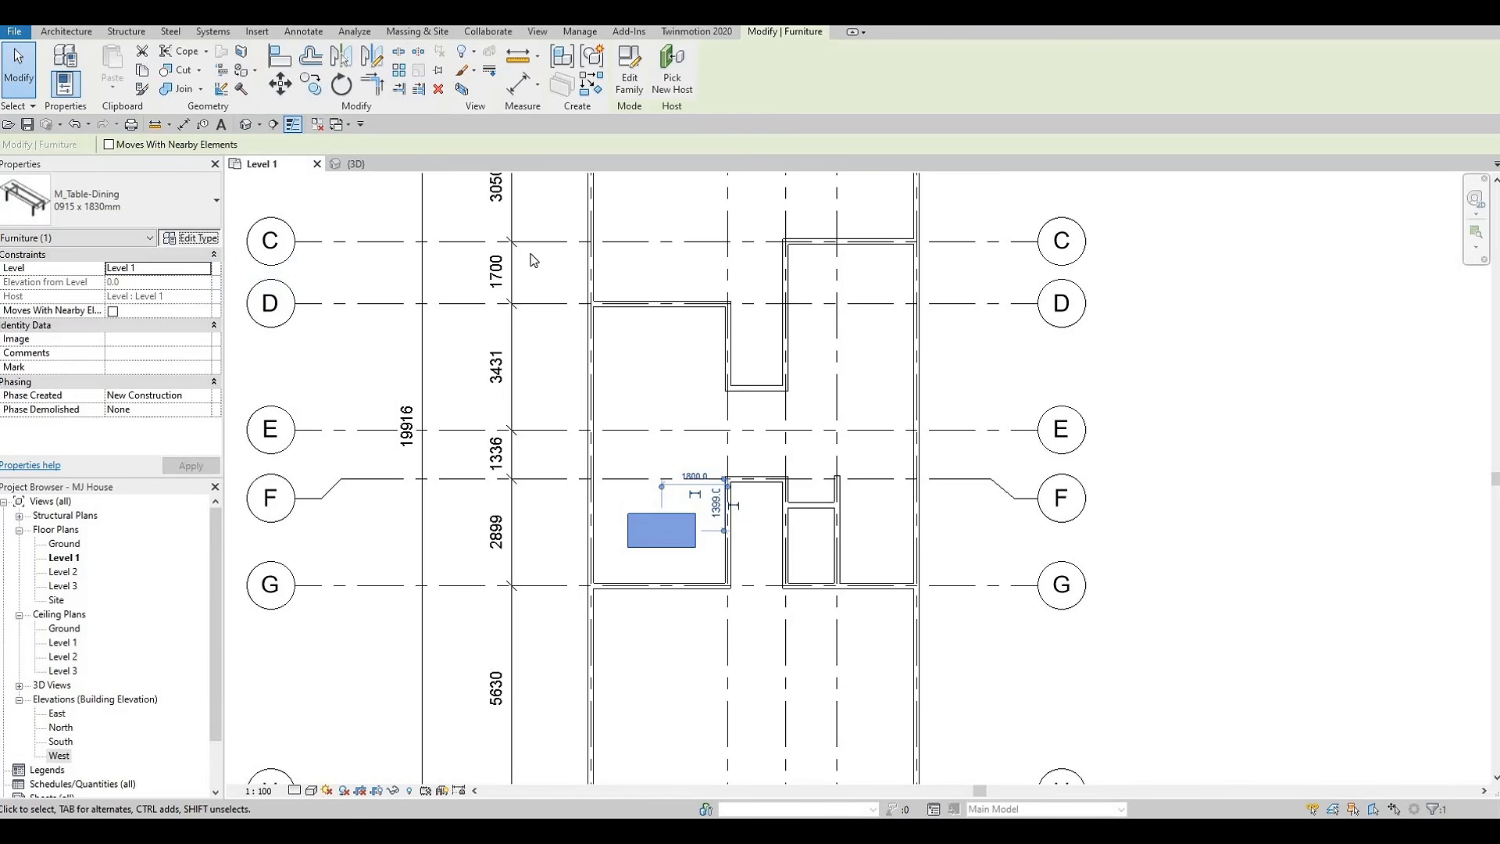
click(1285, 195)
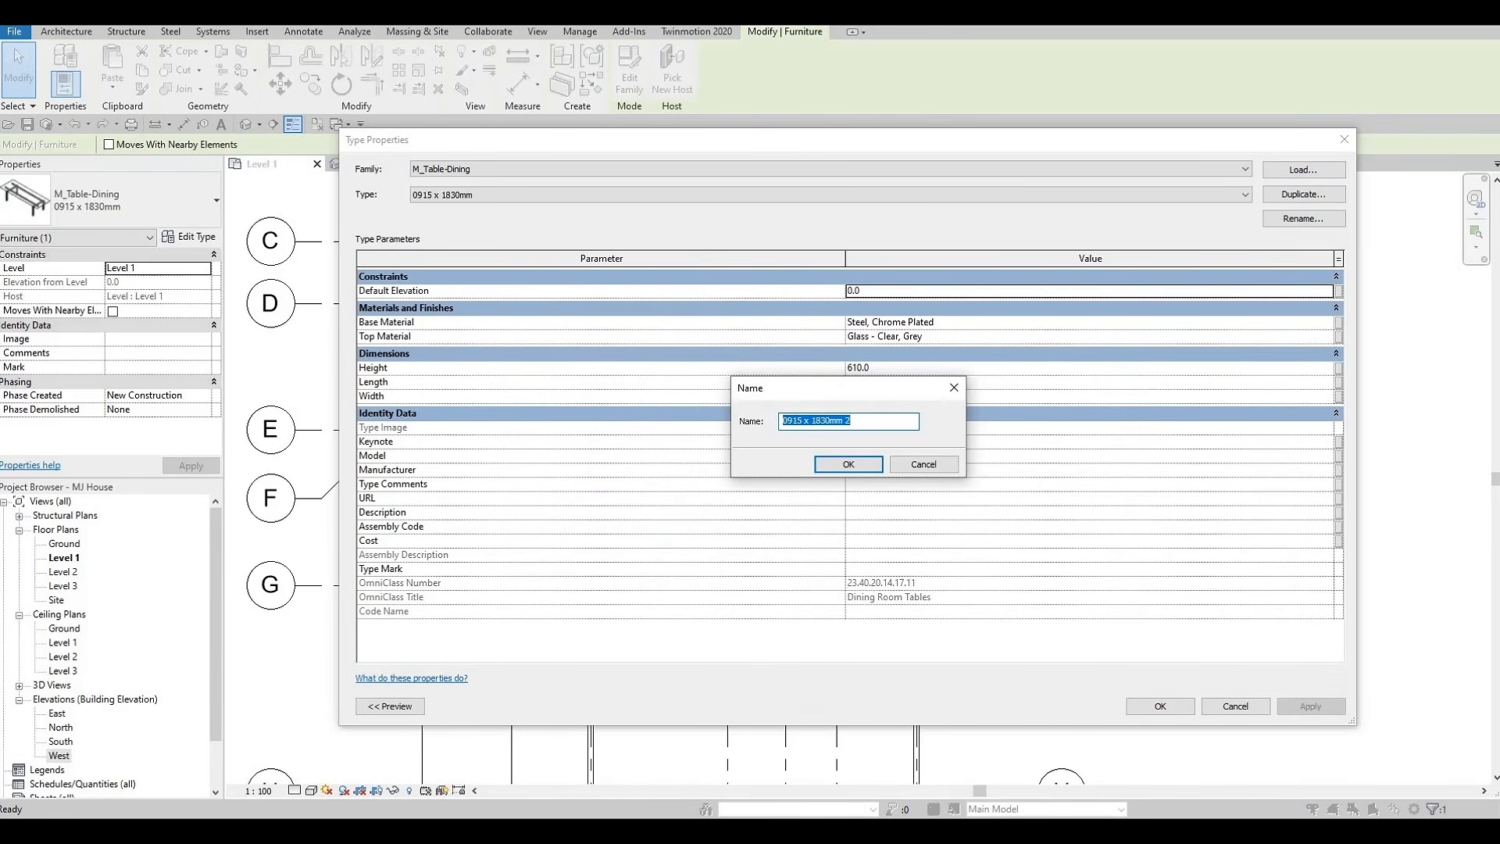
text(DINING )
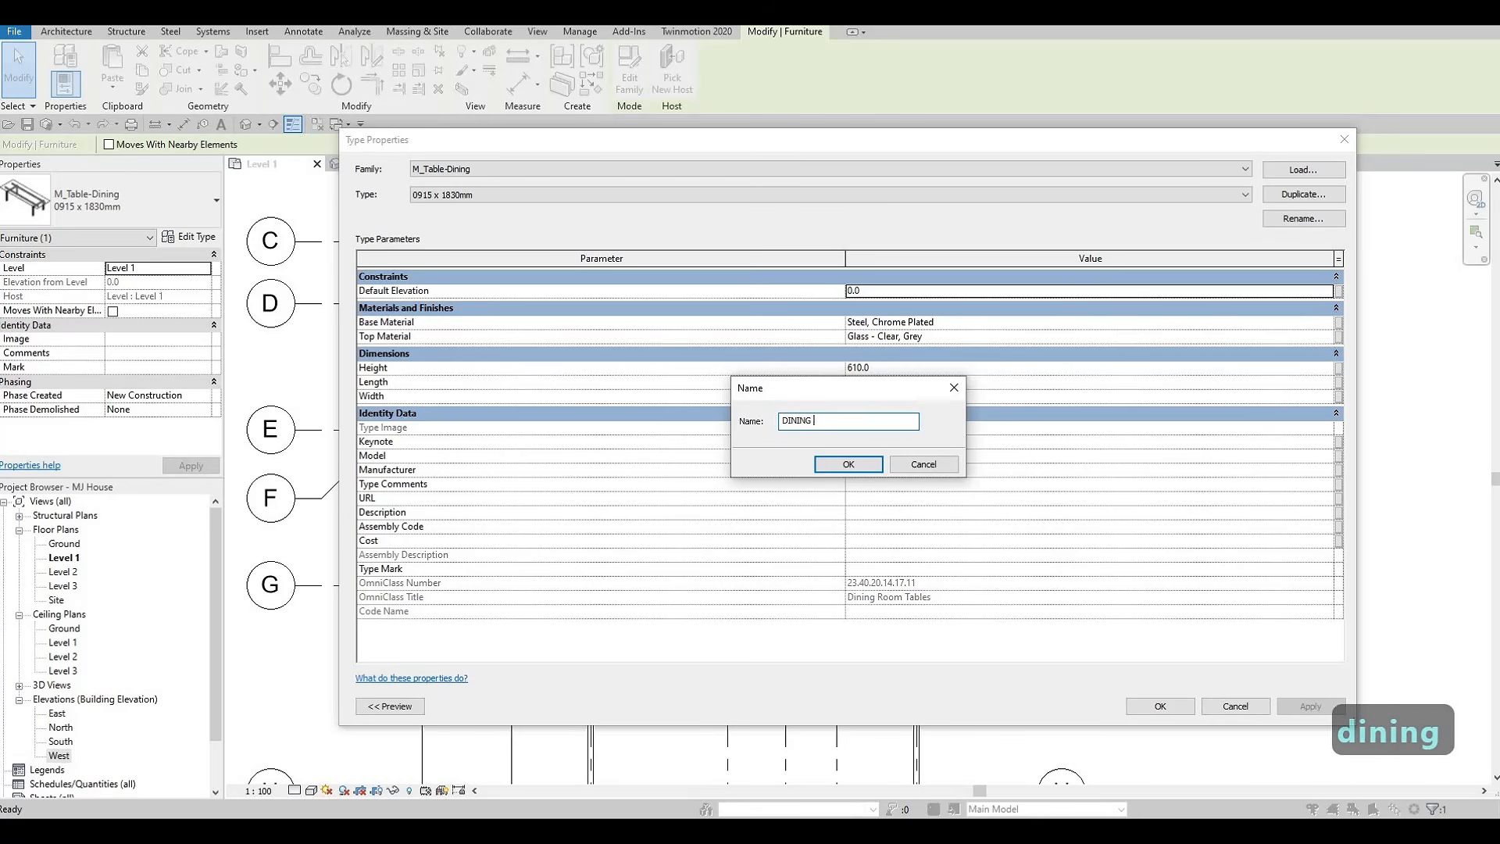
text(TABLE)
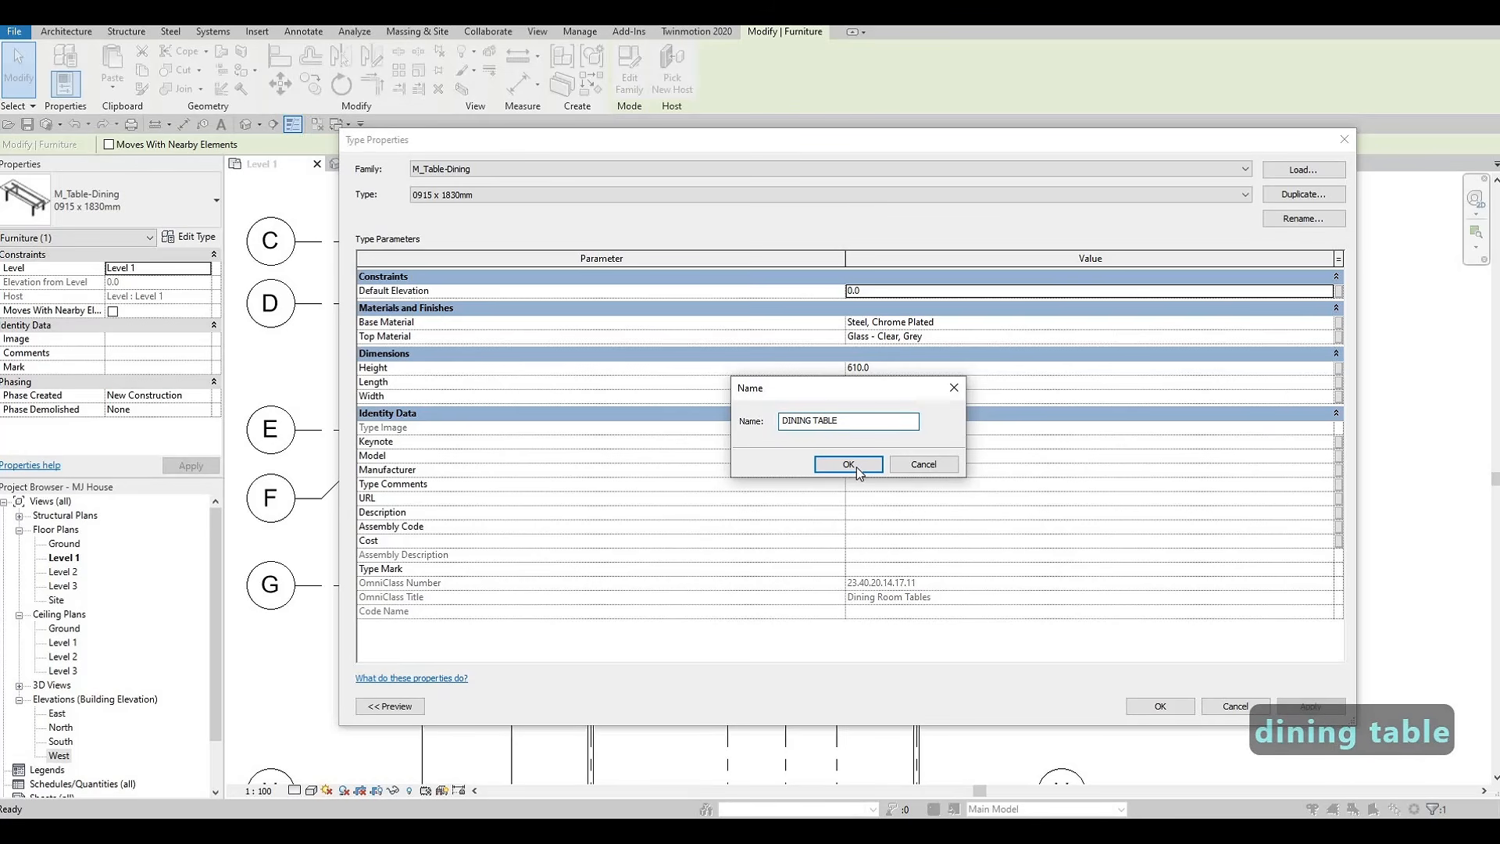
click(849, 464)
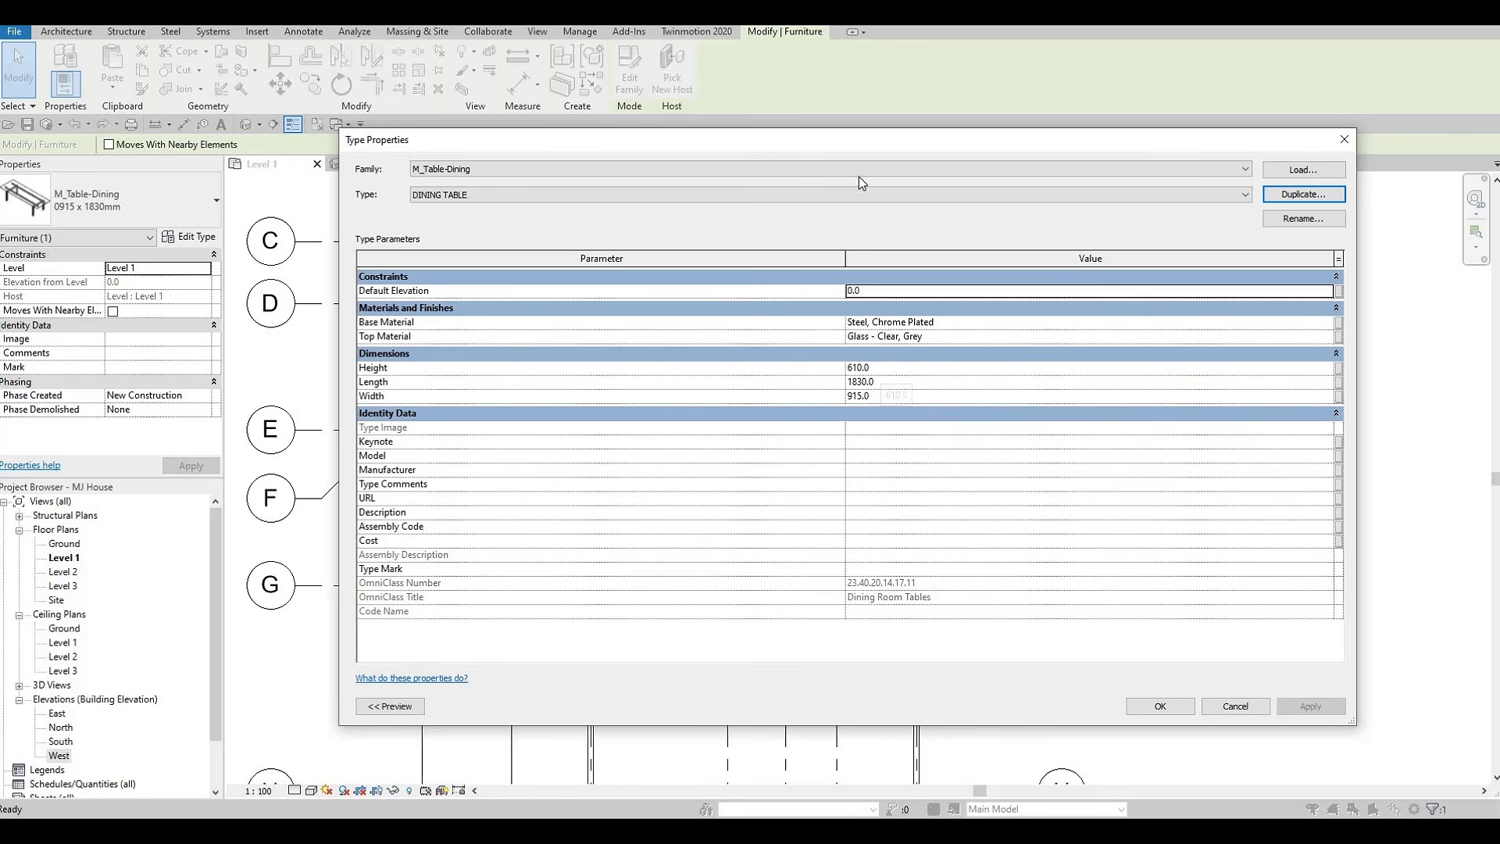
drag(798, 141, 1499, 145)
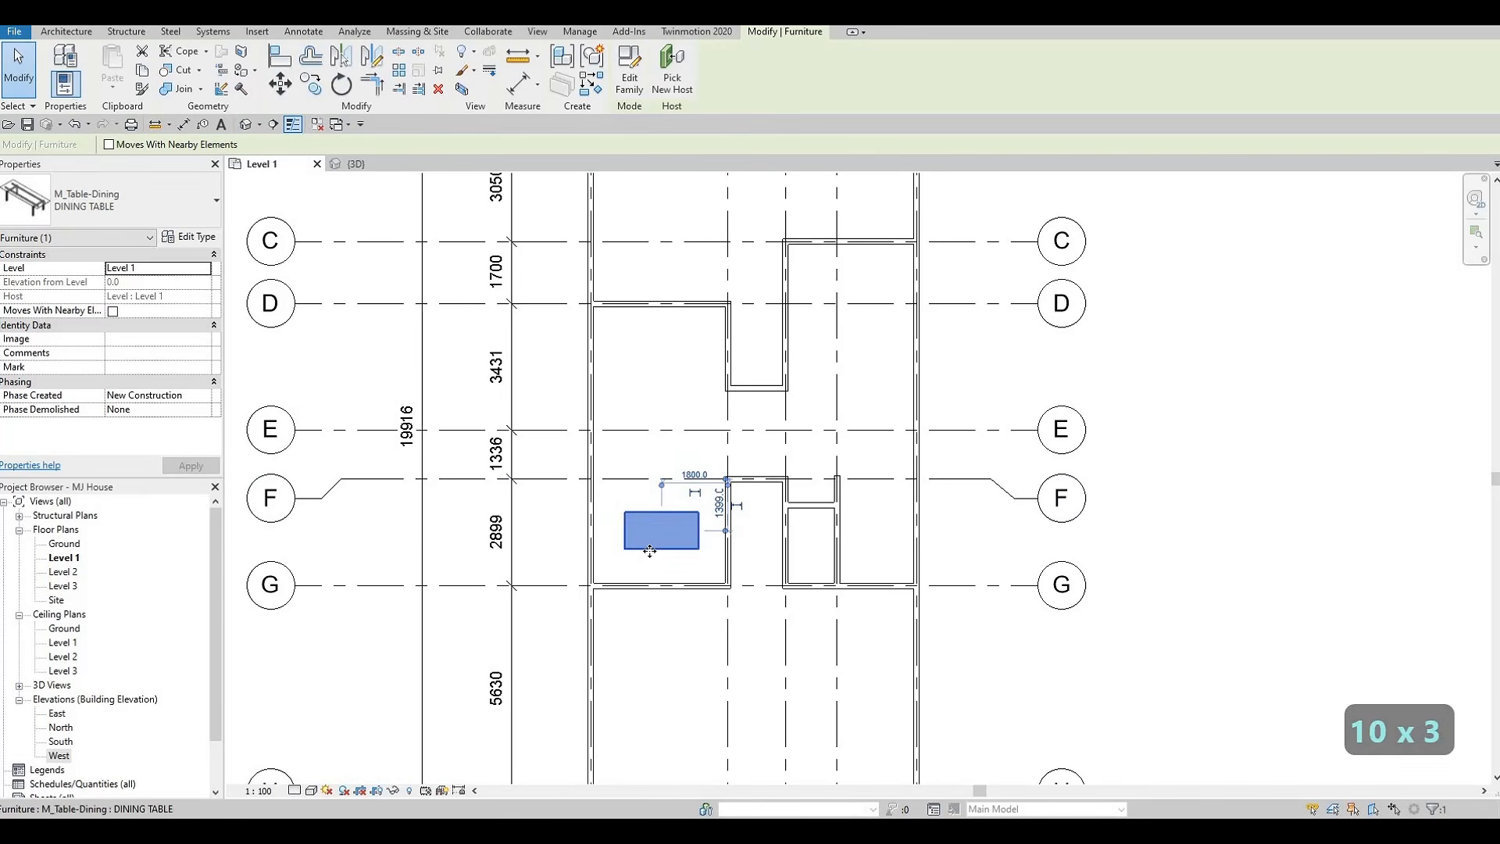
Nudge the dining table horizontally until its centre is 1680 mm from the interior wall on grid 2.
scroll(649, 551, up, 5)
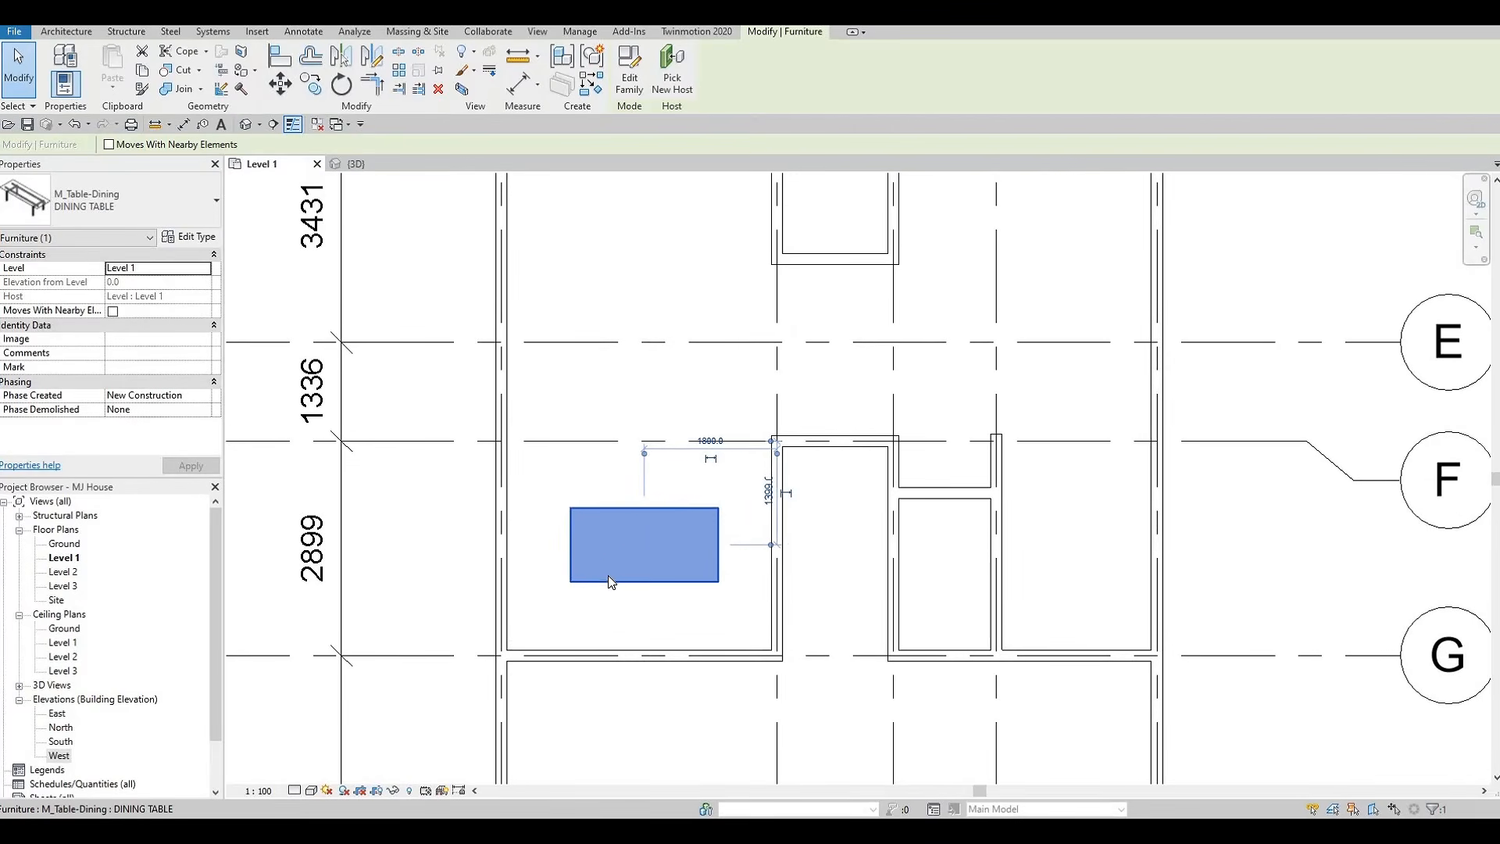
key(Escape)
click(604, 581)
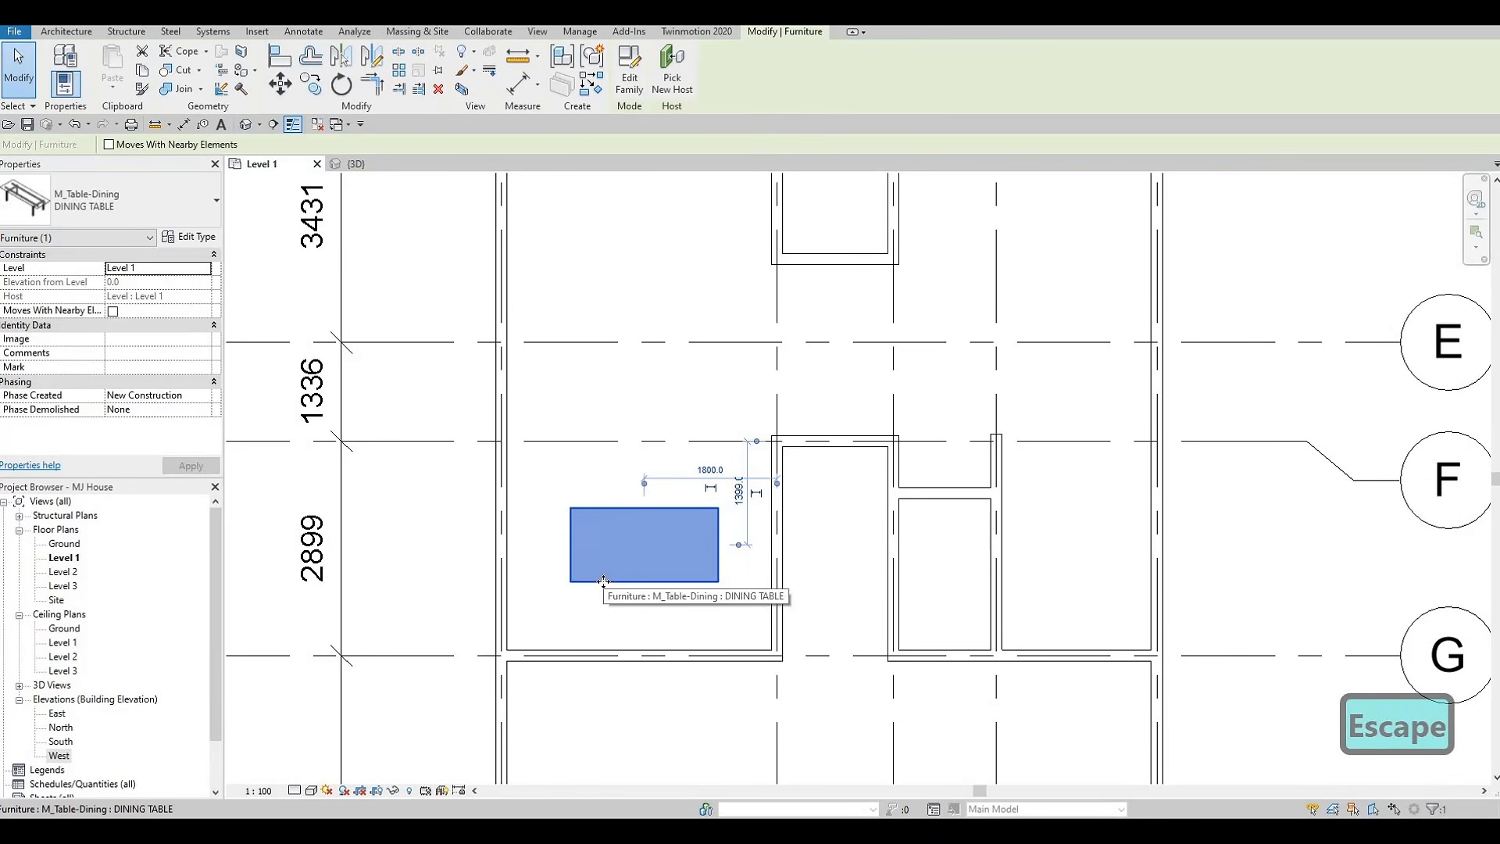
key(Left)
key(Left)
key(Up)
key(Up)
key(Down)
key(Down)
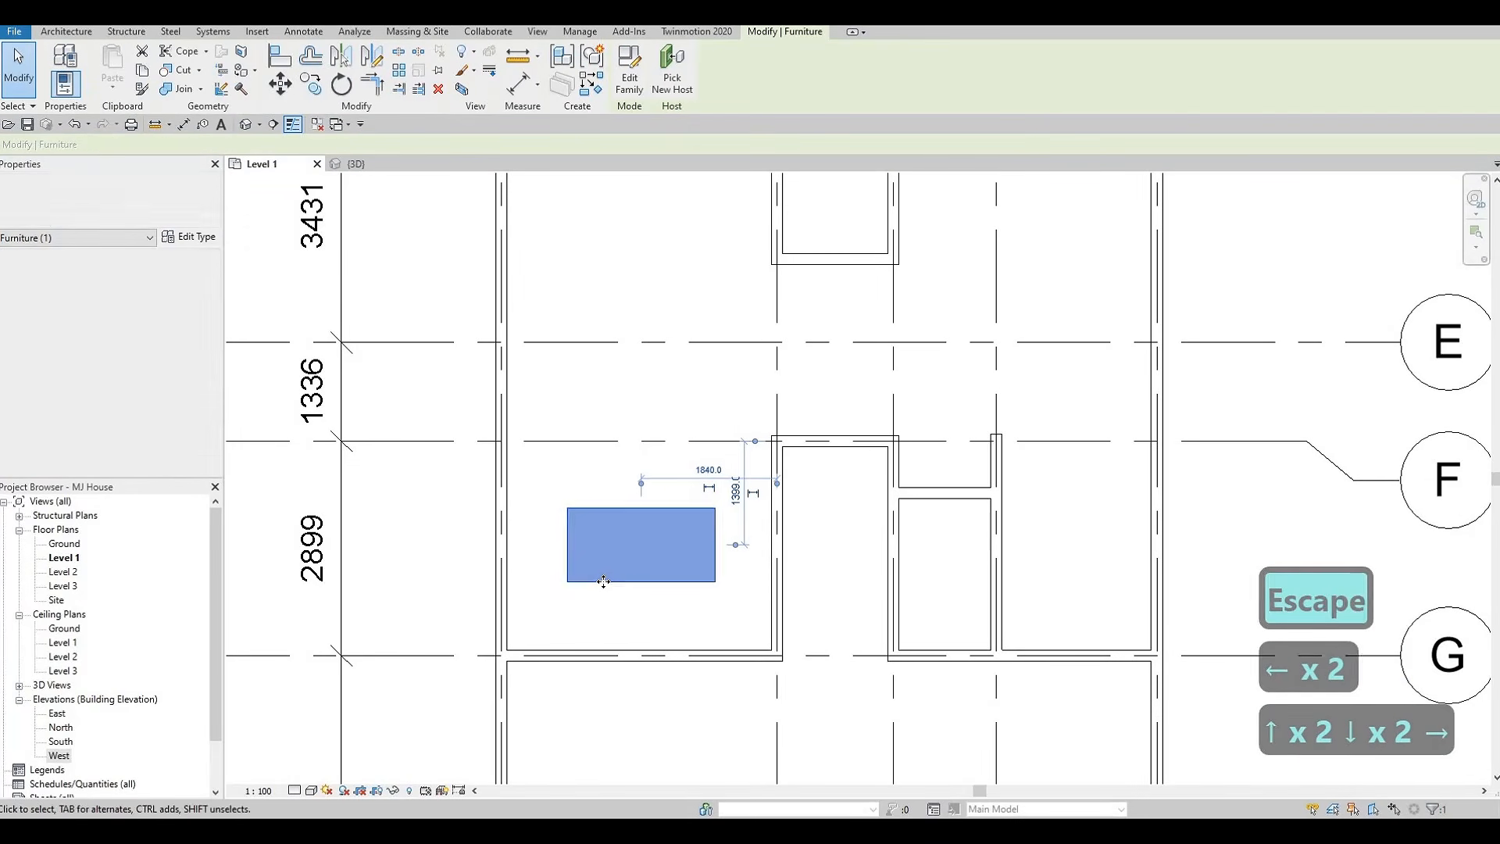
key(Right)
key(Right)
key(Right)
key(Up)
key(Up)
key(Down)
key(Down)
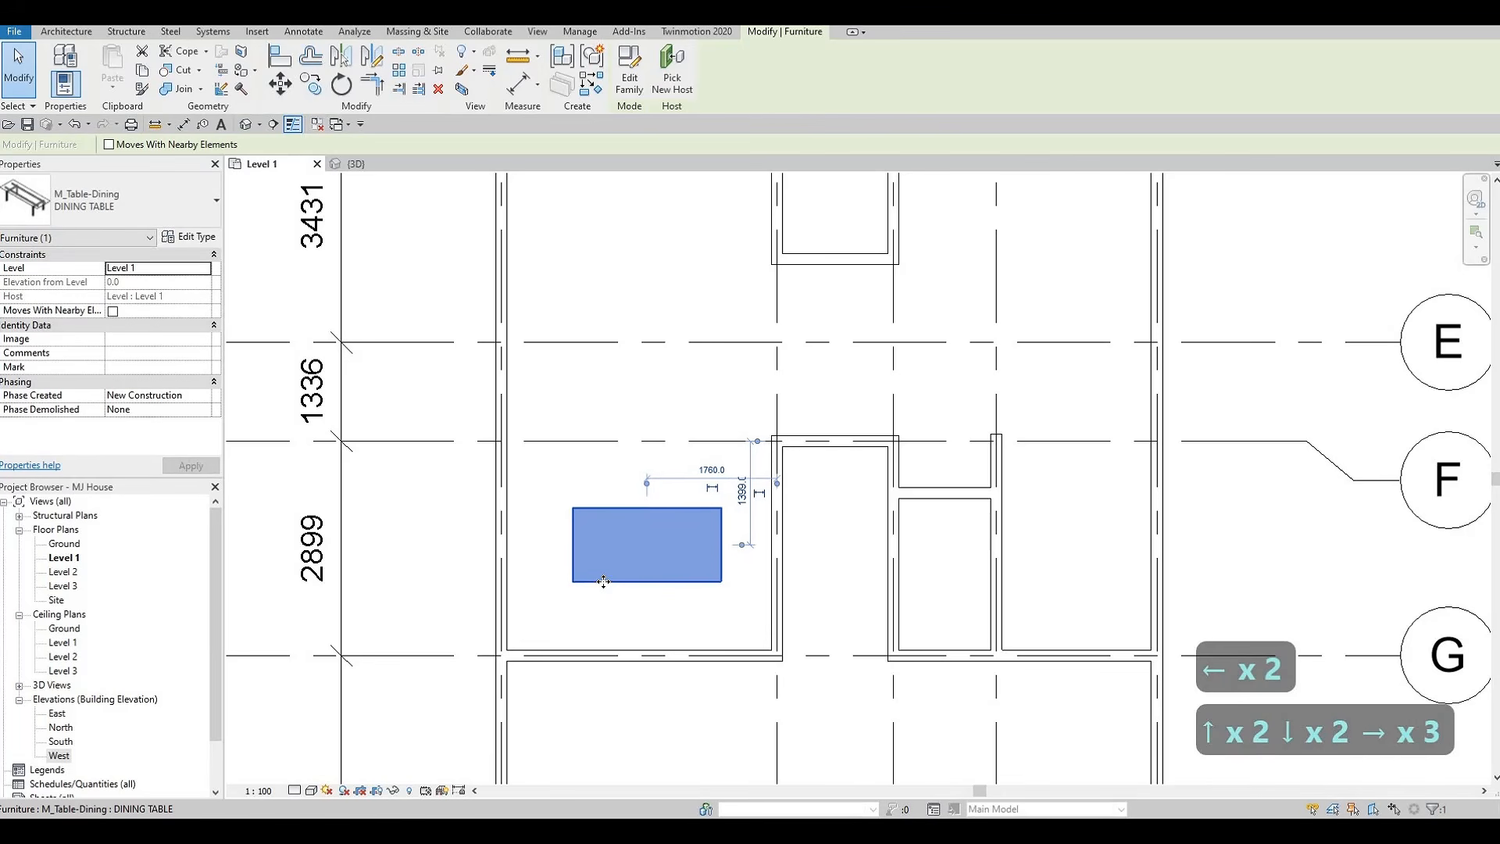
key(Right)
key(Right)
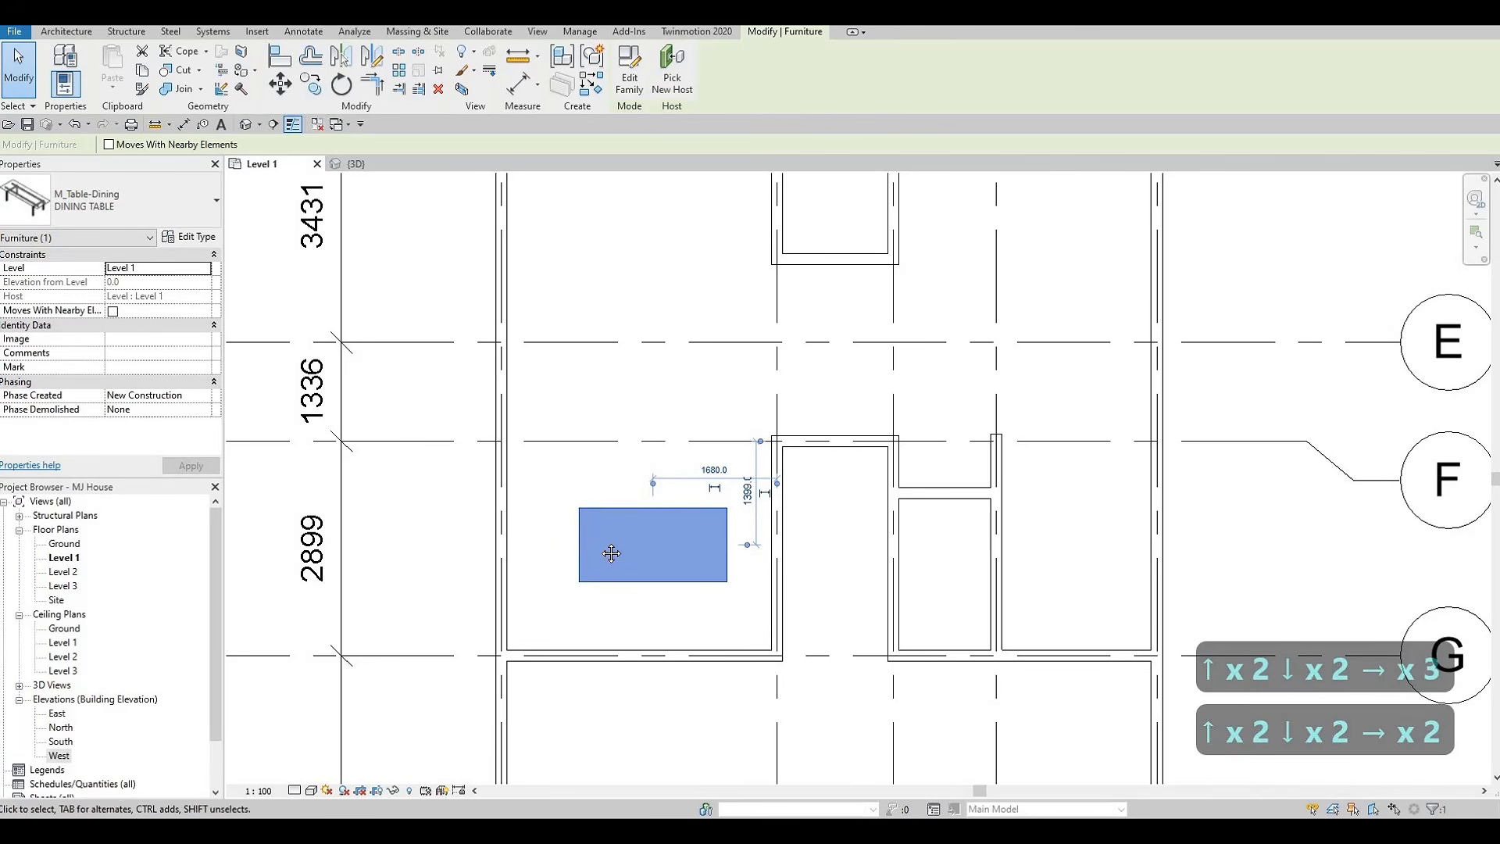
Open the dining table's family for editing and examine its glass top, support beams and legs in 3D.
shift+scroll(600, 211, right, 1)
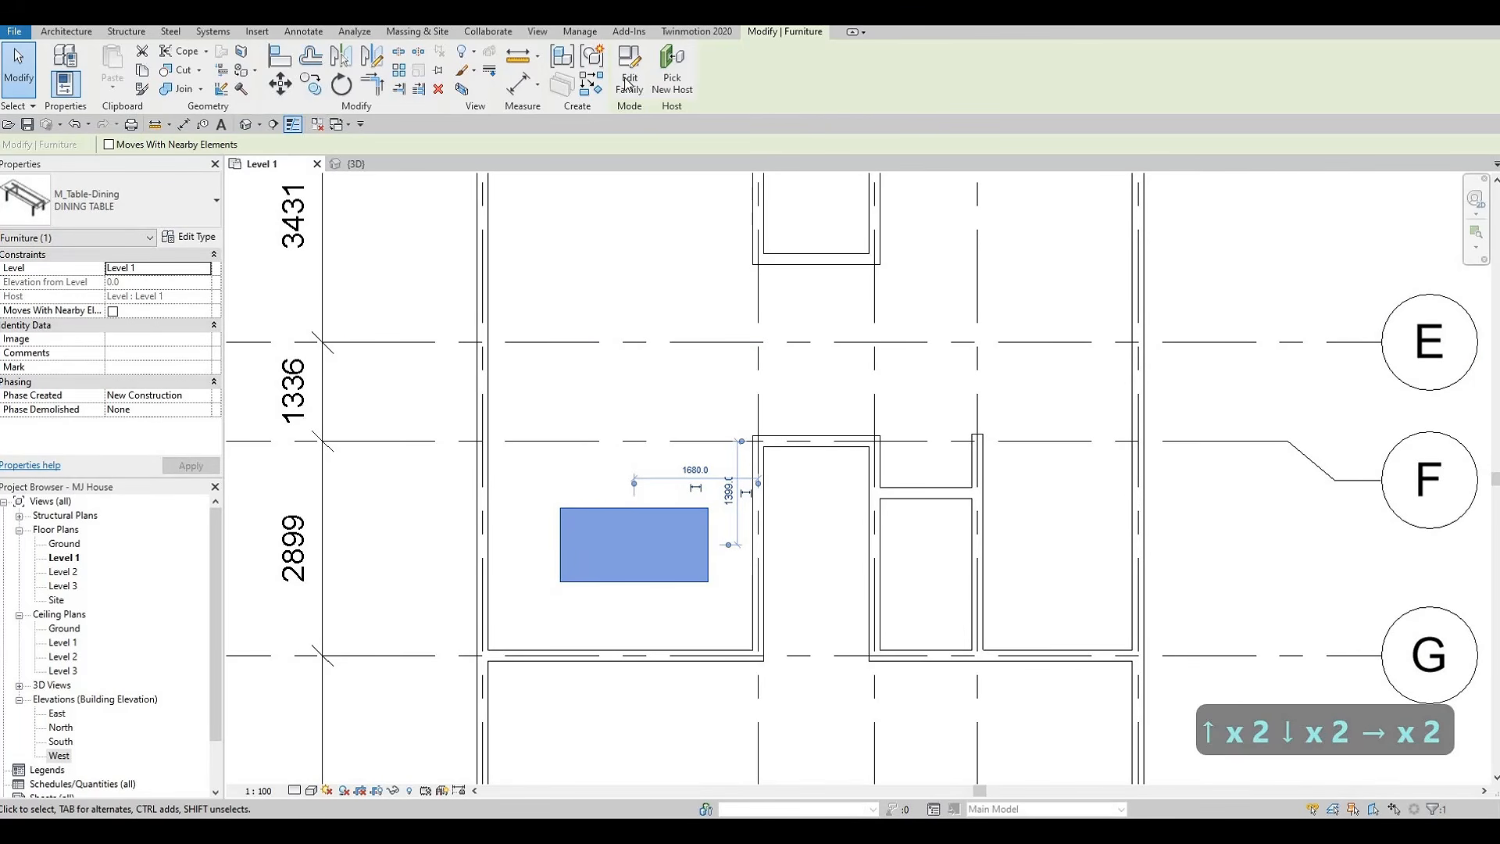
click(629, 78)
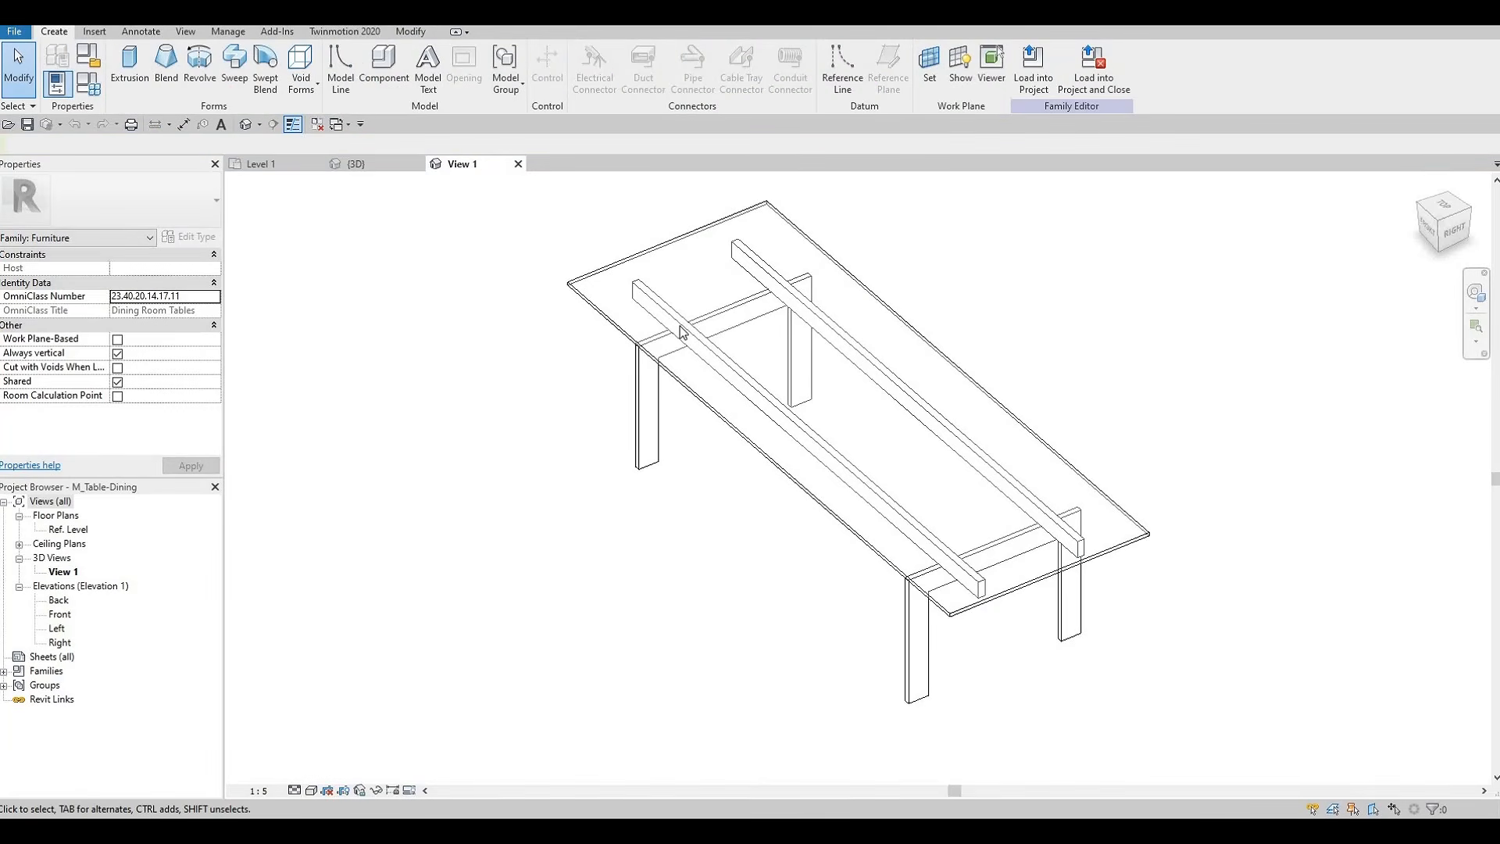
shift+middle_drag(904, 281, 799, 430)
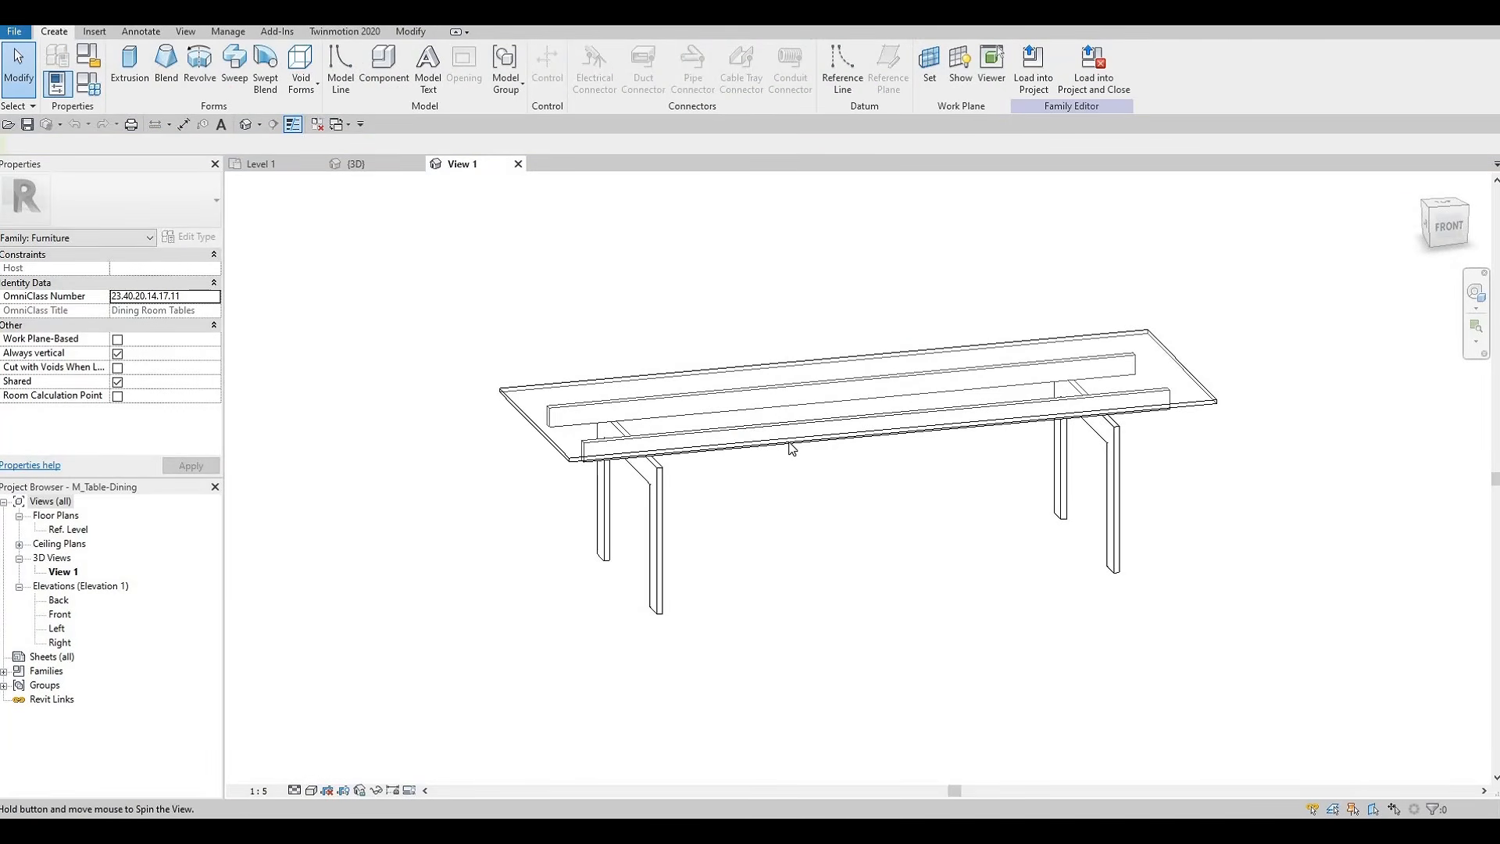
click(280, 387)
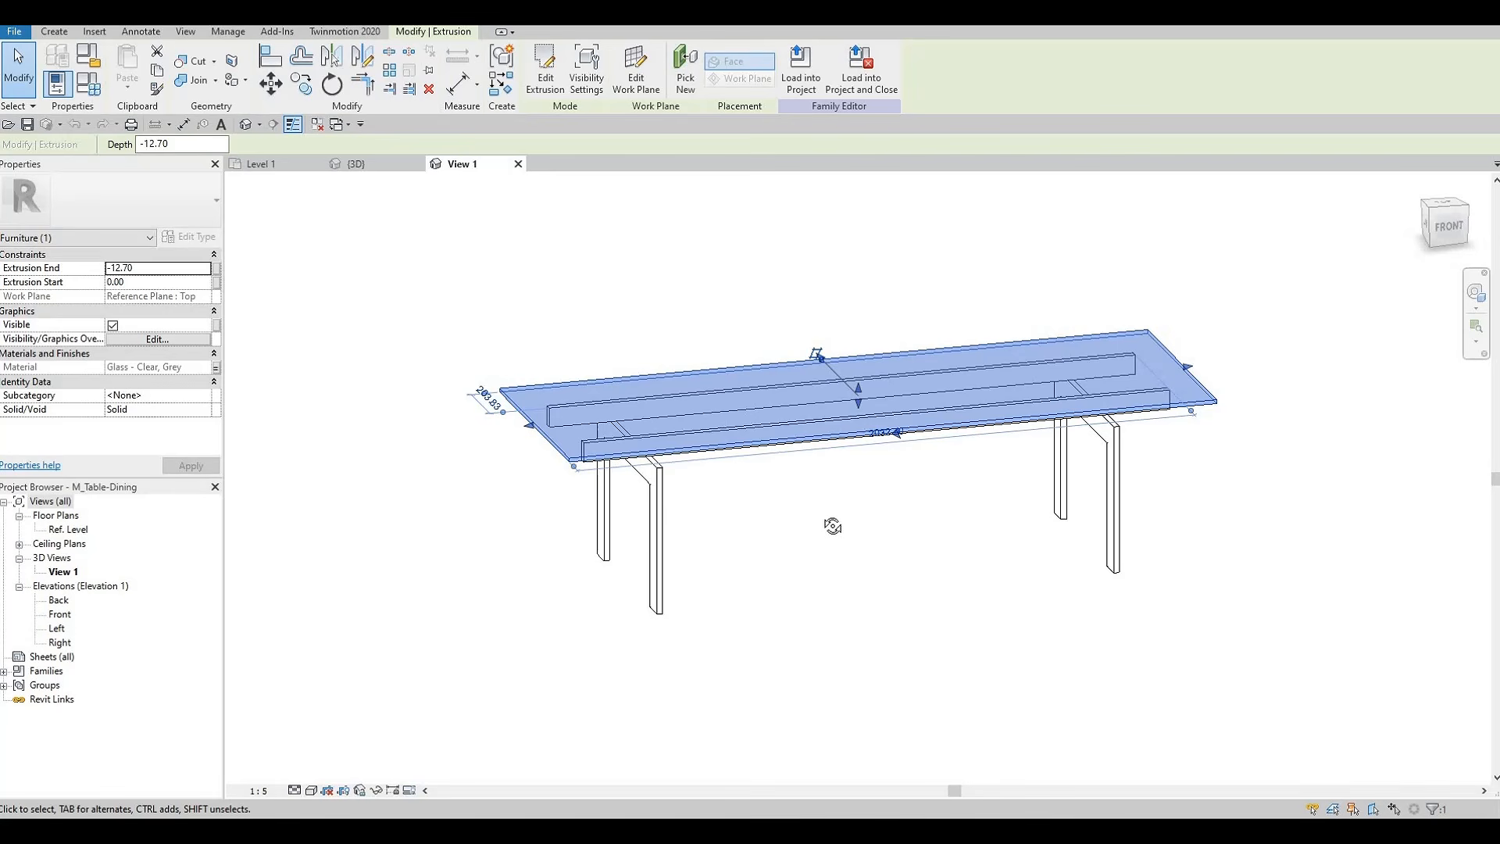
shift+middle_drag(833, 526, 818, 469)
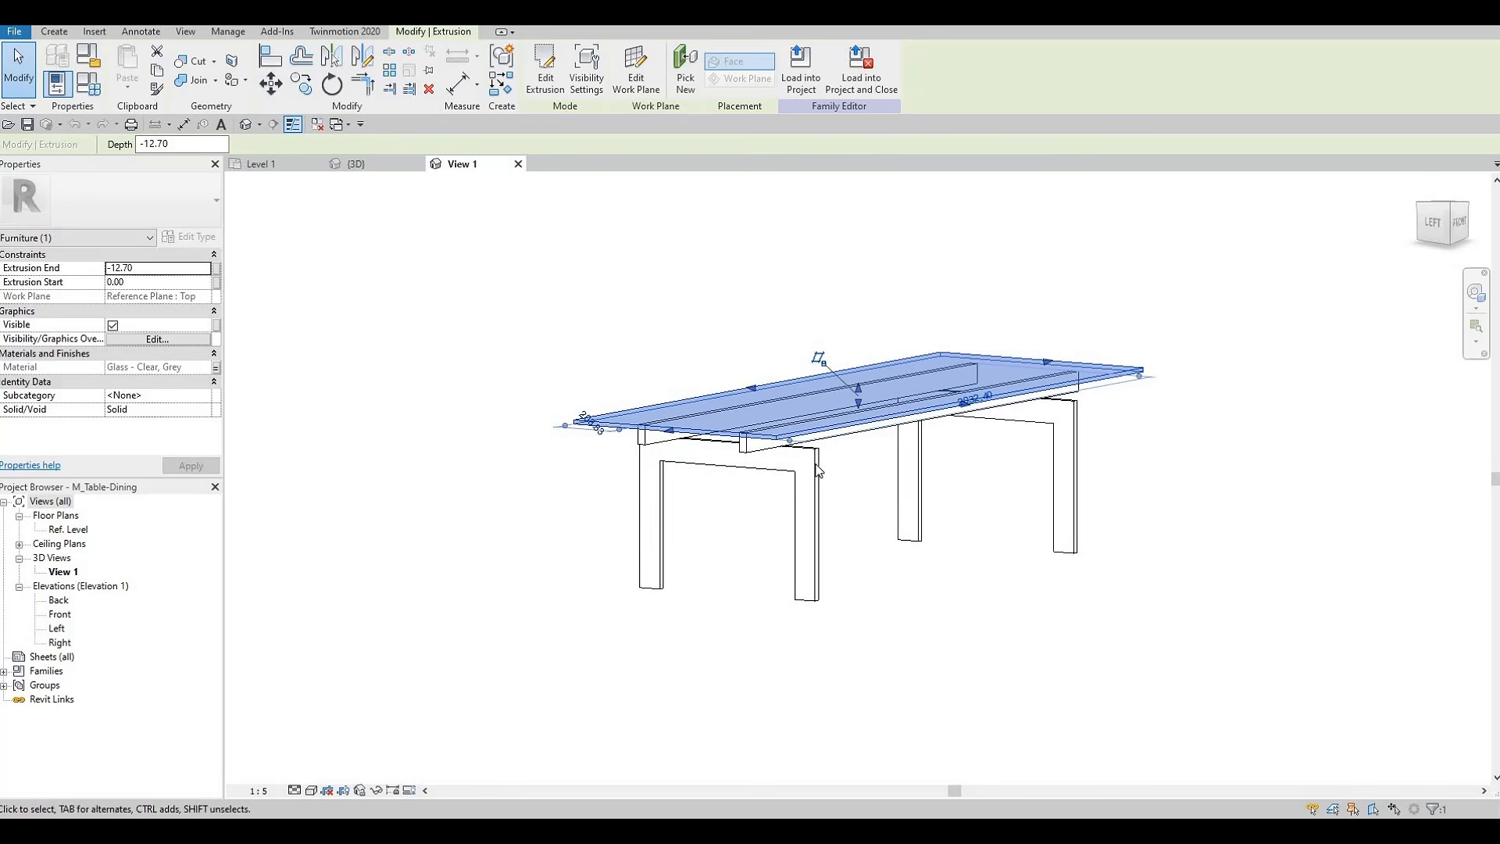
shift+middle_drag(602, 529, 719, 511)
click(66, 34)
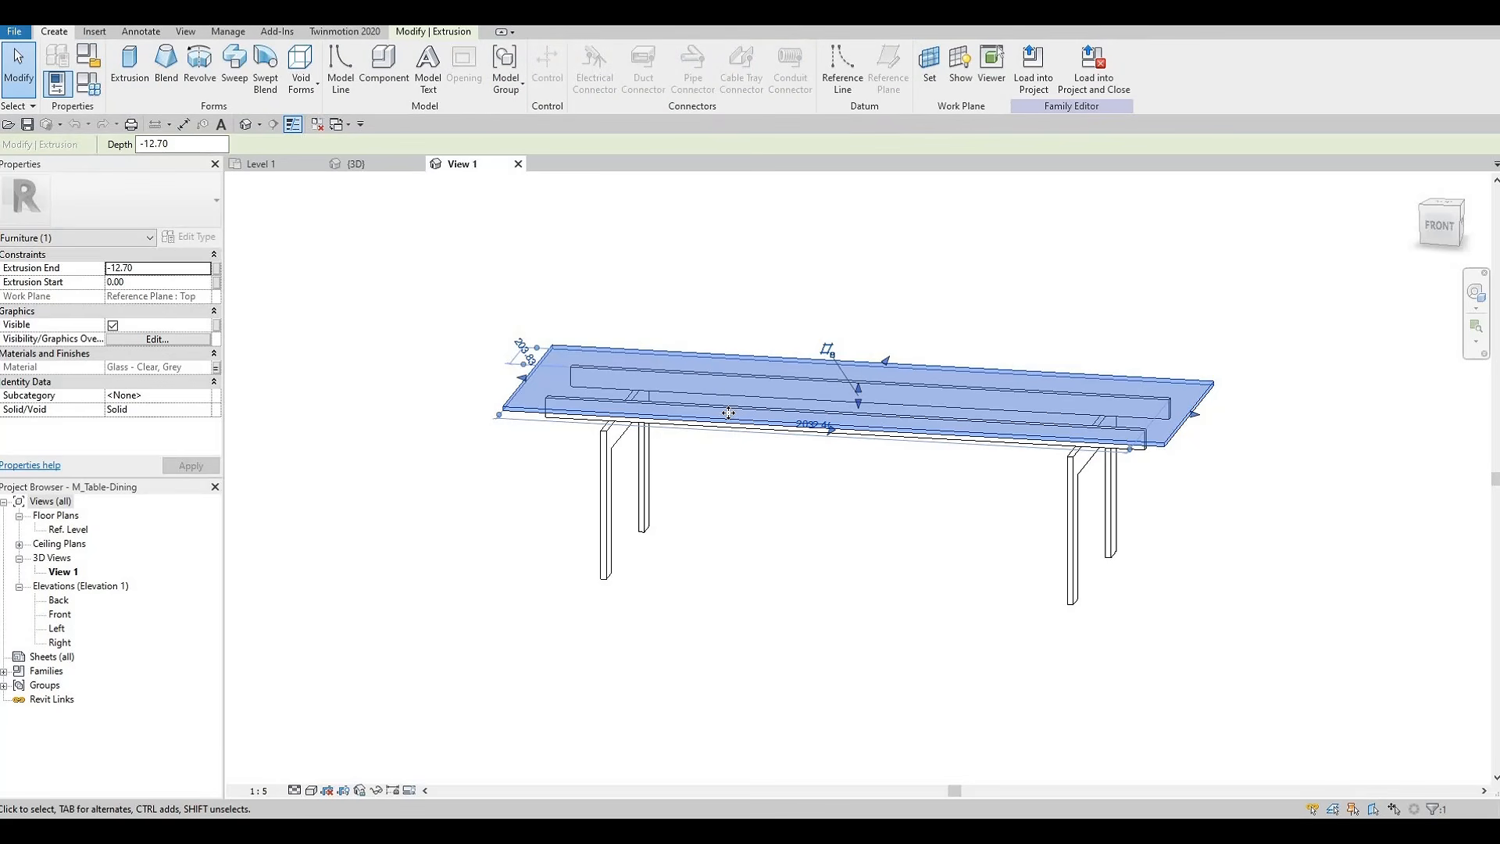
shift+middle_drag(681, 411, 625, 383)
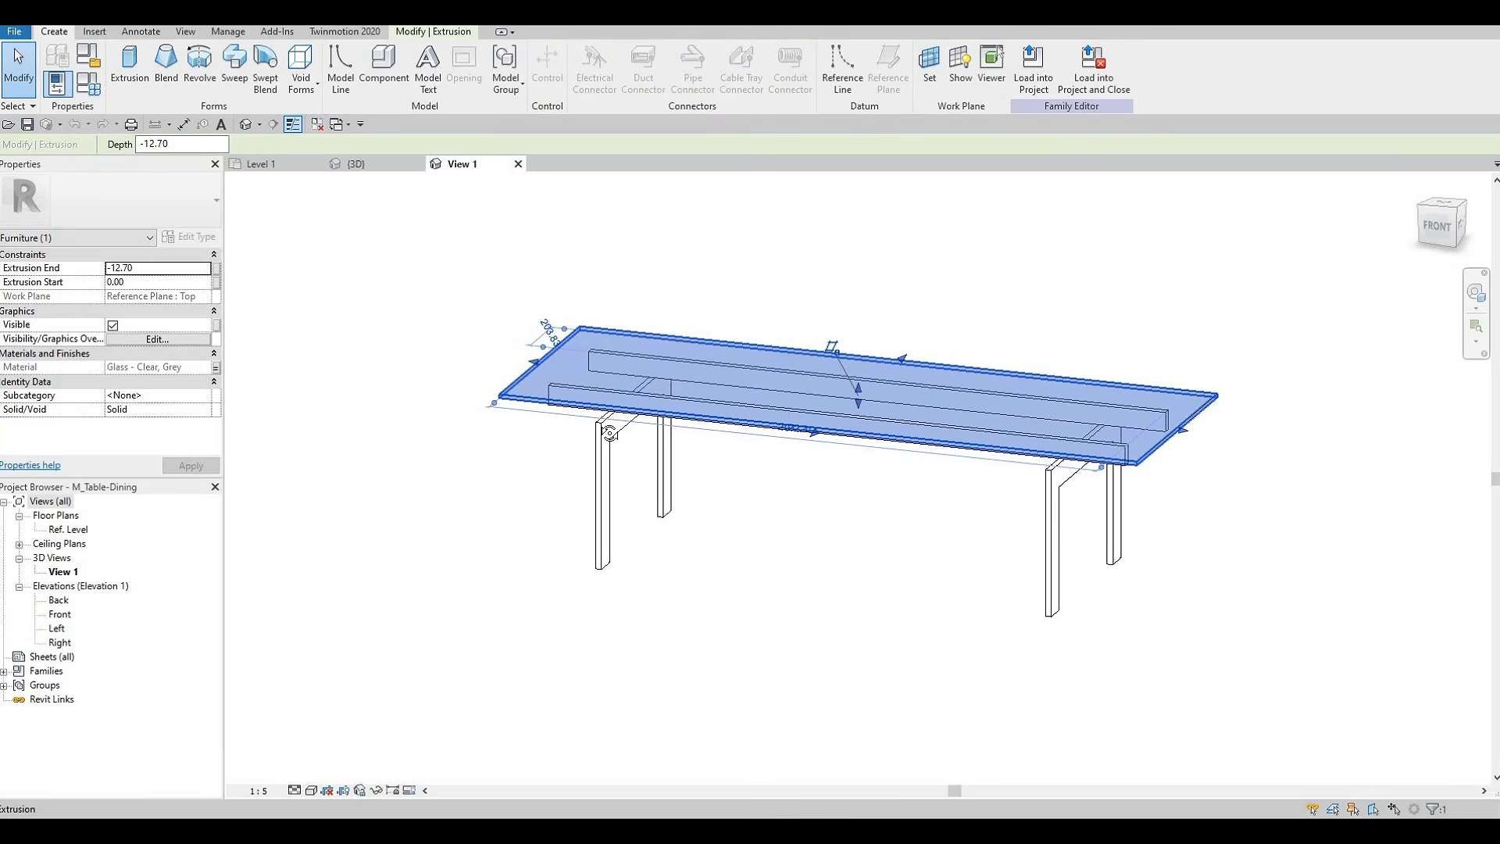
shift+middle_drag(609, 432, 794, 498)
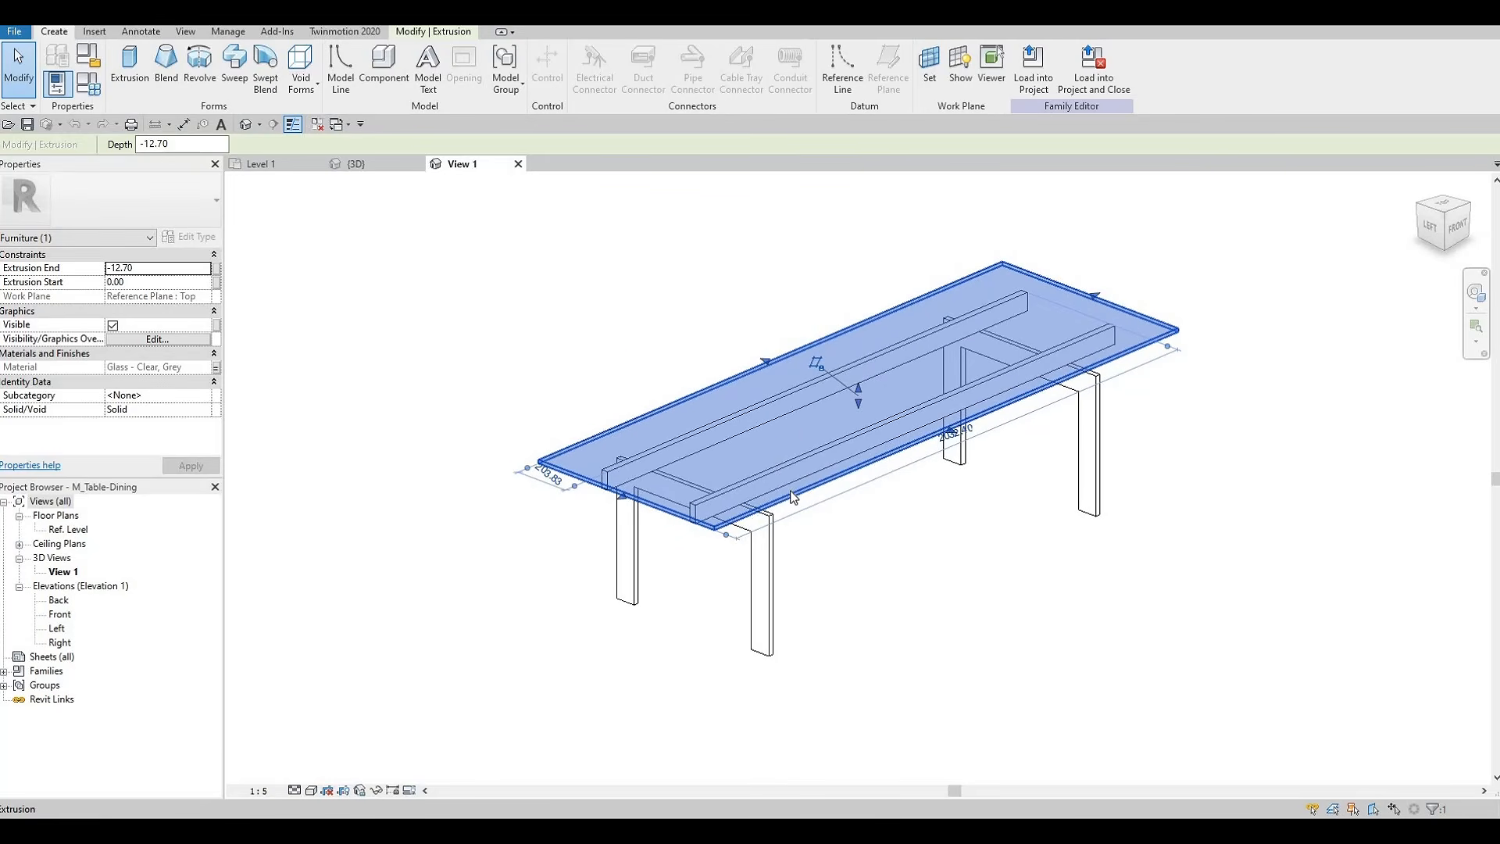
key(Escape)
key(Escape)
key(Escape)
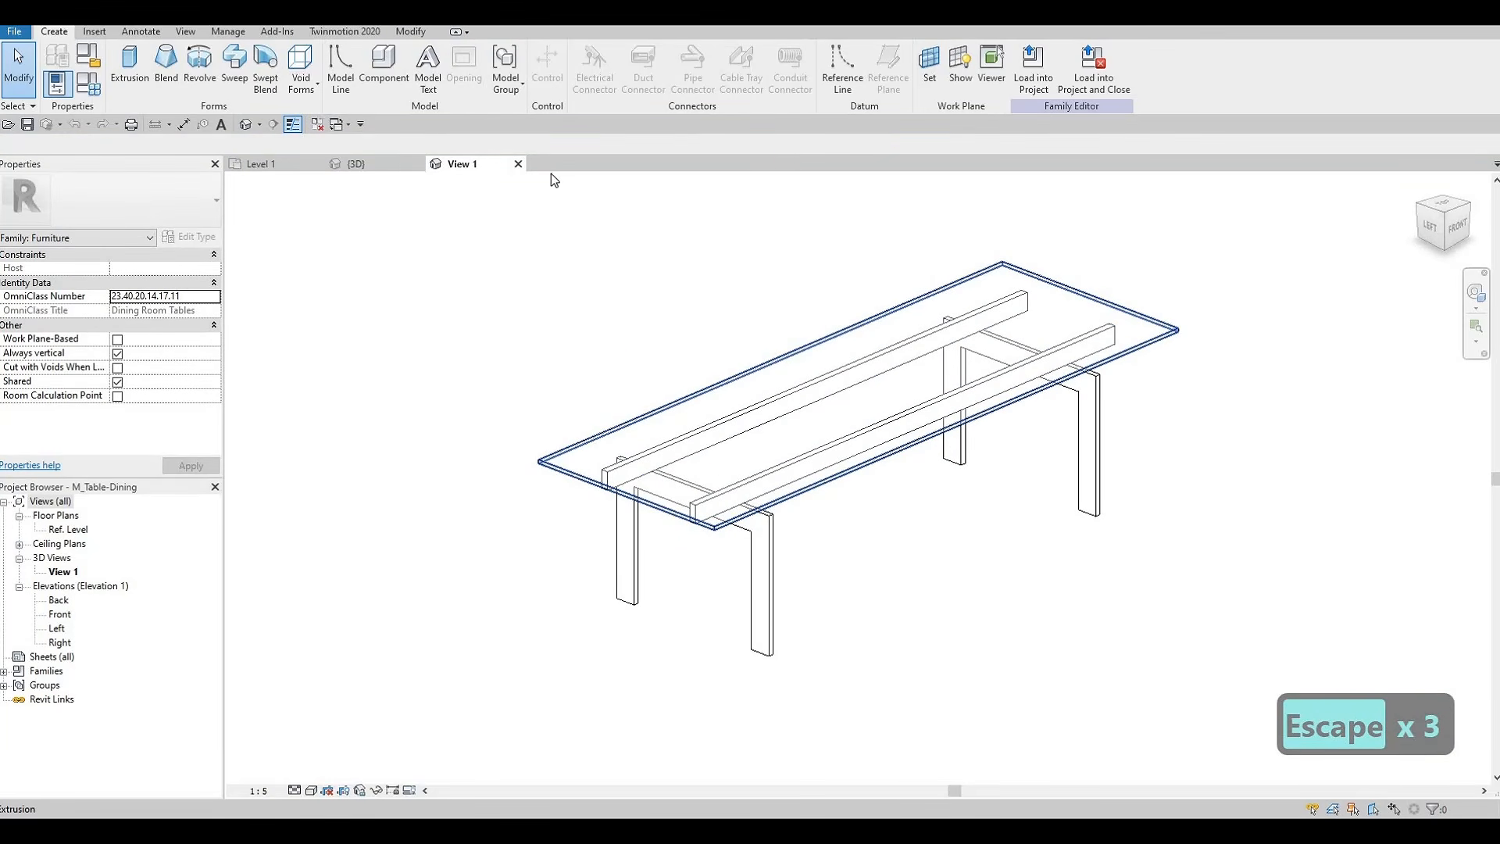
Close the table family and return to the Level 1 plan with nothing selected.
click(784, 427)
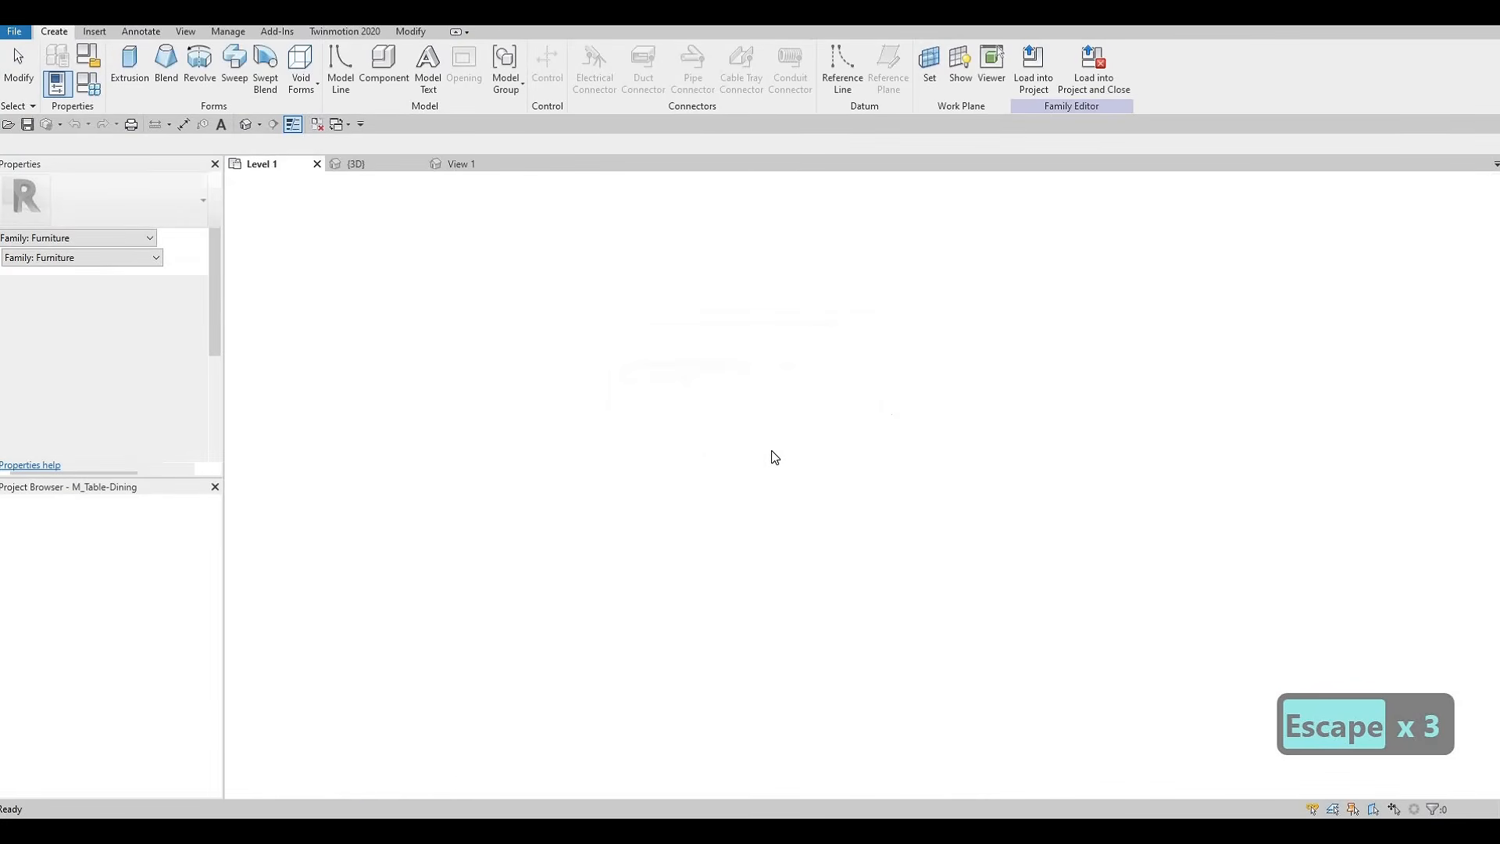
click(695, 525)
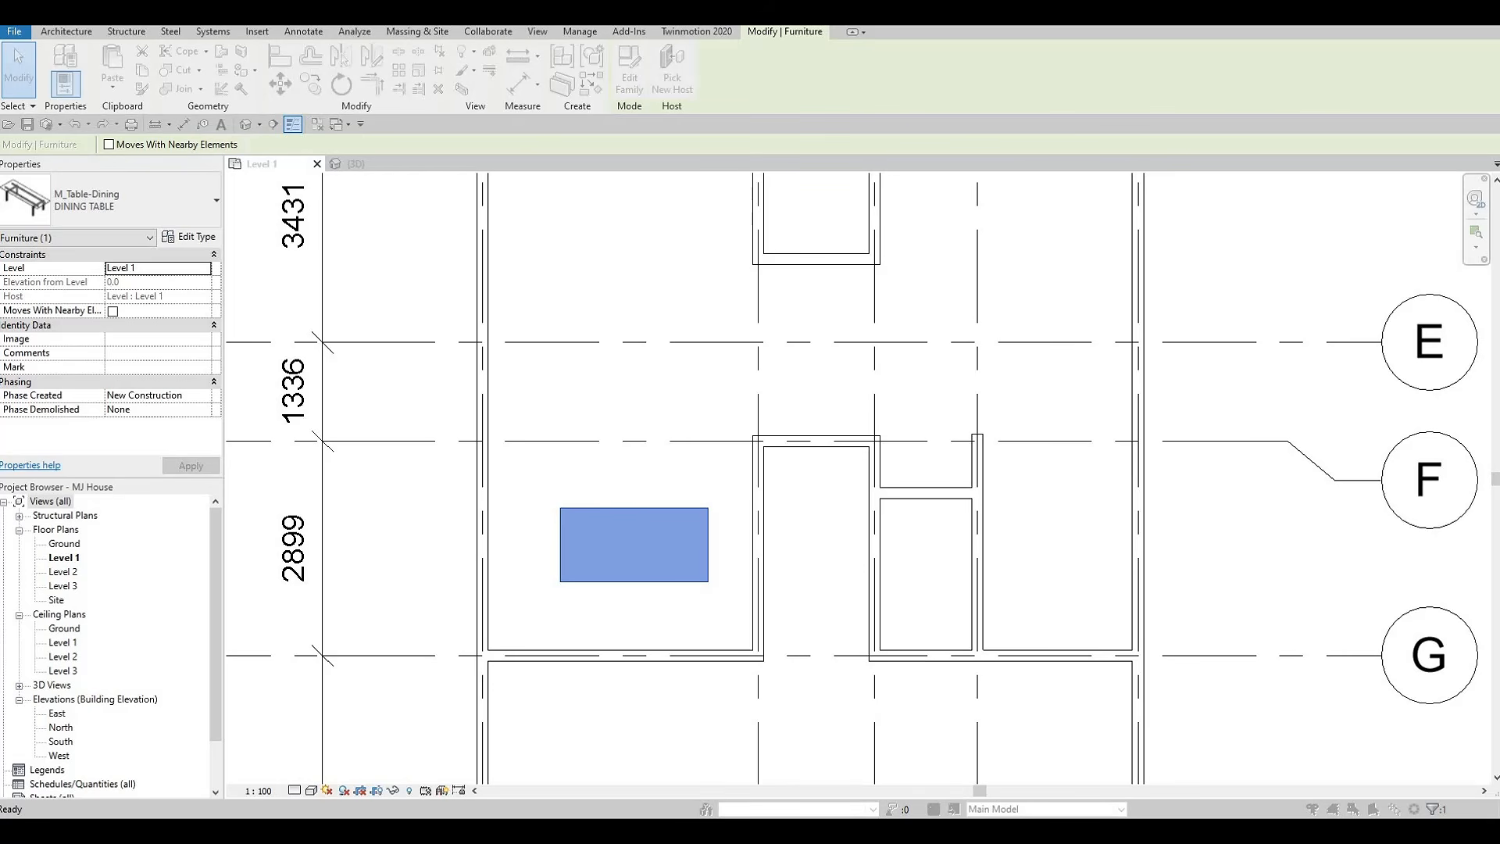
key(Escape)
key(Escape)
key(Escape)
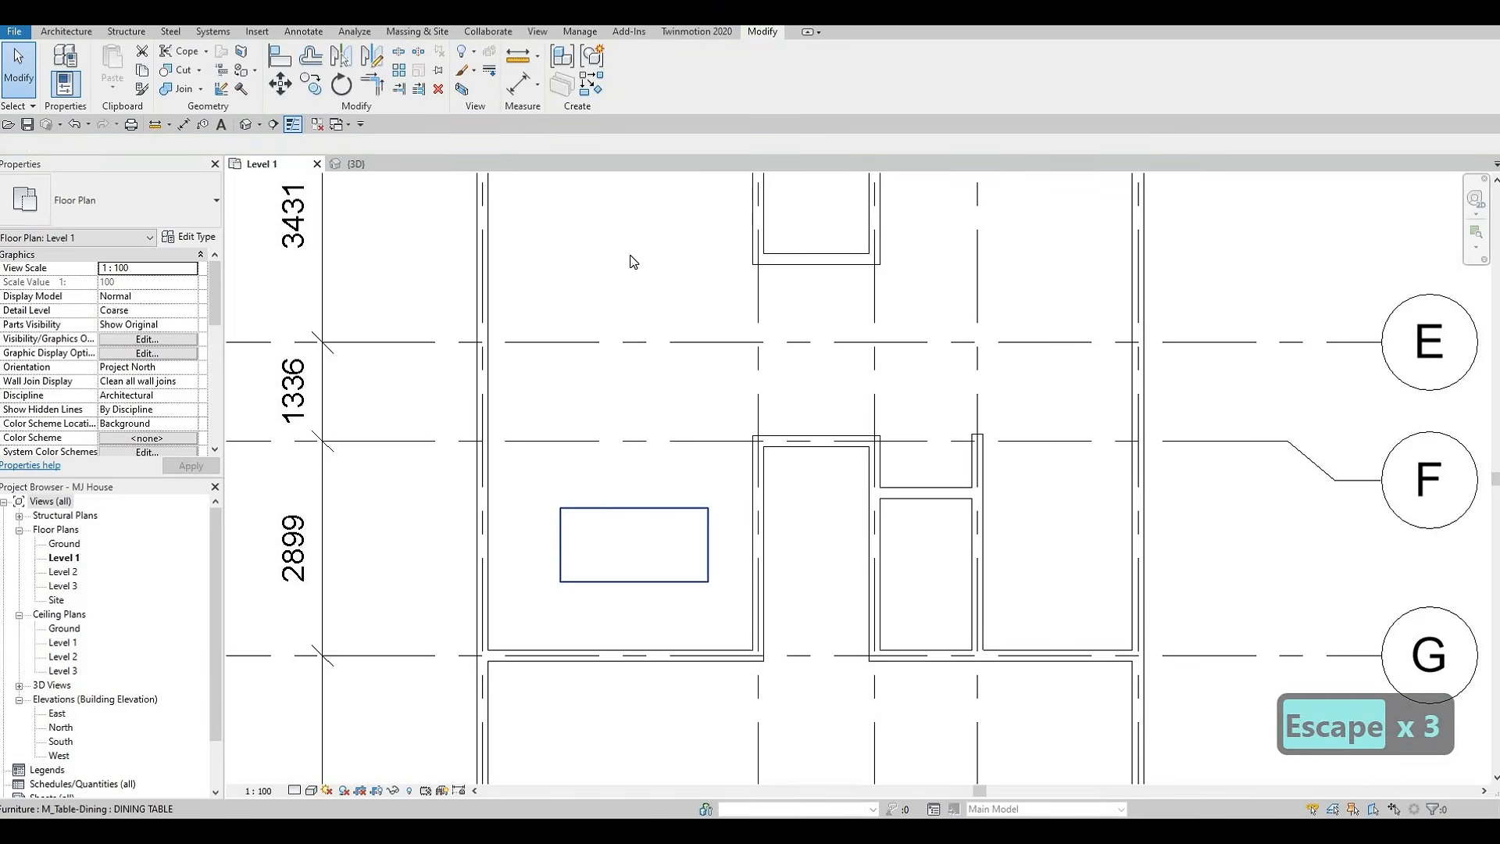
Load the M_Chair-Breuer family from the Seating folder of the library's Furniture families.
click(264, 31)
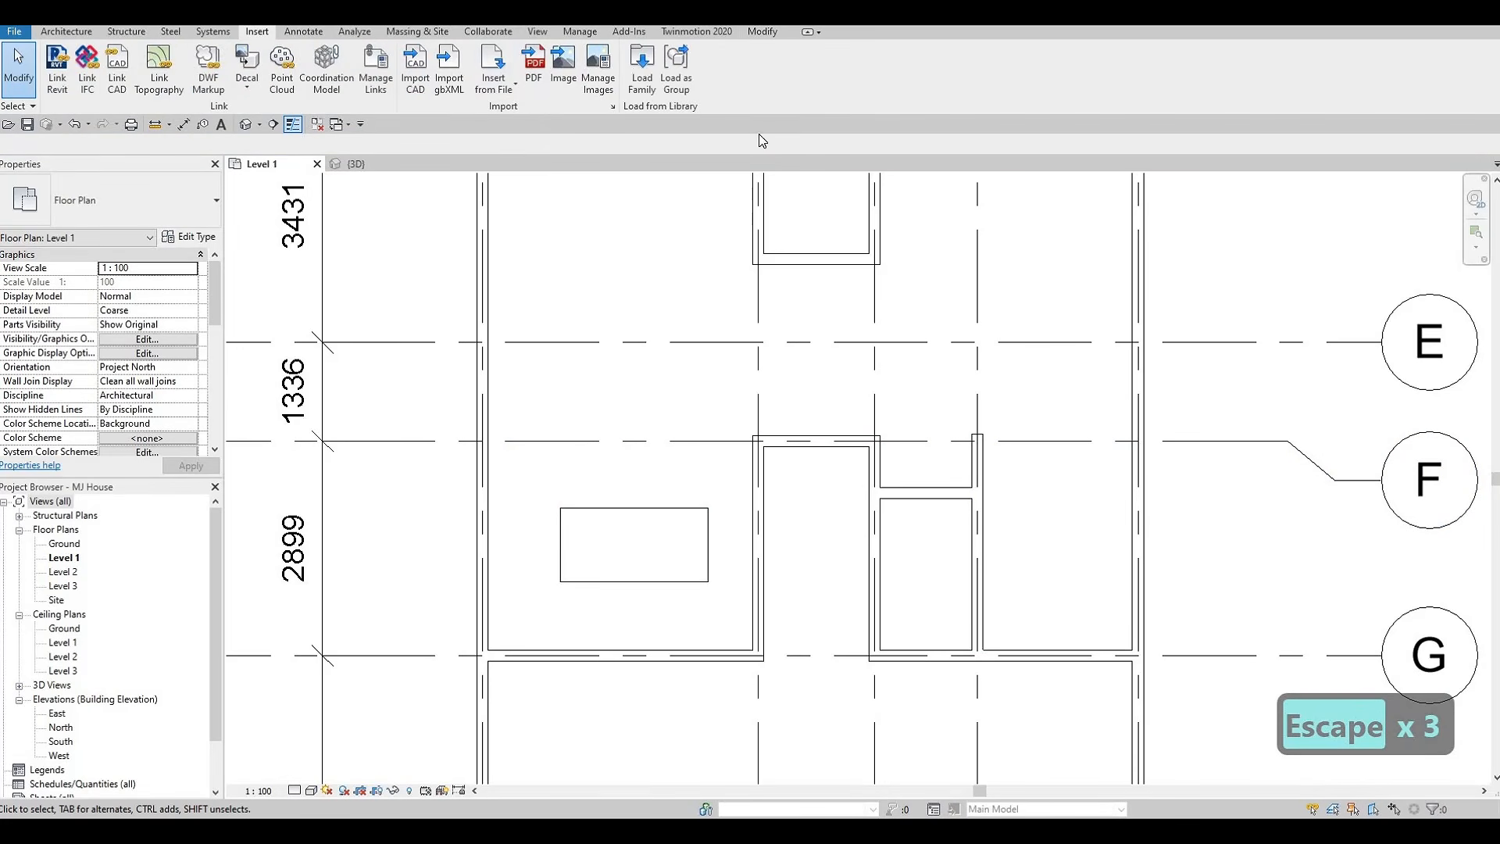
click(640, 75)
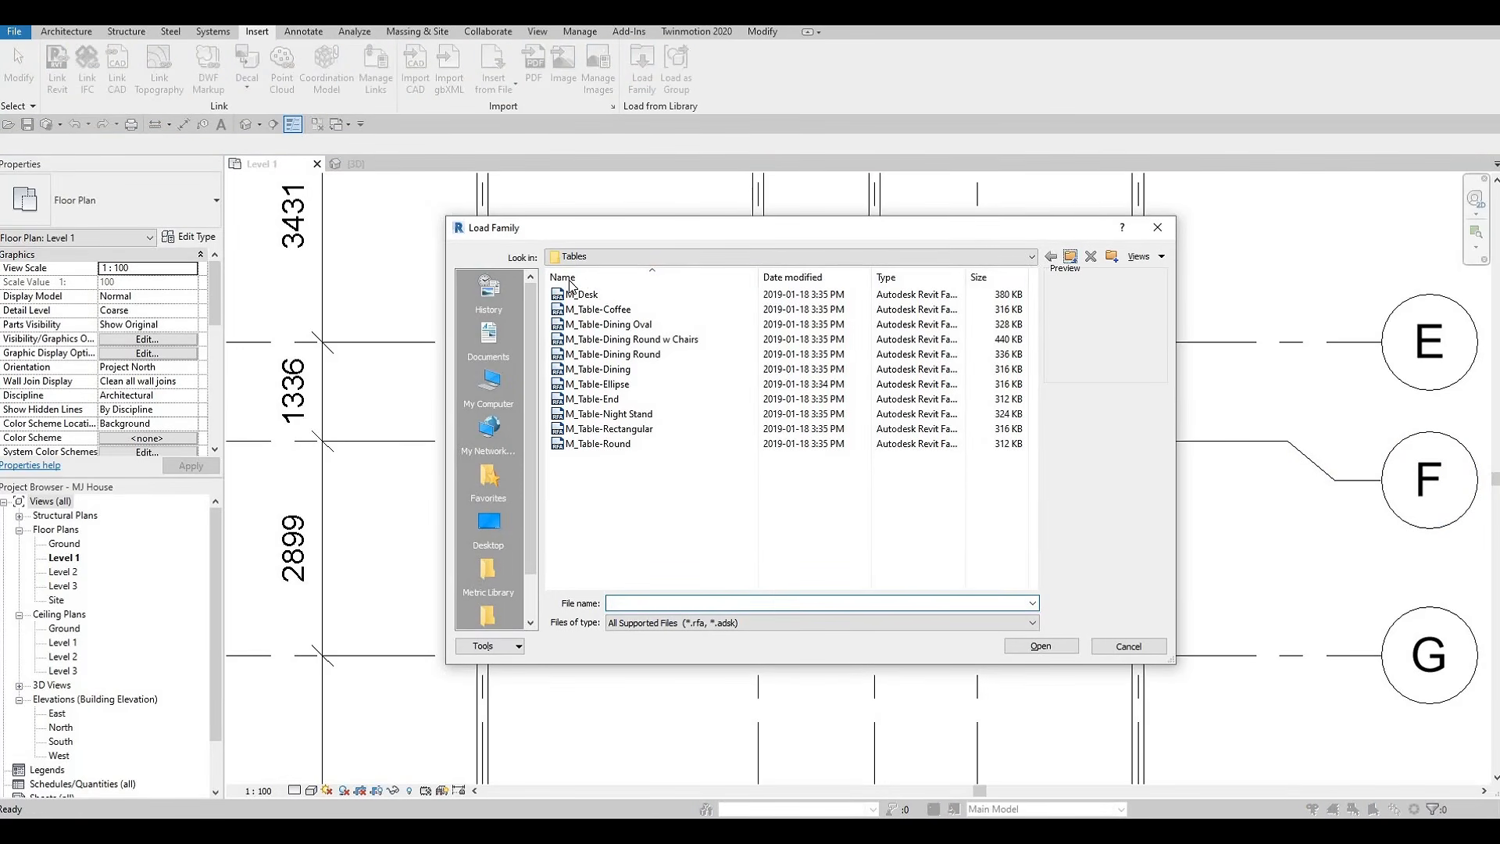
key(BackSpace)
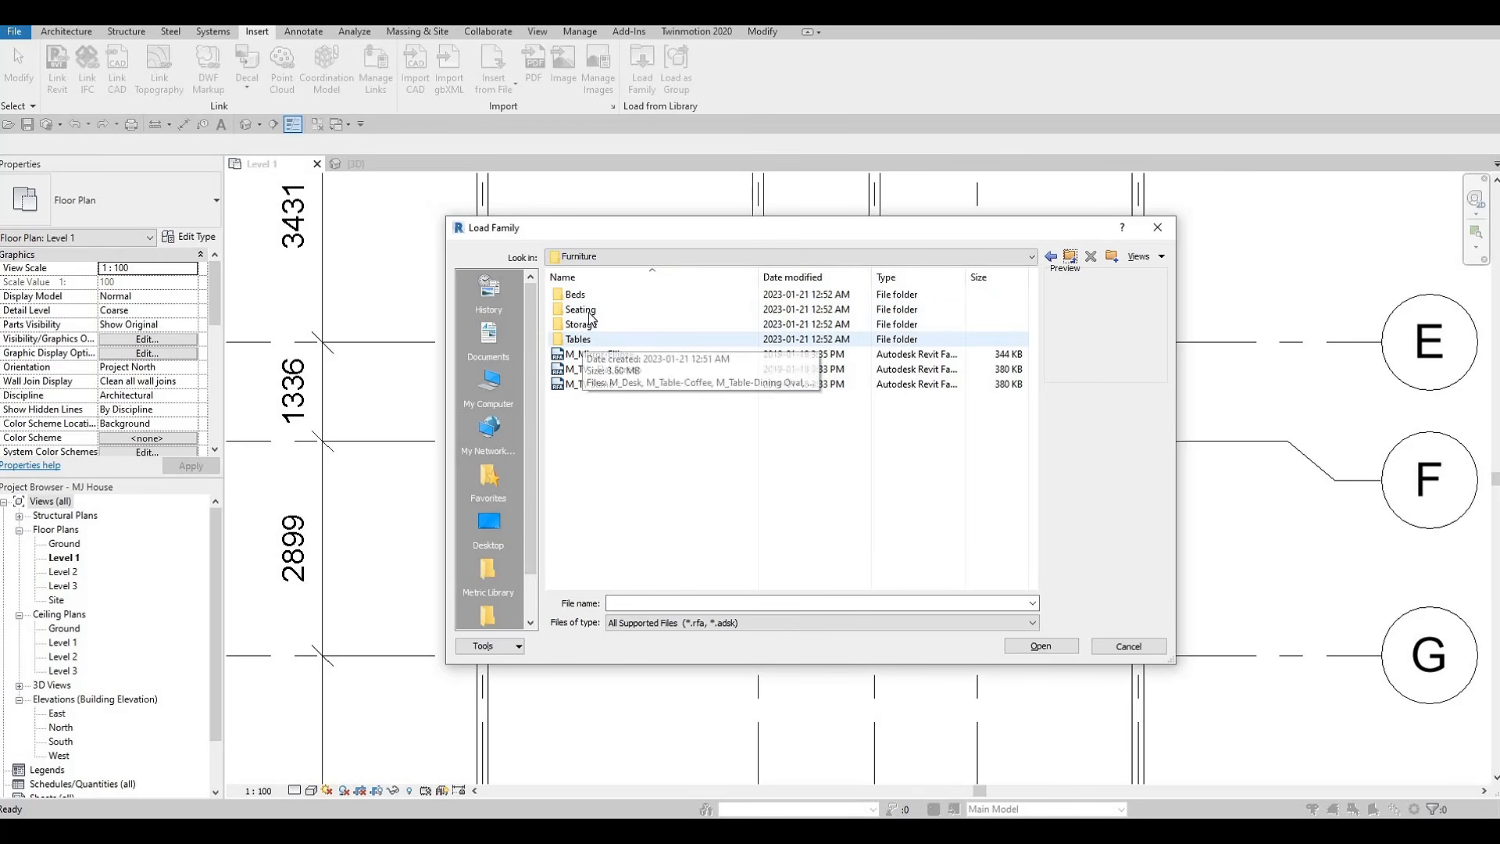
double_click(592, 317)
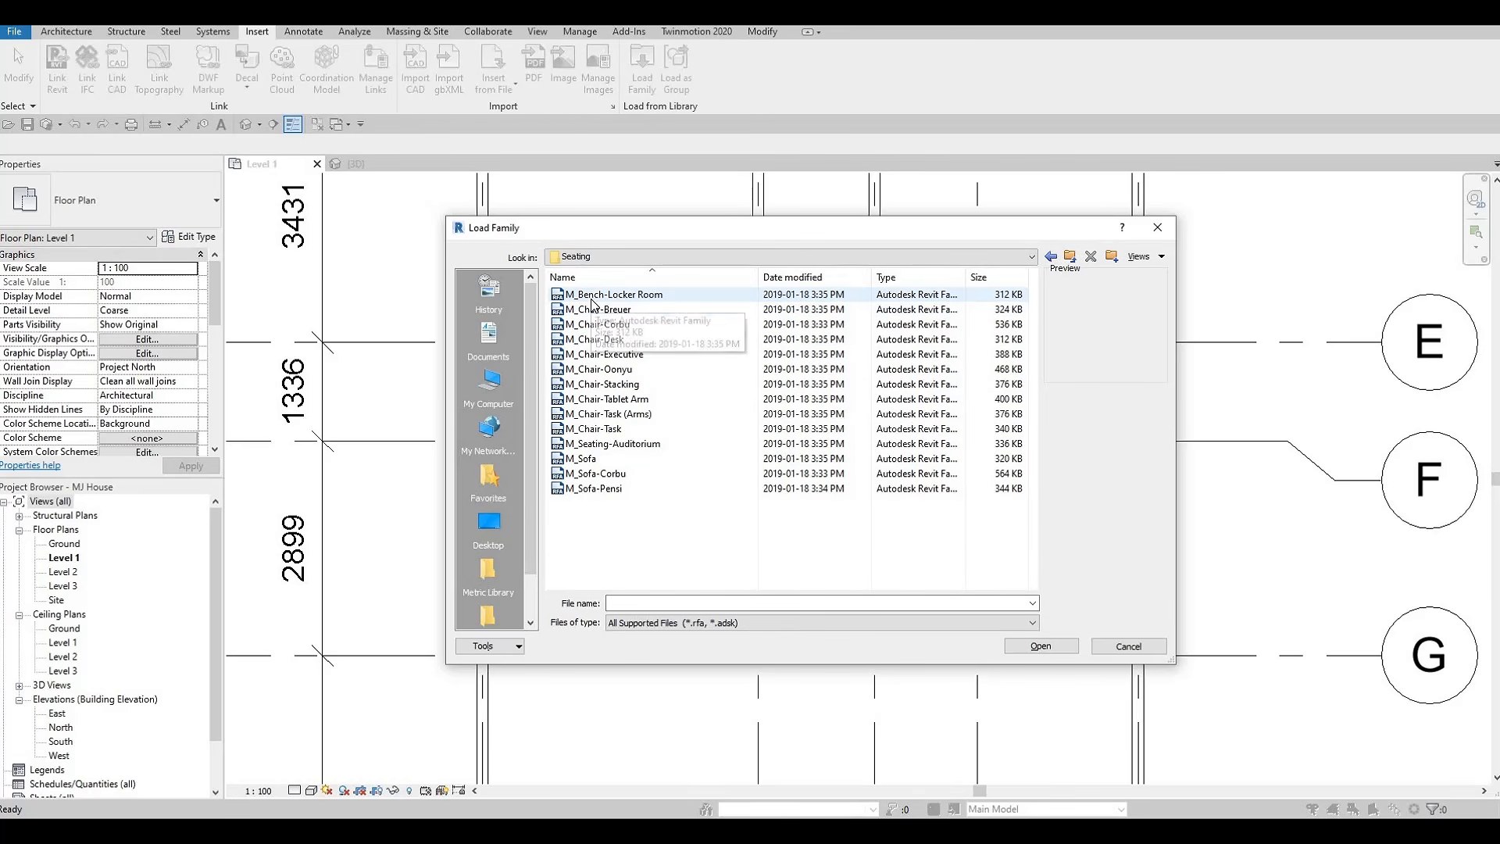
click(592, 298)
key(Down)
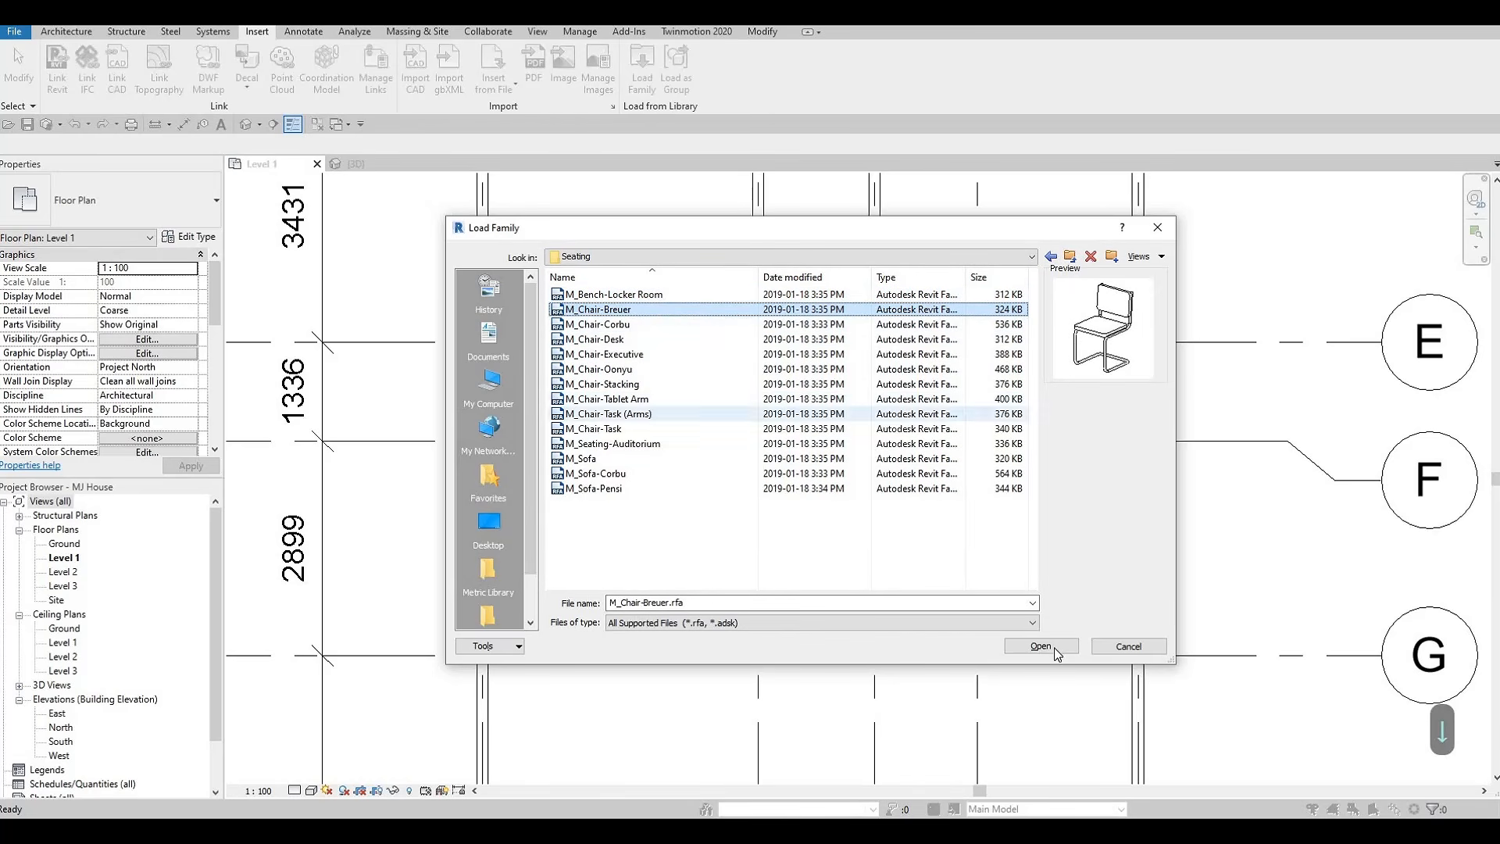
key(Return)
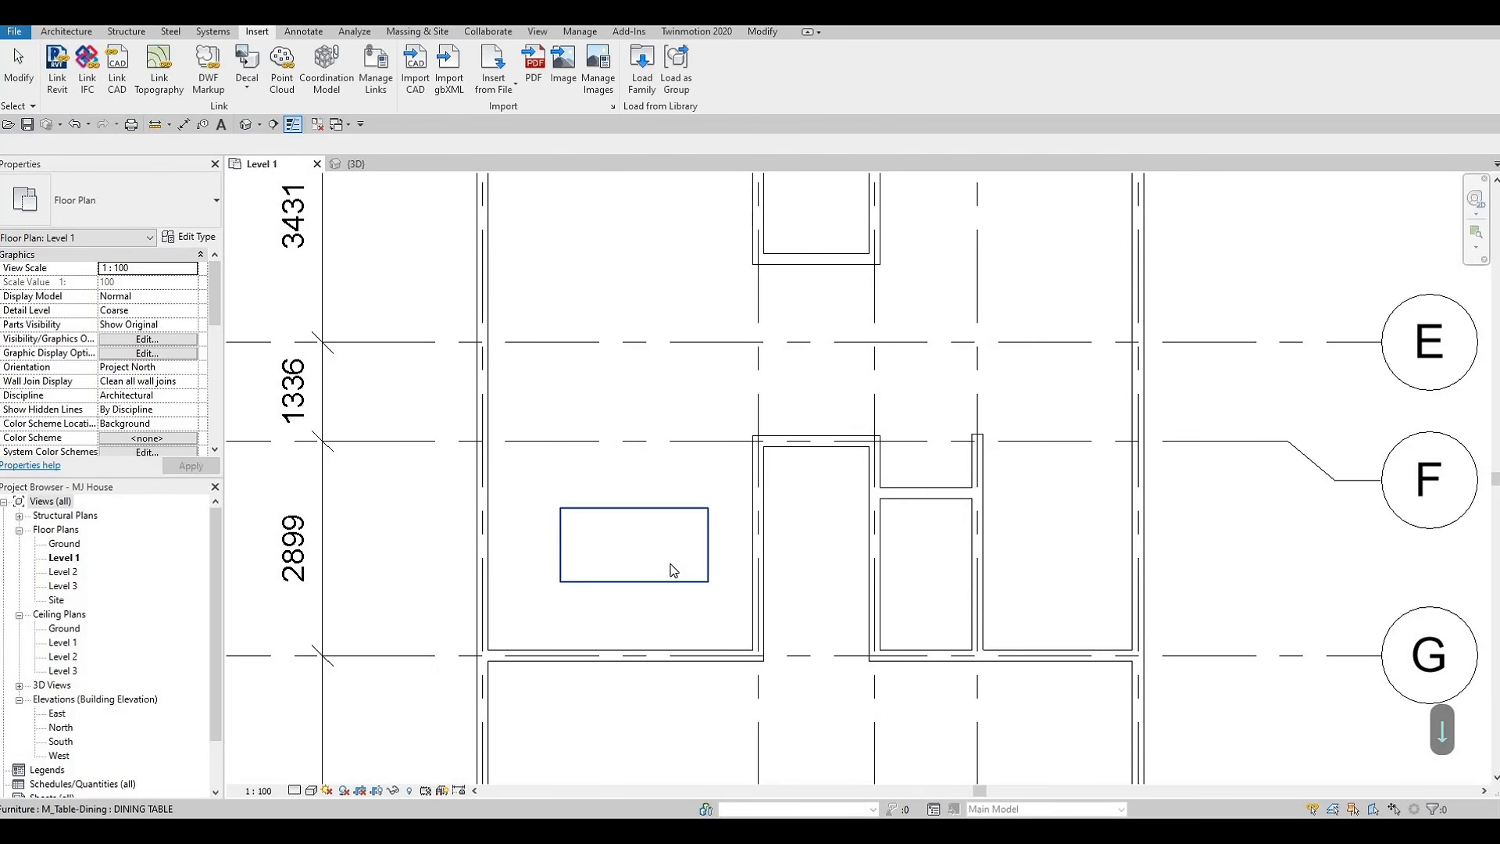
Place three M_Chair-Breuer chairs in a row along the dining table's upper long side, facing the table.
key(c)
key(m)
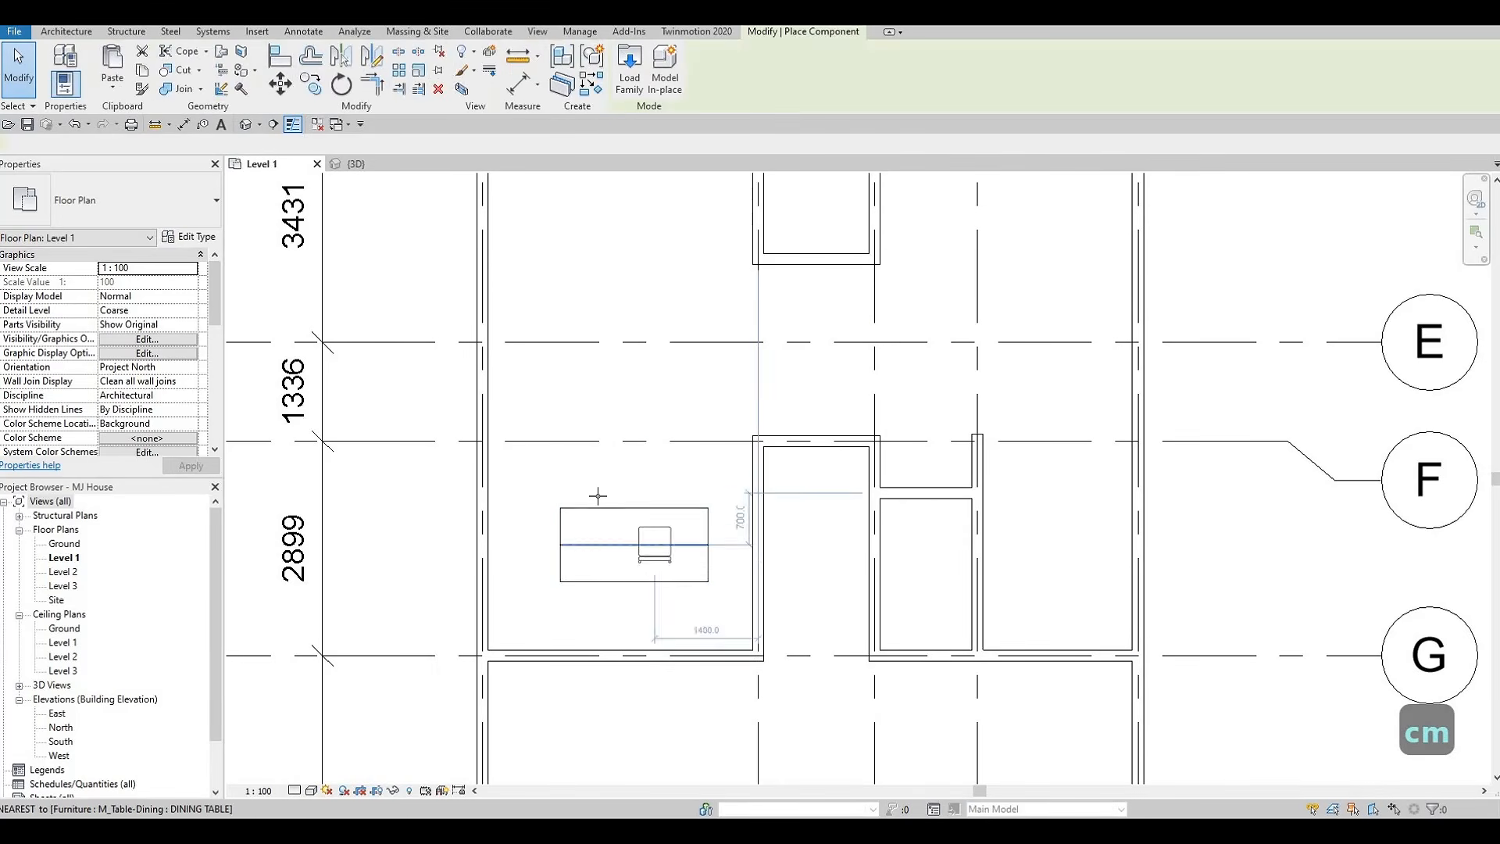
scroll(594, 496, up, 1)
key(c)
key(m)
scroll(586, 497, up, 2)
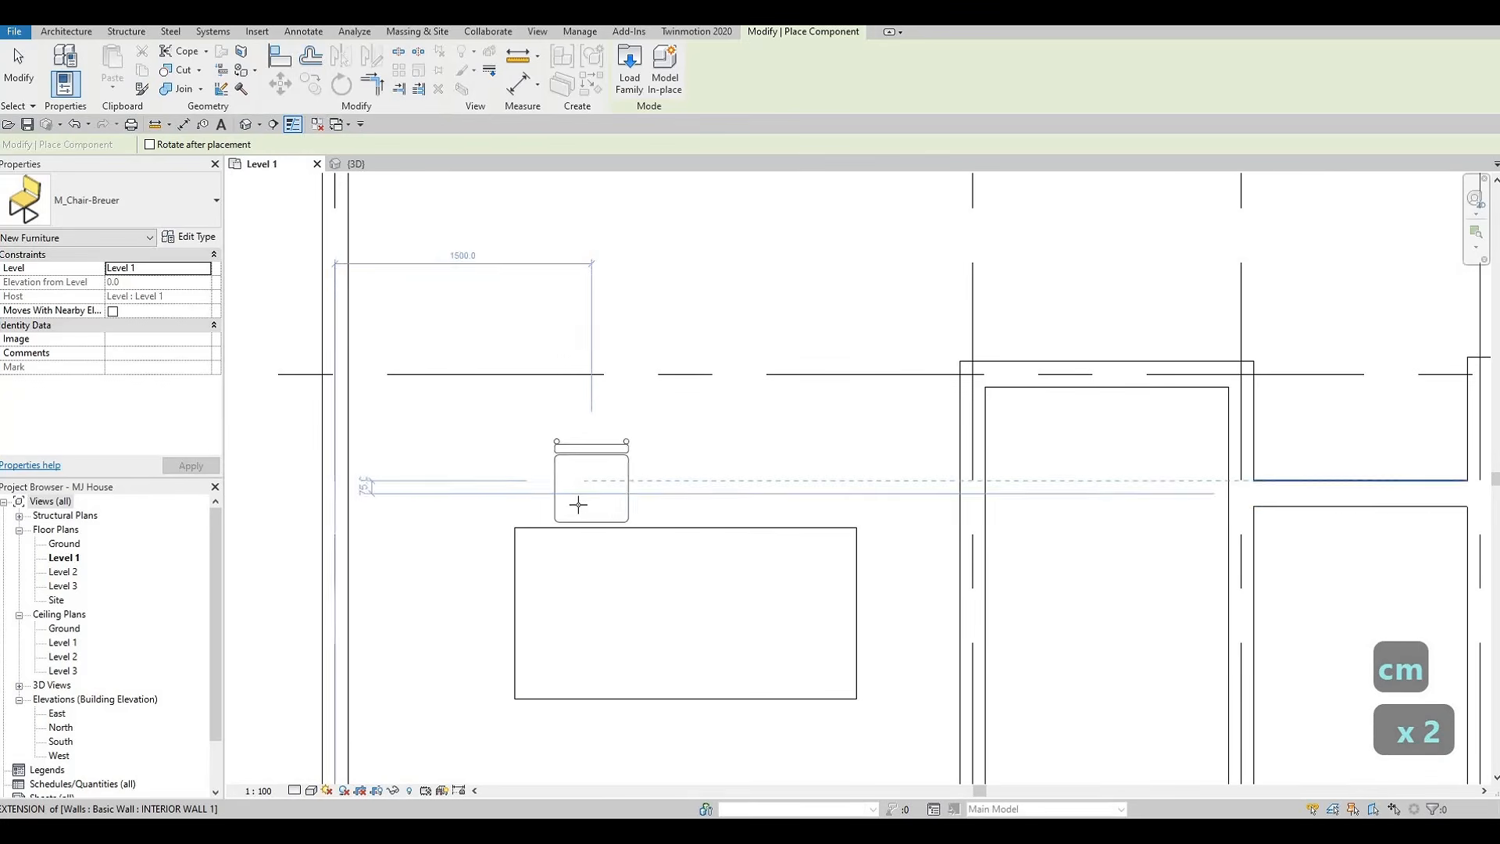
click(676, 509)
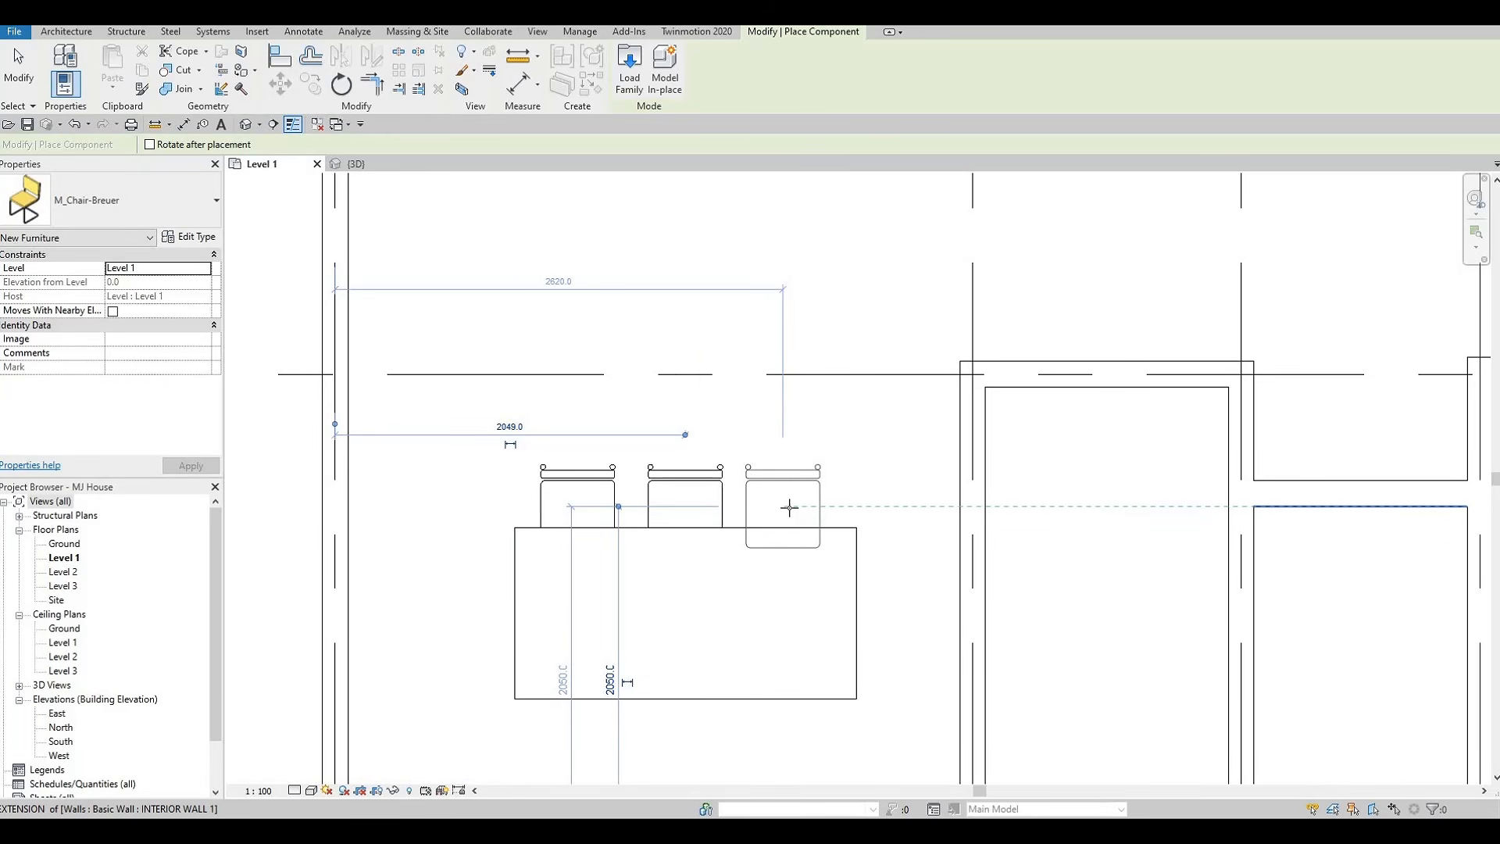
click(793, 508)
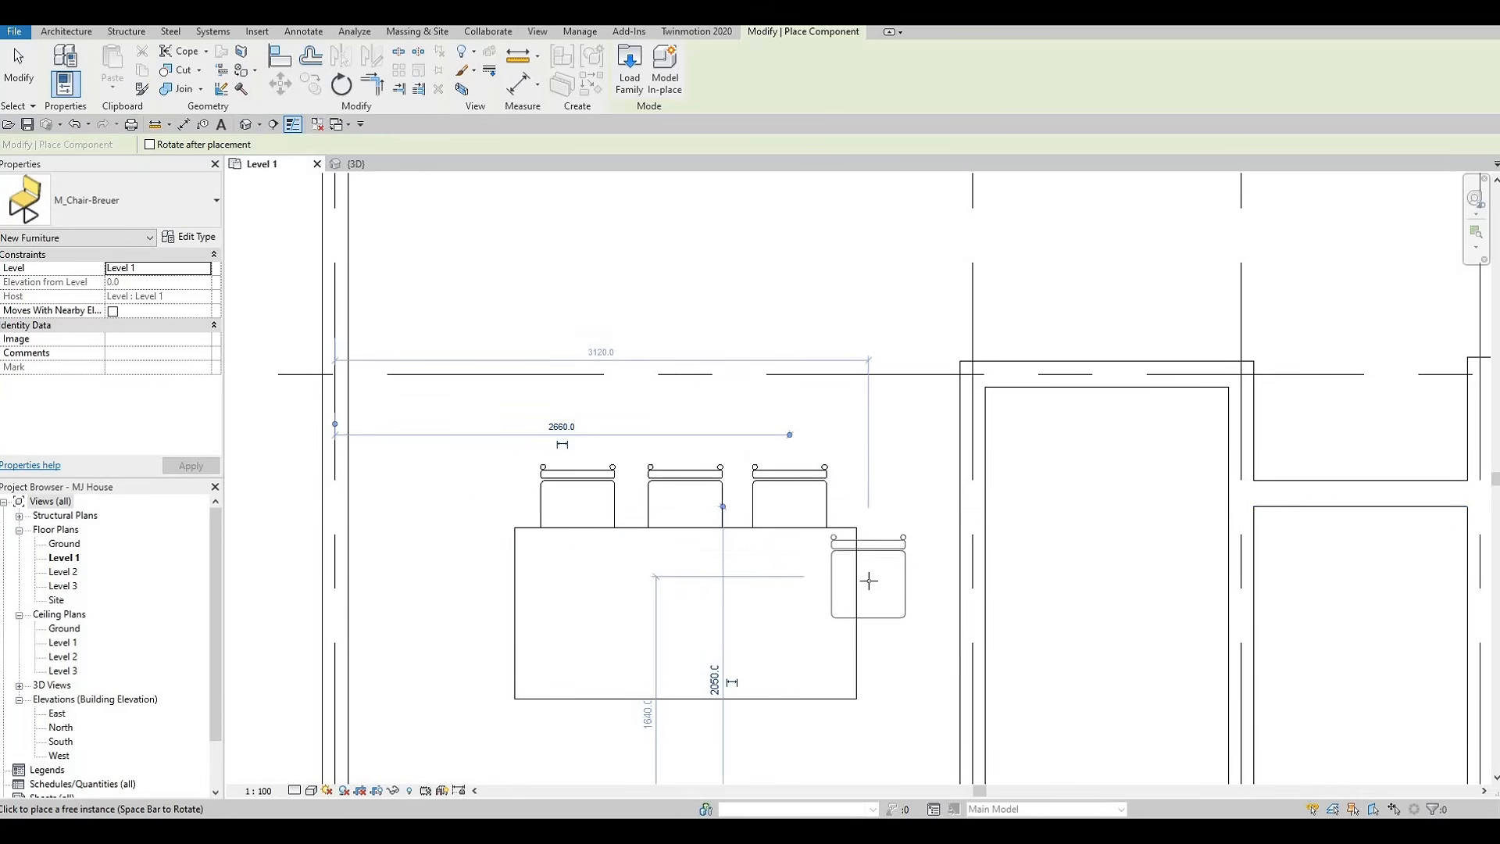
Rotate the next M_Chair-Breuer to face the table and place it at the middle of the table's right end.
key(space)
key(space)
key(space)
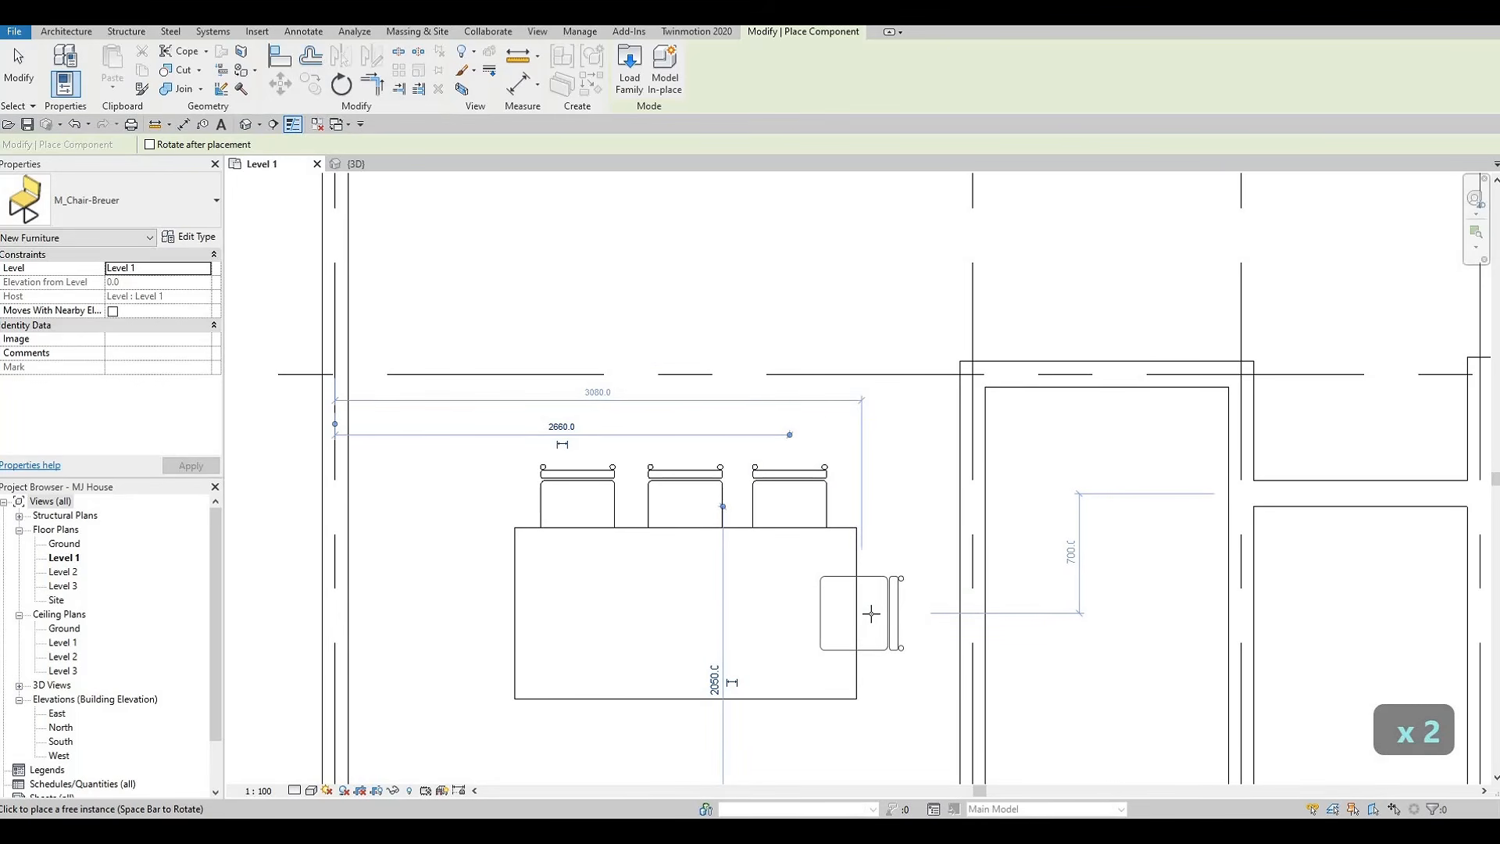
click(865, 613)
scroll(859, 611, up, 2)
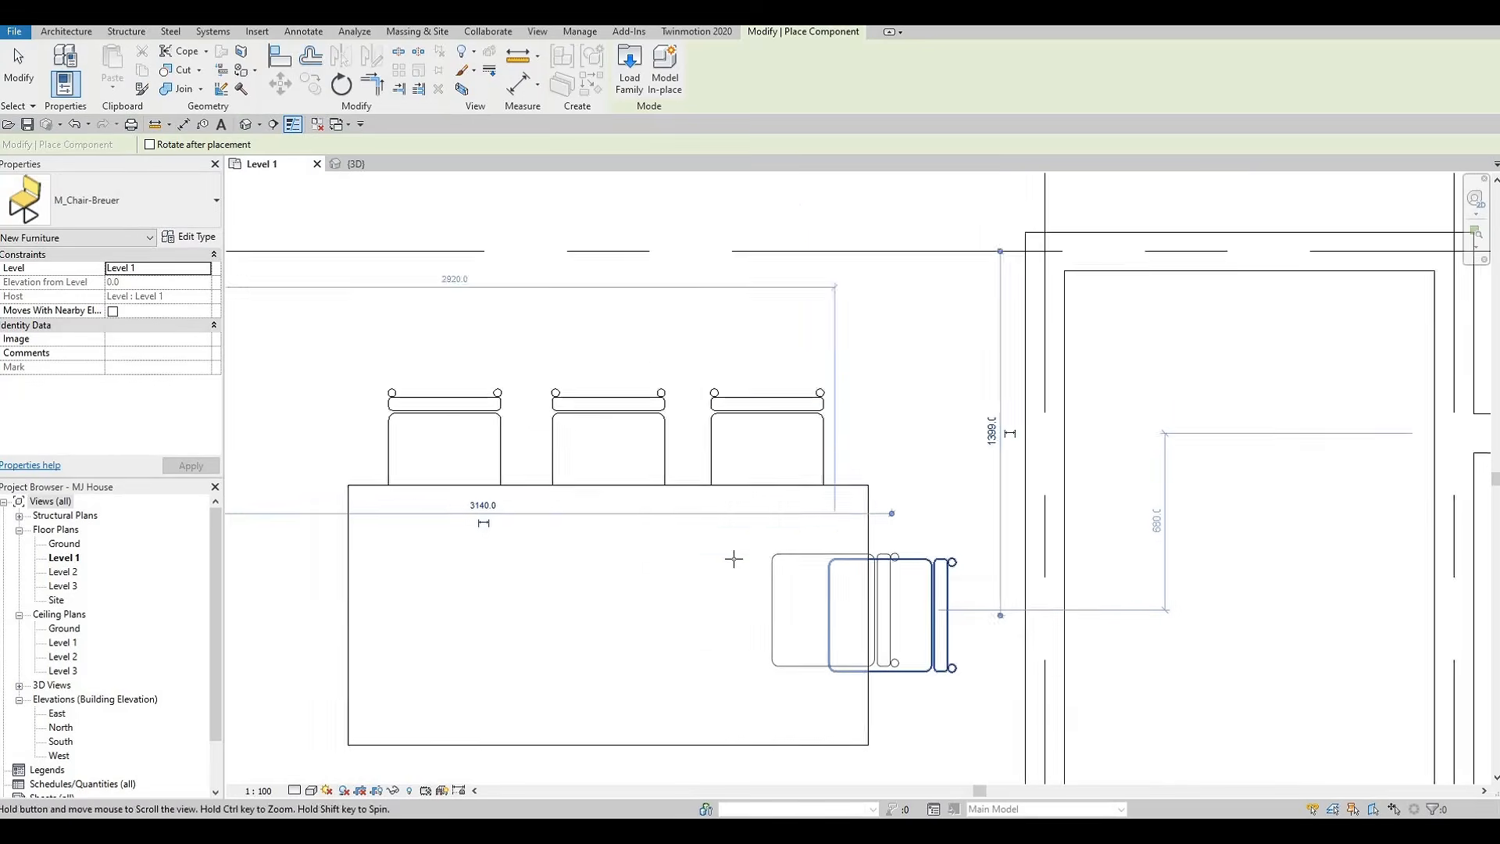
Mirror the three chairs above the dining table to its lower long side about the table's horizontal centreline.
key(Escape)
key(Escape)
key(Escape)
scroll(707, 530, down, 2)
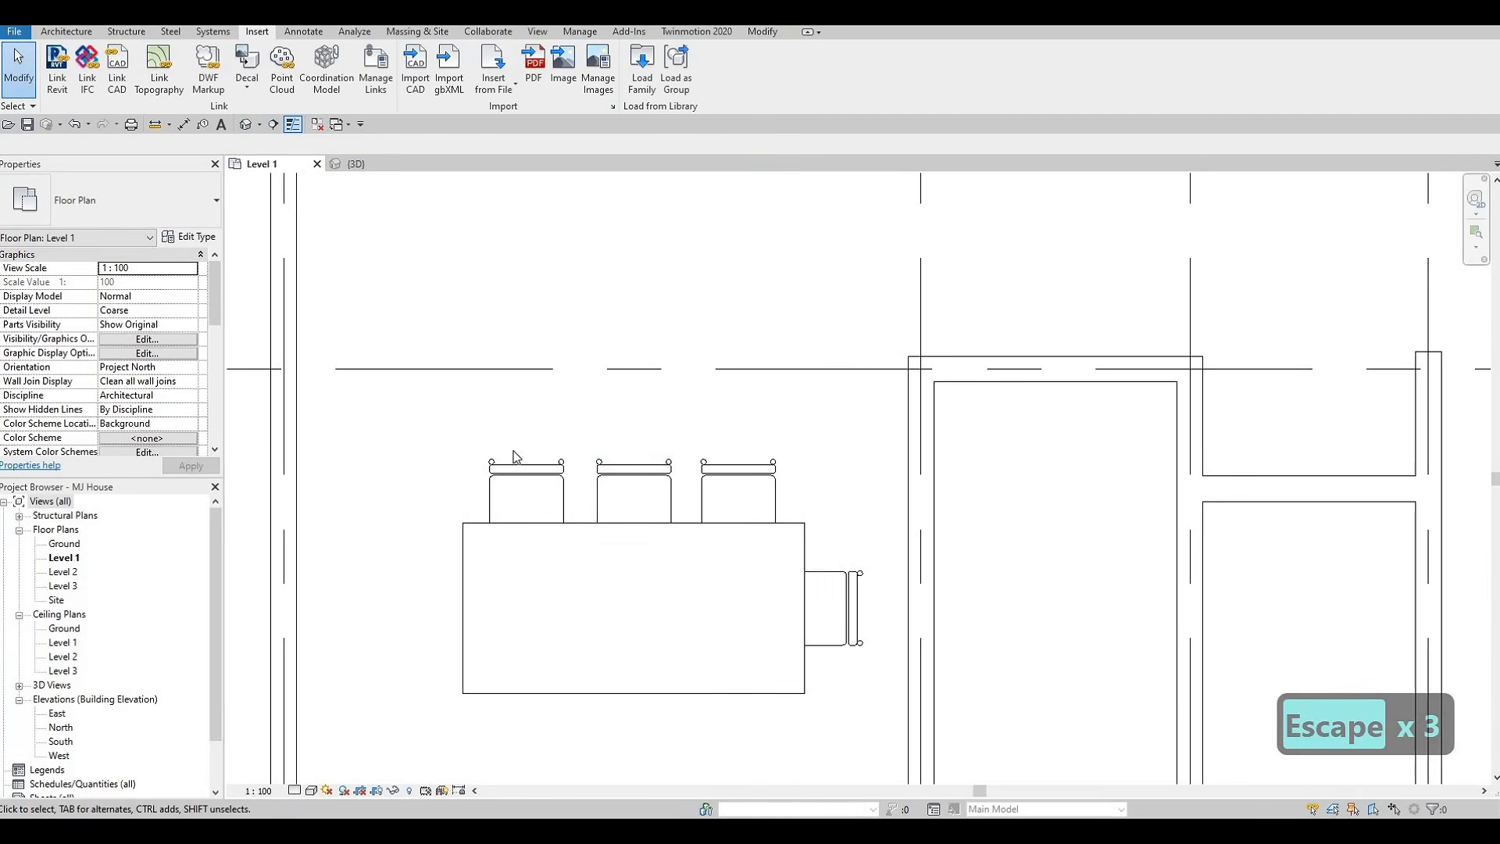
drag(440, 406, 791, 594)
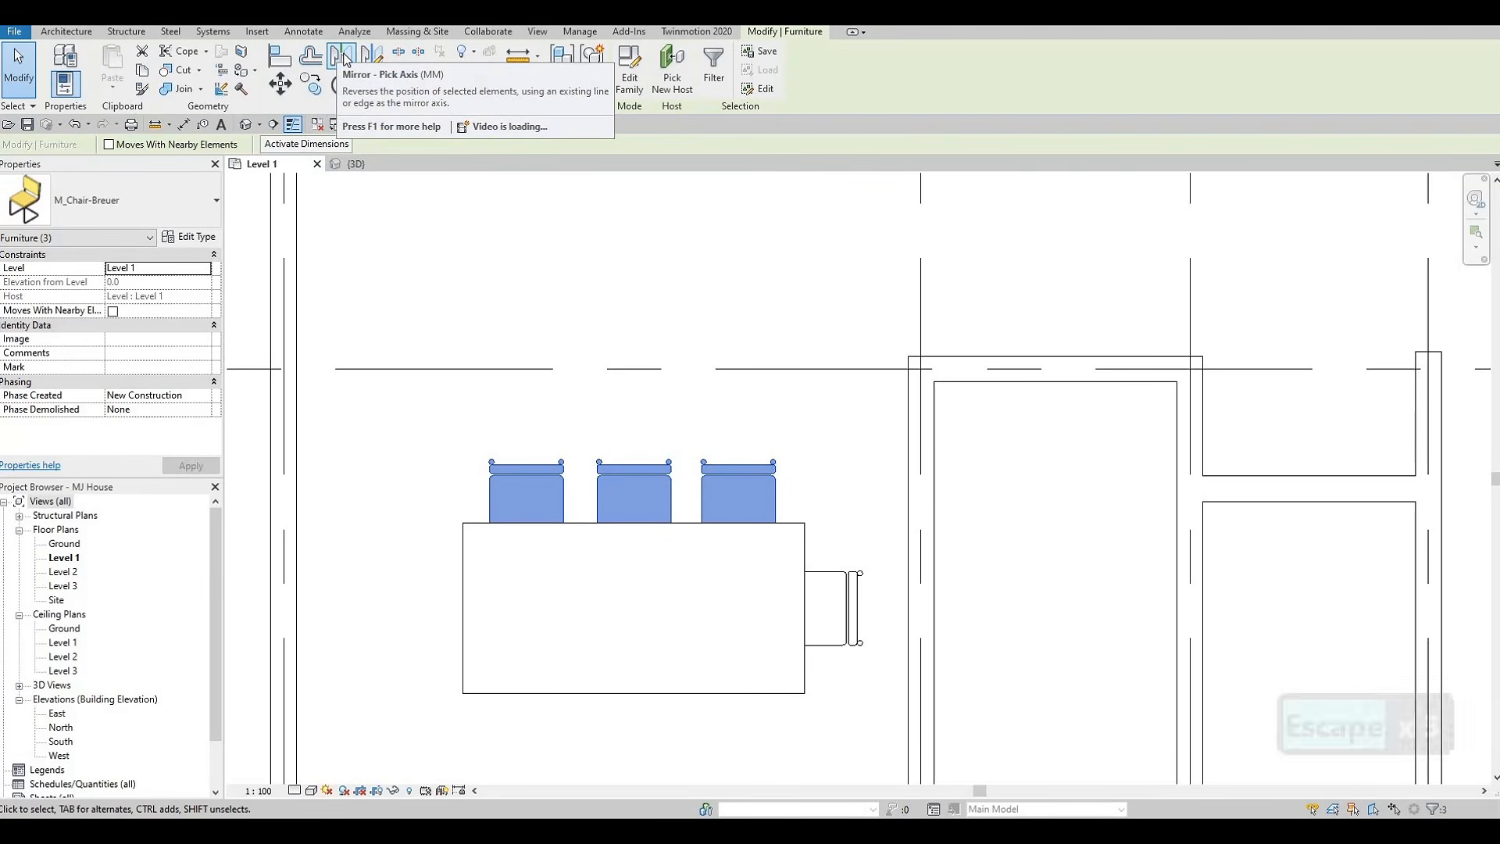
click(344, 58)
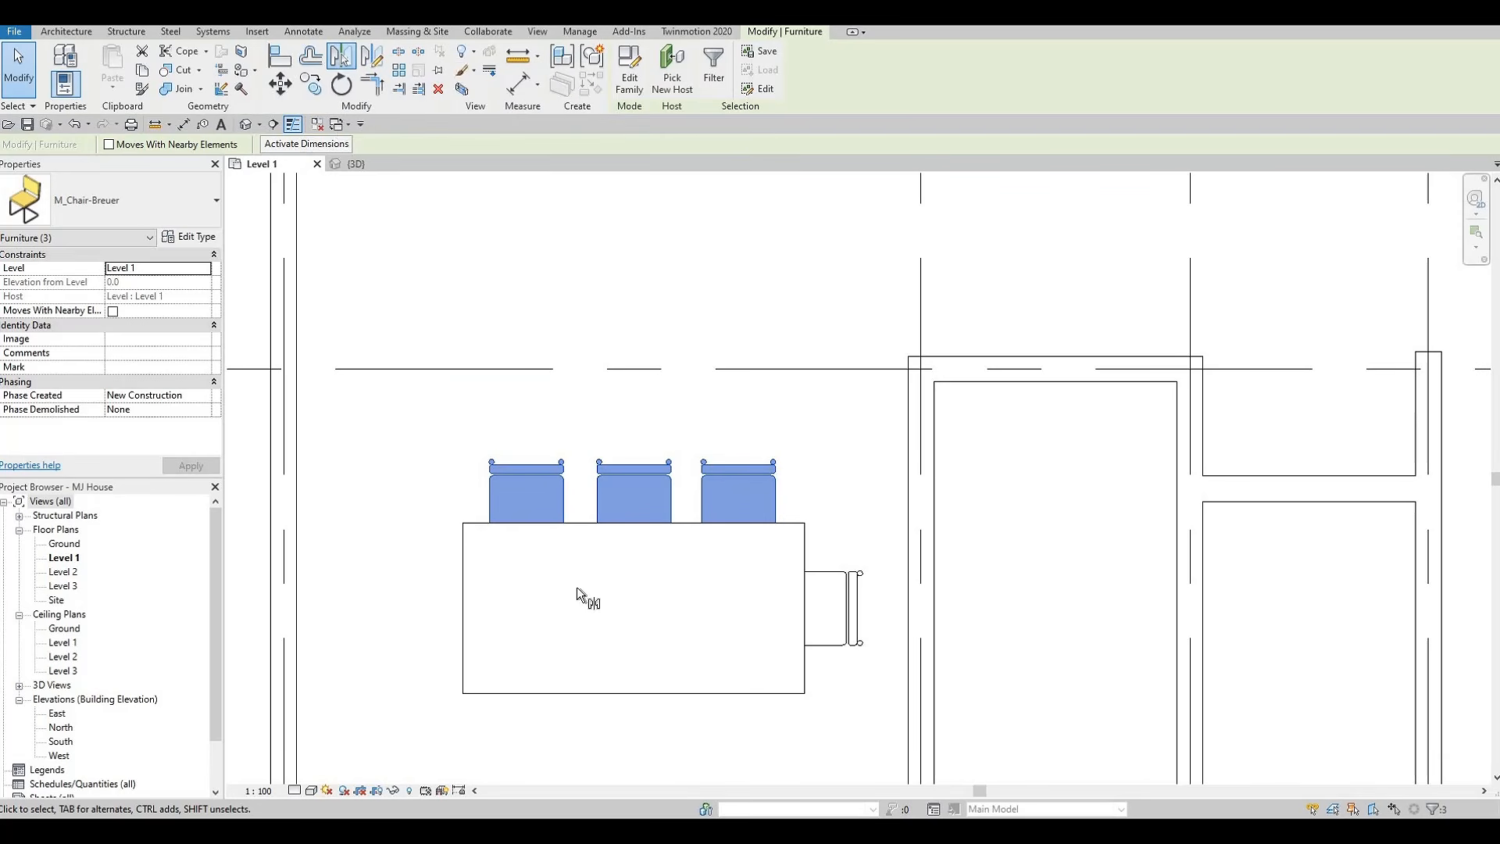
click(494, 608)
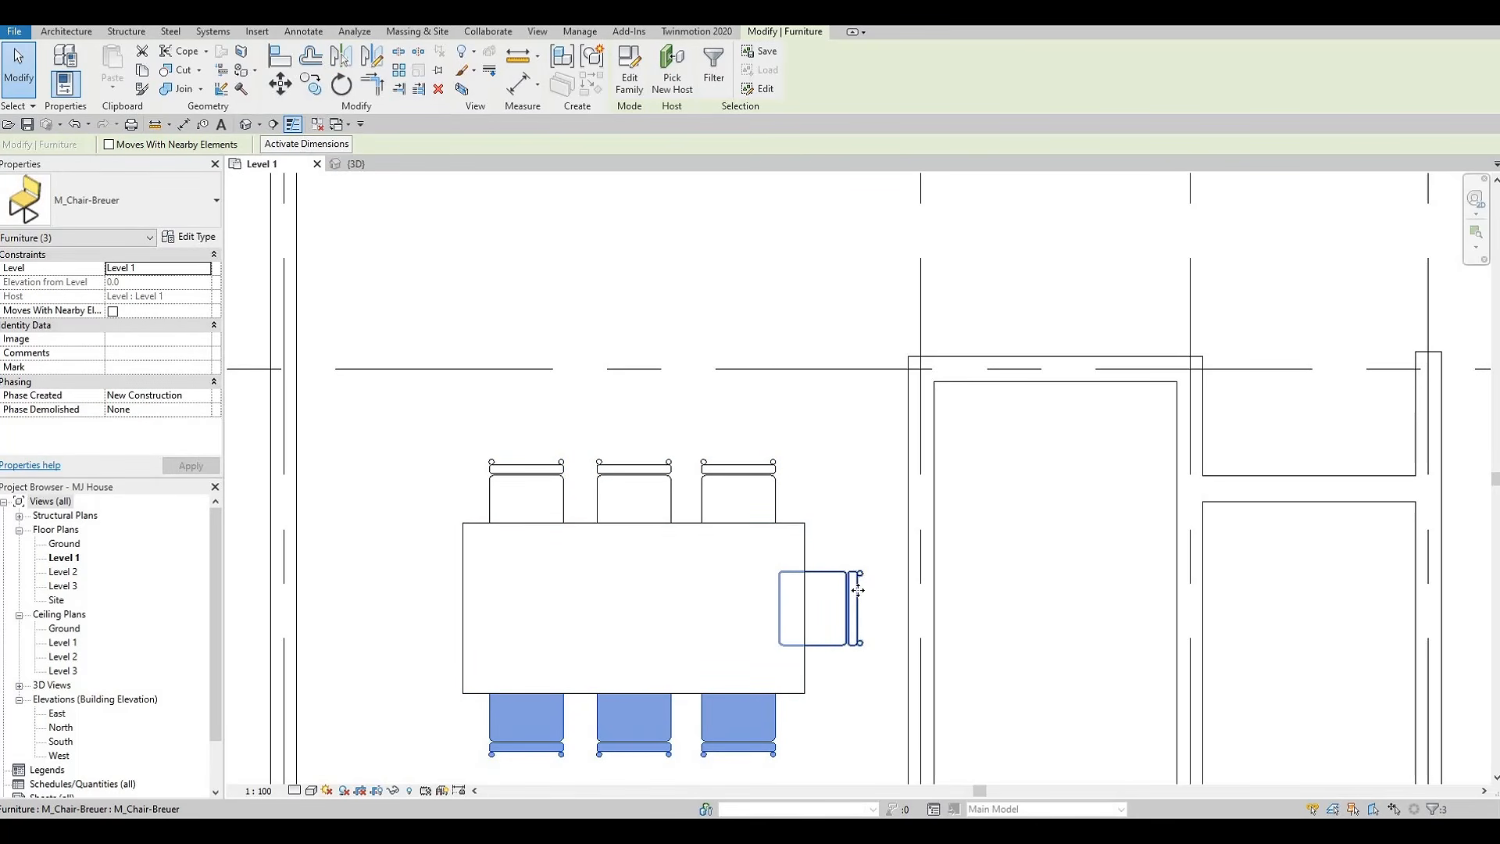
Mirror the chair at the table's right end to the left end, drawing the axis vertically through the table's middle.
click(817, 606)
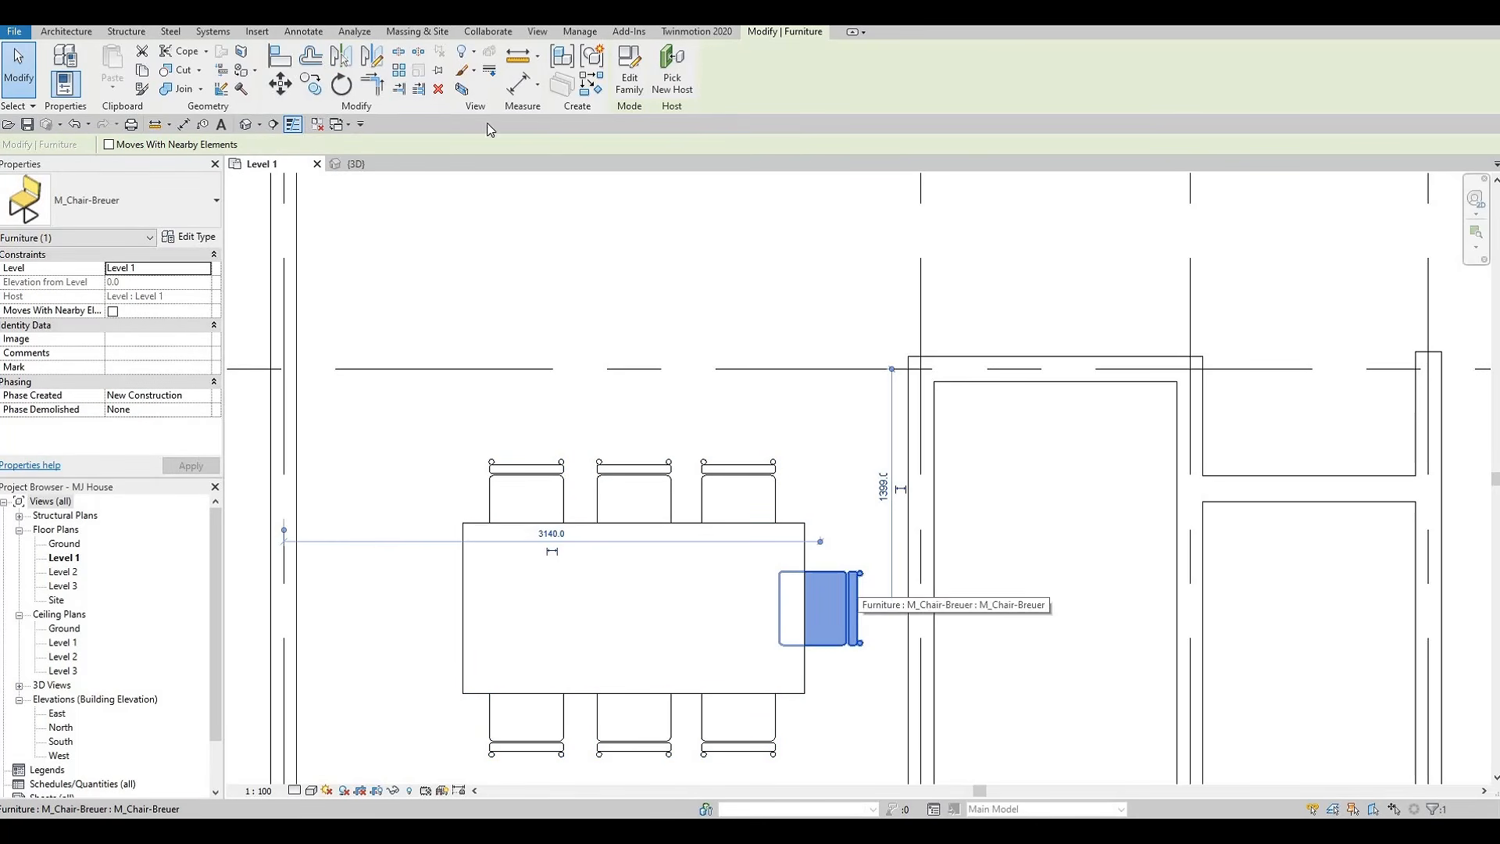
click(371, 60)
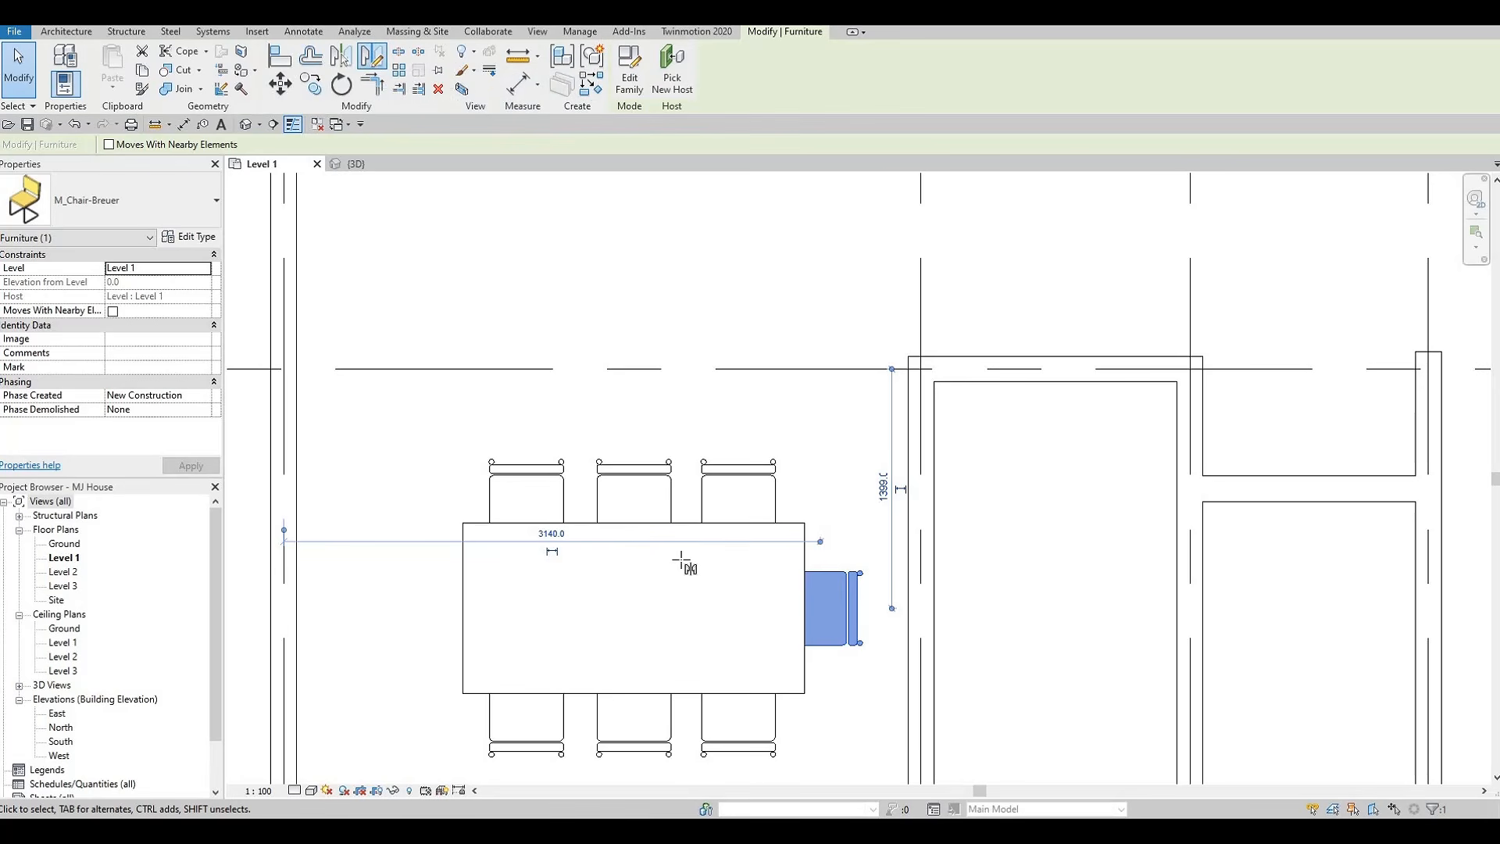
click(635, 524)
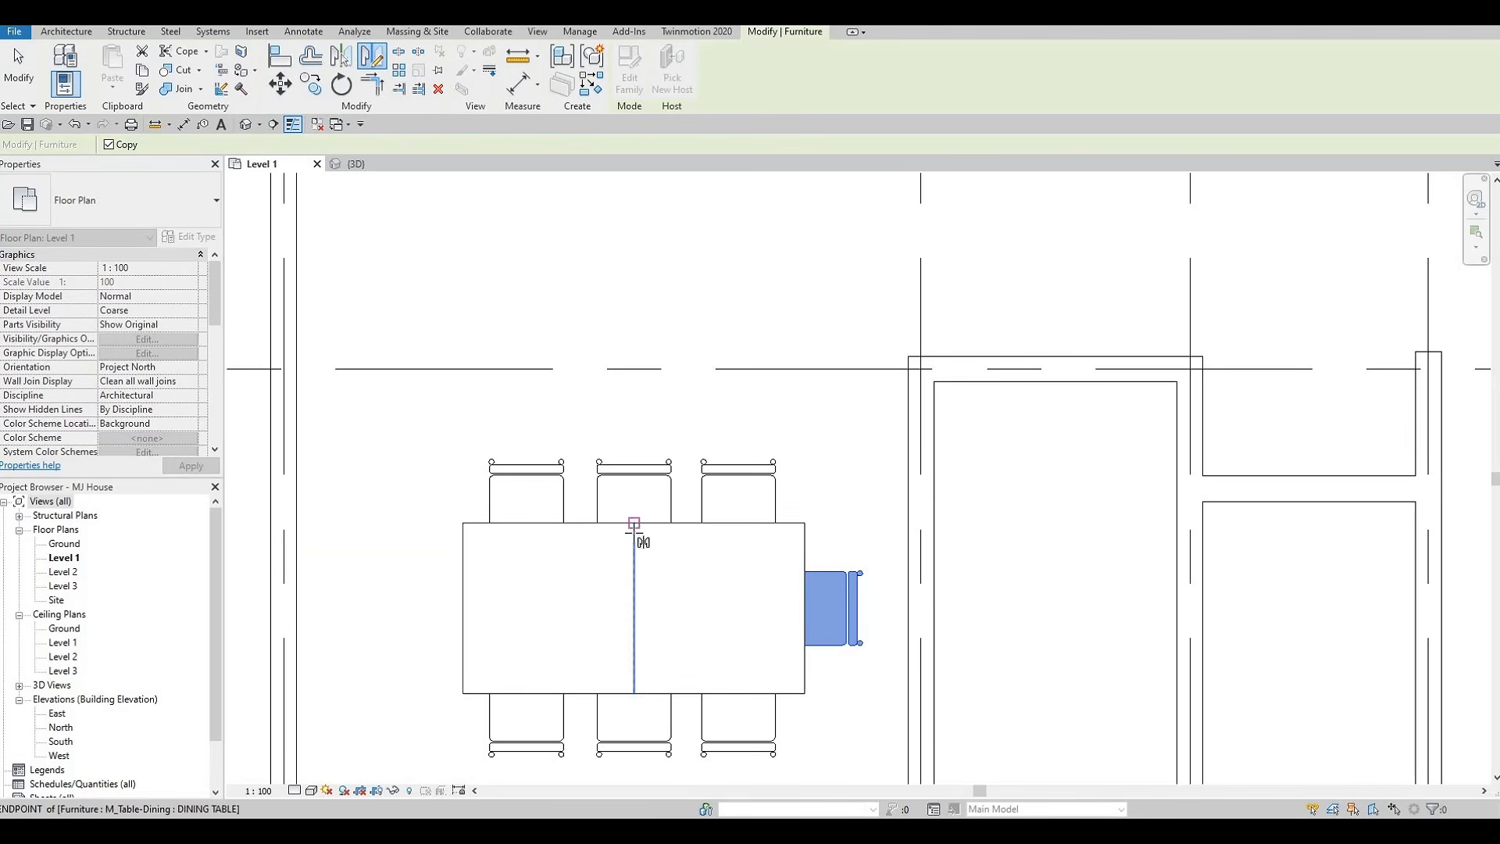
click(634, 593)
key(Escape)
key(Escape)
key(Escape)
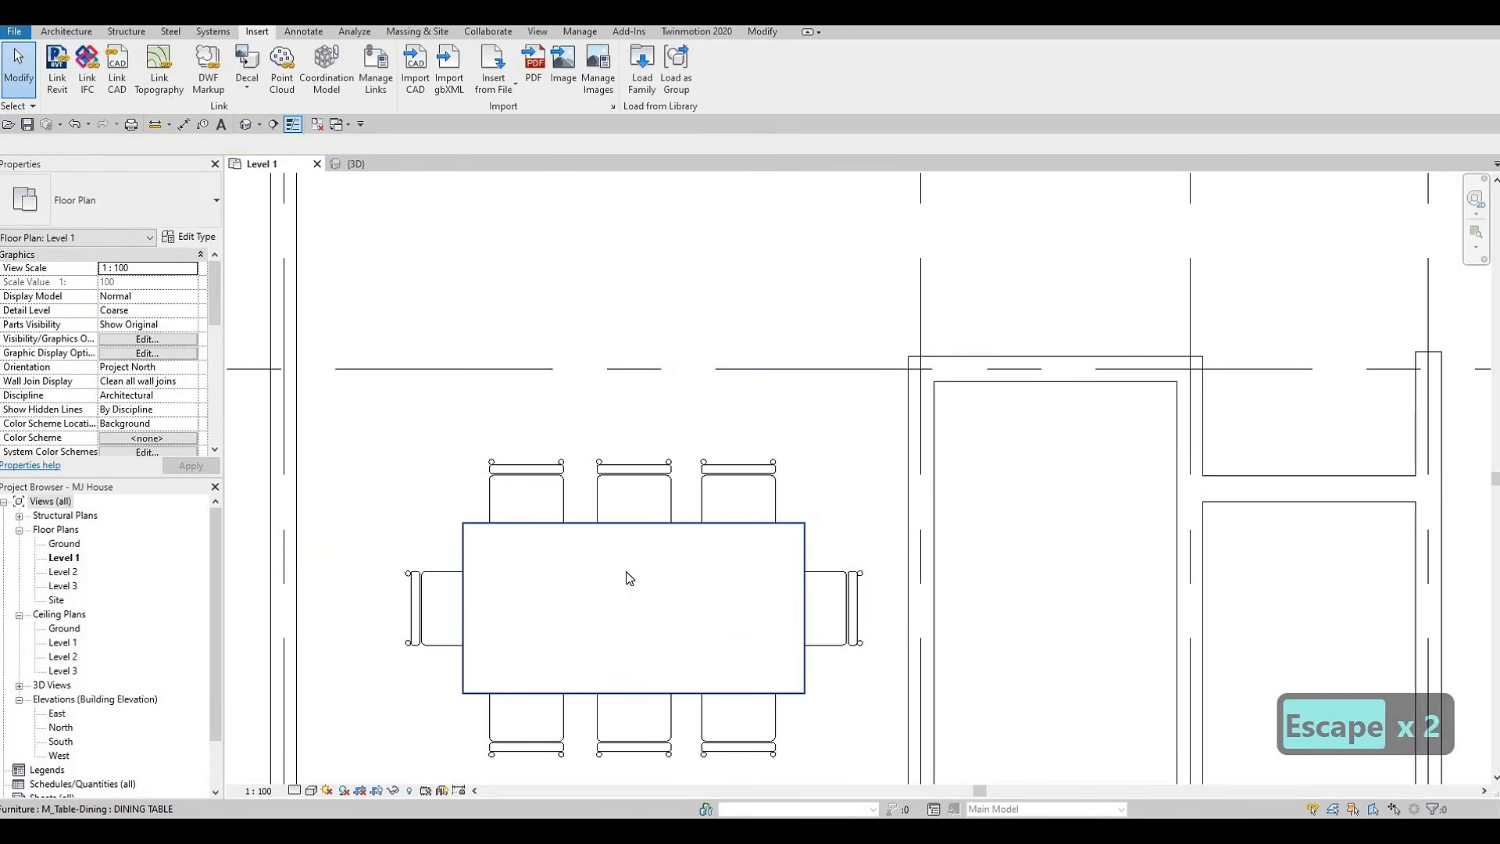
Nudge the dining table together with its eight chairs three increments down and three to the right.
scroll(629, 573, down, 1)
scroll(629, 574, down, 1)
scroll(594, 547, down, 1)
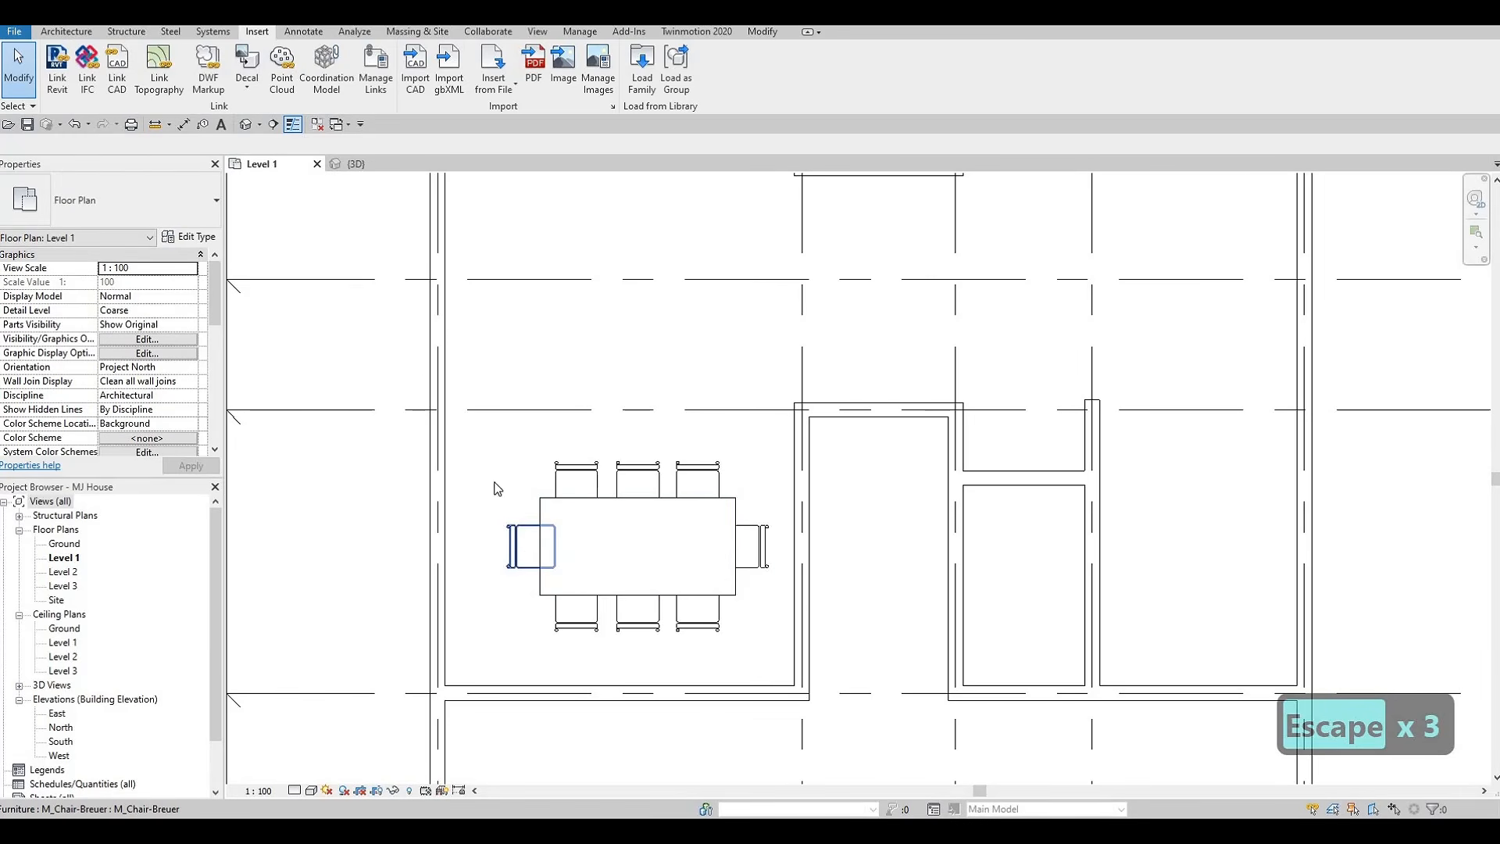
scroll(495, 489, up, 1)
key(Escape)
key(Escape)
drag(464, 422, 823, 673)
key(Down)
key(Down)
key(Down)
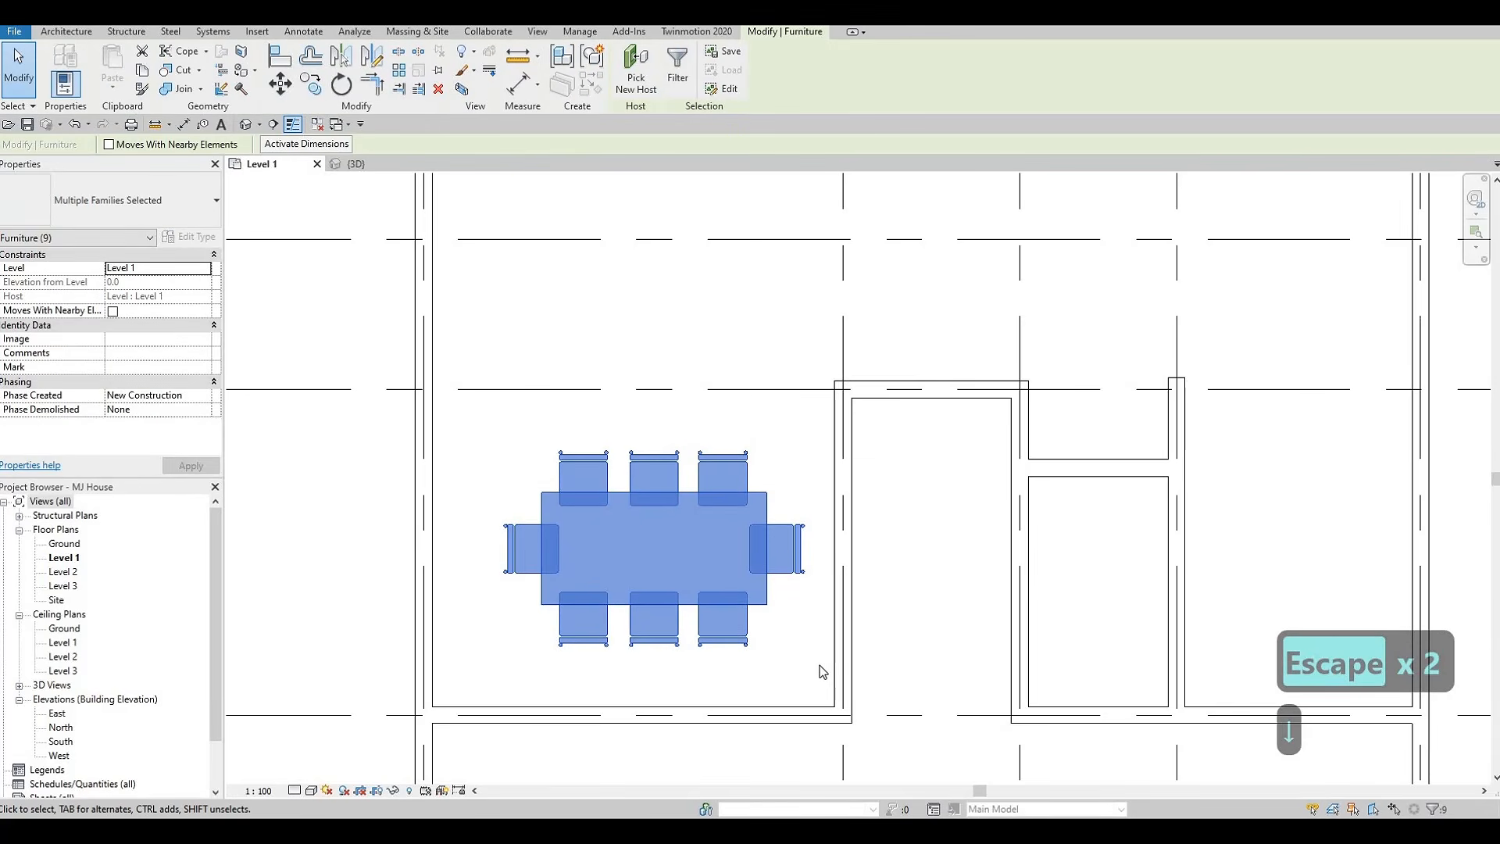
key(Right)
key(Right)
key(Right)
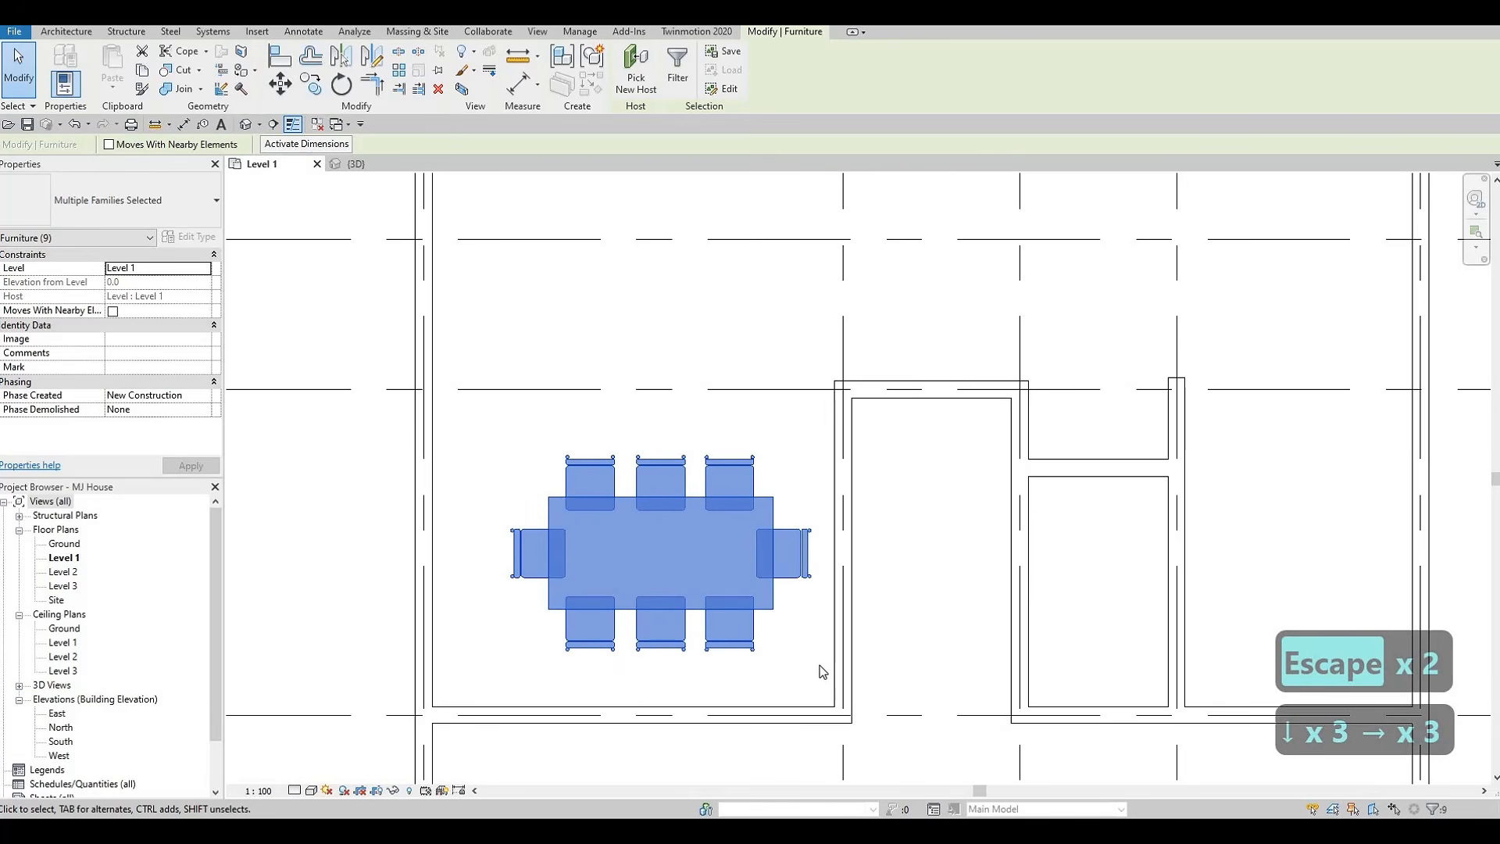
key(Escape)
key(Escape)
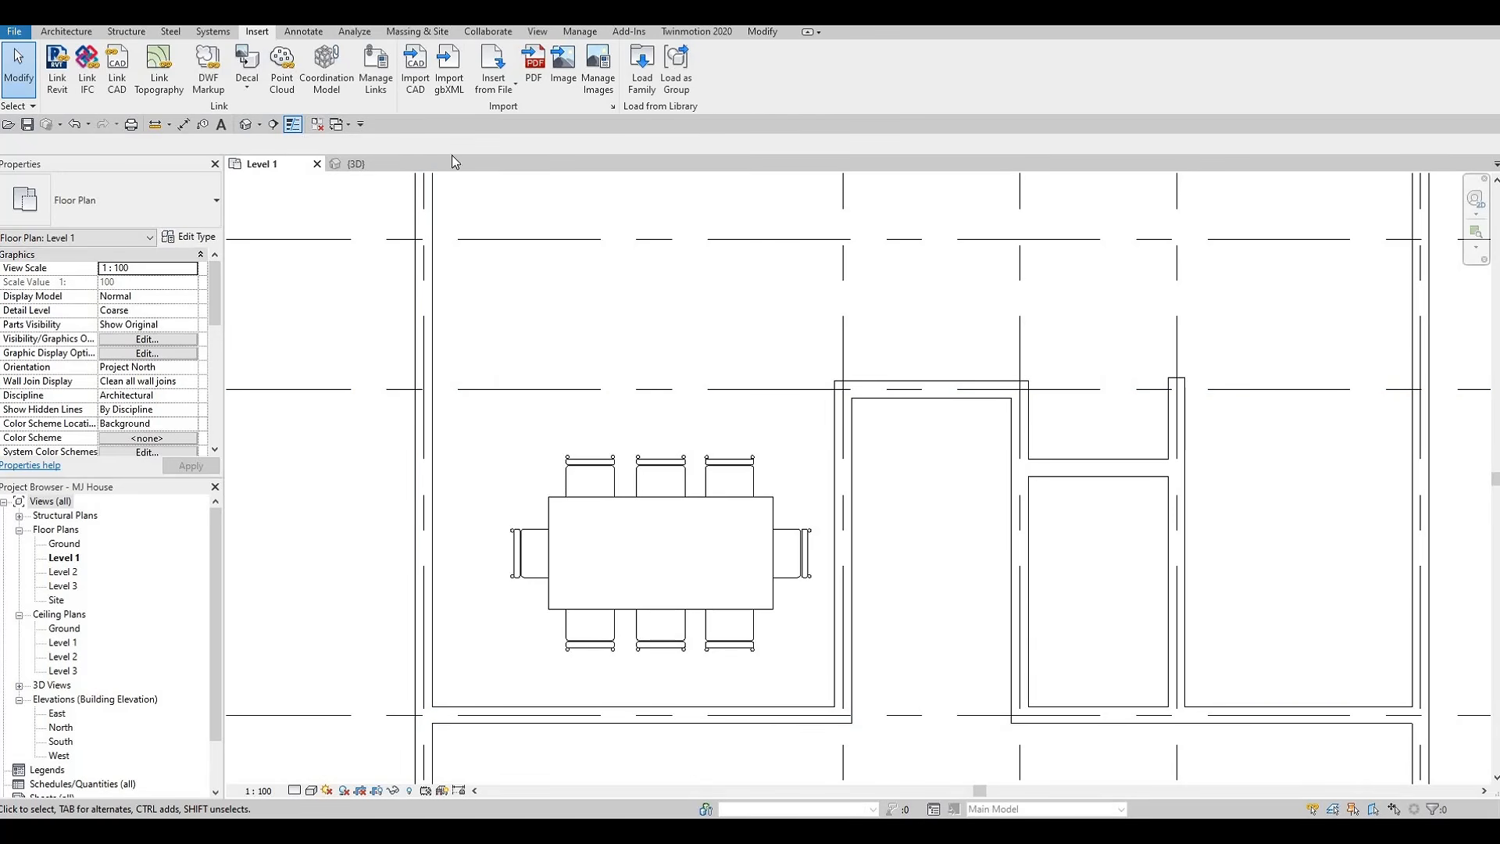
Start loading a family and go to the Storage folder of the library's Furniture families.
click(641, 86)
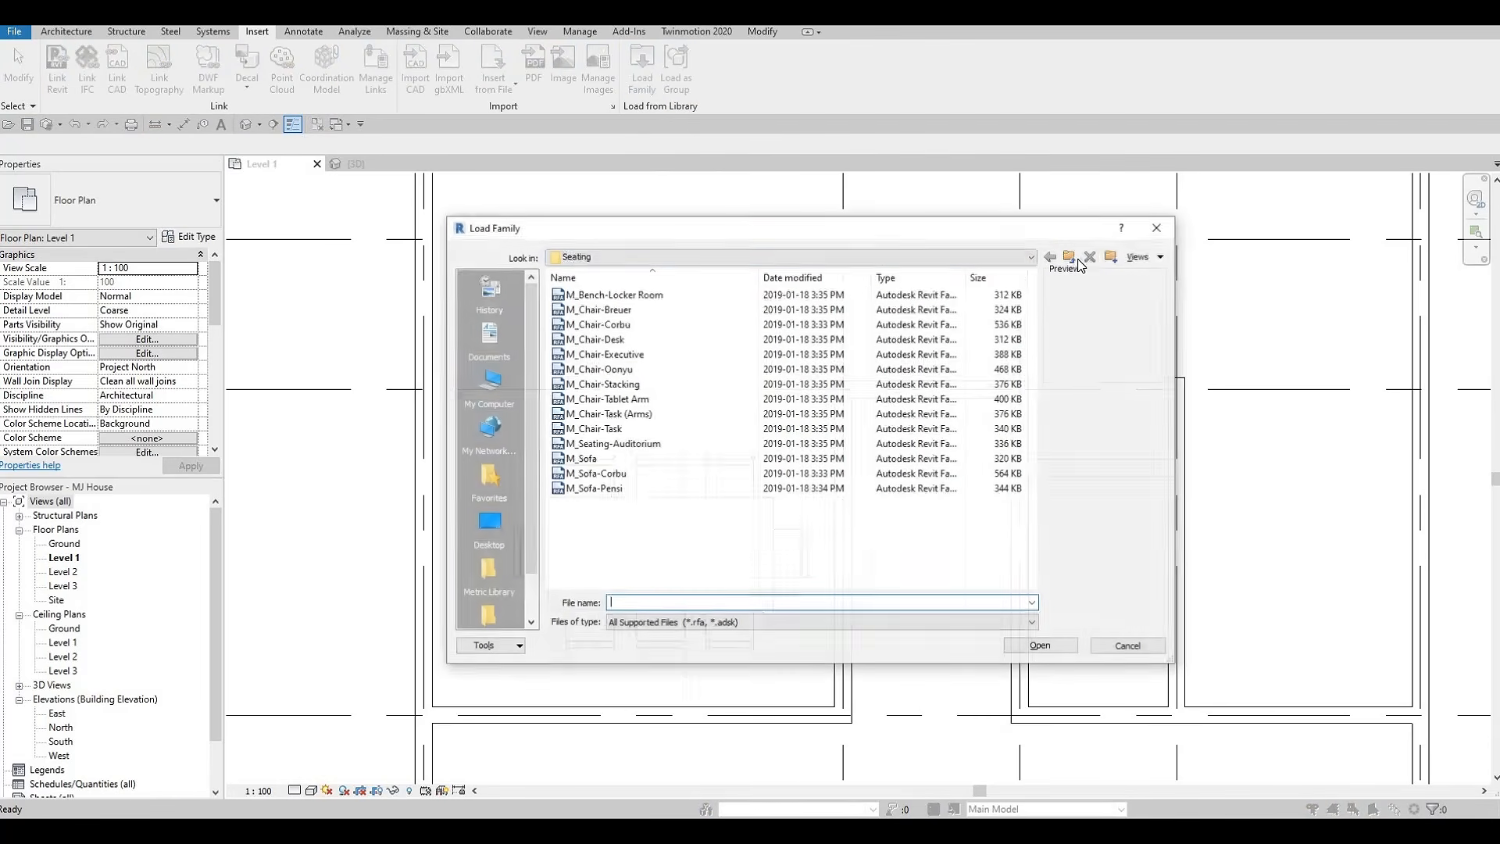
click(1069, 257)
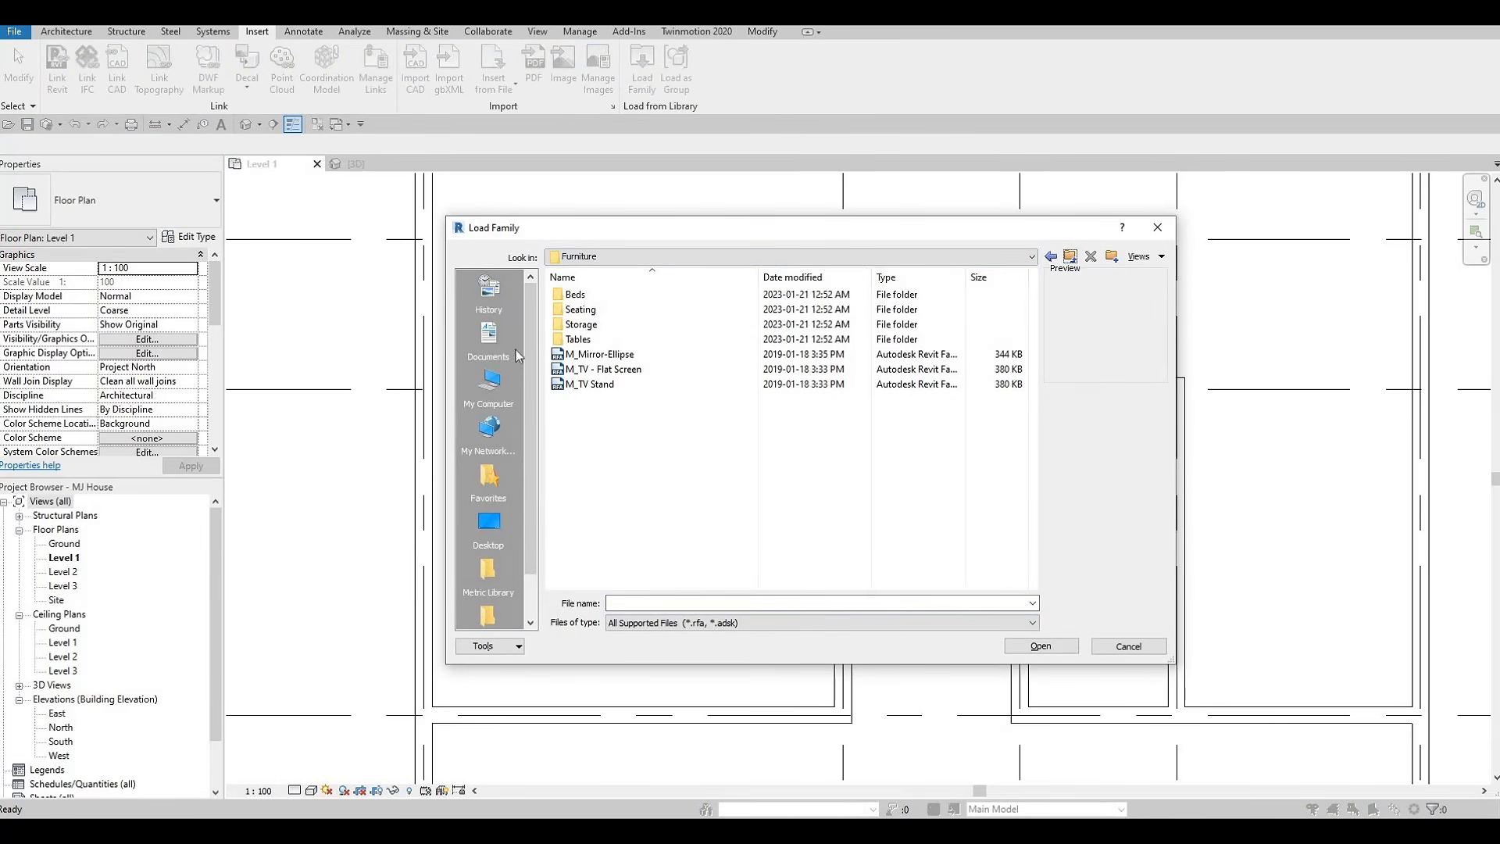
double_click(592, 325)
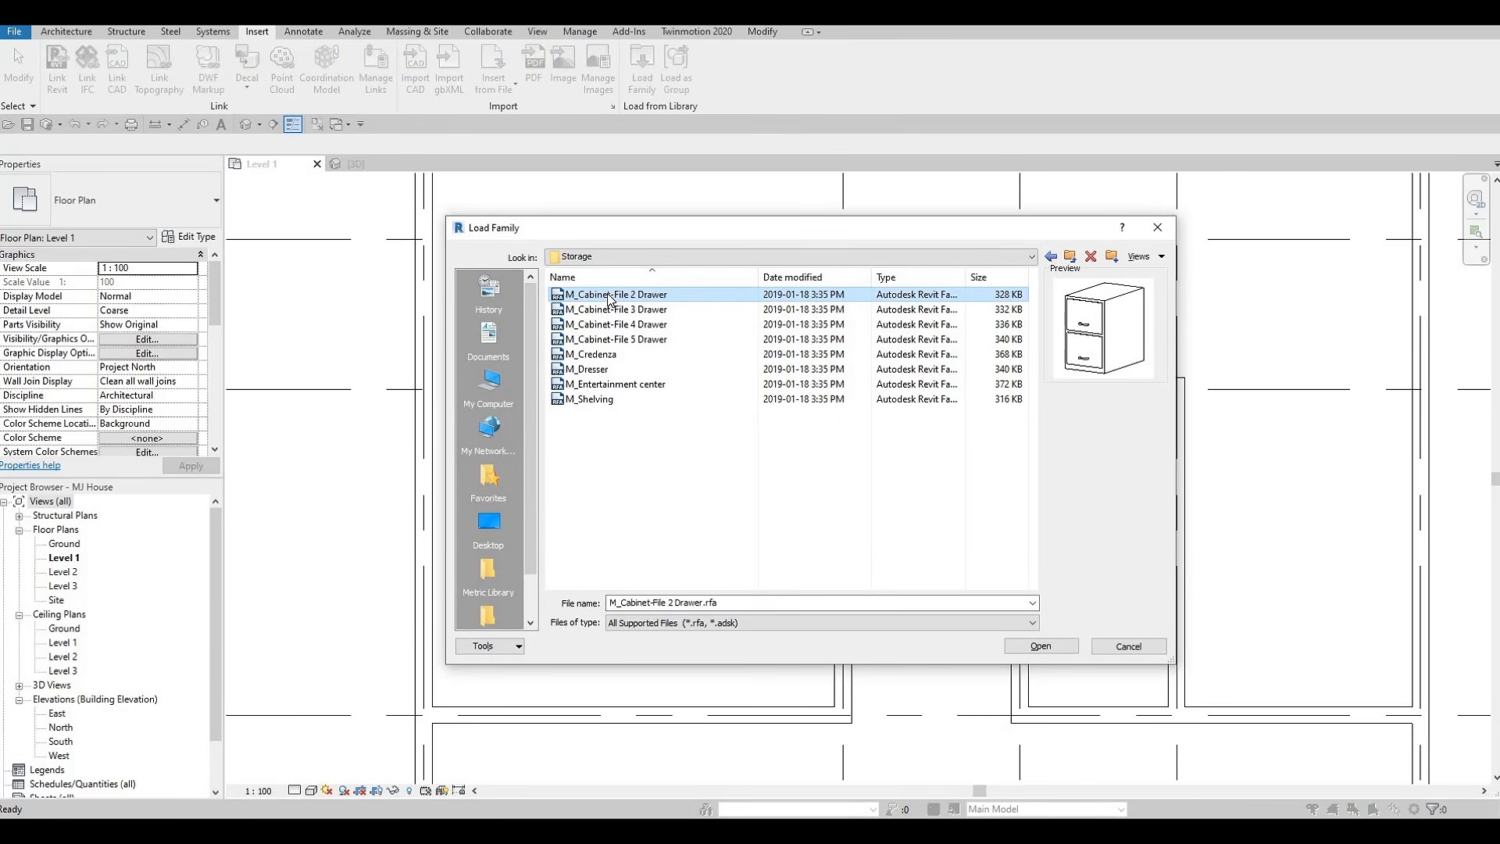
Compare the previews of the storage families, including the credenza, dresser, entertainment center and shelving.
key(Down)
key(Down)
key(Down)
key(Down)
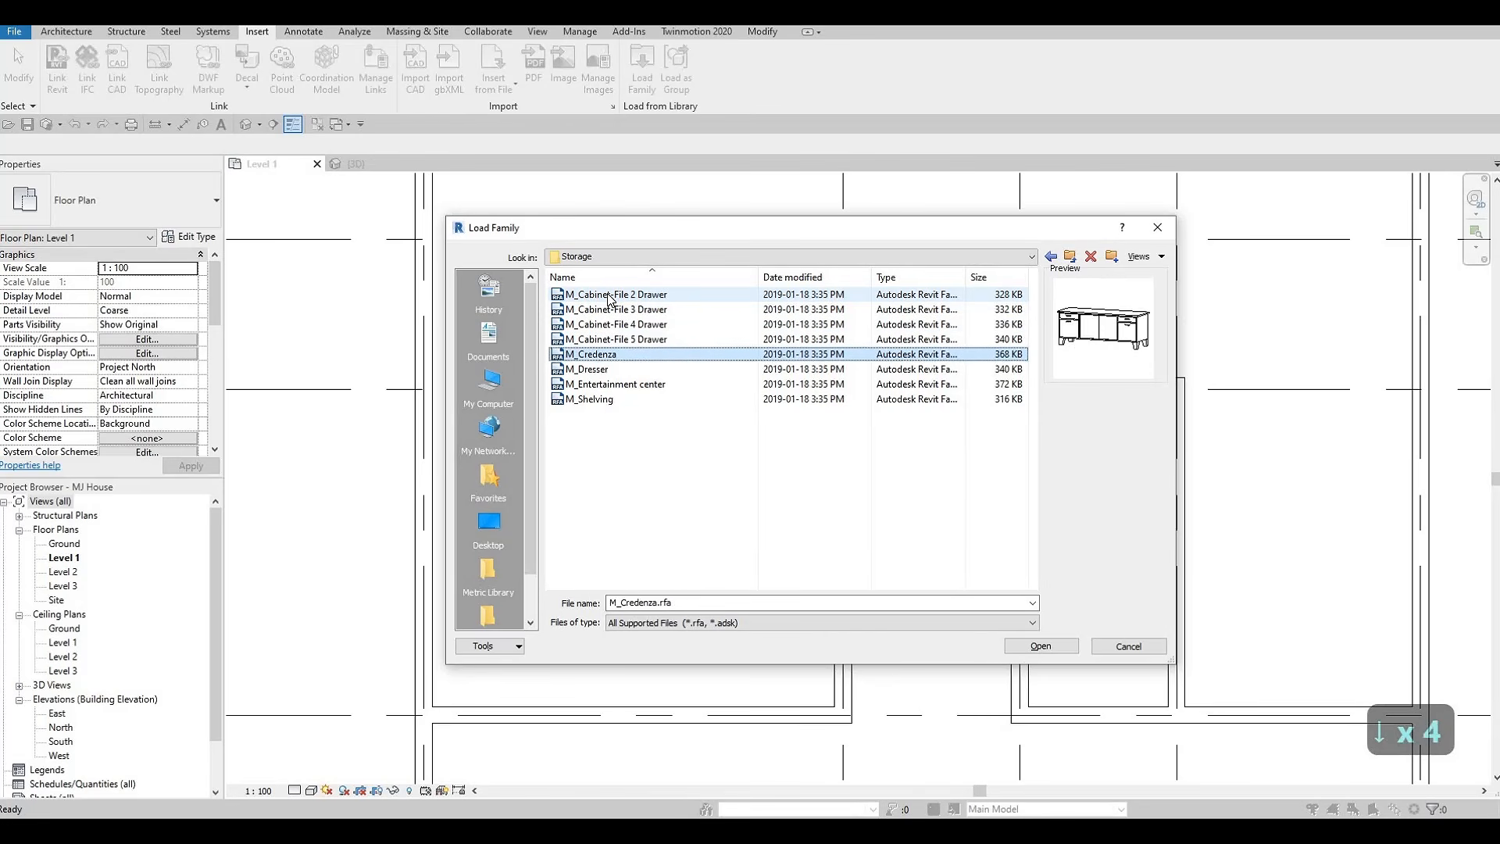
key(Down)
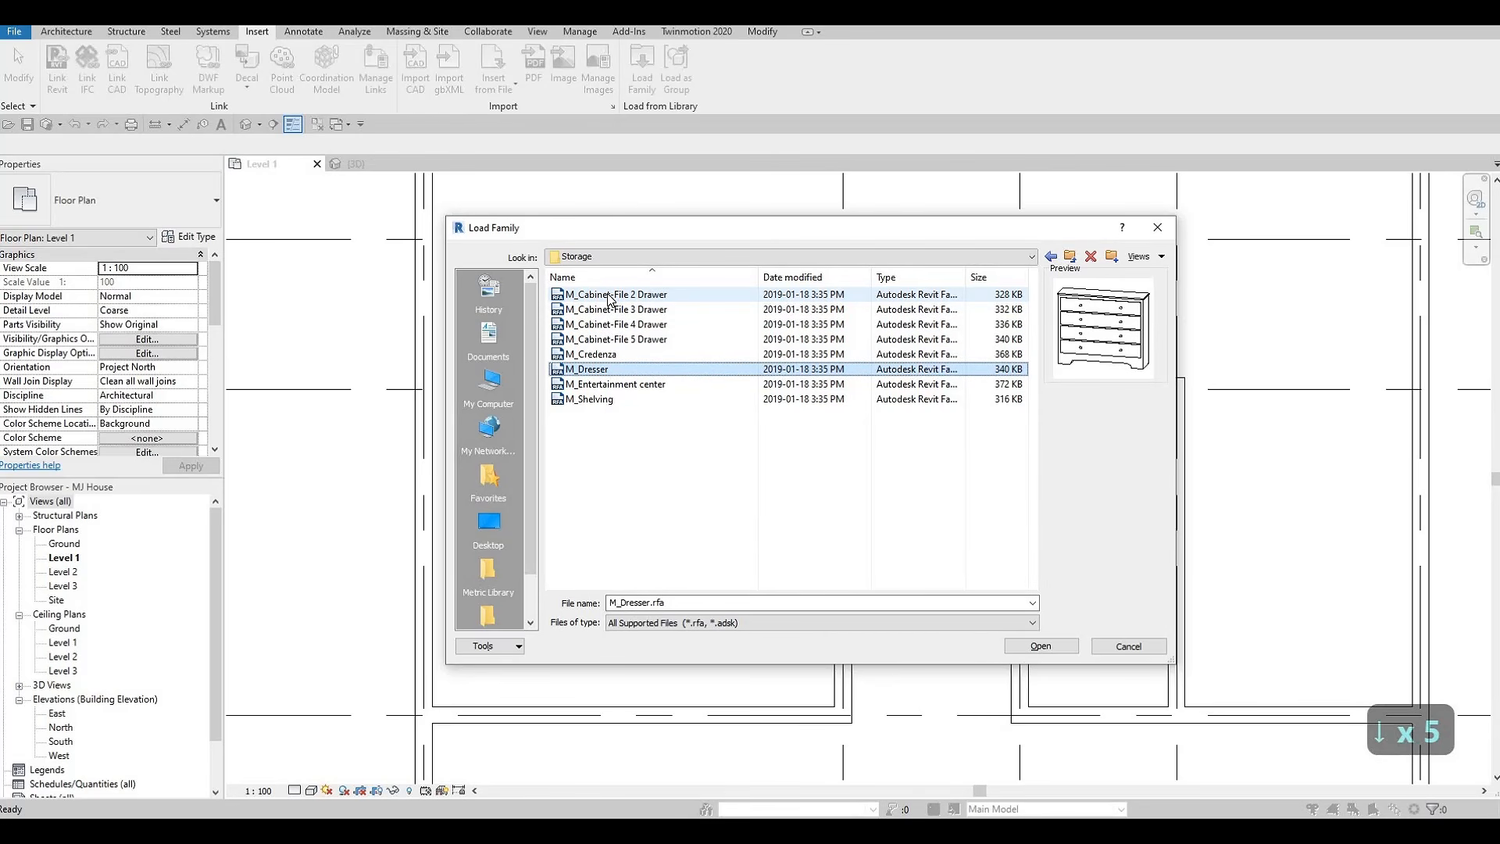
key(Down)
key(Down)
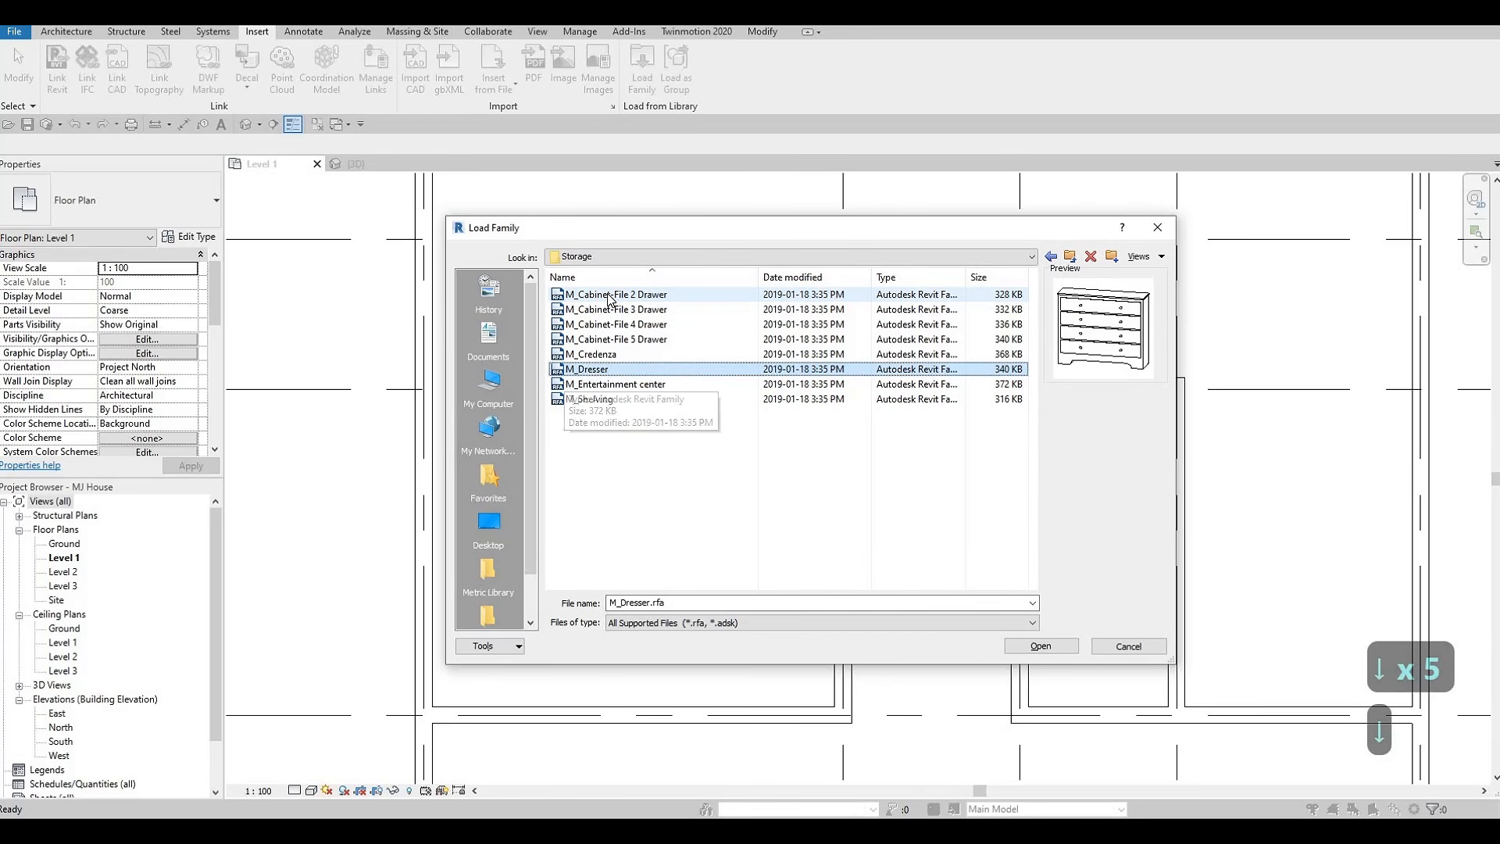
key(Up)
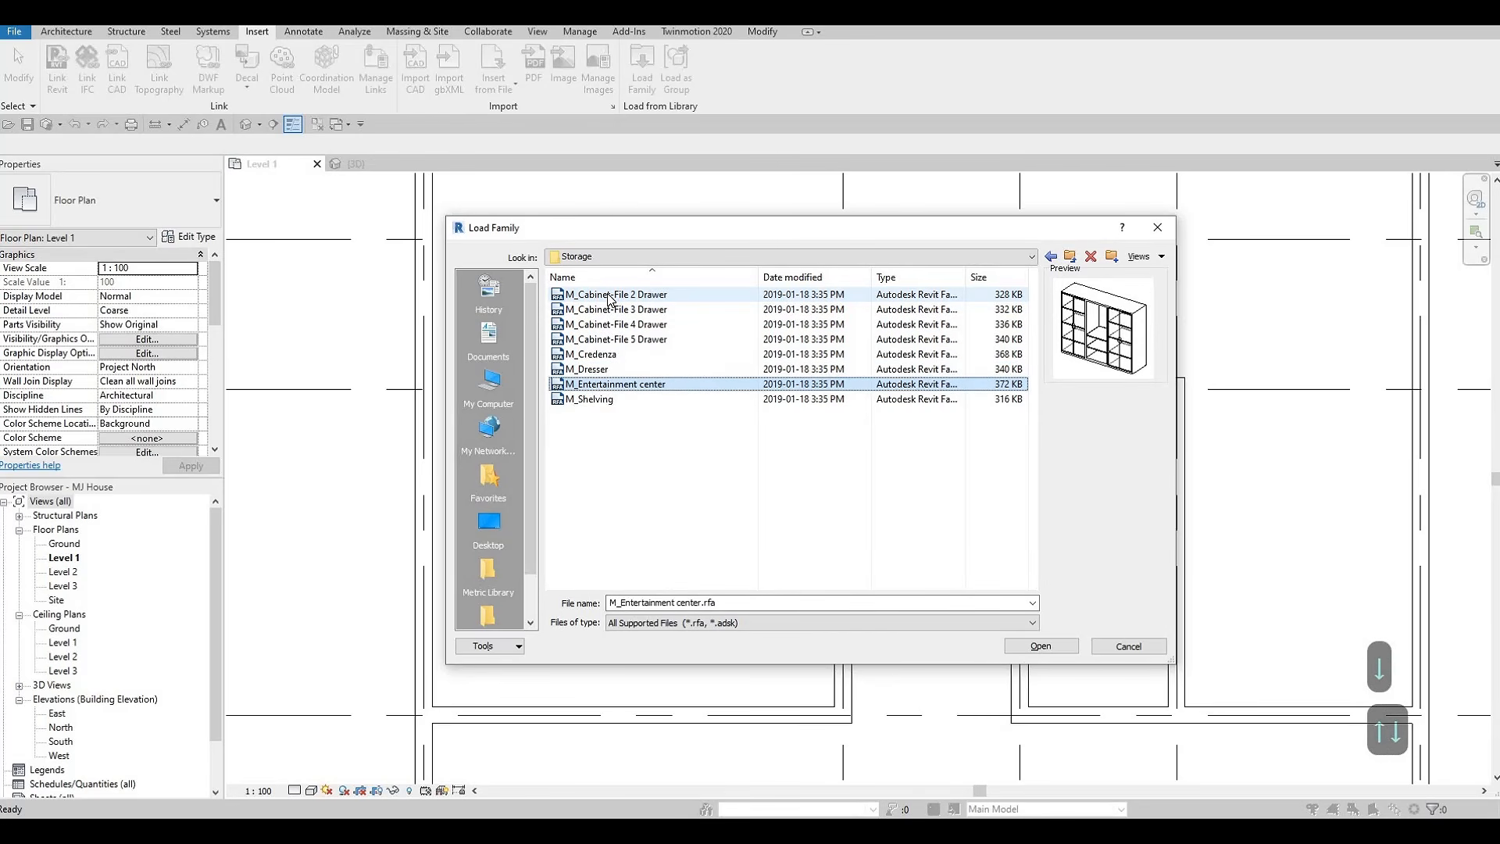
key(Down)
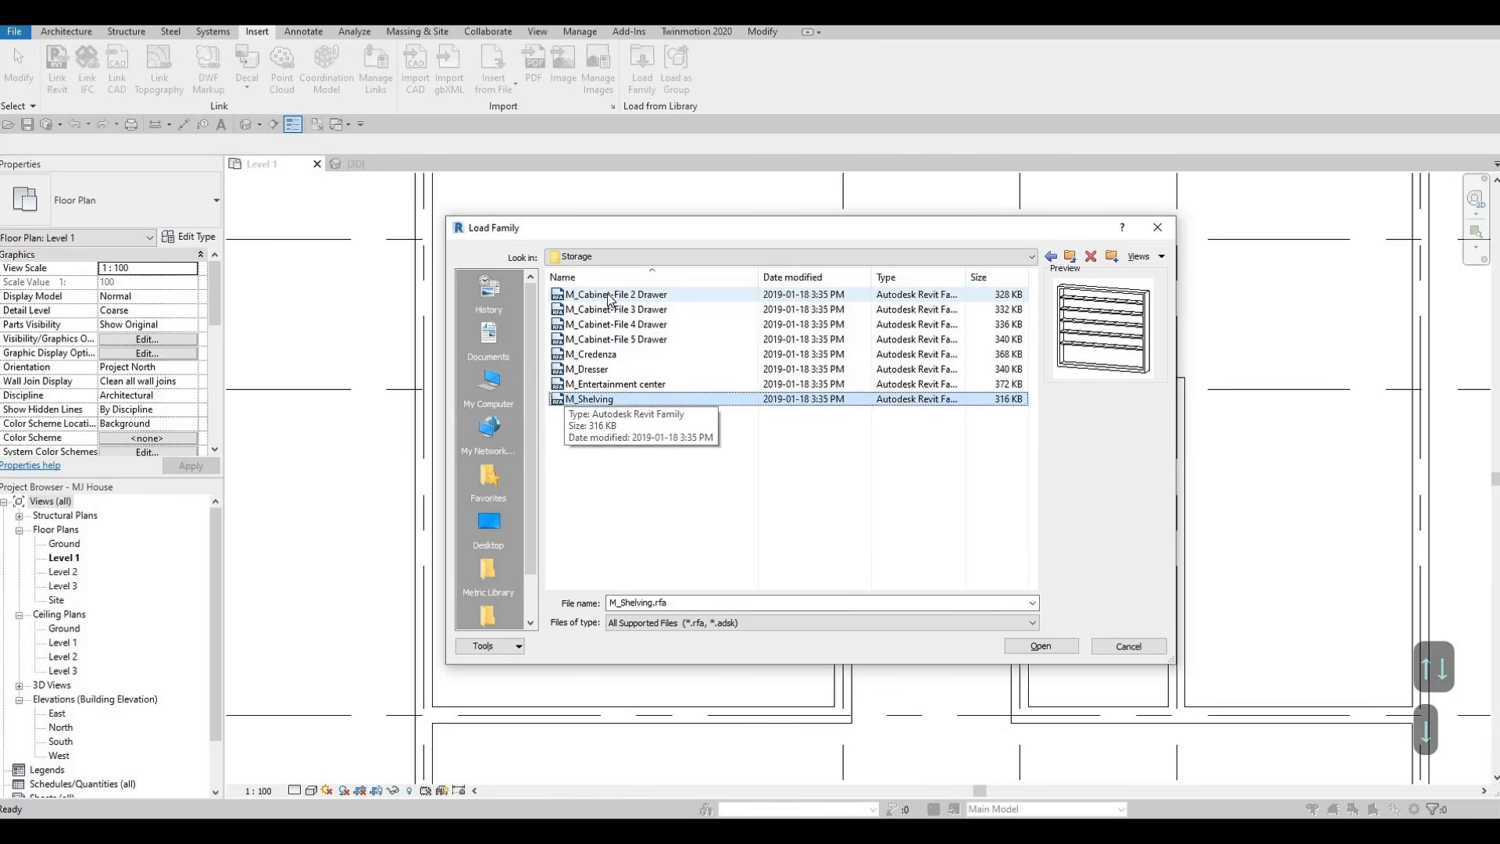
key(Up)
key(Down)
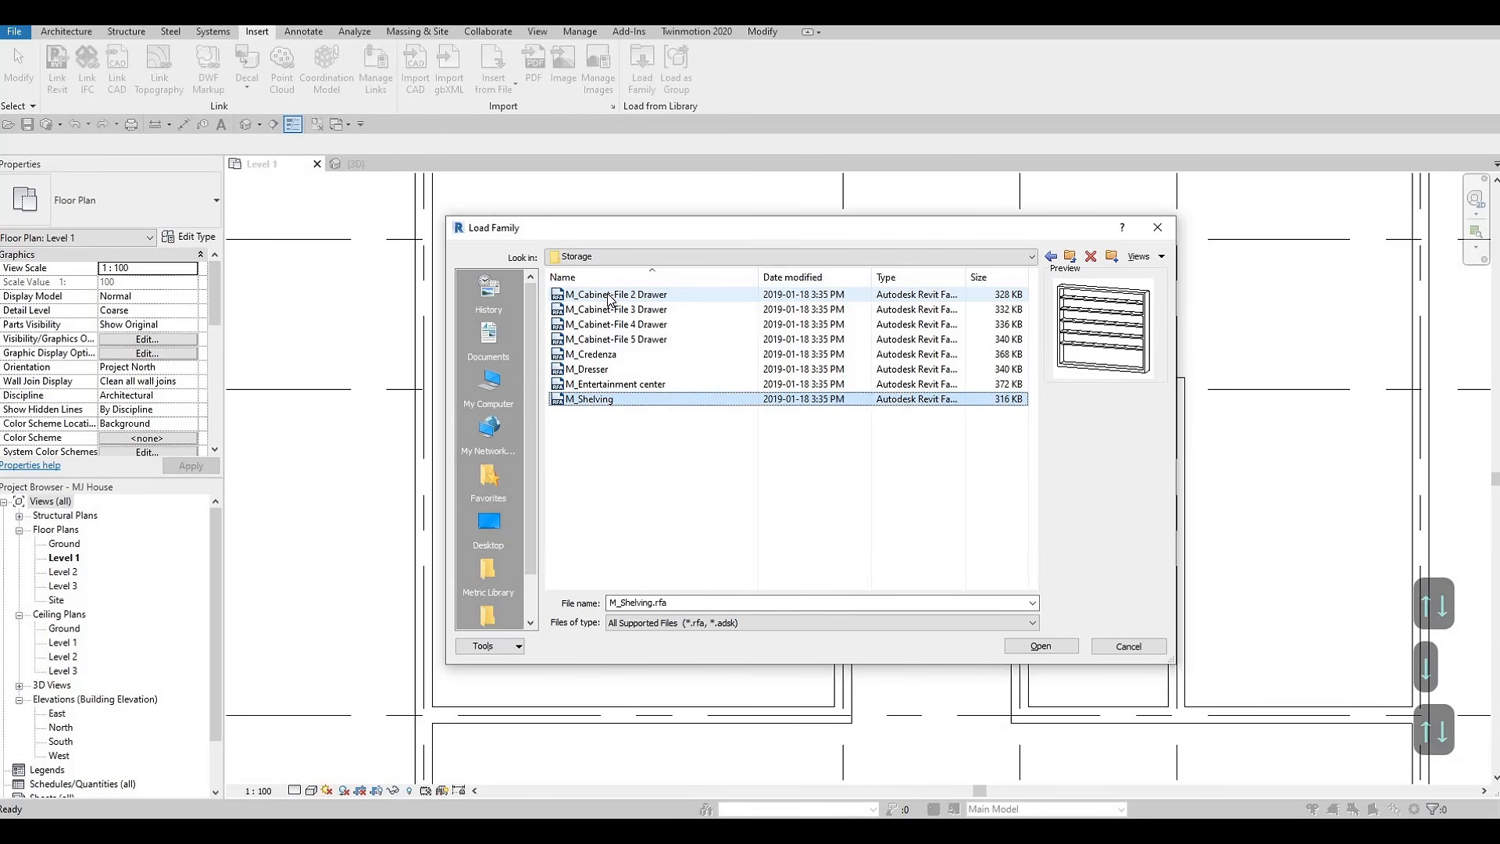
key(Up)
key(Down)
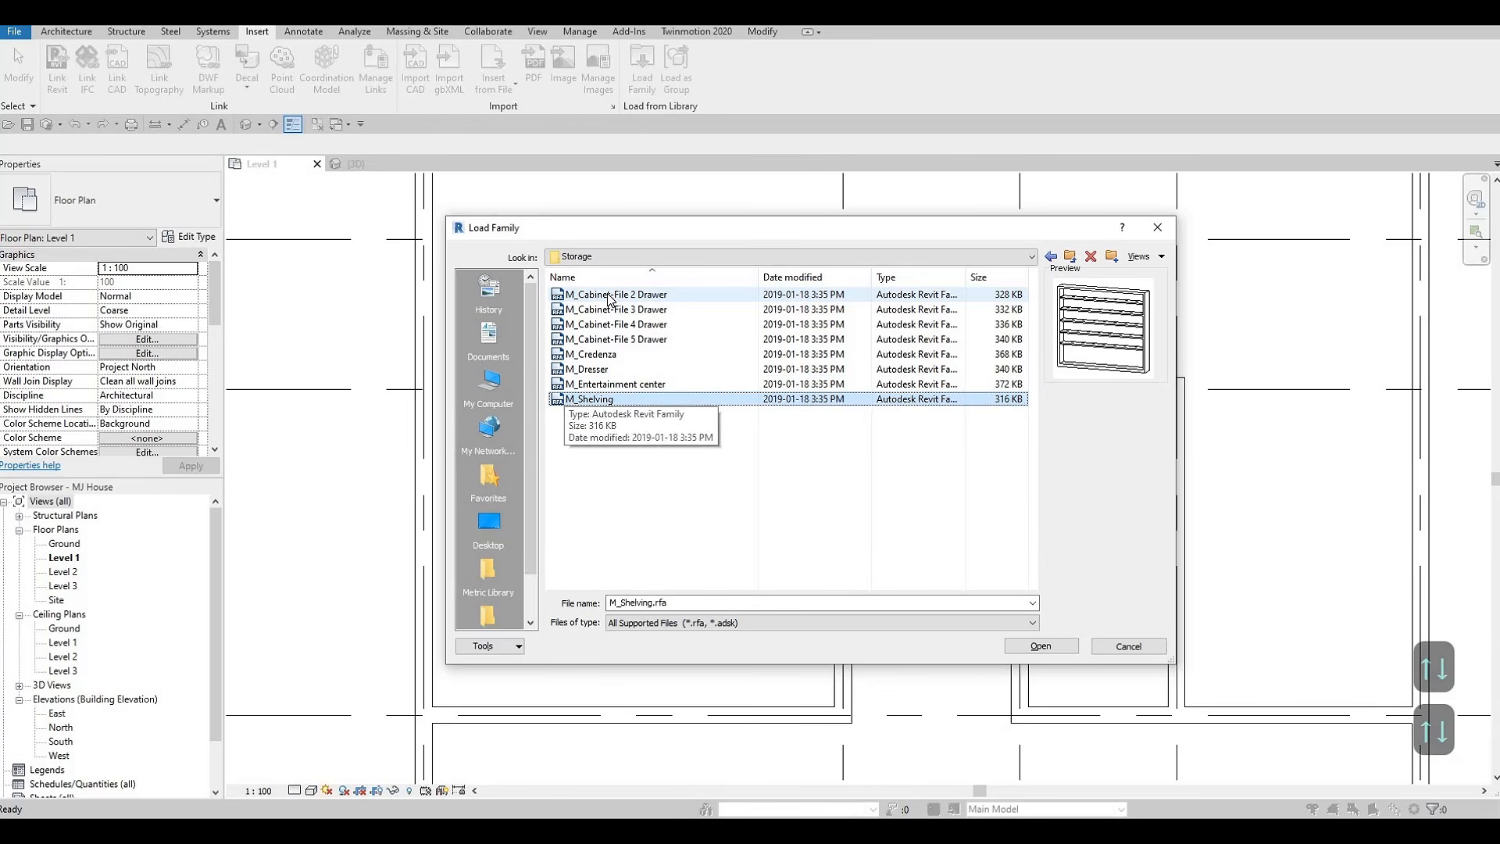
key(Up)
key(Up)
key(Up)
key(Down)
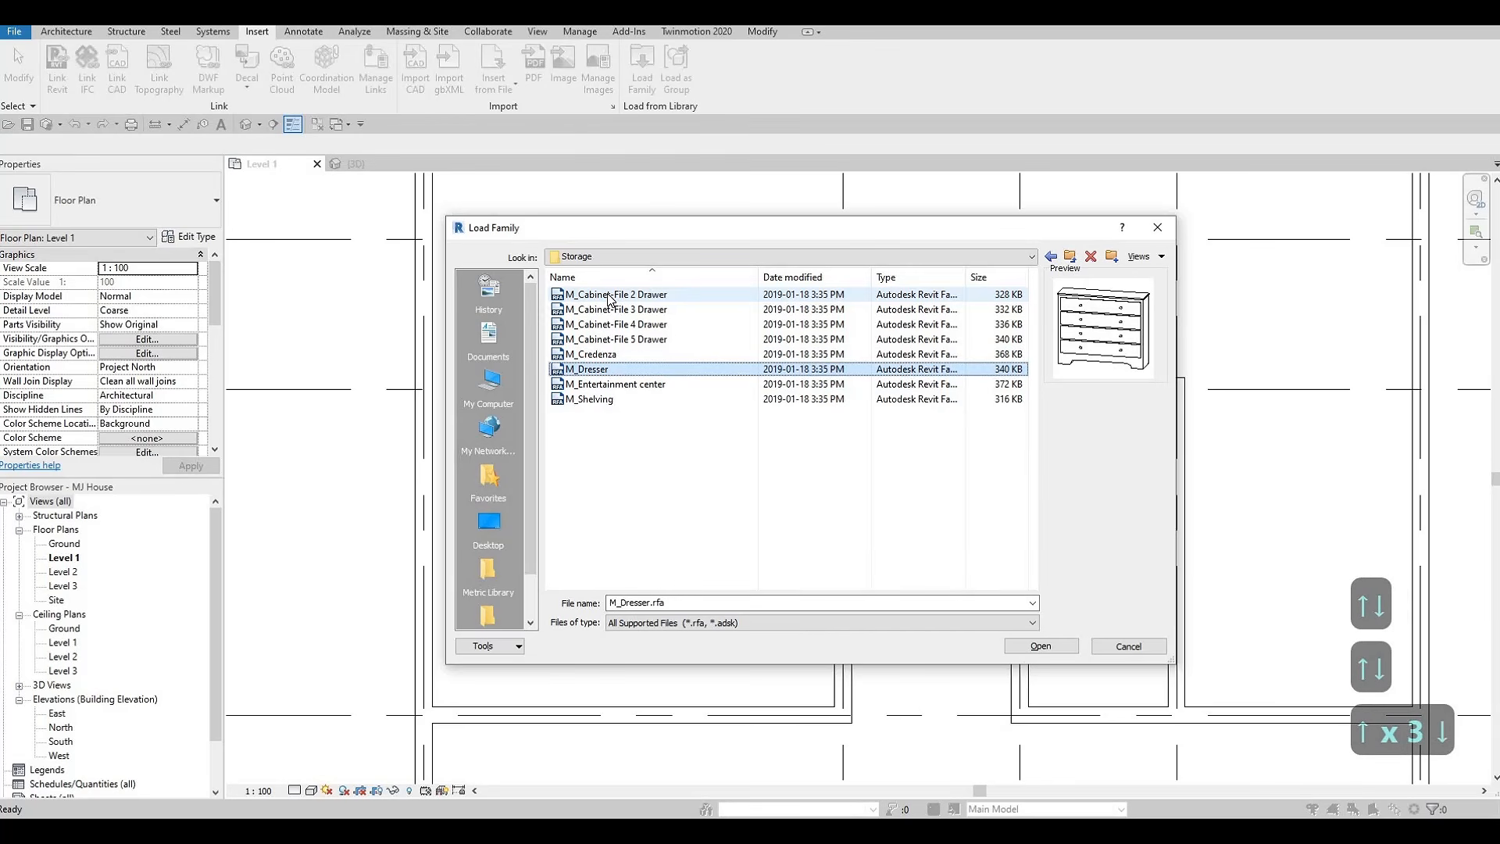
Load the M_Shelving family into the project.
key(Down)
key(Down)
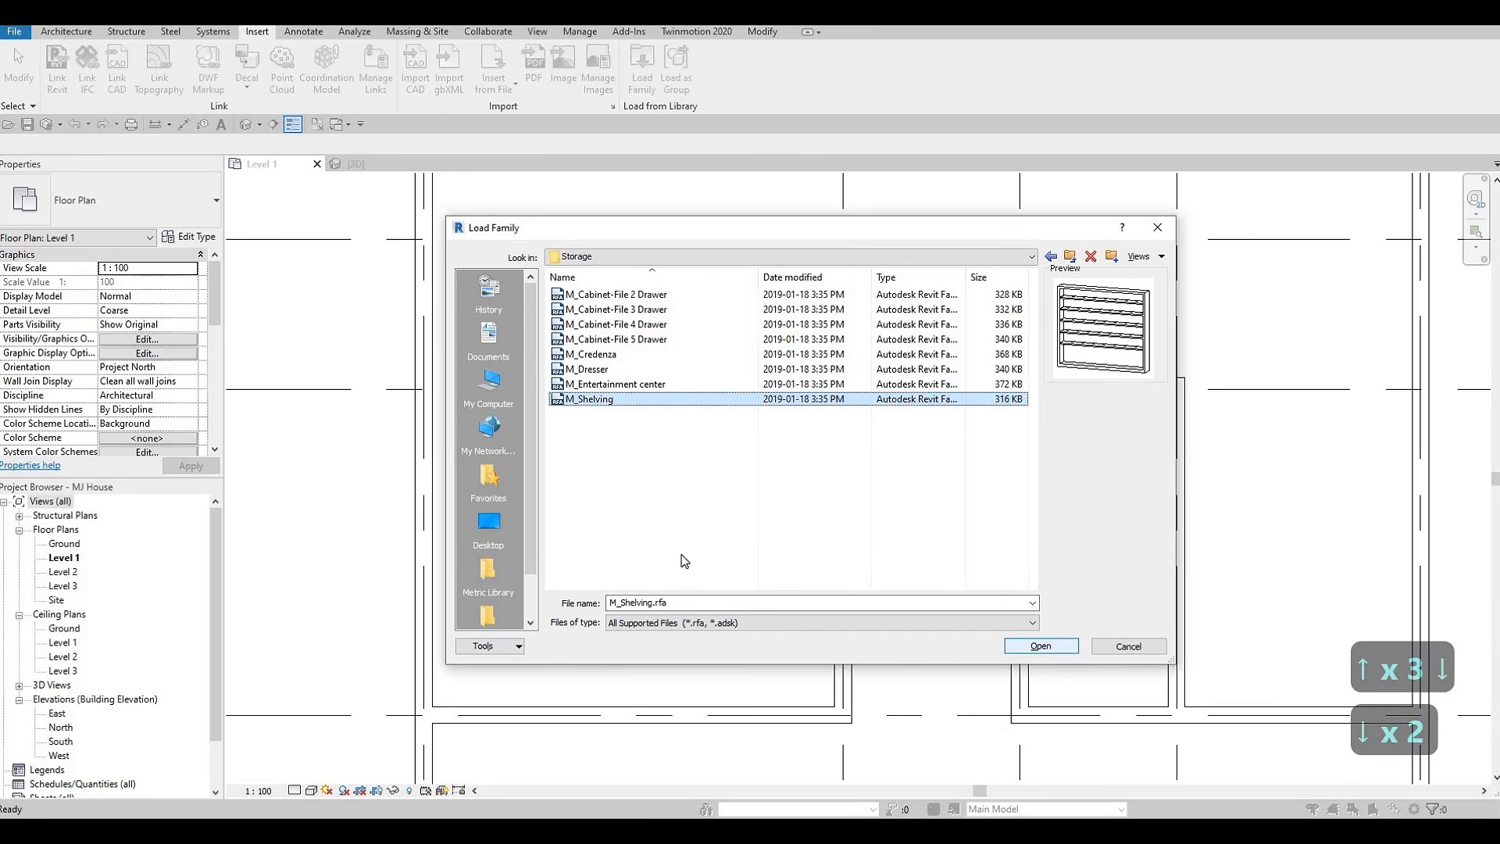
key(Return)
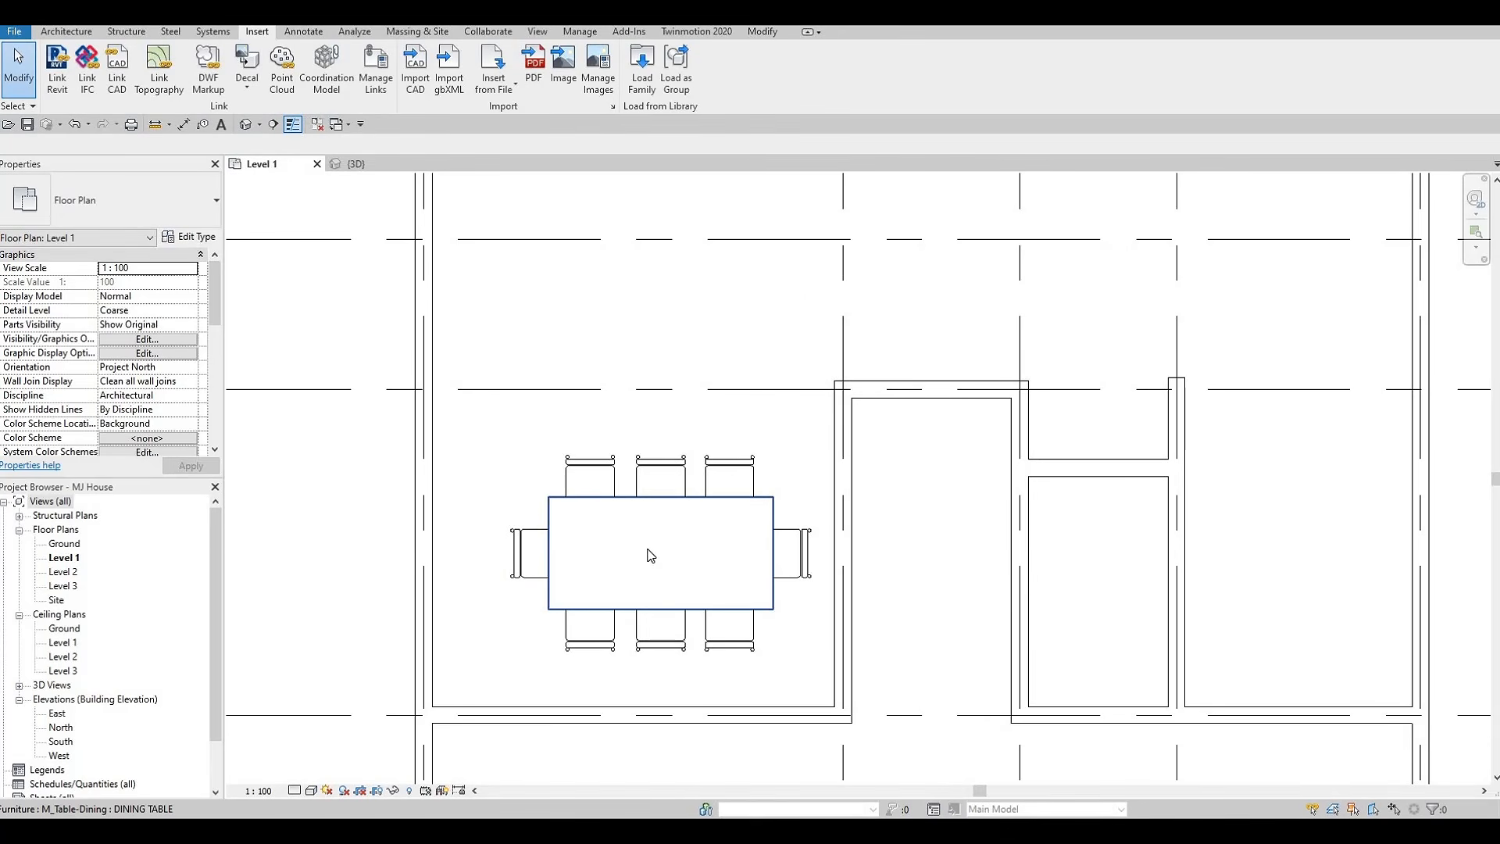
Place one M_Shelving 0915 x 0254 x 1830mm, rotated upright in plan, against the left exterior wall's inner face beside the dining table.
key(c)
key(m)
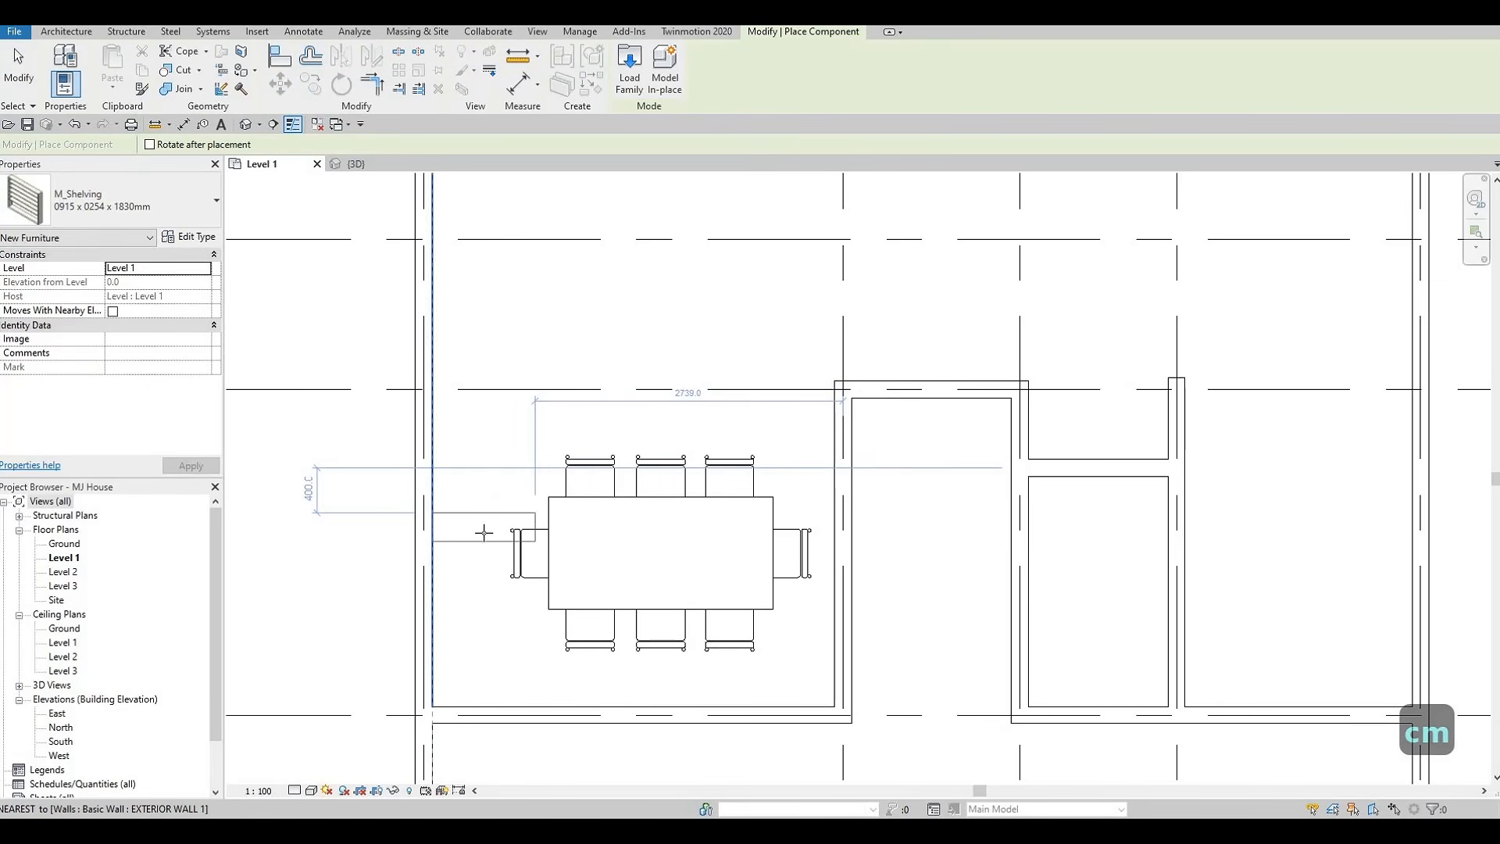
key(space)
click(466, 603)
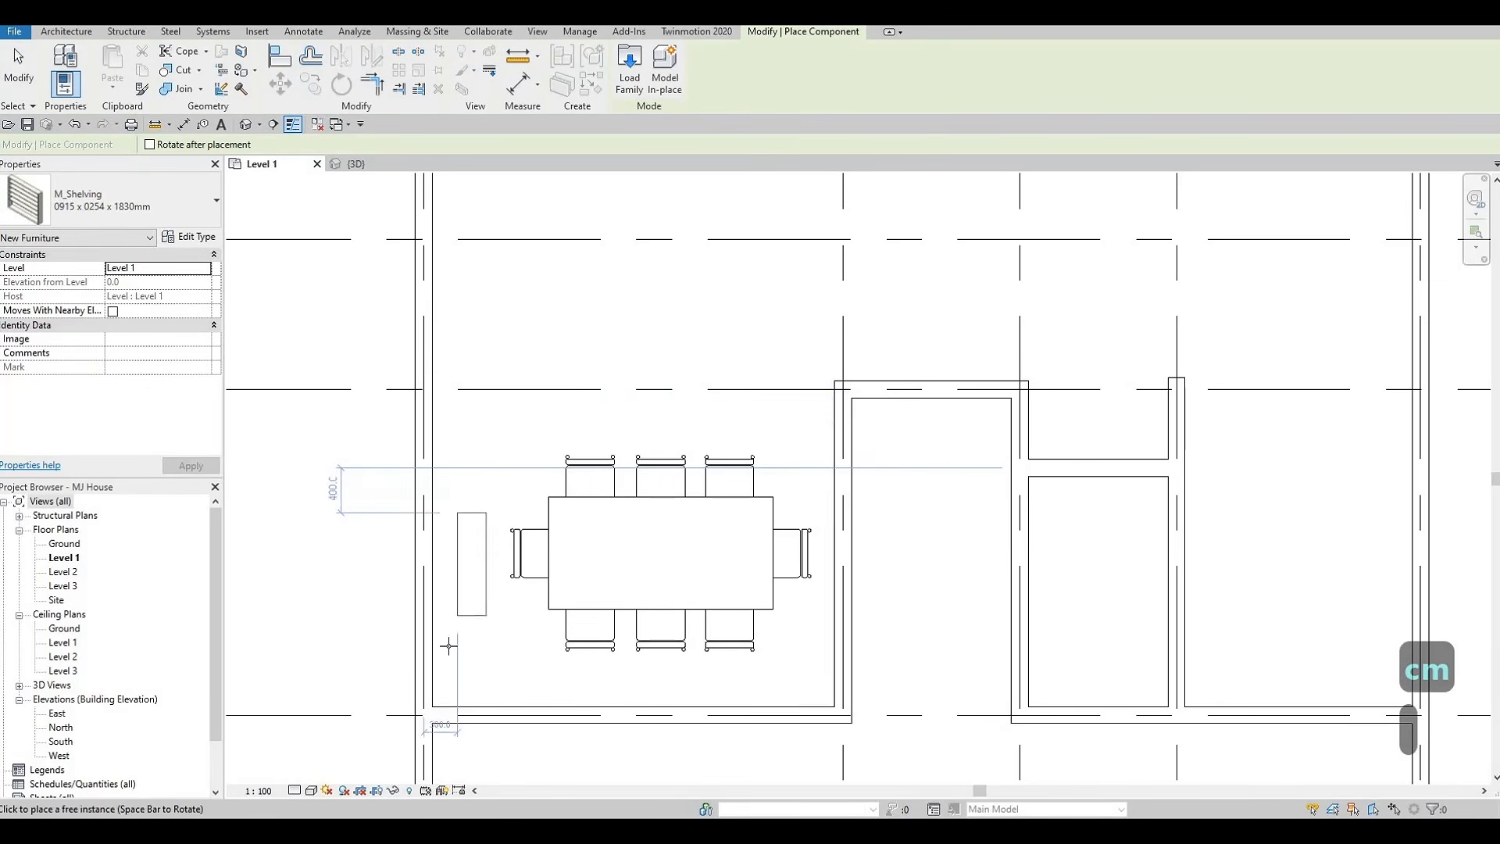
click(443, 557)
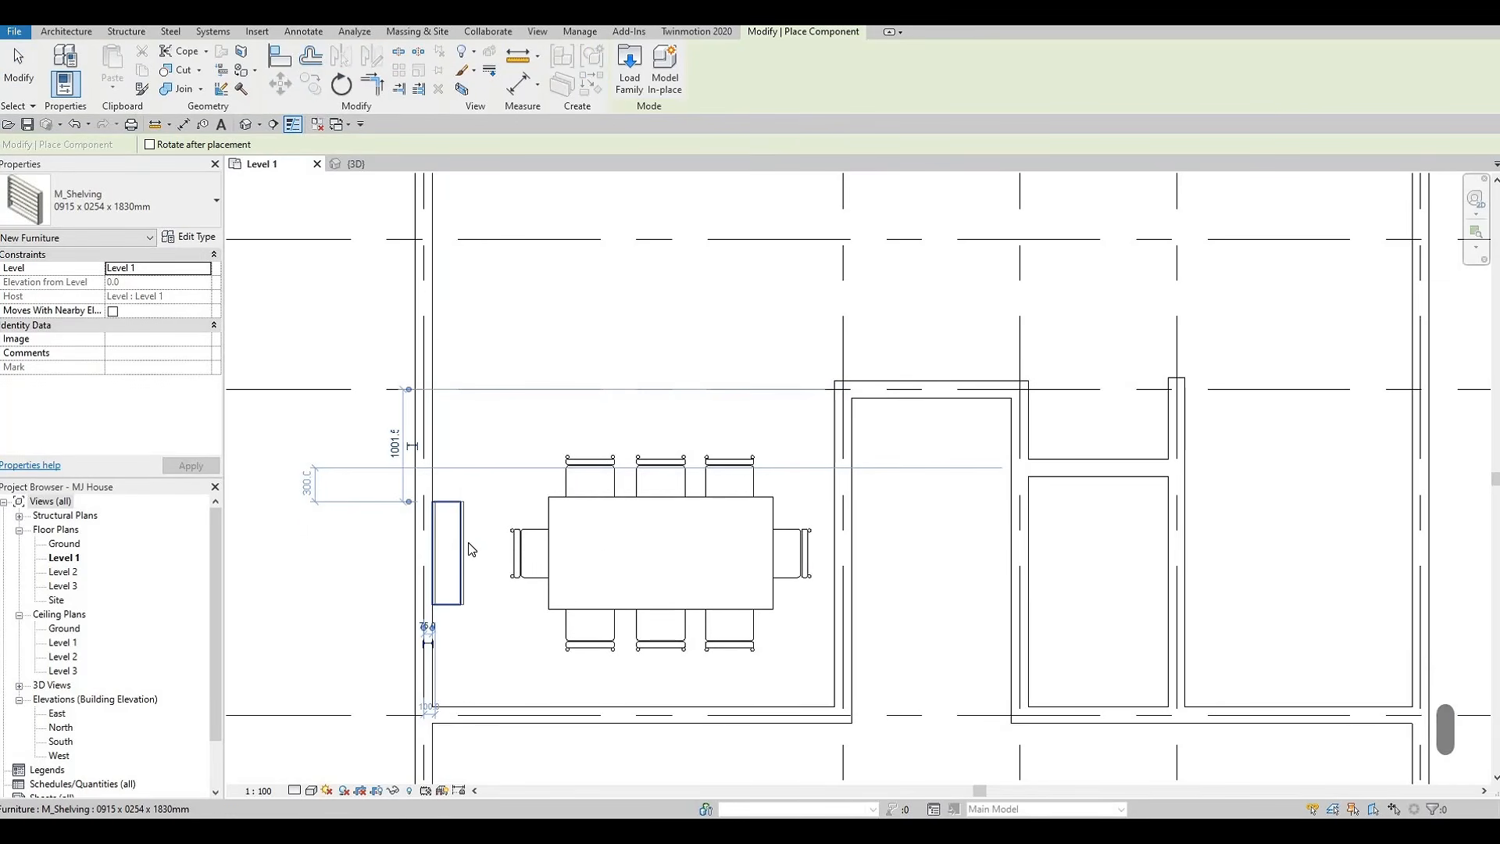
key(Escape)
key(Escape)
Duplicate the placed shelf's type under the name SHELVINGS.
click(445, 502)
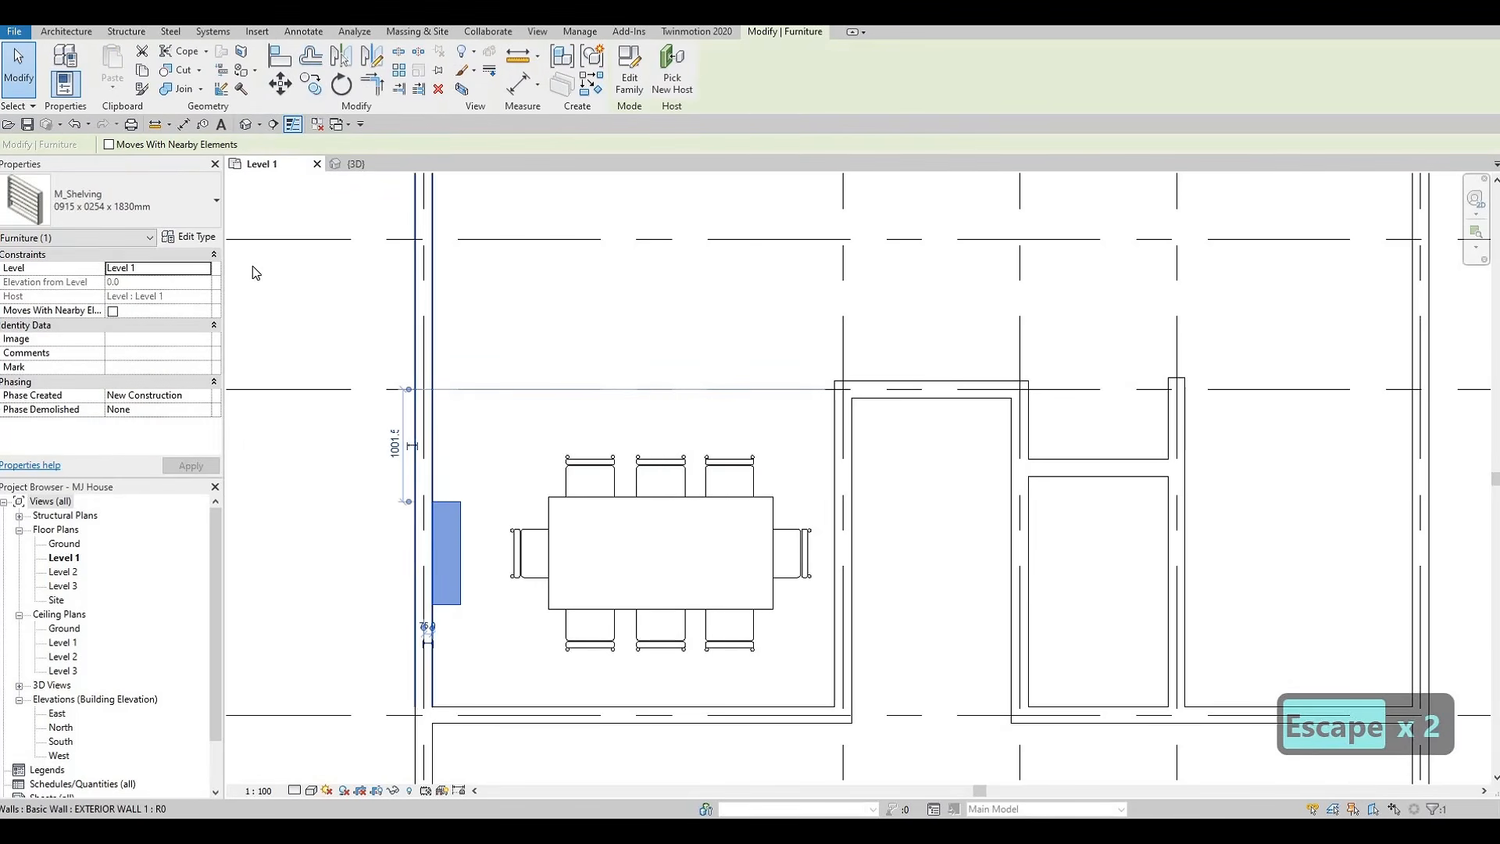
click(195, 238)
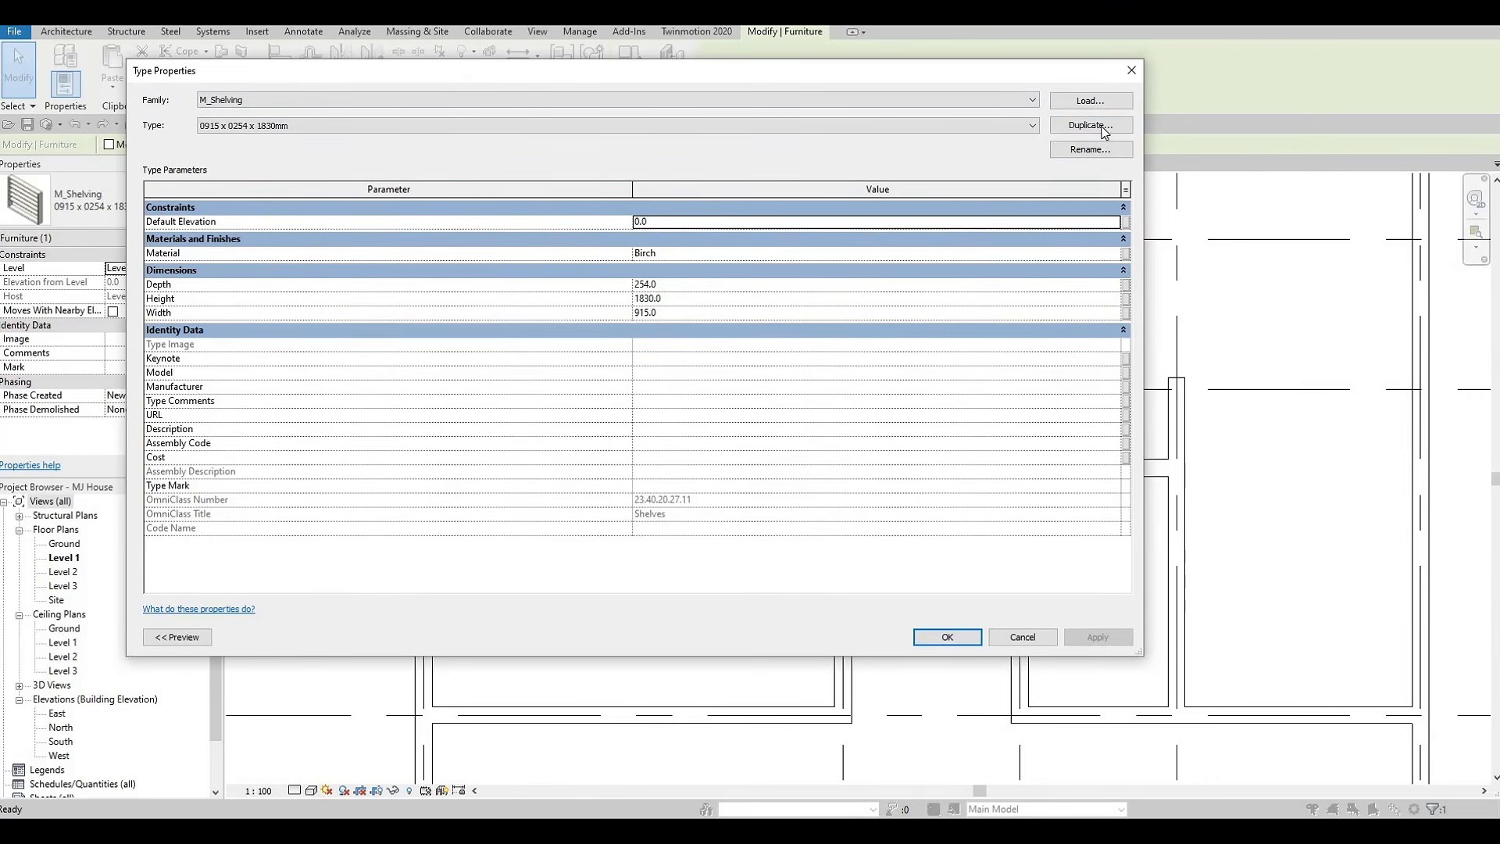
click(1090, 125)
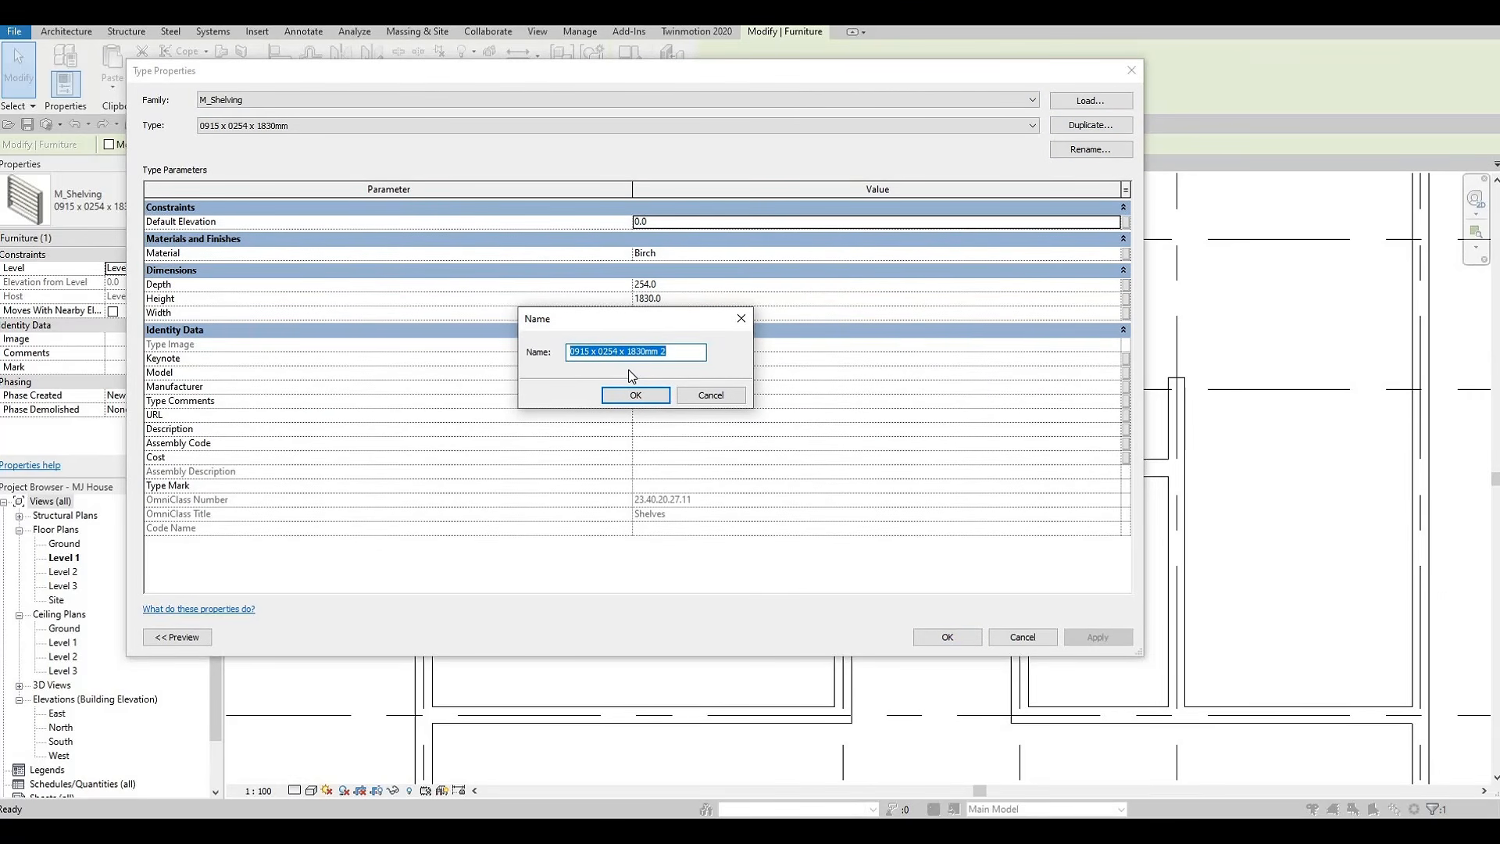
text(CA)
key(BackSpace)
key(BackSpace)
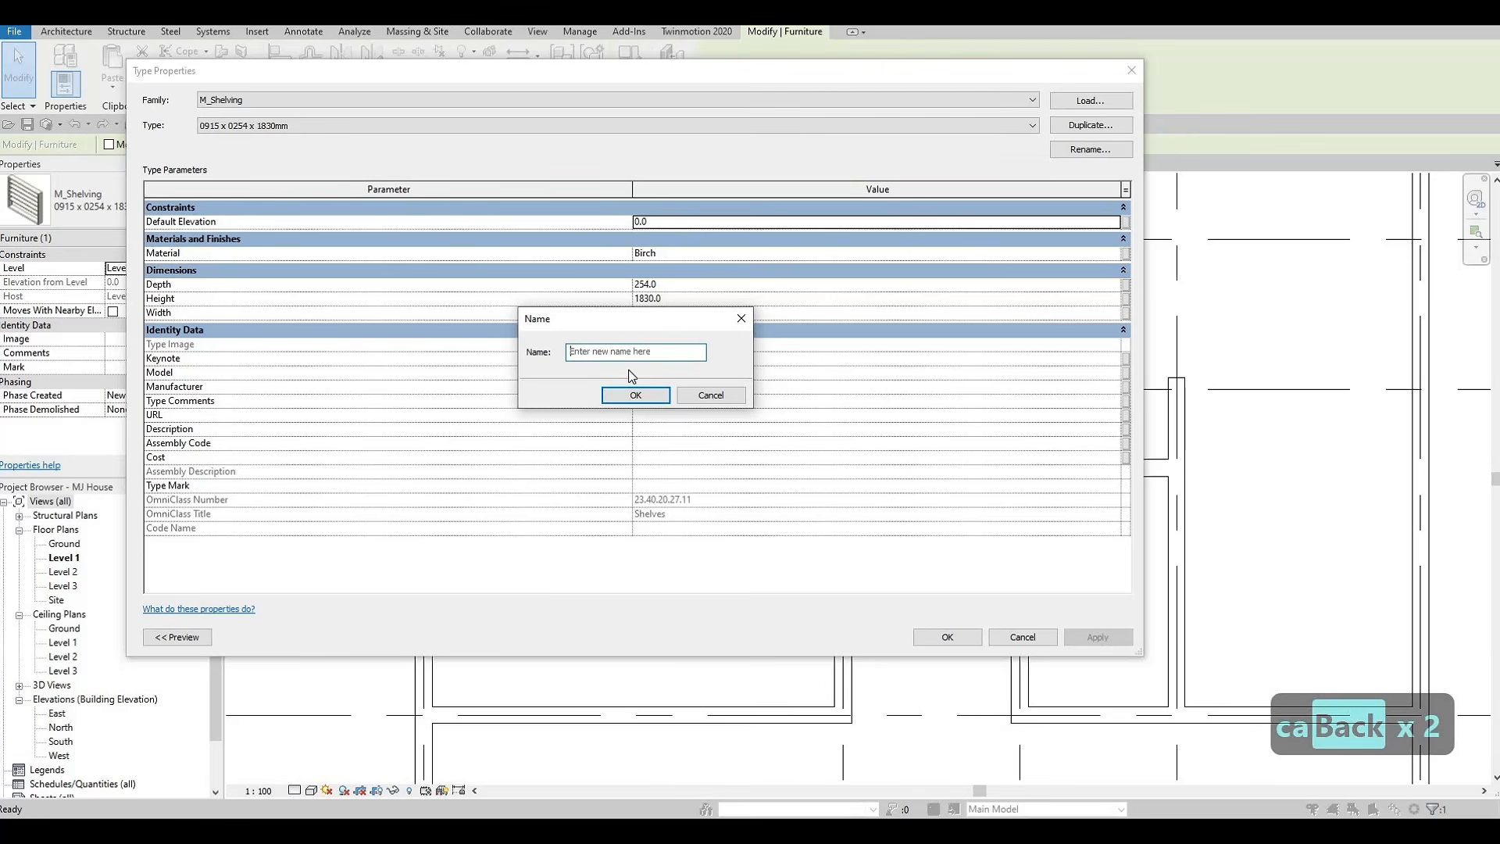
text(SHEL)
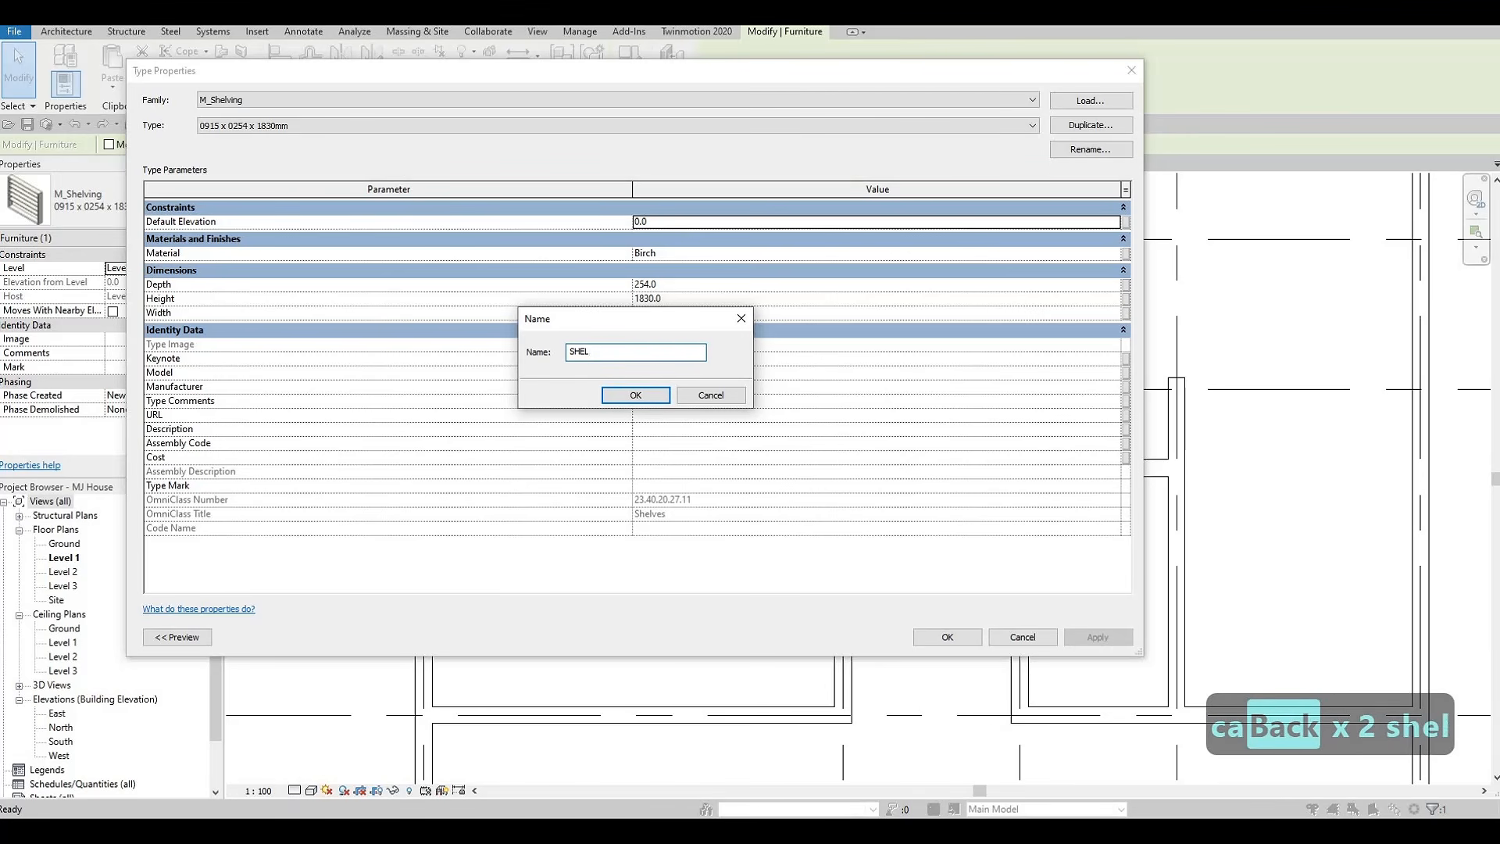
text(VINGS)
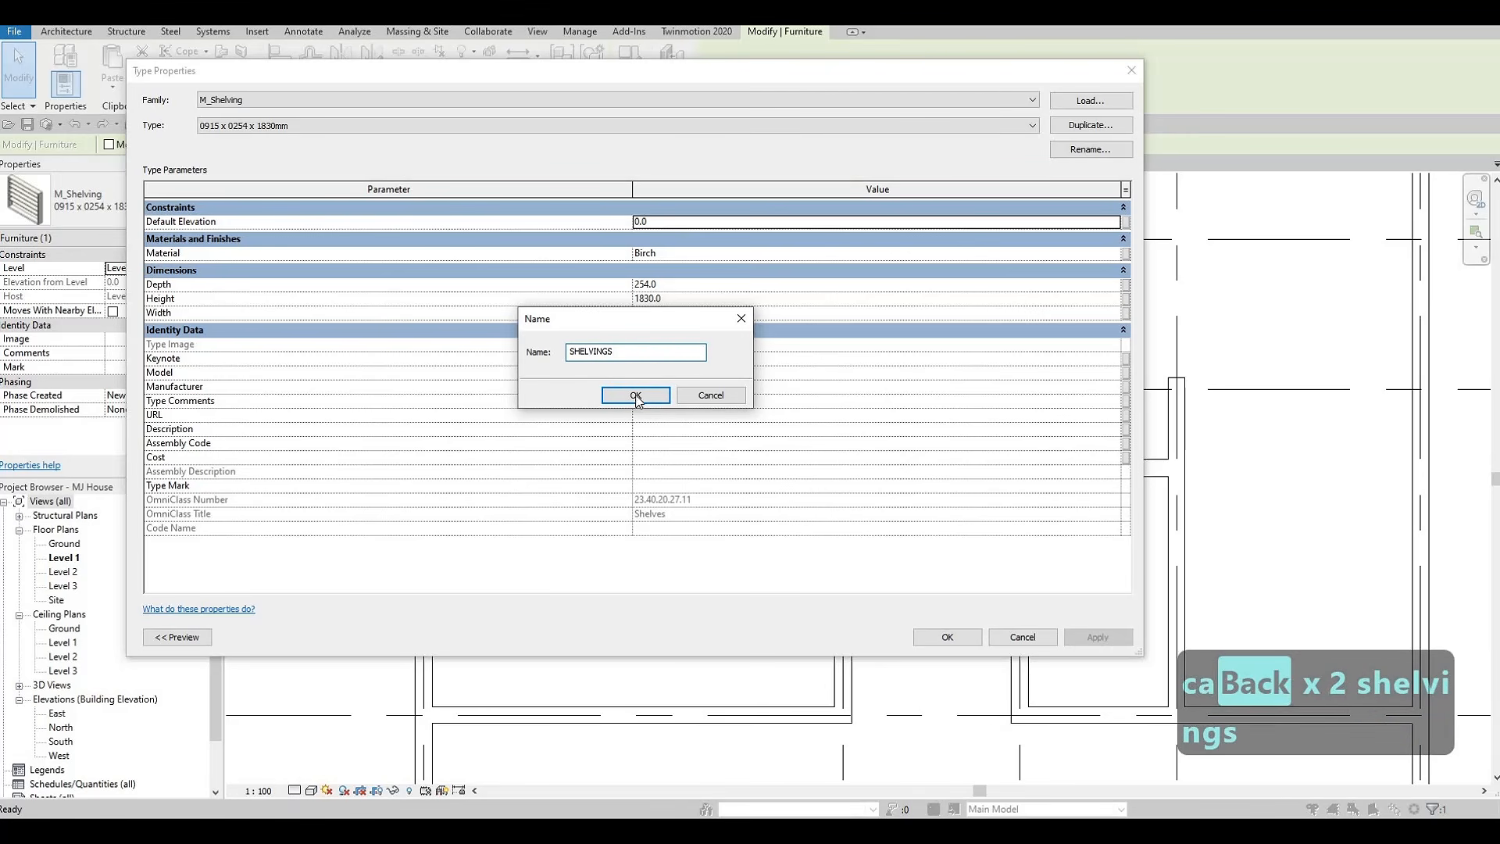
click(636, 396)
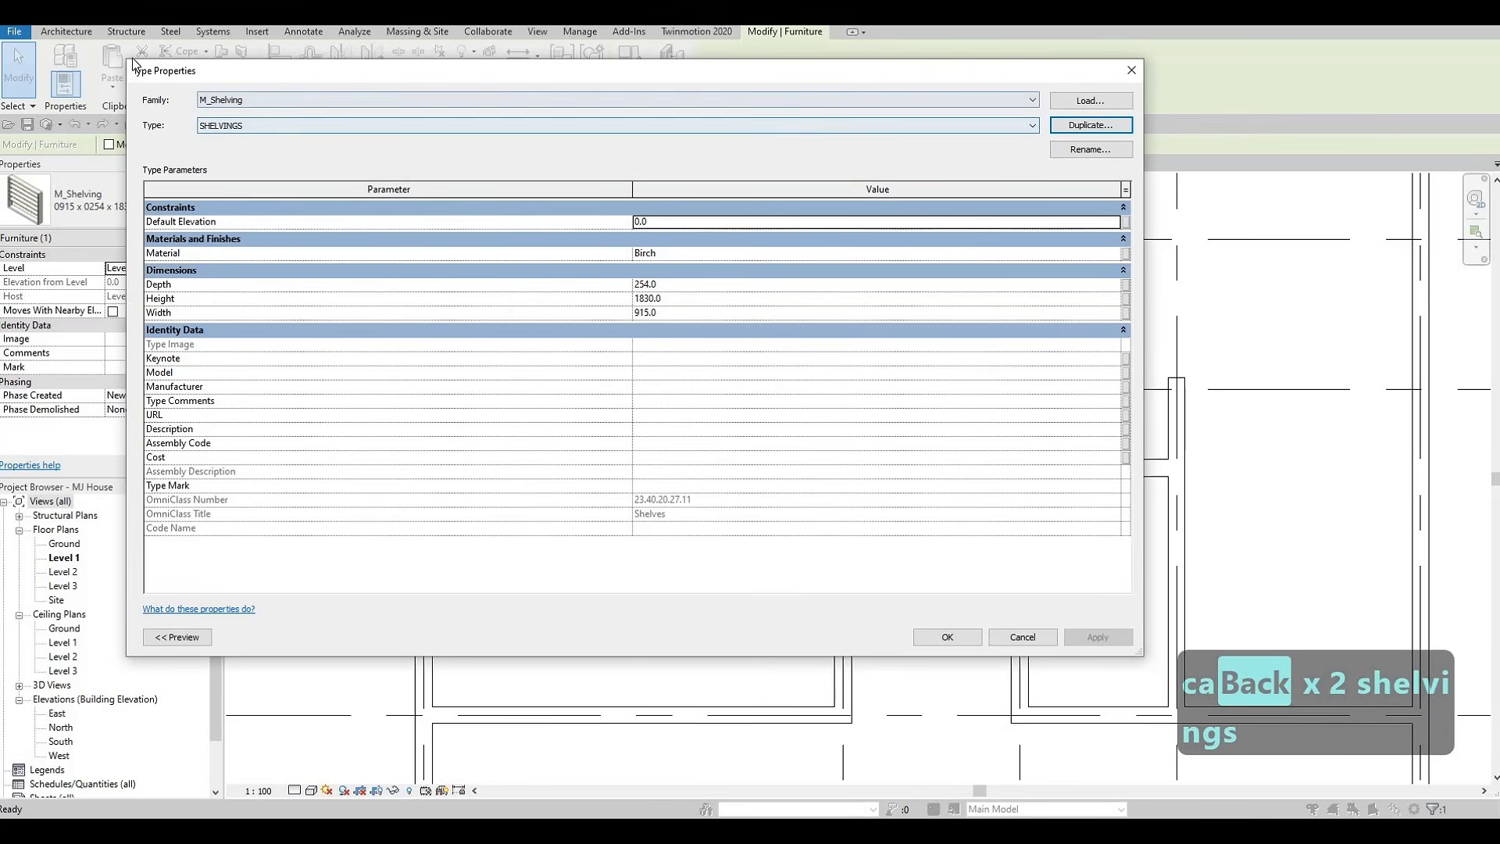
Set the SHELVINGS type's height to 2500 and its width to 2000.
drag(663, 265, 565, 178)
drag(923, 190, 1042, 200)
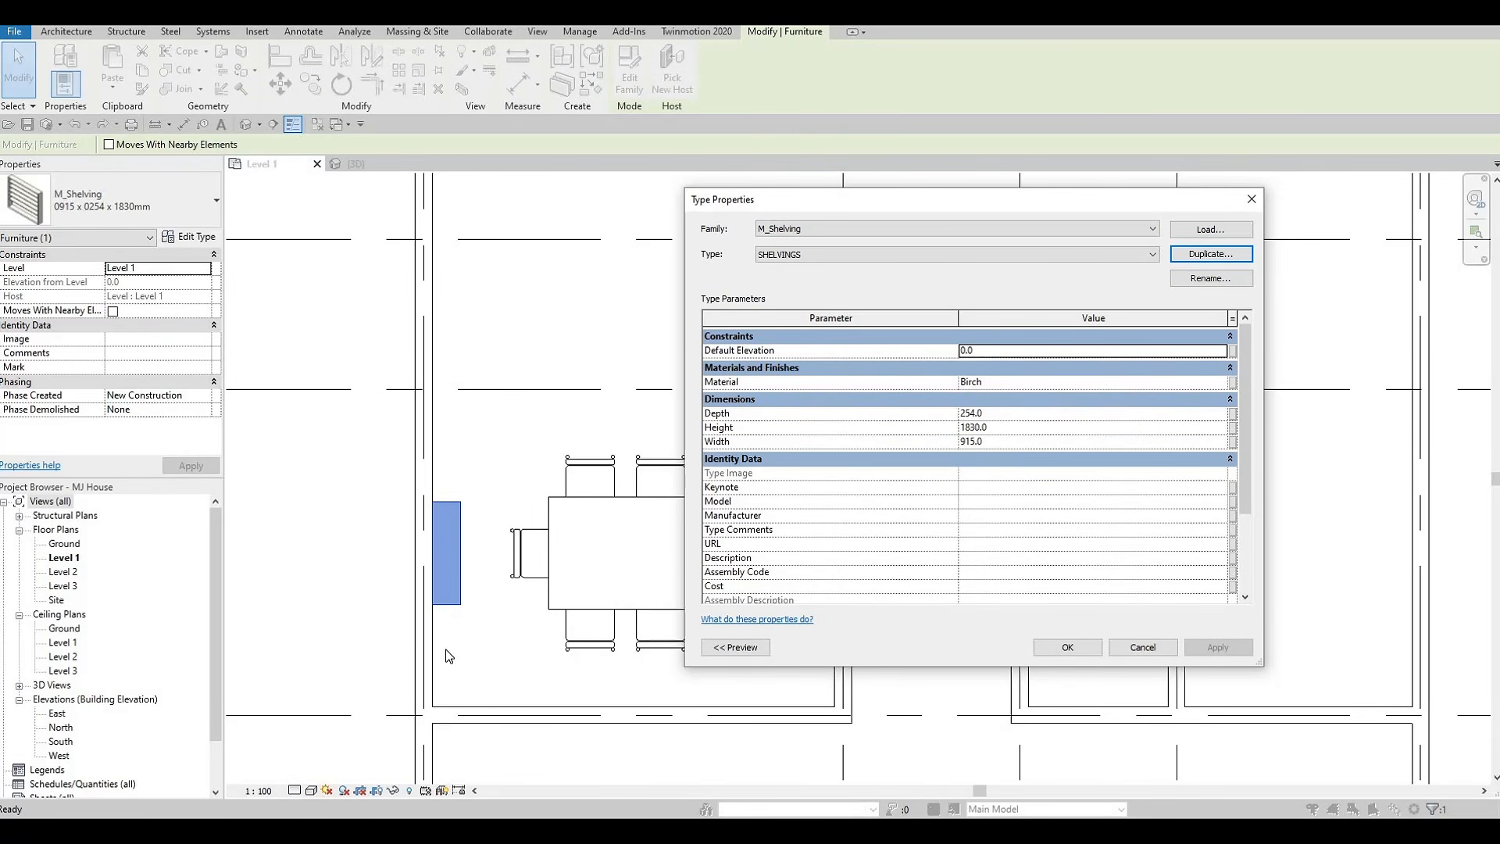
click(1002, 425)
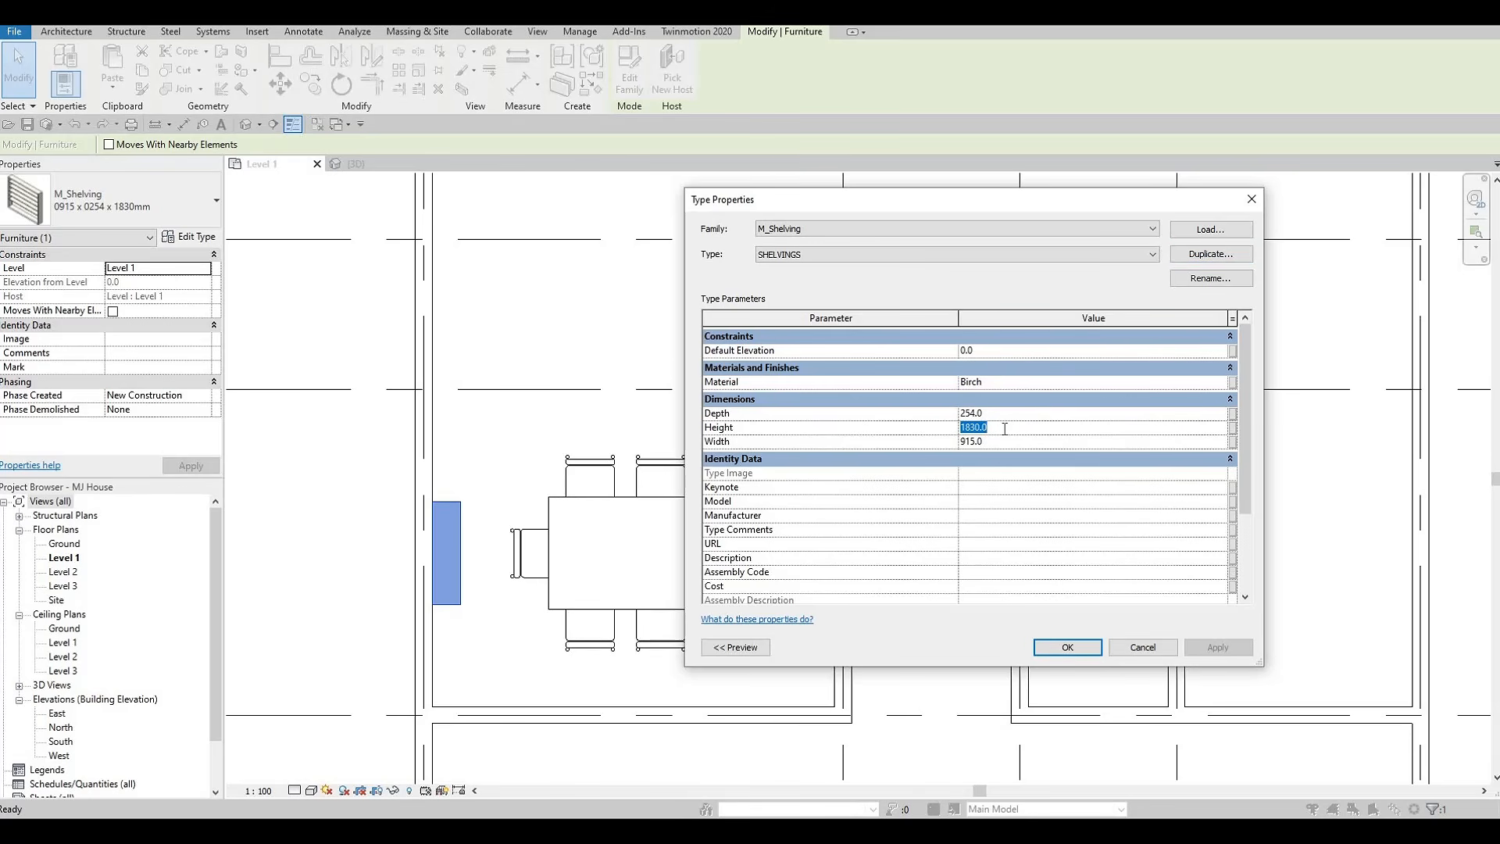
text(2500)
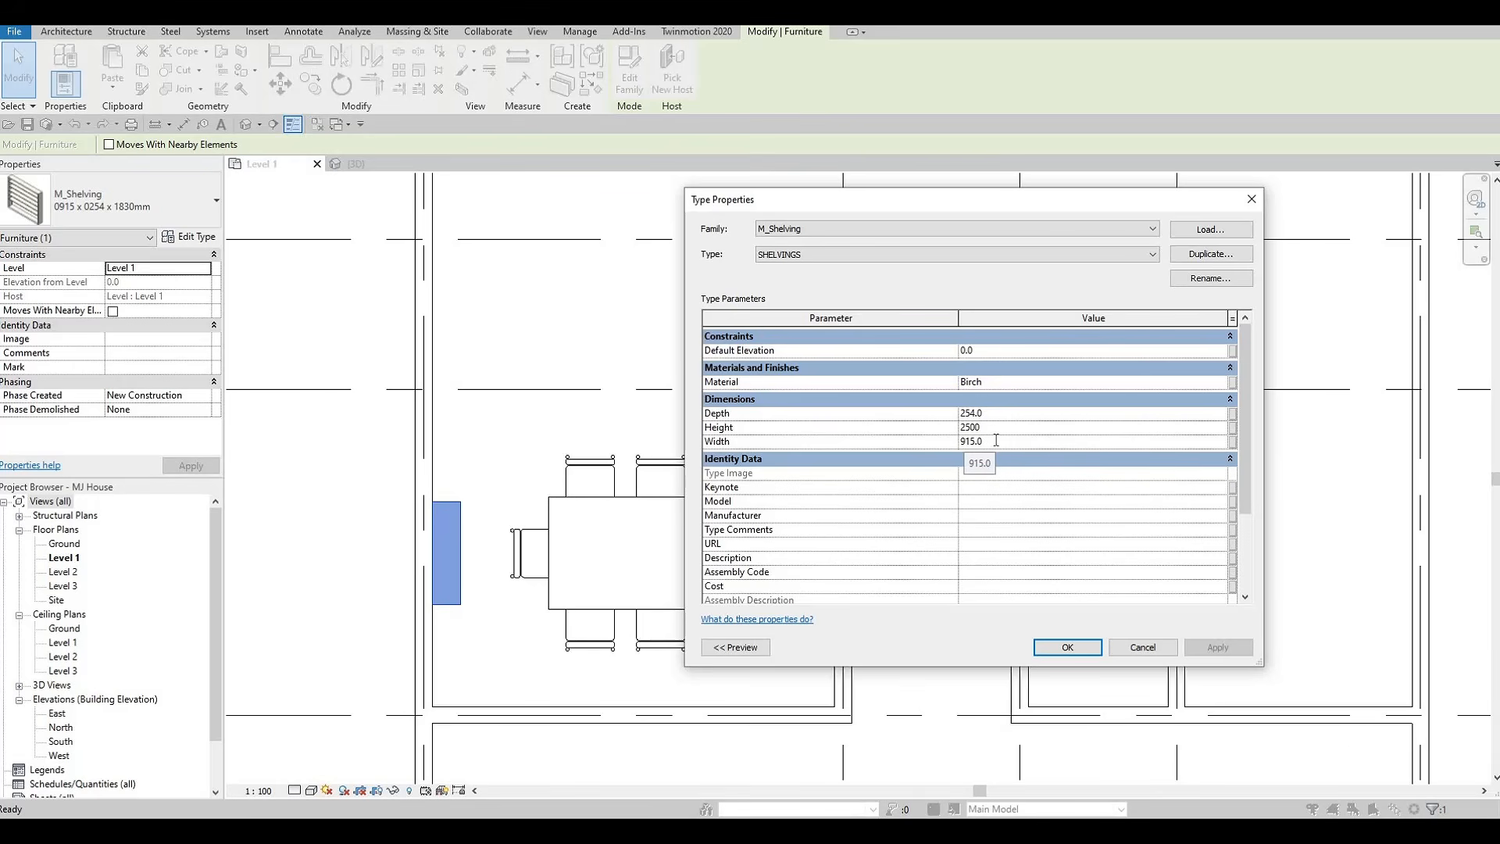
click(996, 440)
text(2)
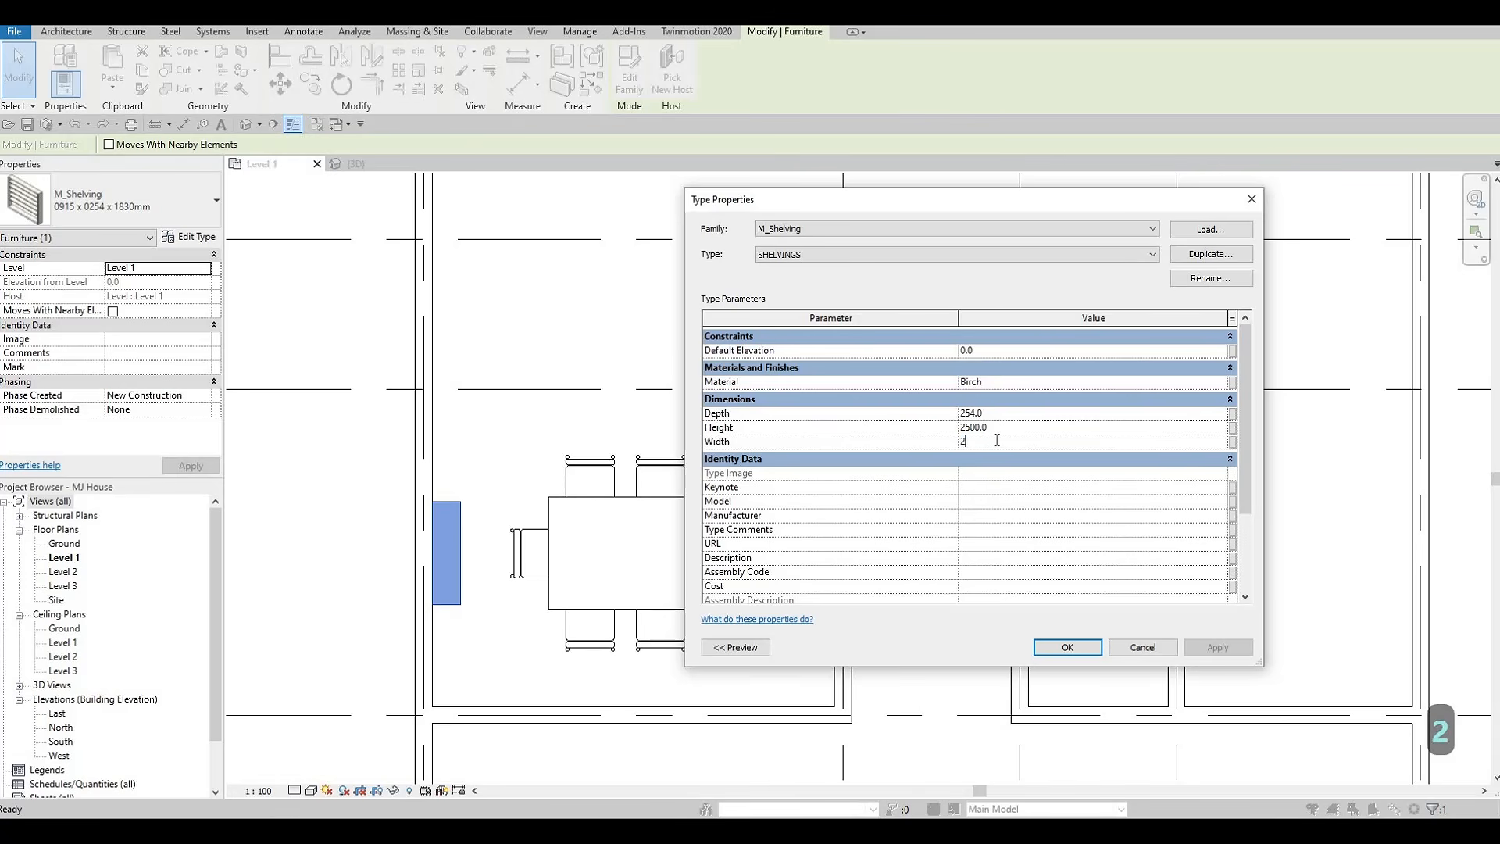
text(000)
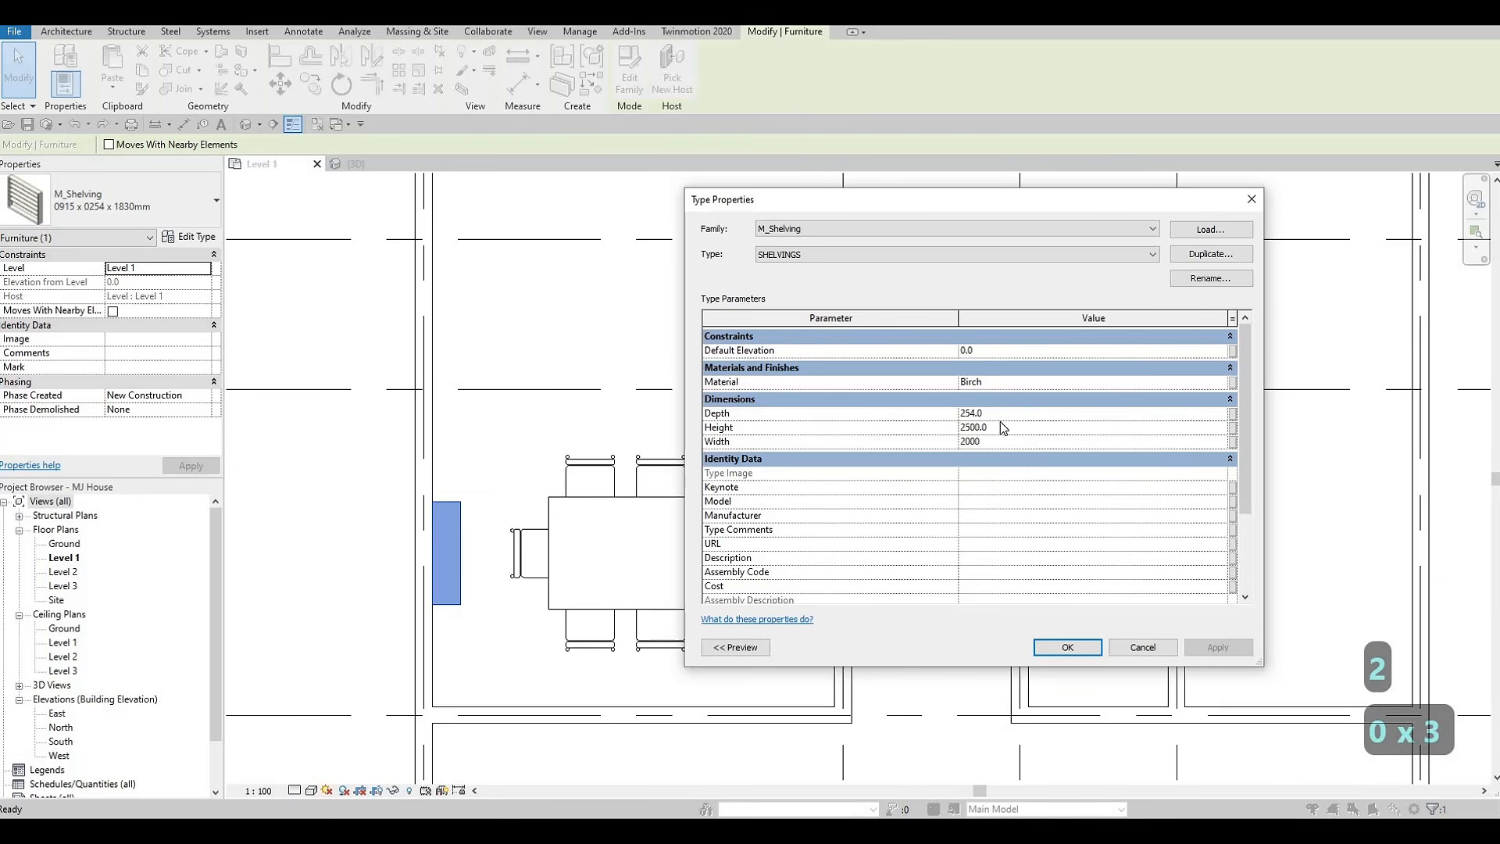
Set the SHELVINGS type's depth to 250 and apply the type changes to the placed shelf.
click(1006, 413)
text(25)
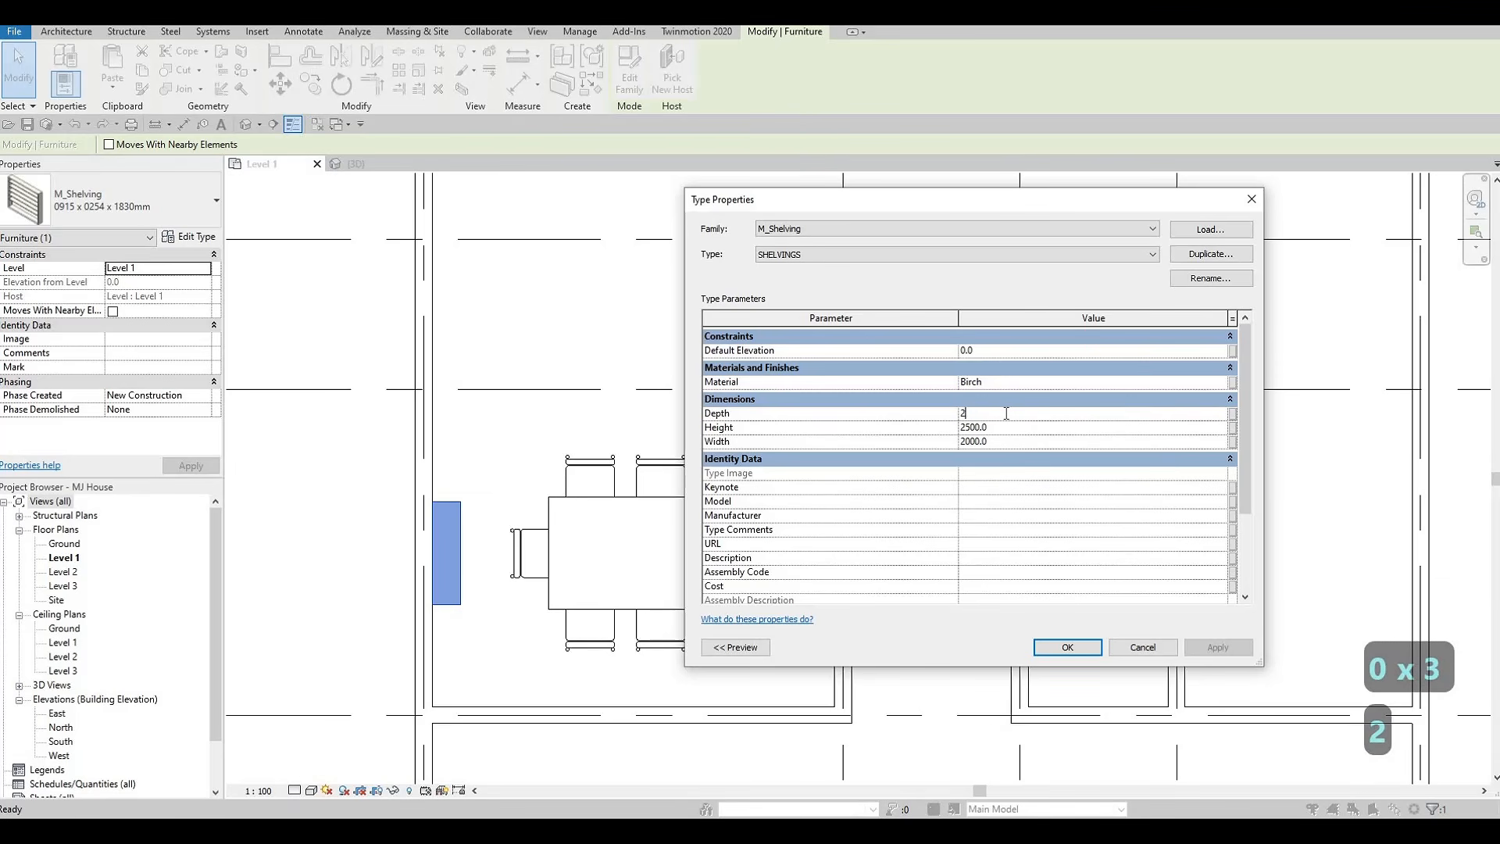
key(BackSpace)
key(BackSpace)
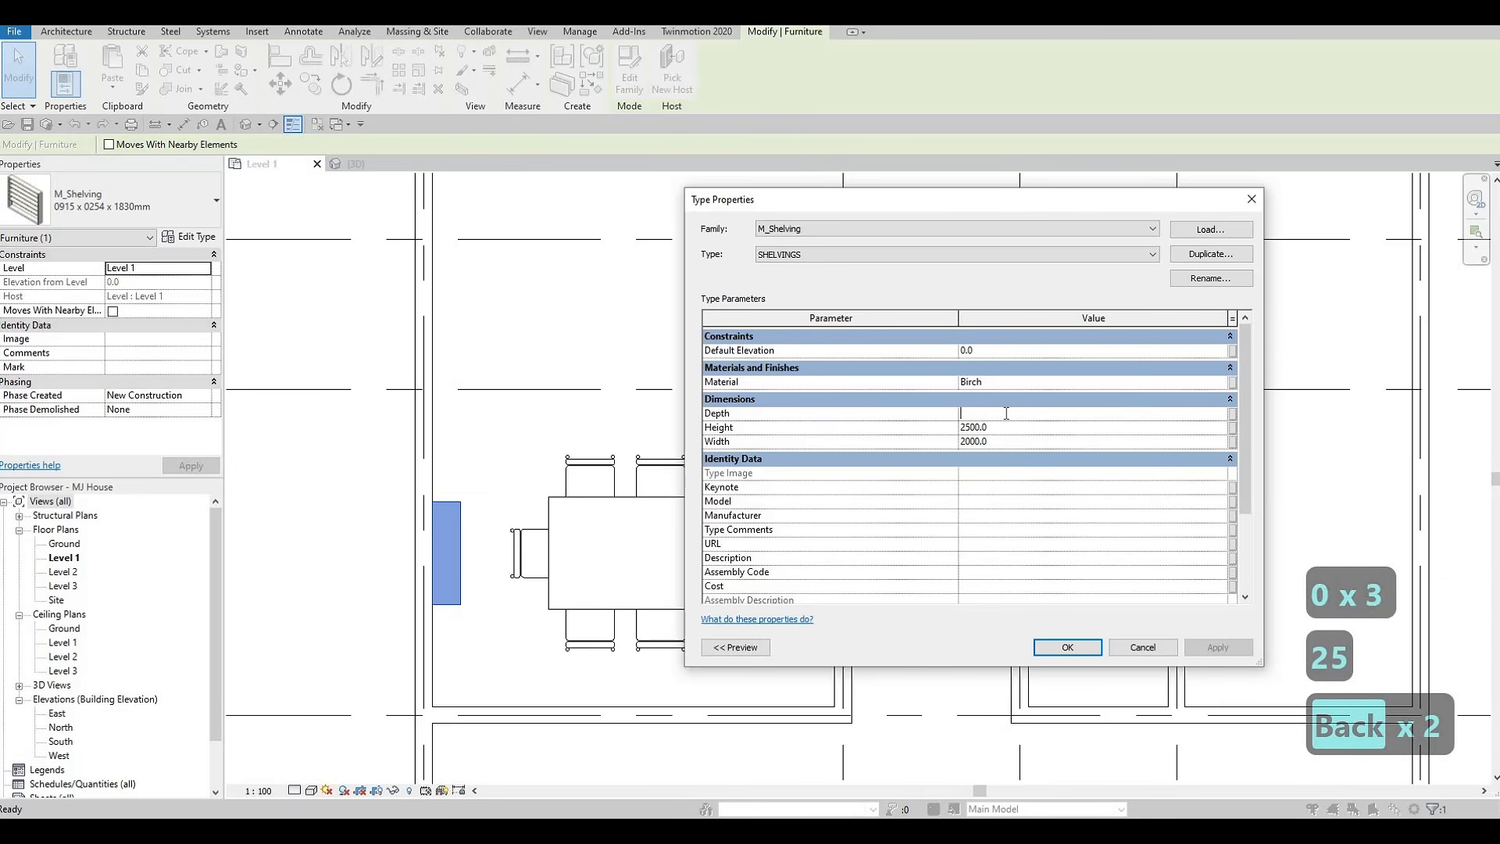
text(250)
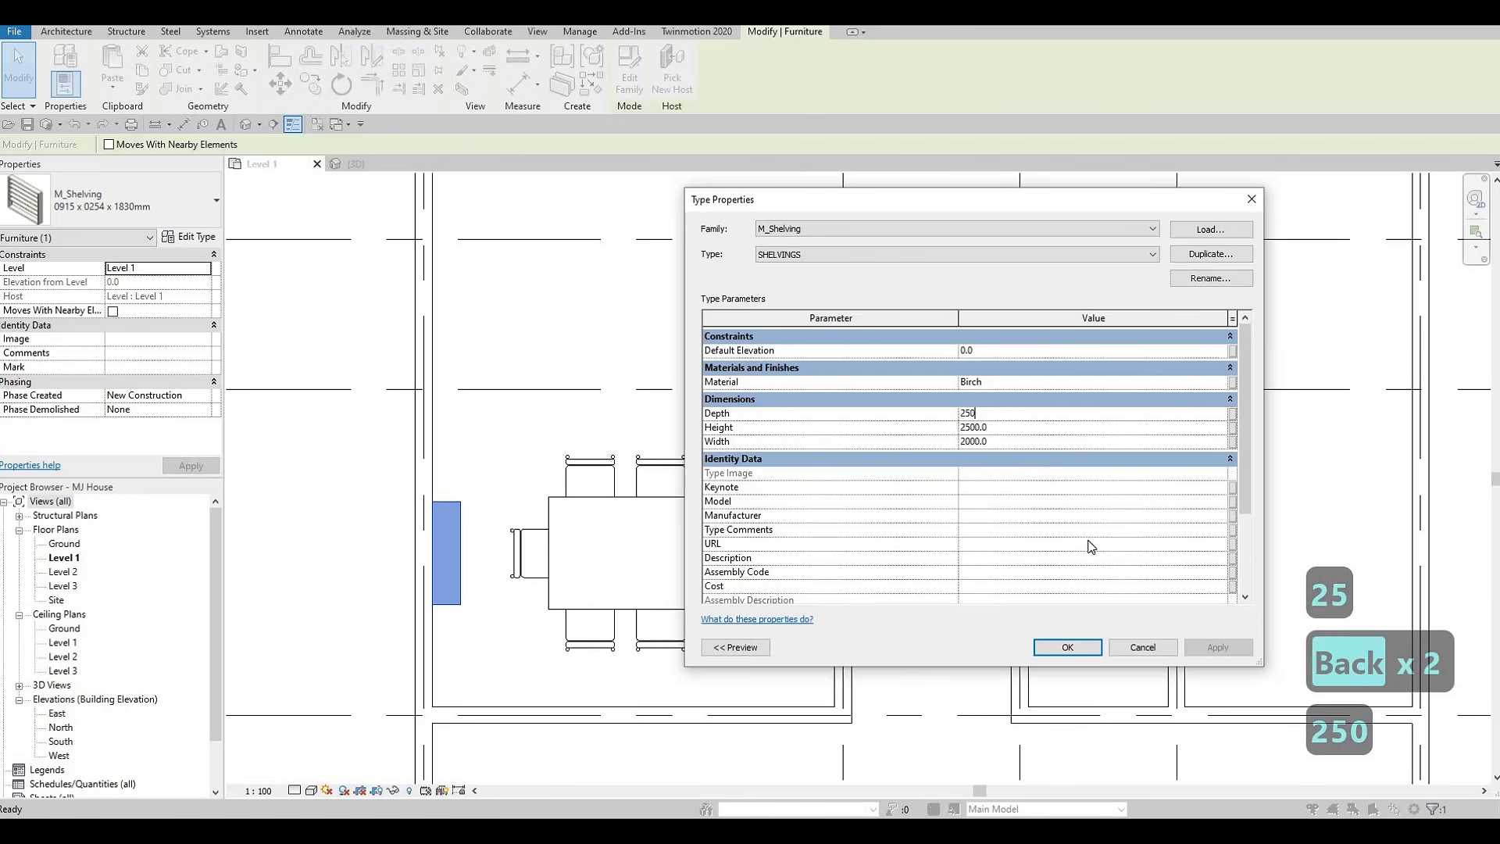
click(1068, 648)
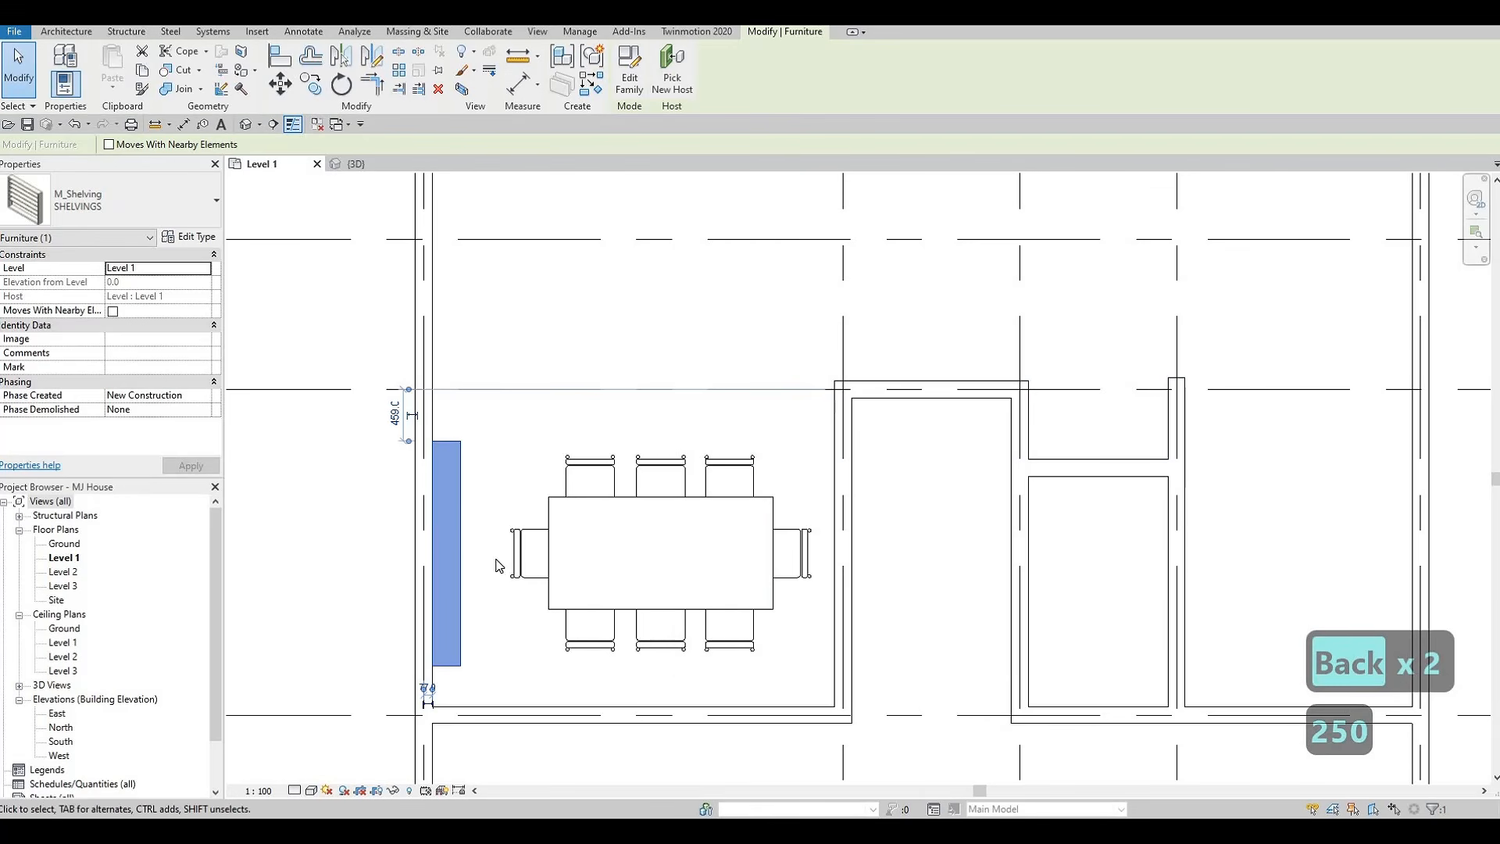
key(Escape)
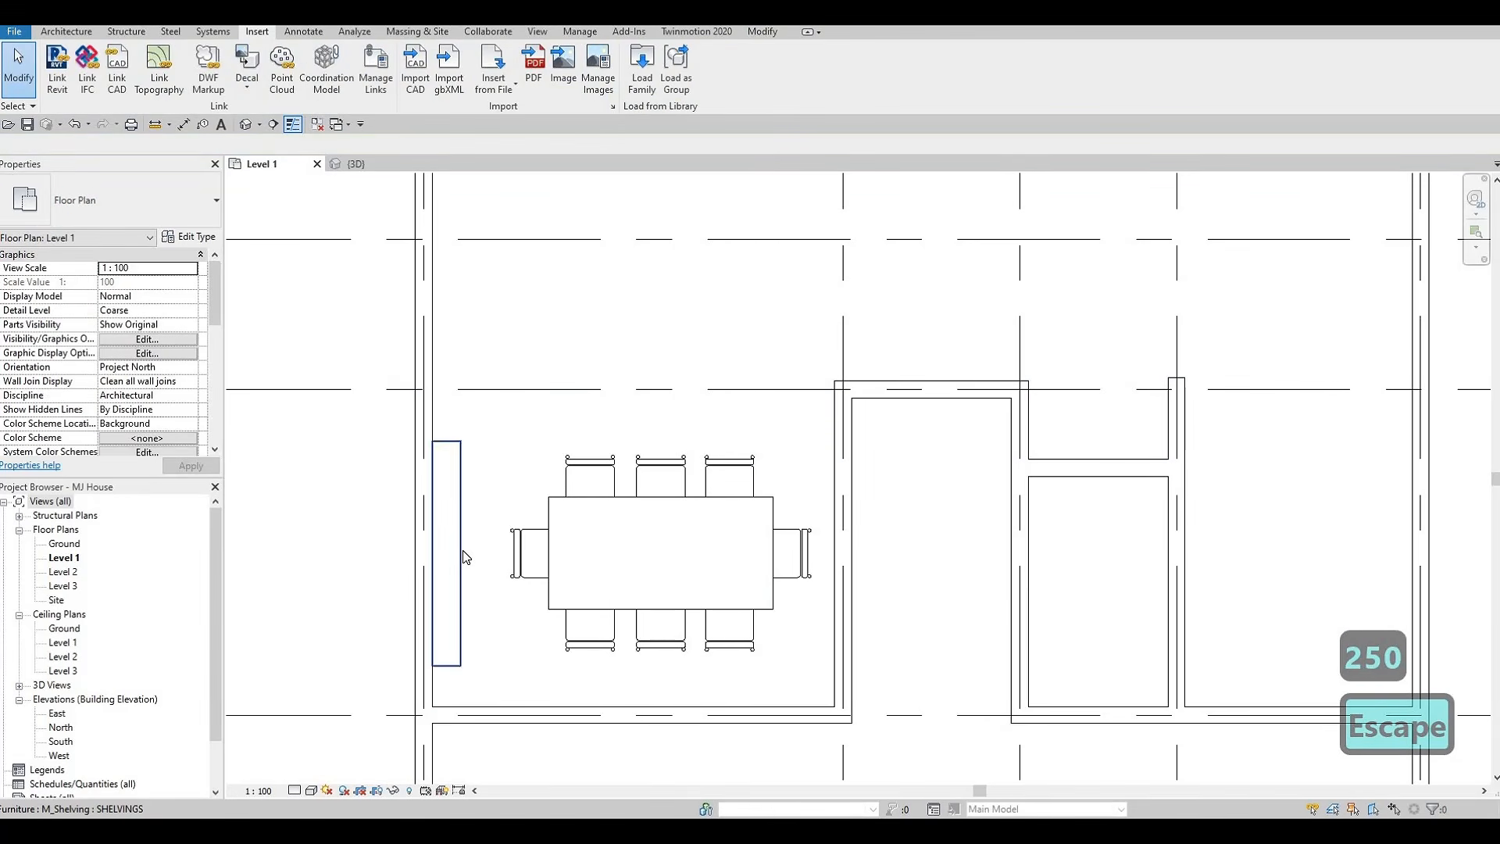
Nudge the shelf one increment downward in plan along the left exterior wall.
click(463, 550)
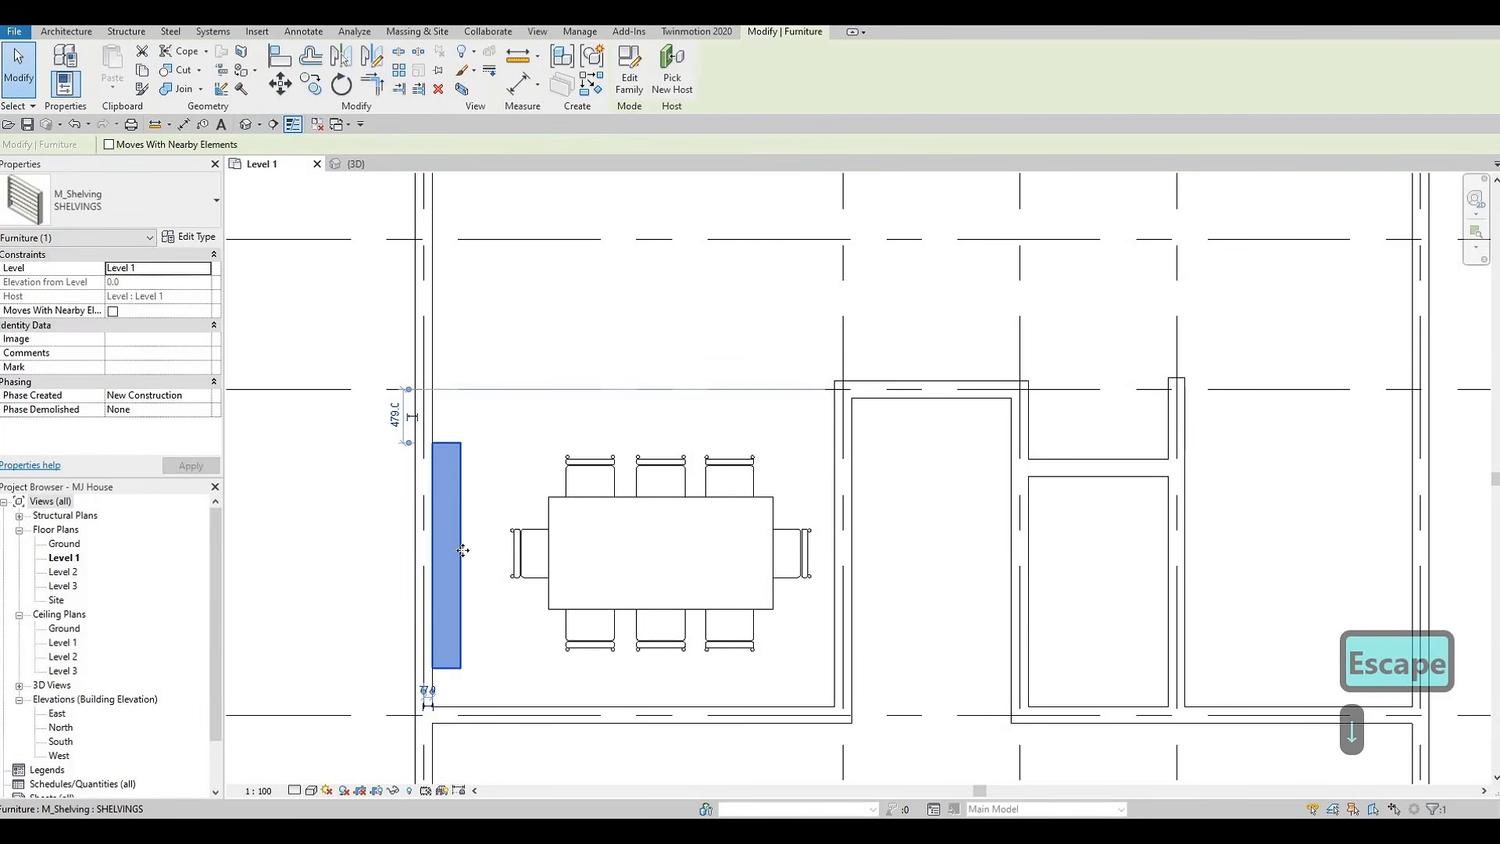
key(Down)
key(Escape)
key(Escape)
Load the M_Credenza family from the Storage folder into the project.
scroll(591, 531, down, 1)
middle_drag(961, 245, 868, 303)
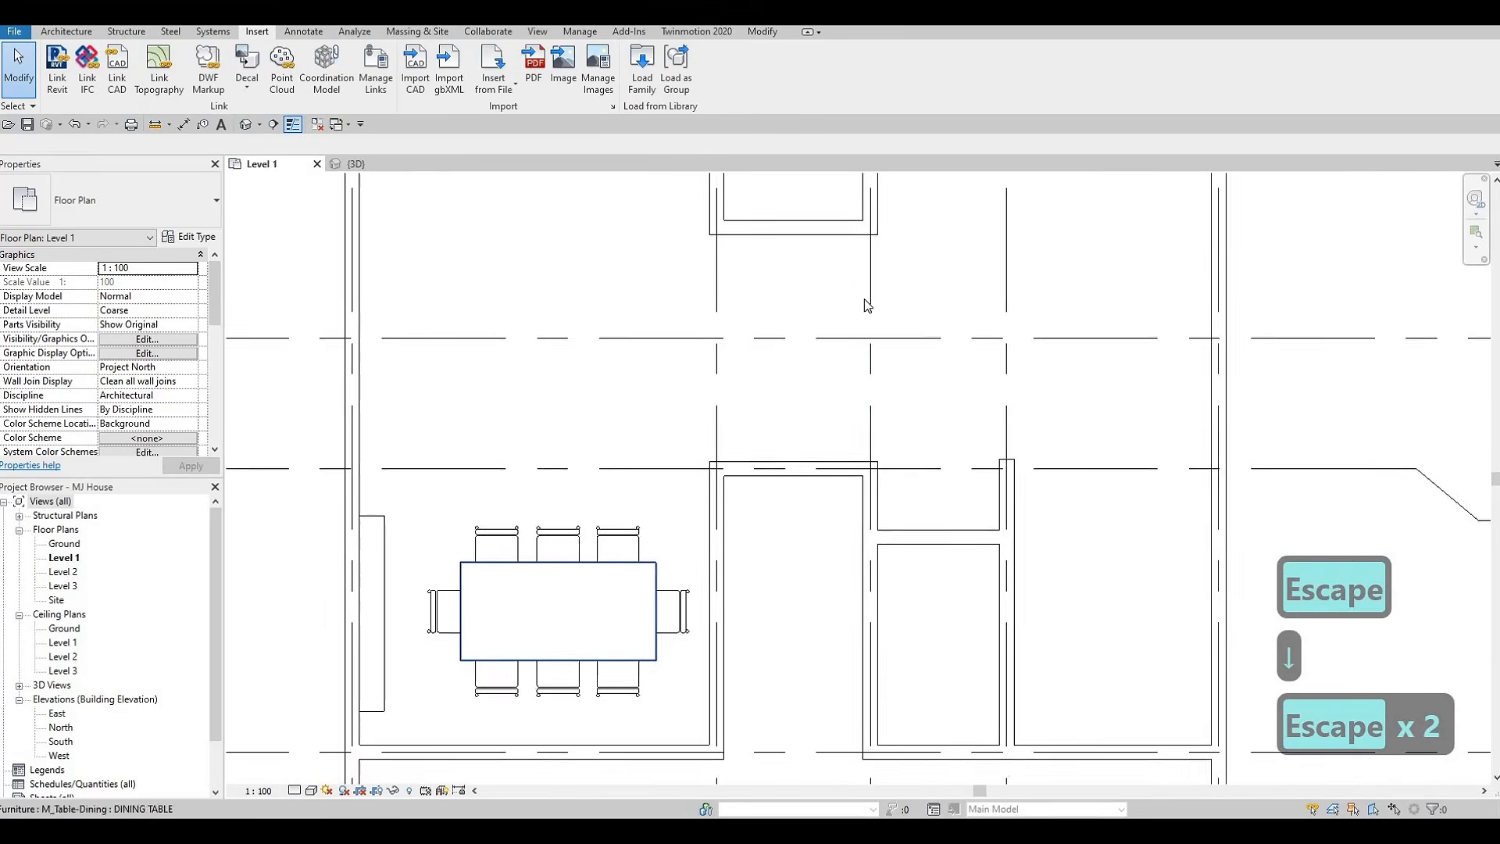
middle_drag(842, 250, 837, 273)
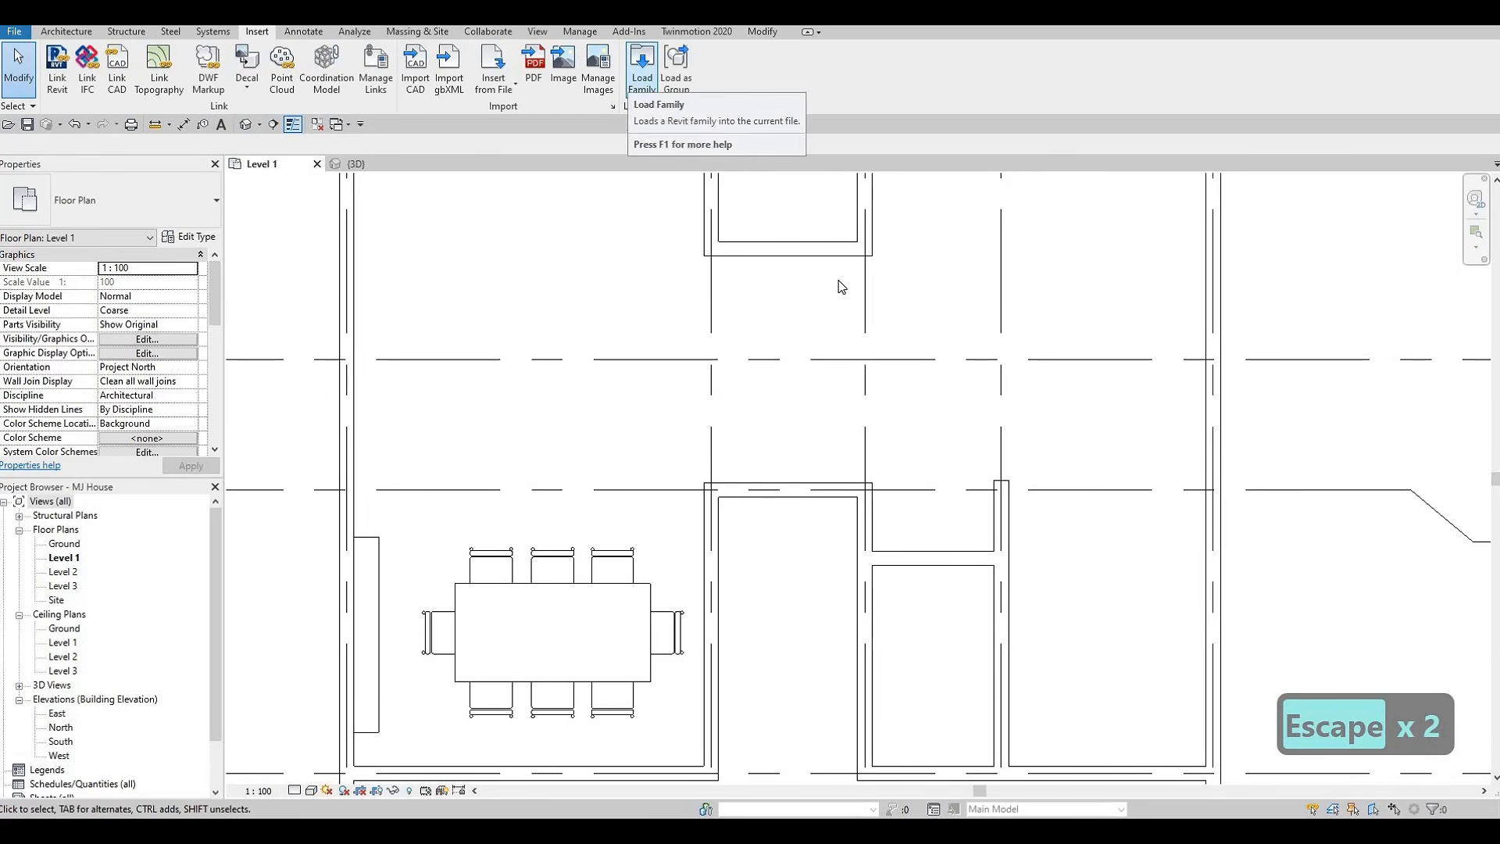
click(641, 85)
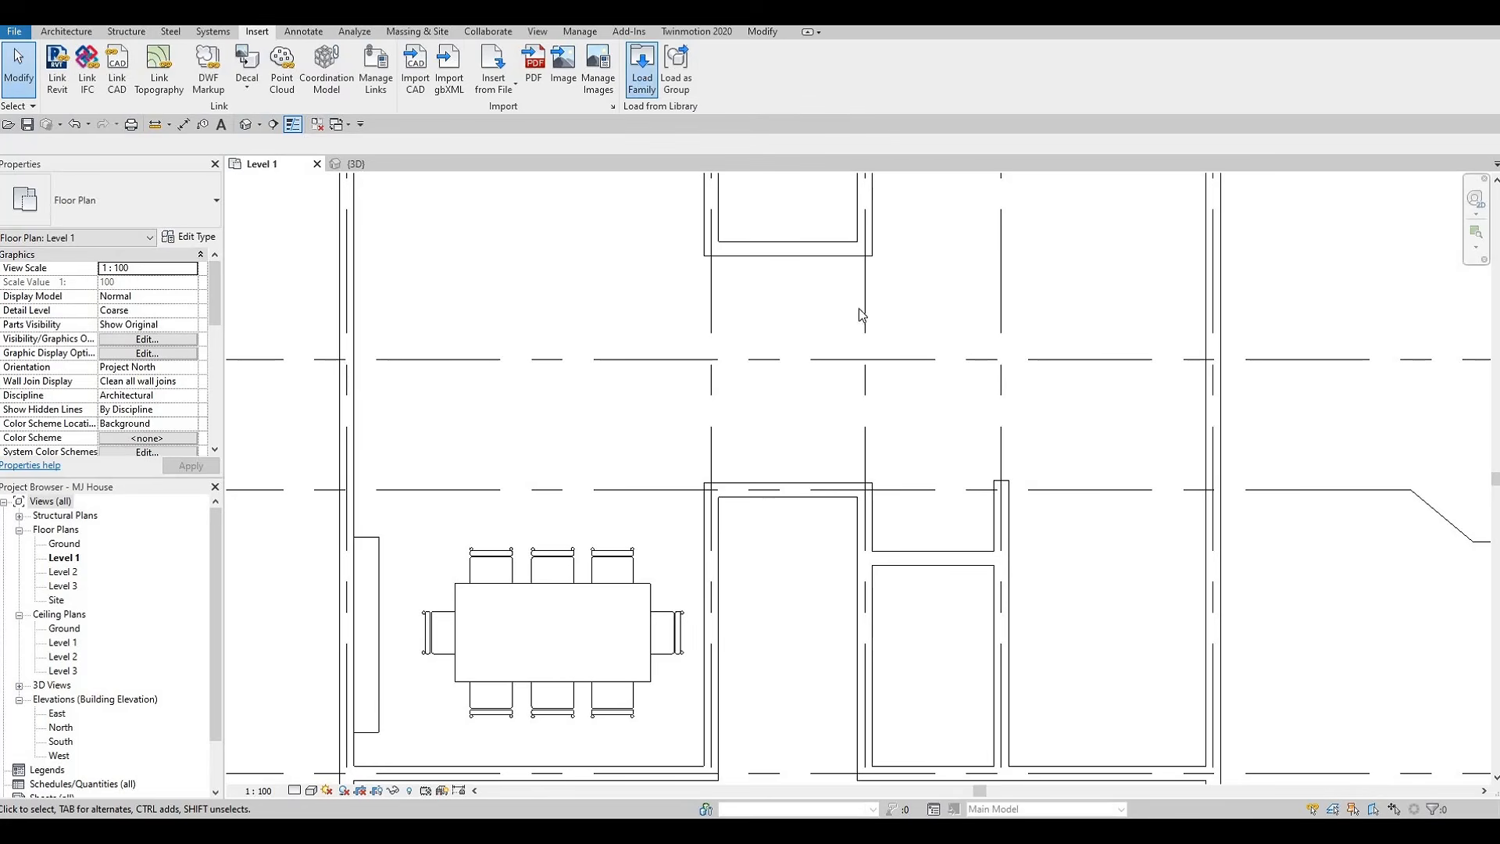
click(649, 356)
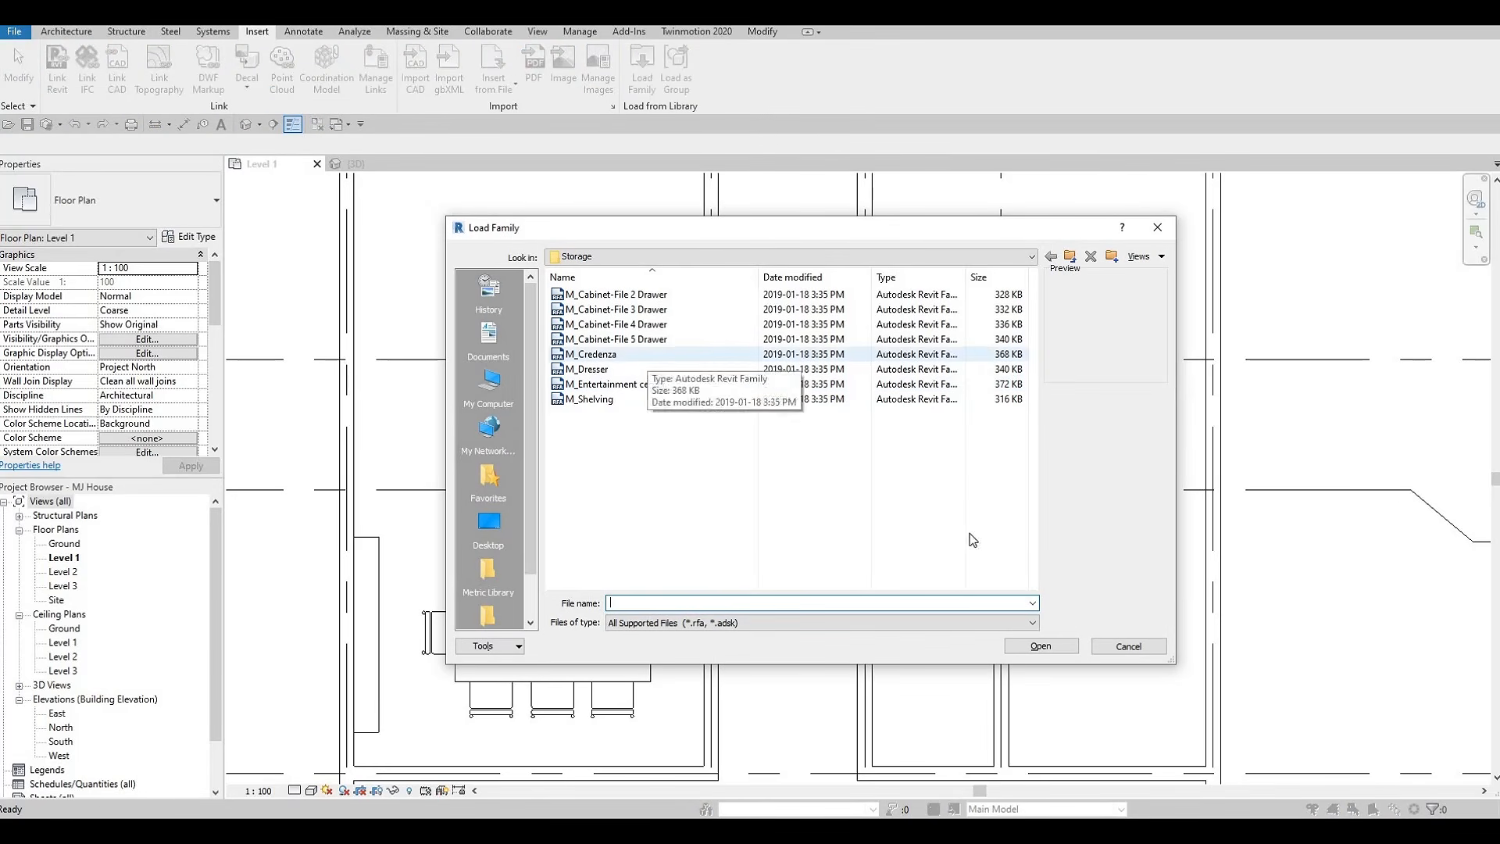
click(1042, 647)
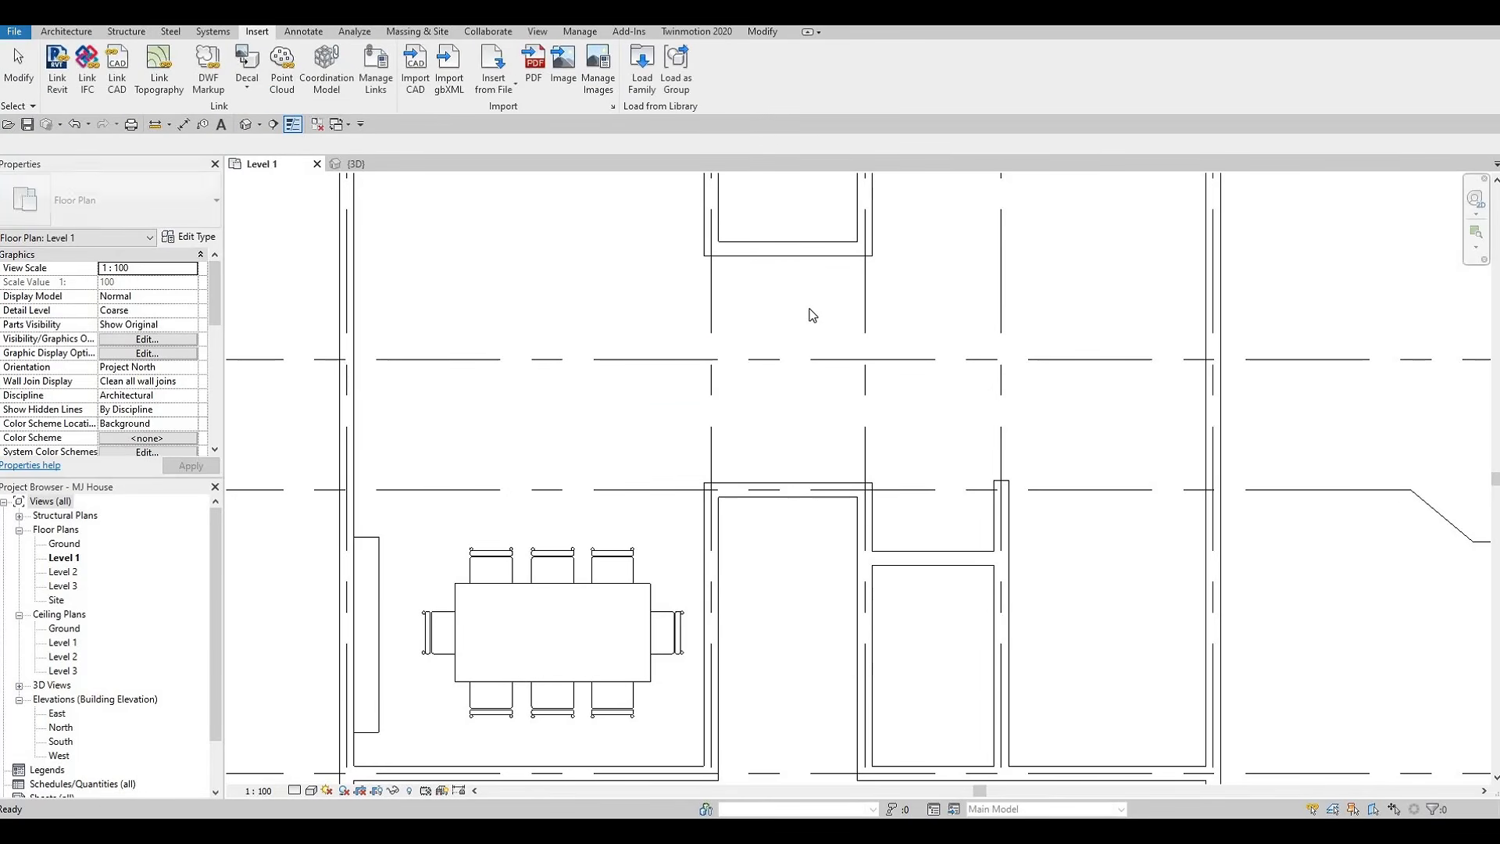
Place one M_Credenza 1830 x 0610mm just below the bottom wall of the upper middle room.
key(c)
key(m)
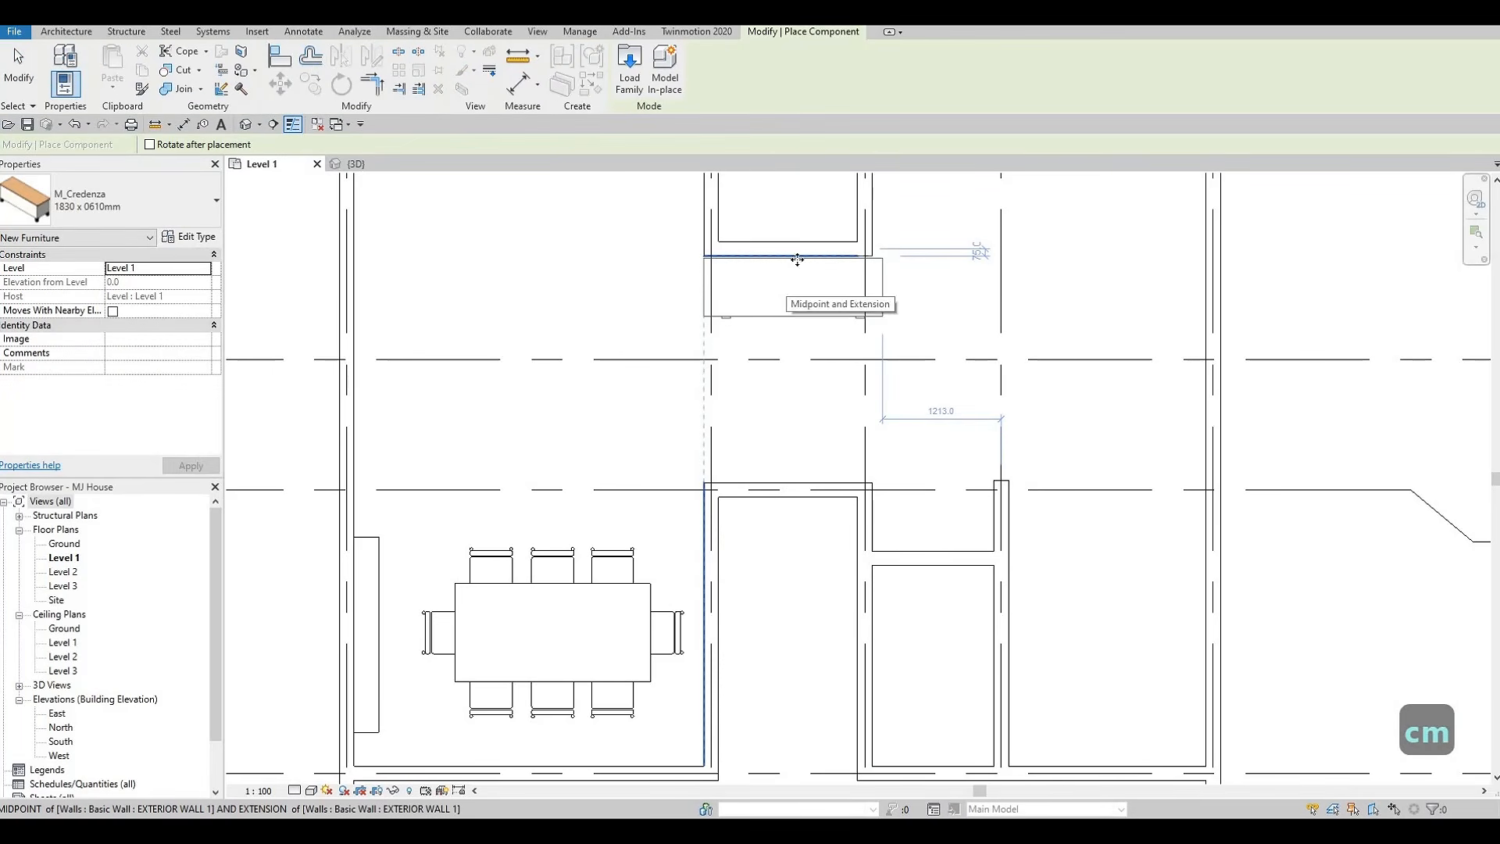
click(790, 287)
scroll(754, 429, up, 3)
key(Escape)
key(Escape)
key(Escape)
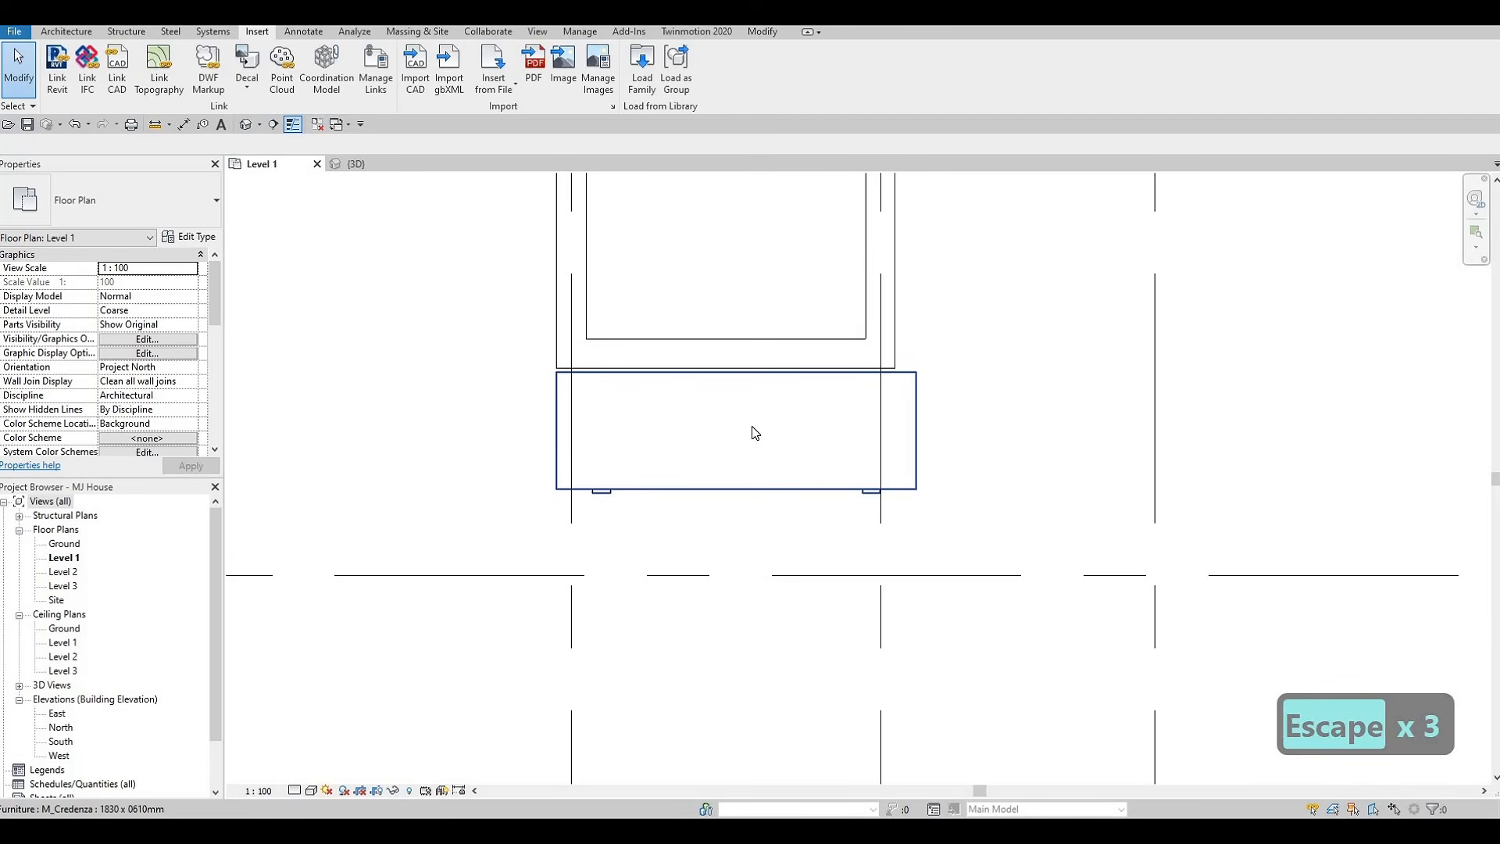
Align the credenza's back edge with the outer face of the wall directly above it.
key(a)
key(l)
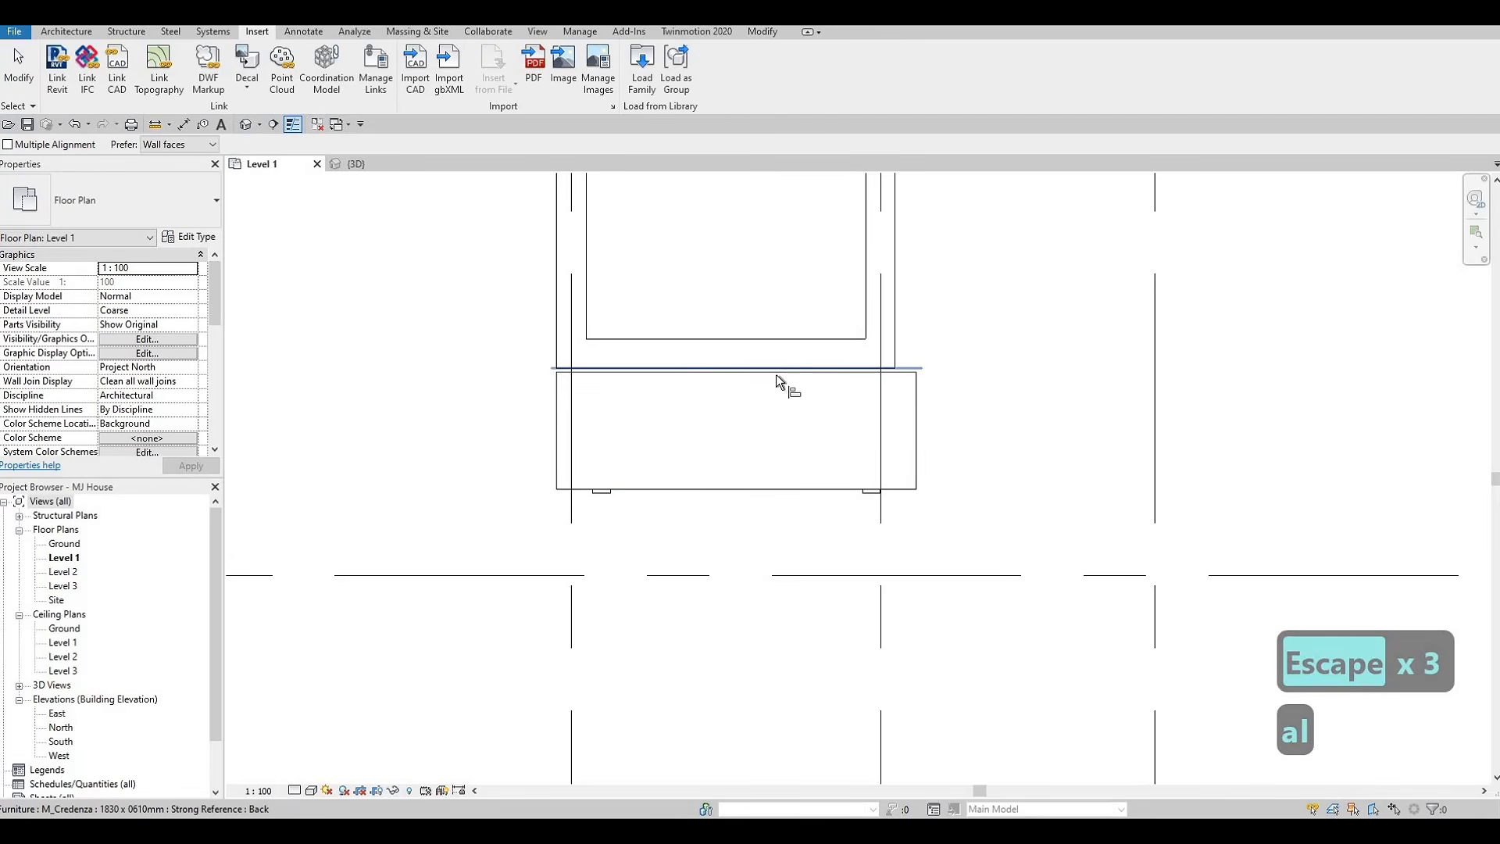
scroll(739, 385, down, 1)
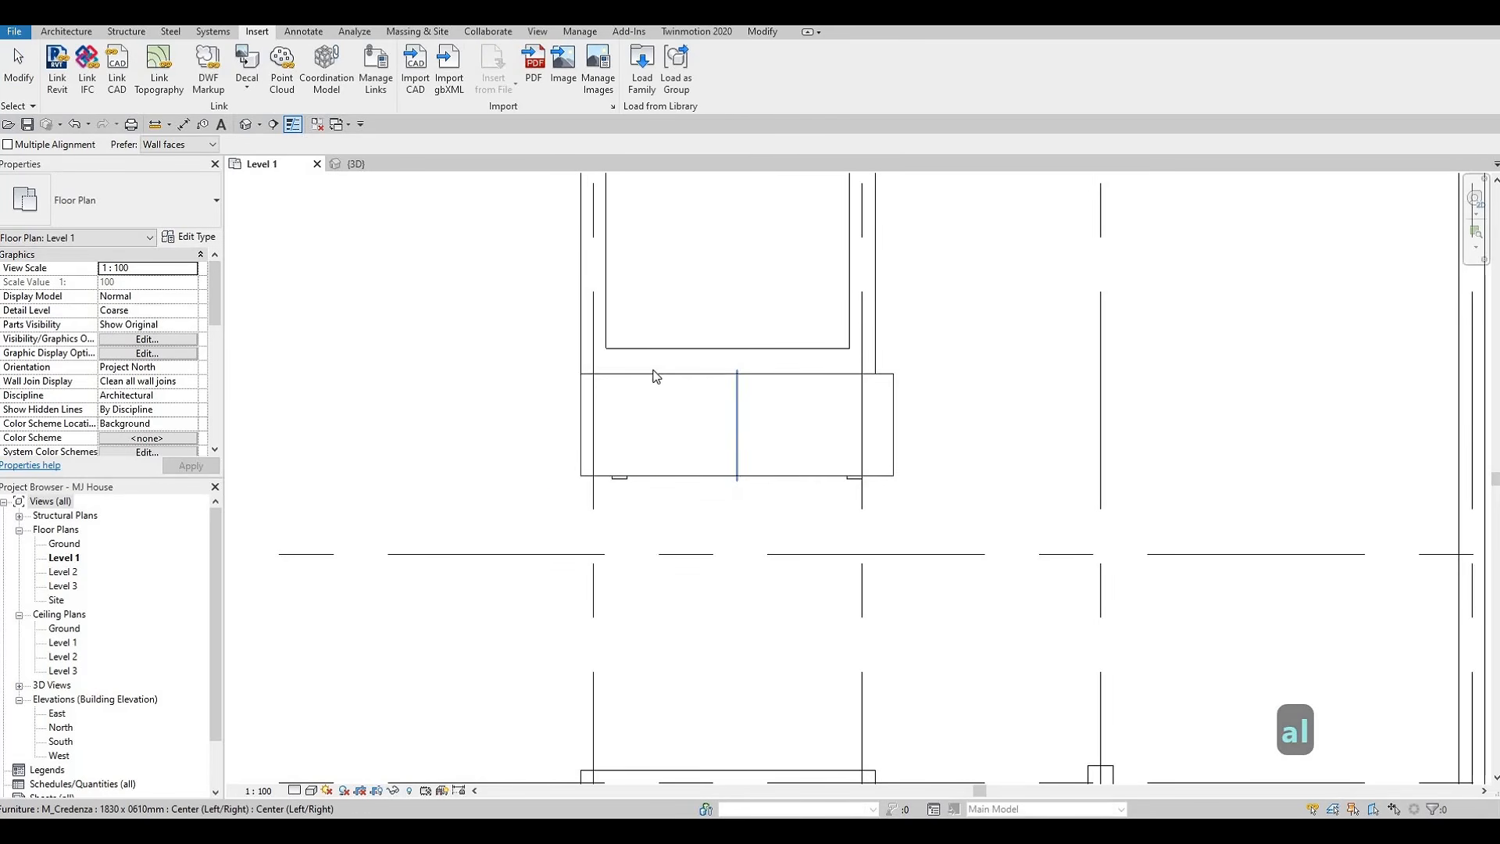
key(Escape)
key(Escape)
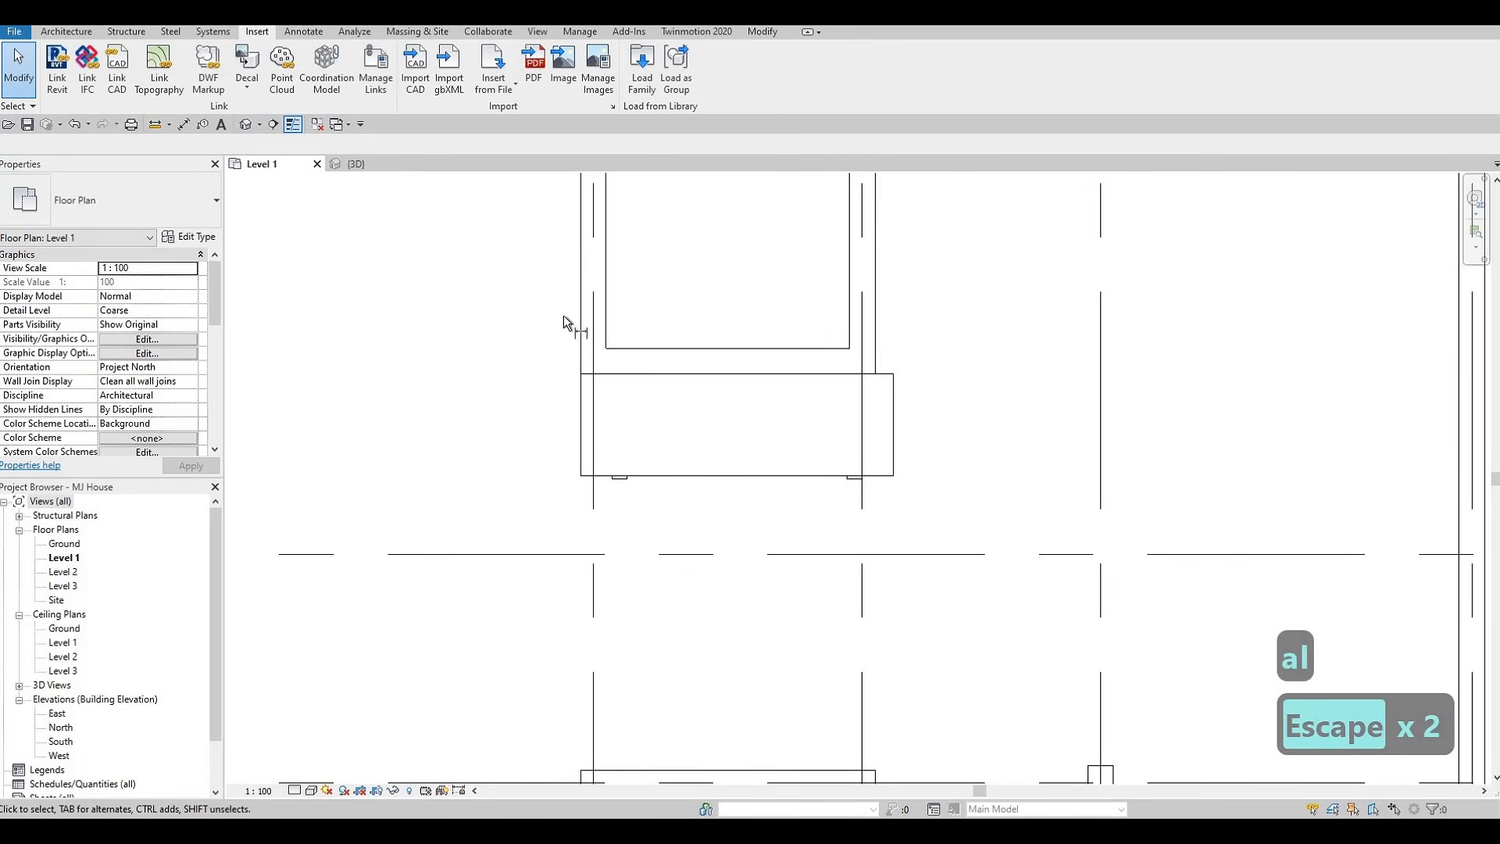
Measure the distance between the outer faces of the two side walls above the credenza with an aligned dimension.
key(d)
key(i)
key(Tab)
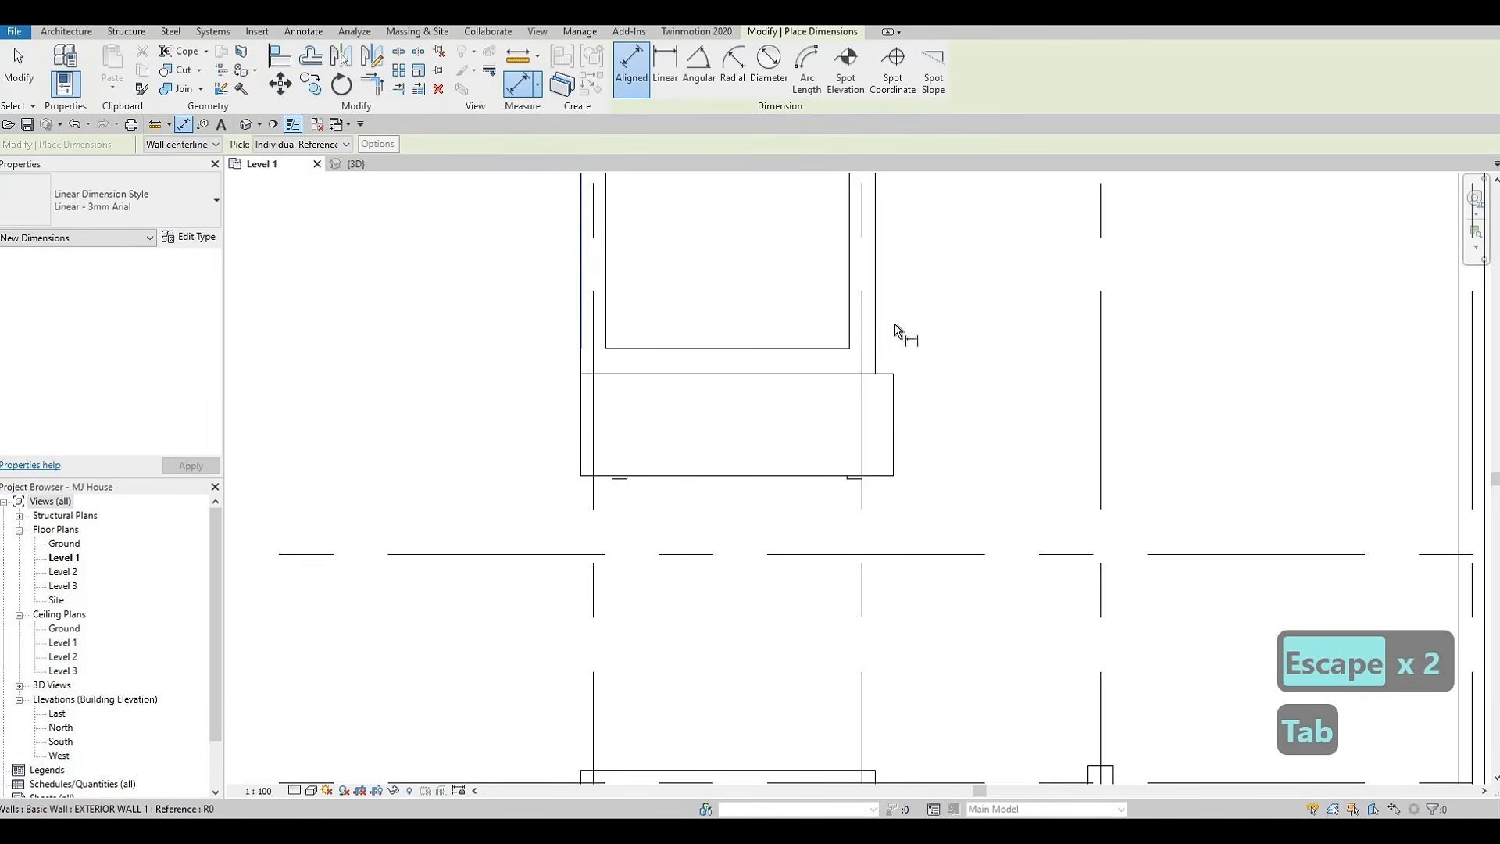
click(880, 319)
key(Tab)
click(880, 319)
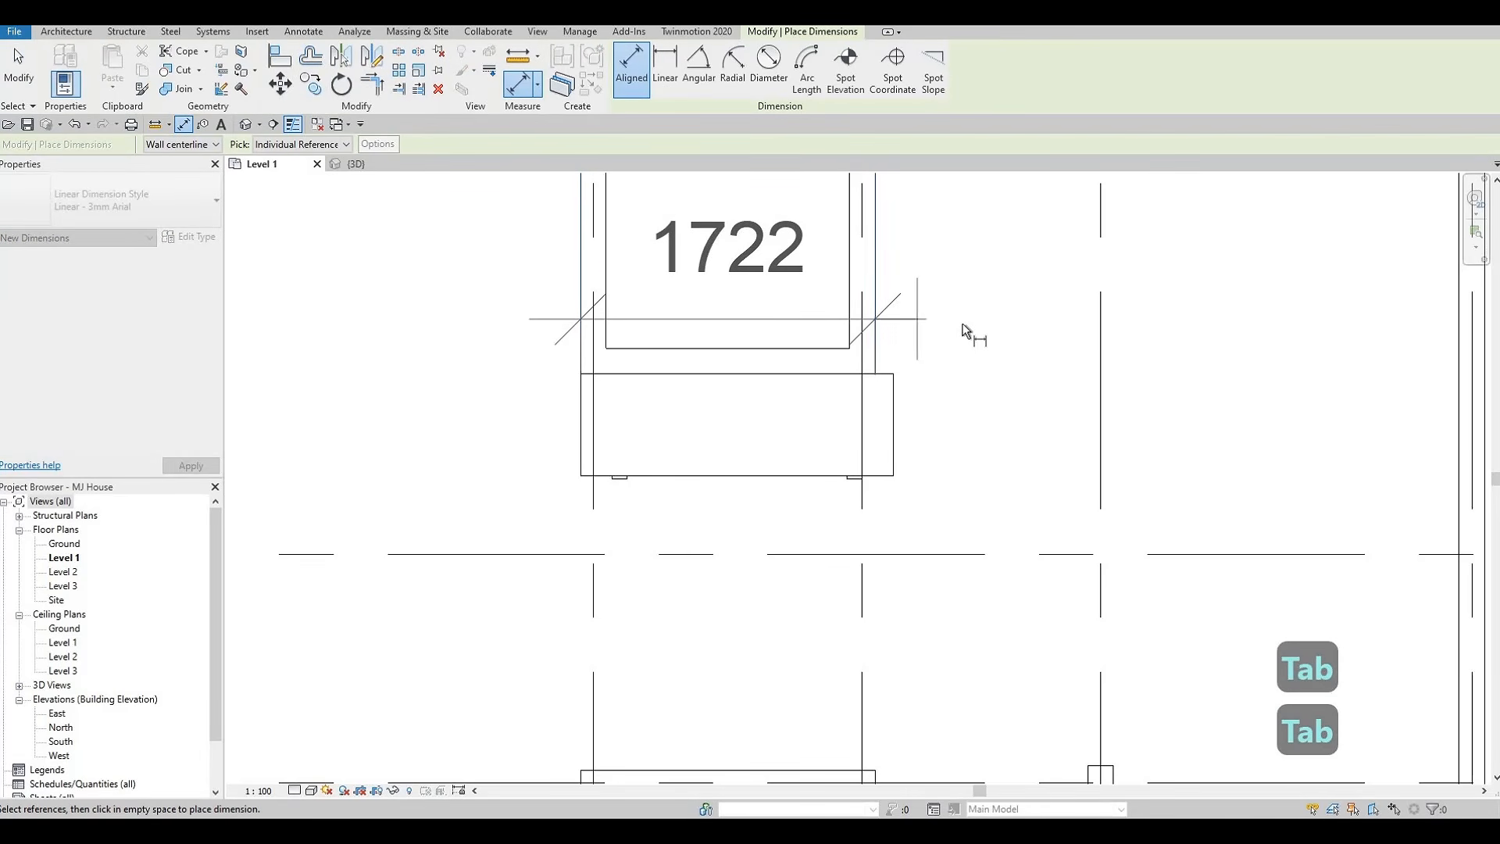
key(Escape)
key(Escape)
Open the type properties of the placed credenza.
click(891, 391)
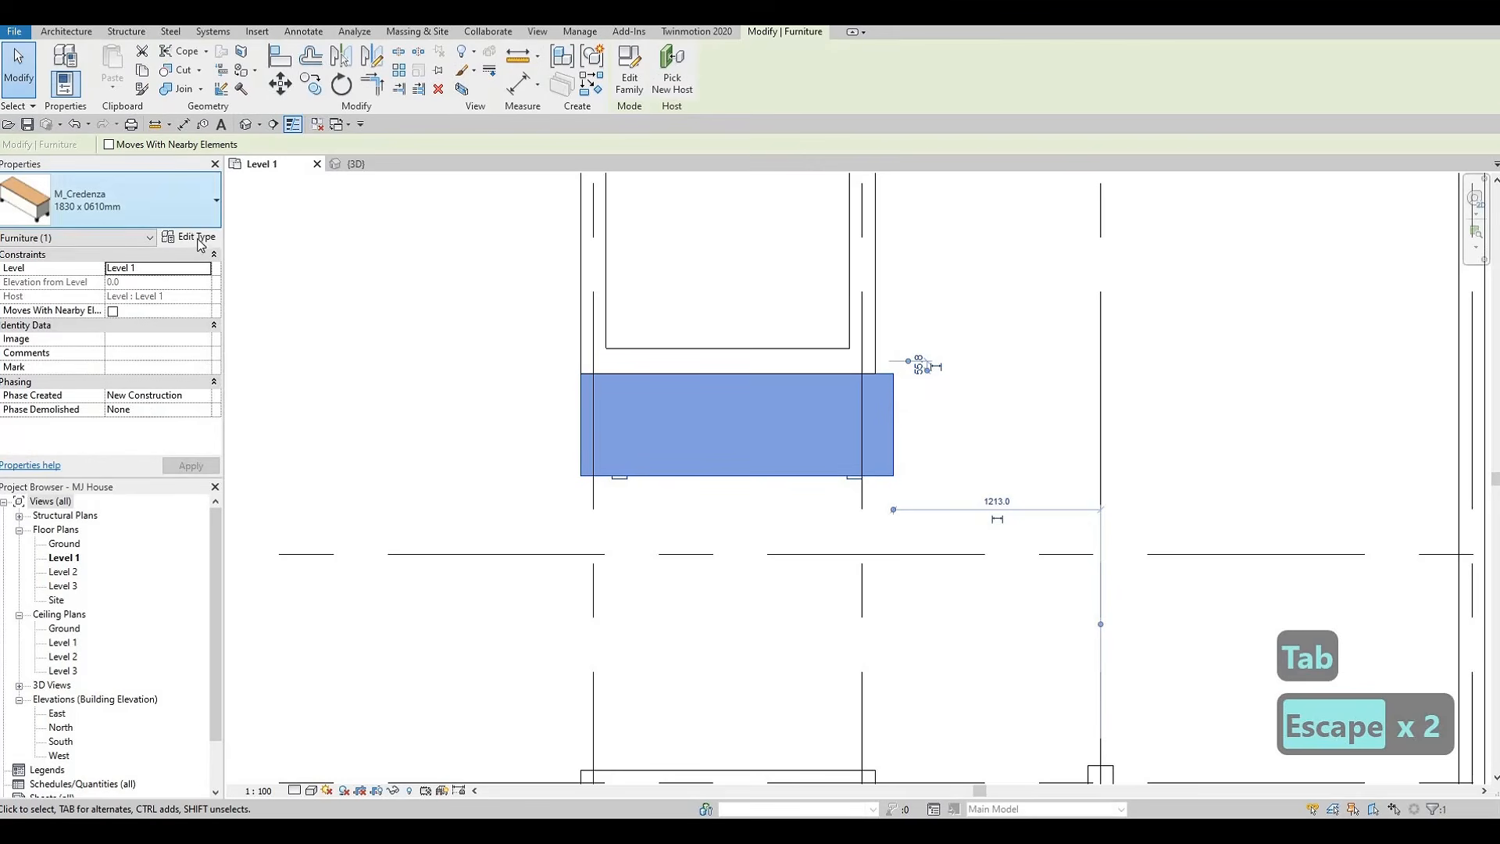
click(197, 238)
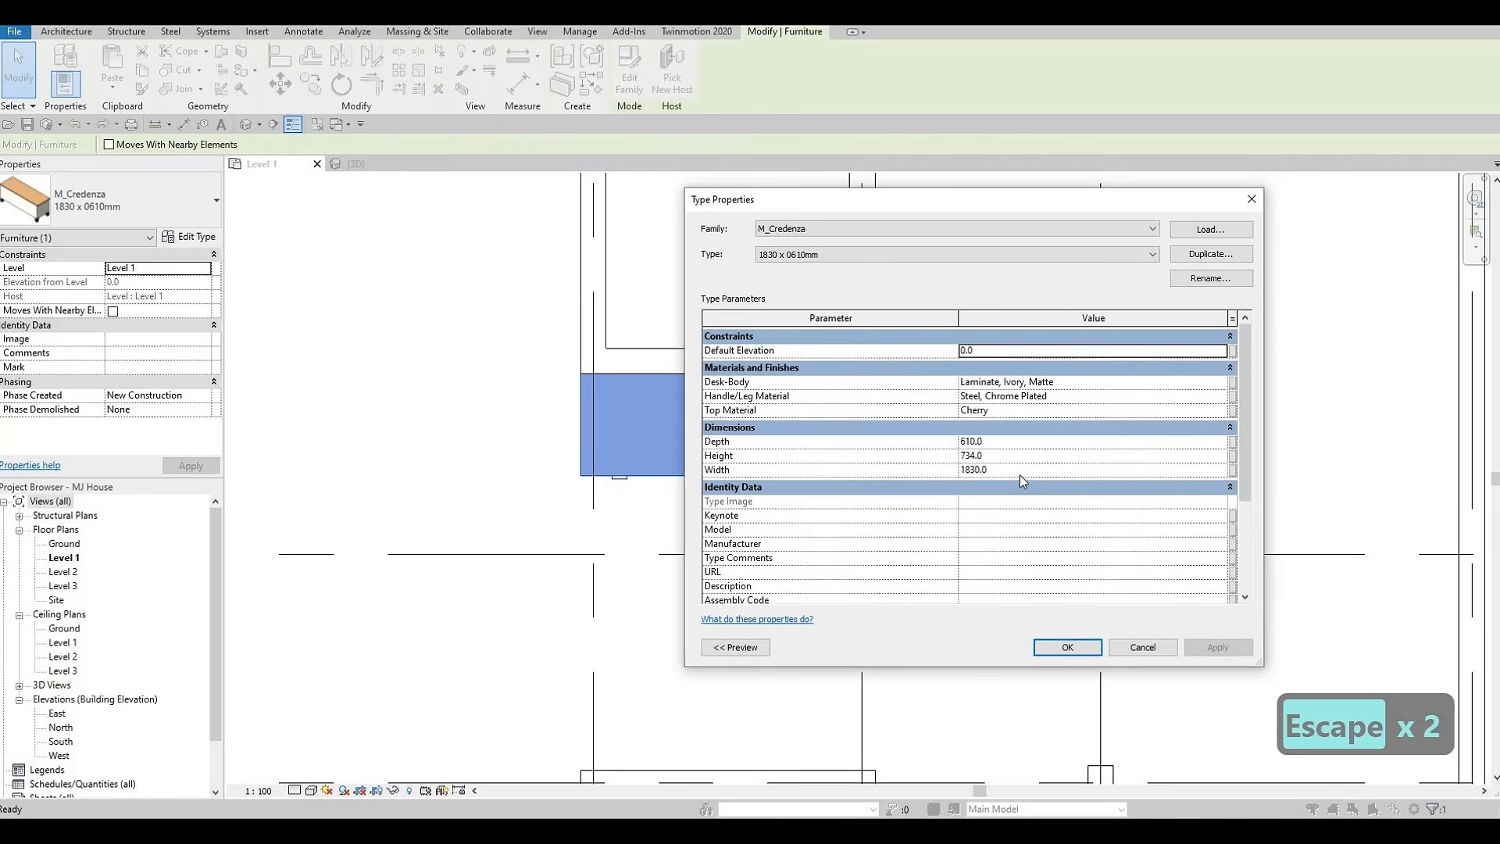
click(1023, 469)
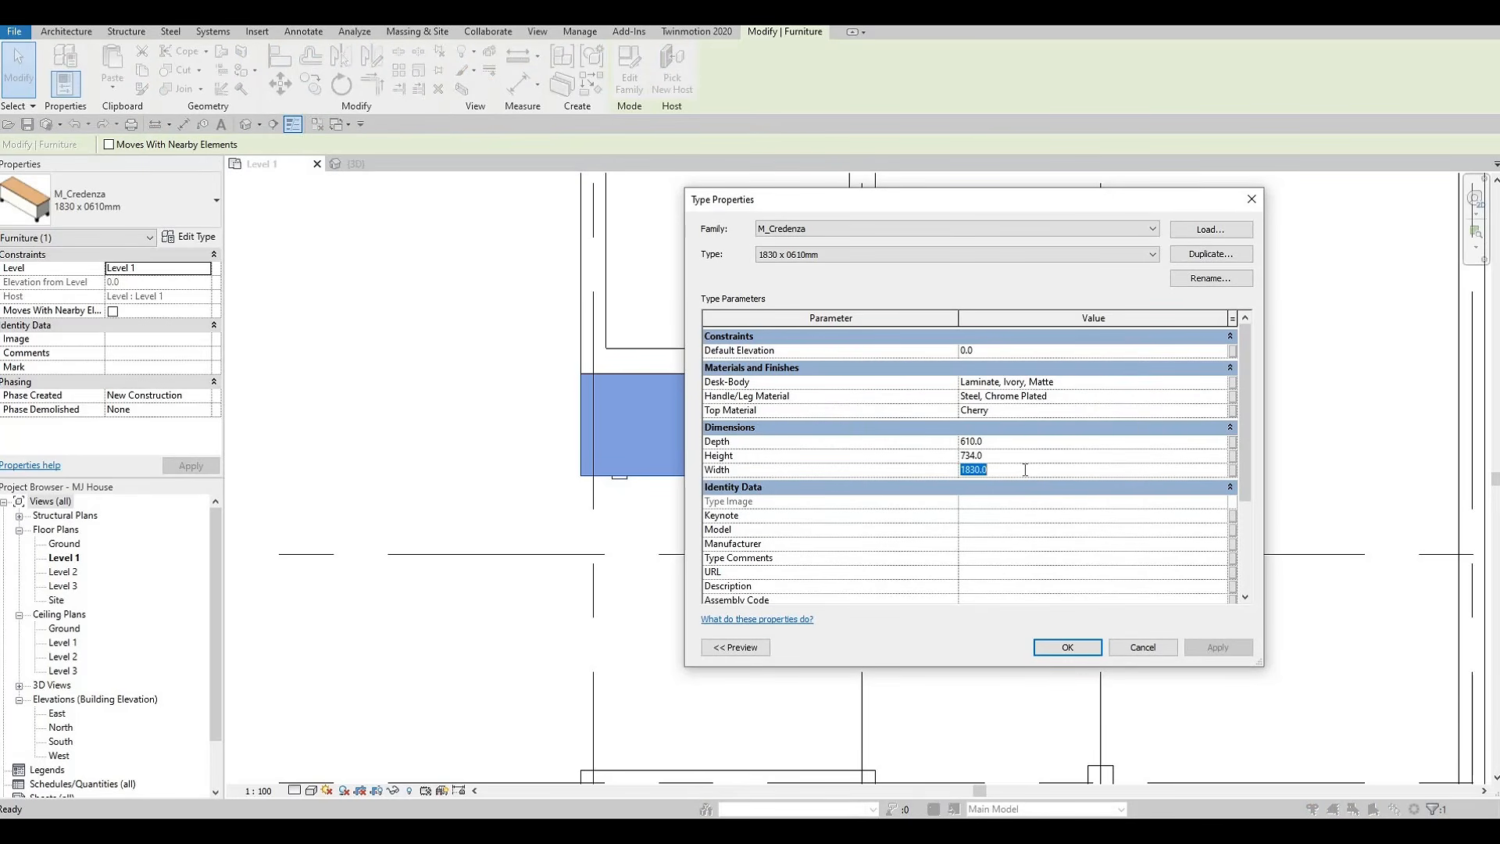
text(1722)
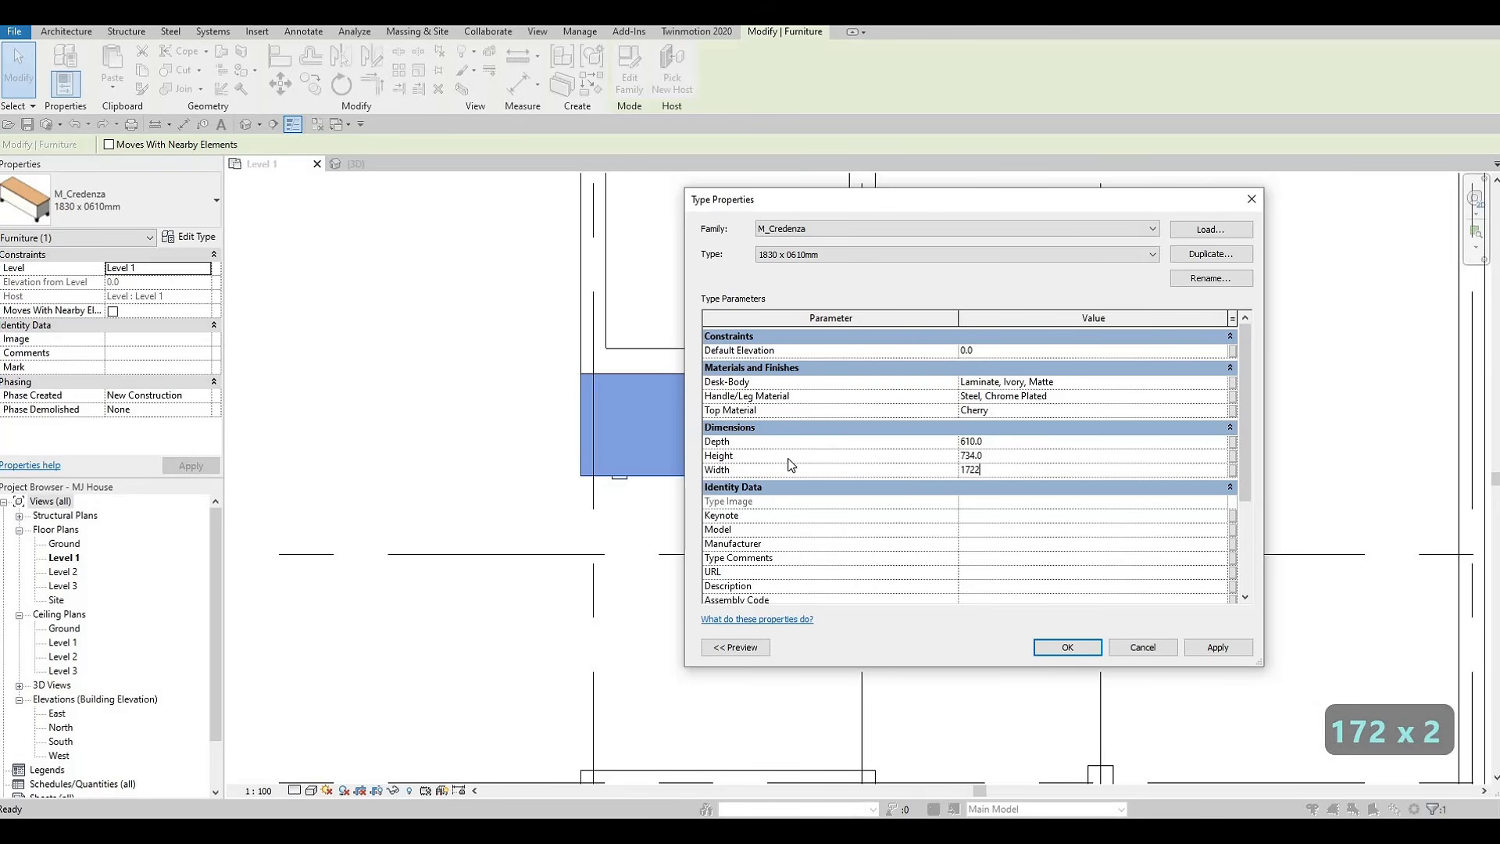
key(Escape)
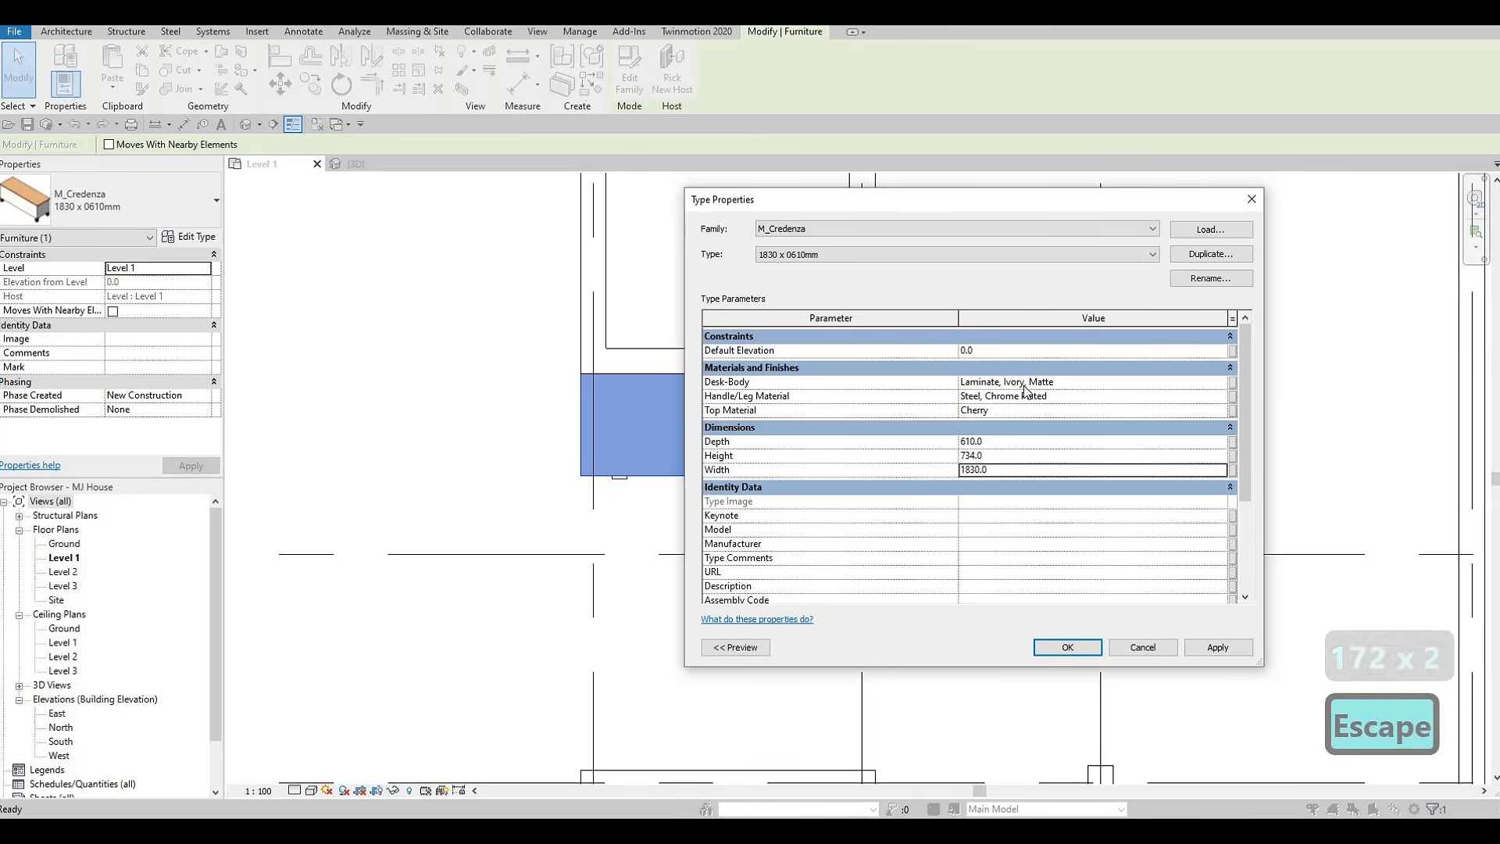
Duplicate the credenza's type under the name CREDENZA and set the new type's width to 1722.
click(1210, 255)
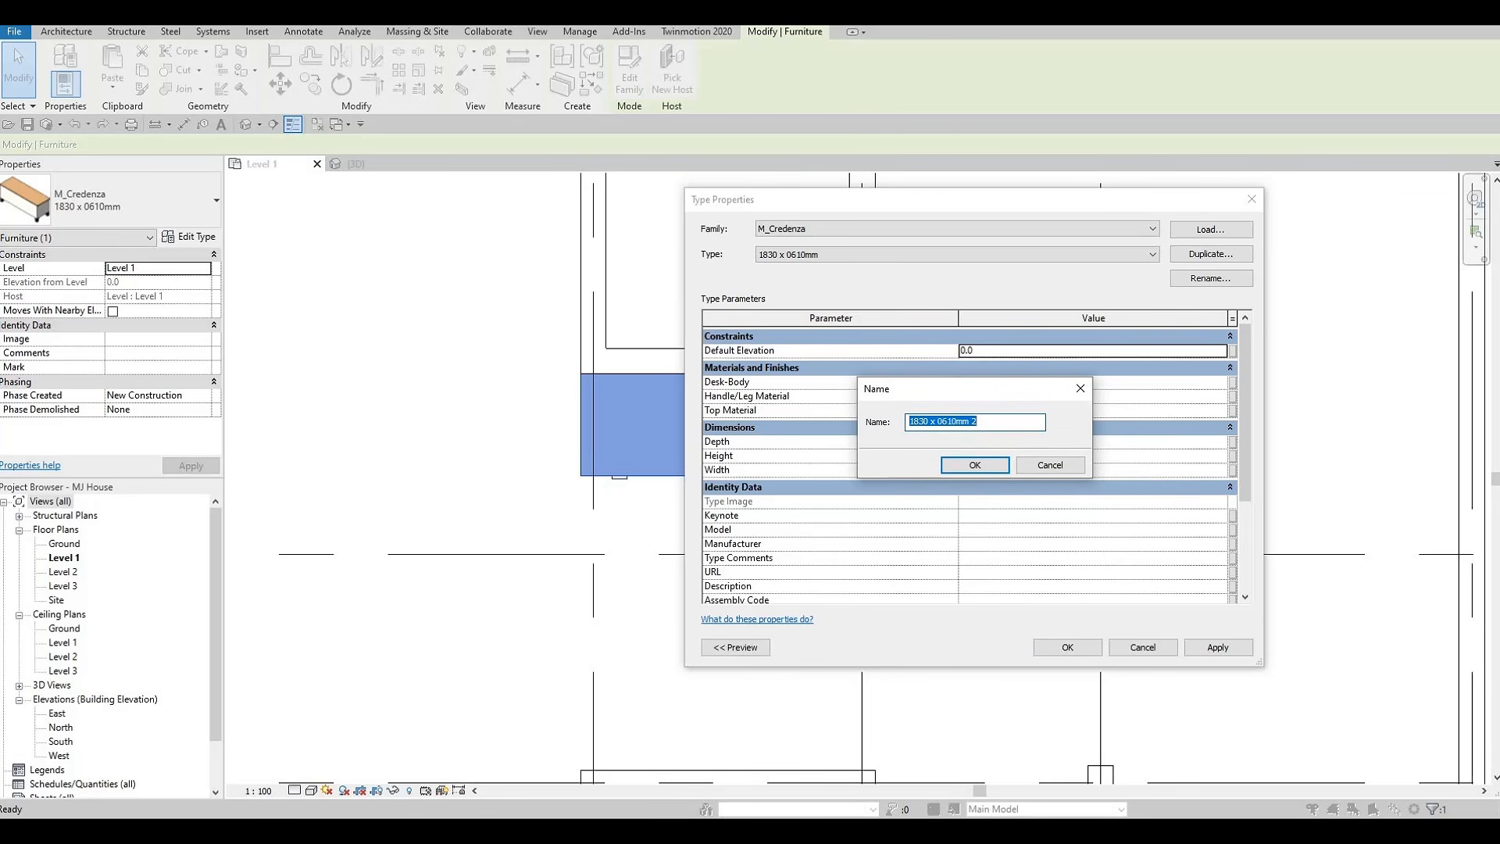
text(CREDEN)
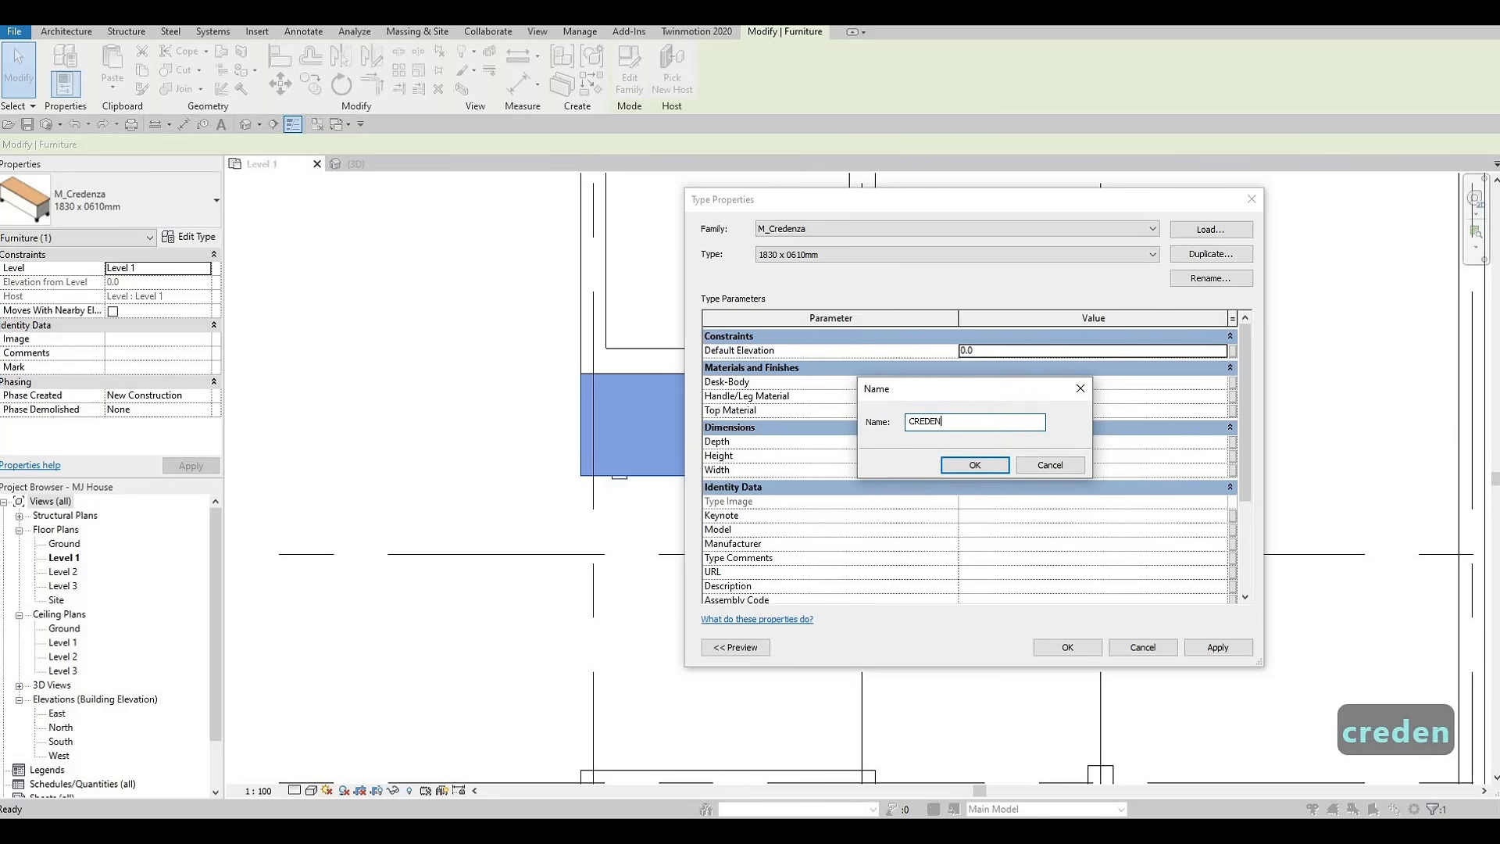
text(ZA)
click(975, 466)
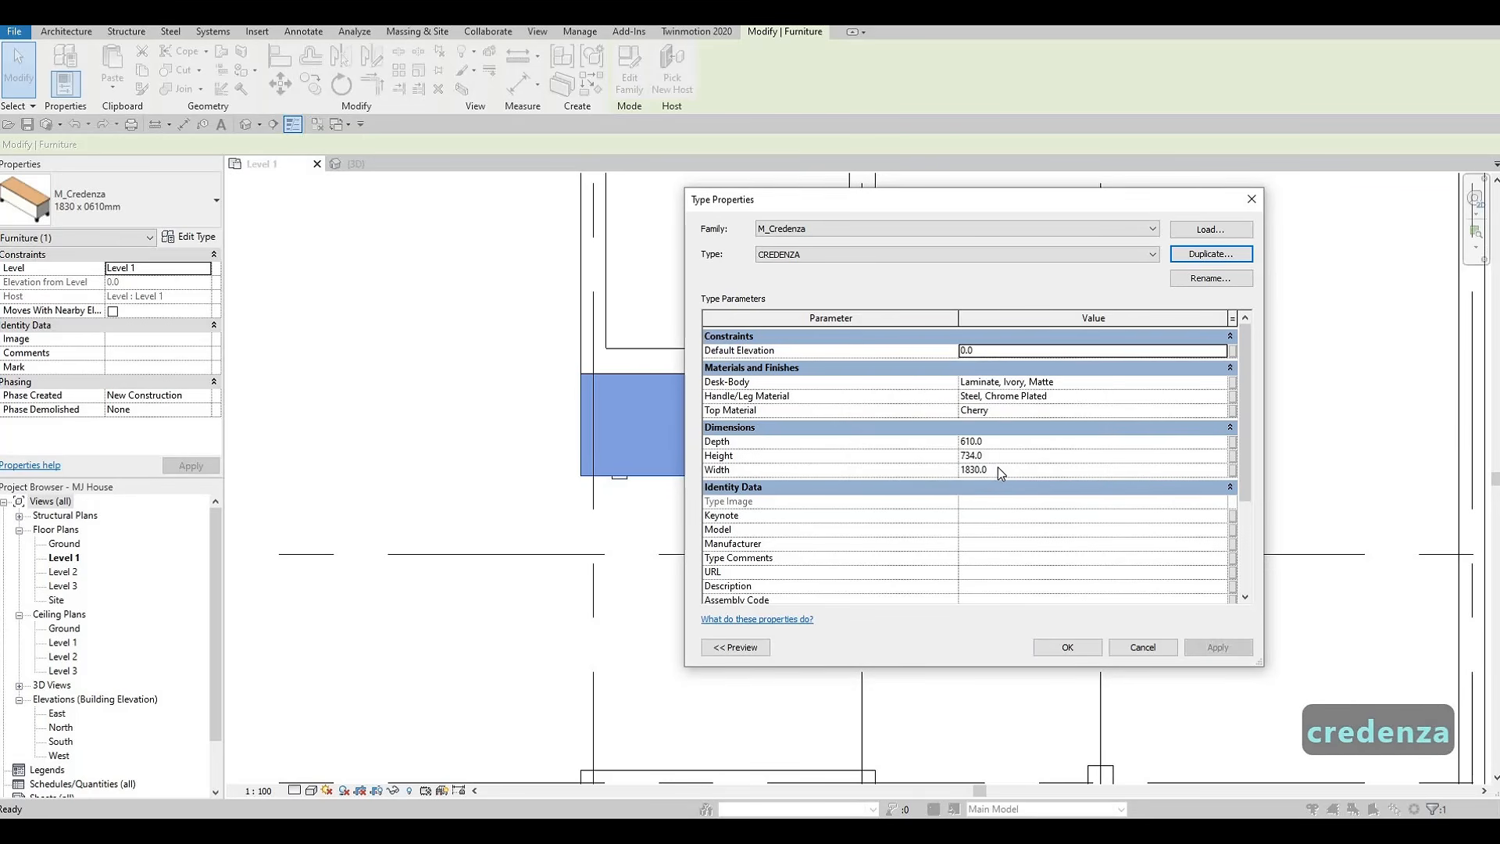
click(999, 469)
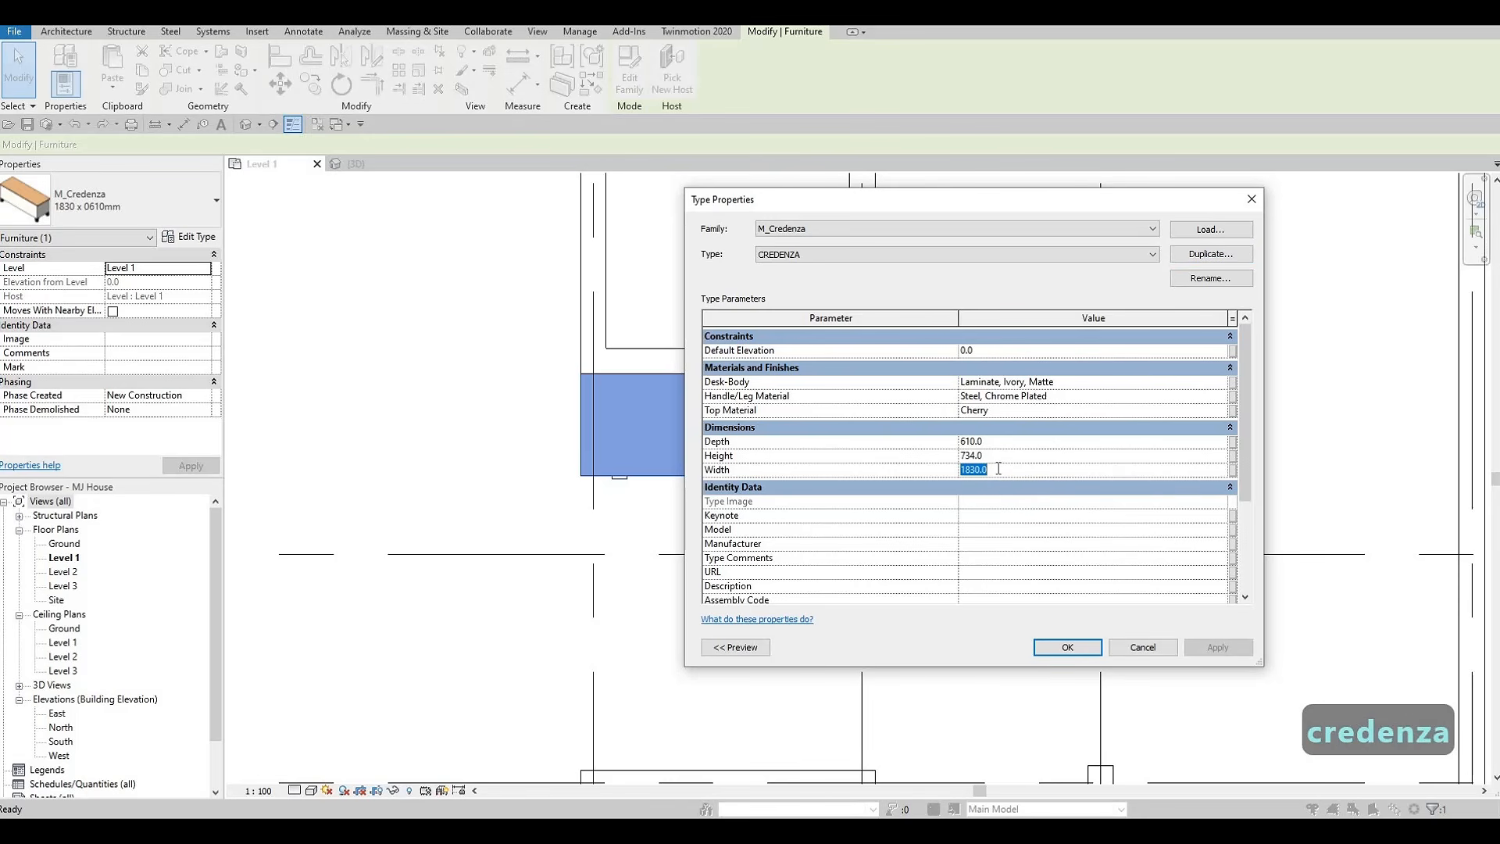
text(1722)
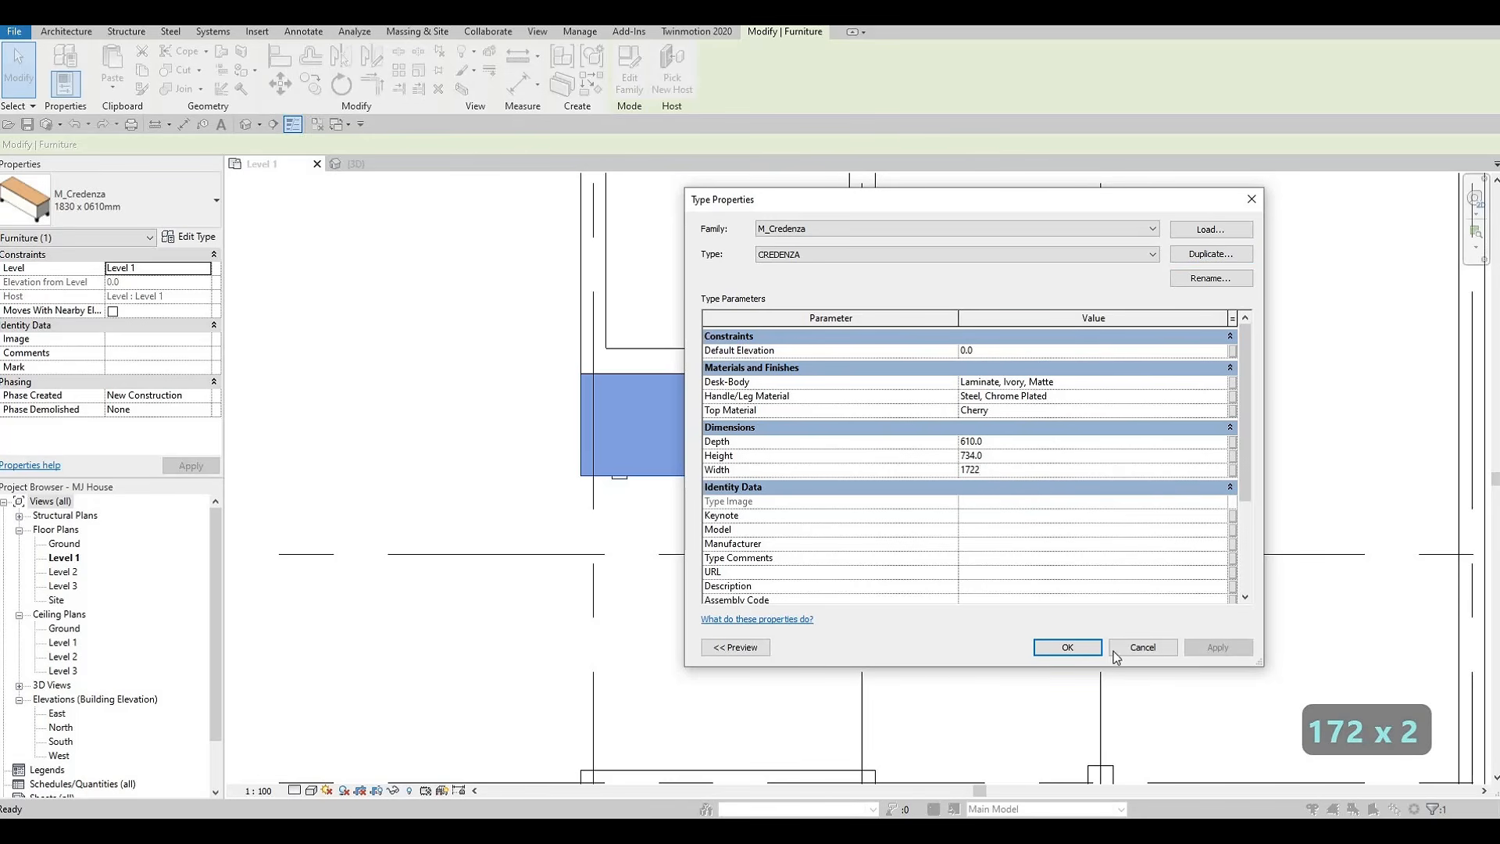
click(1083, 653)
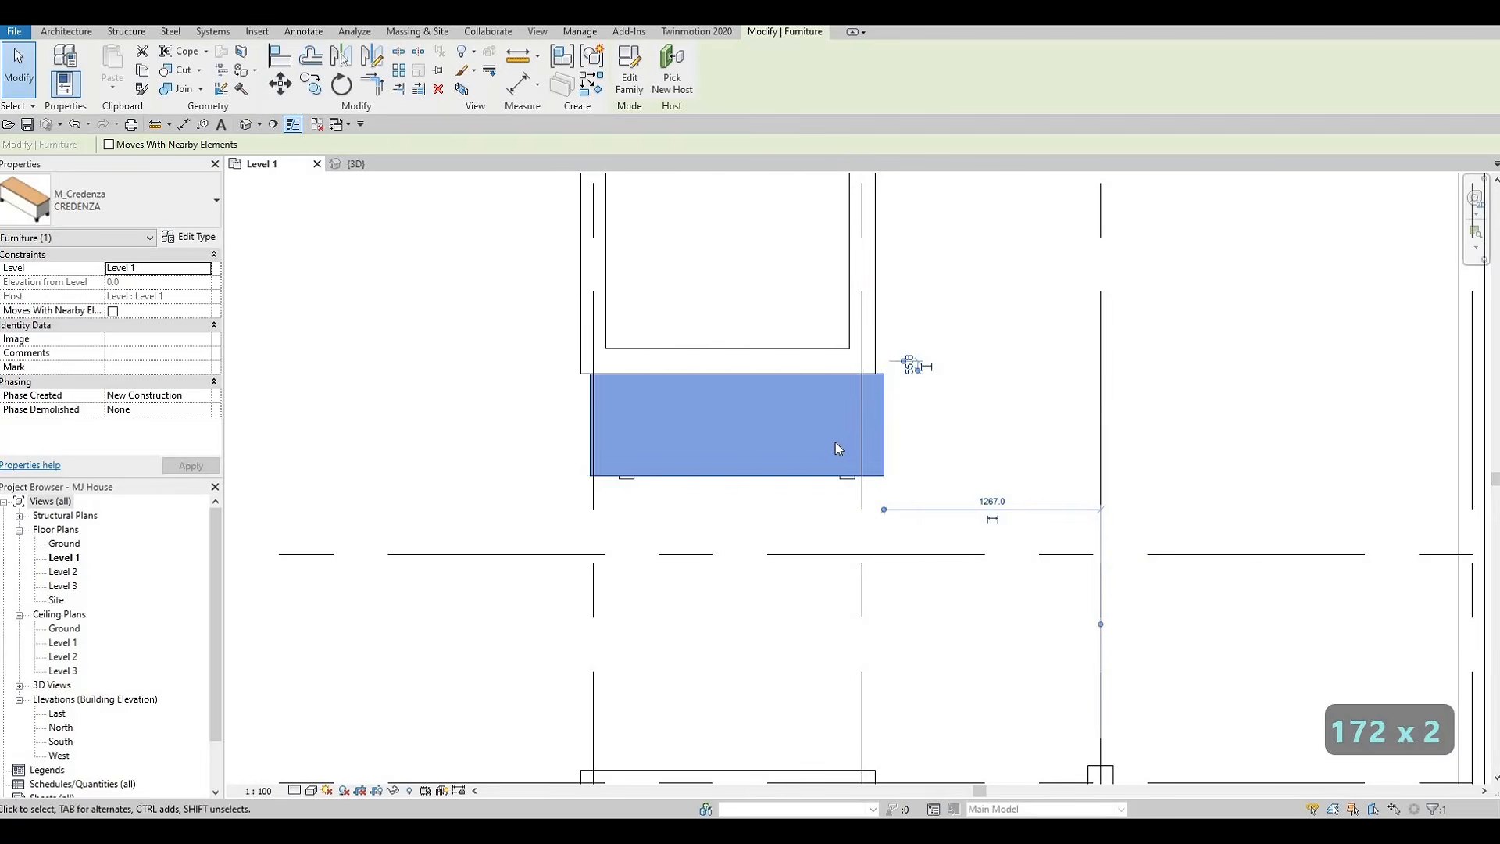
key(Escape)
key(Escape)
Align the credenza's left end with the outer face of the left side wall above it.
key(a)
key(l)
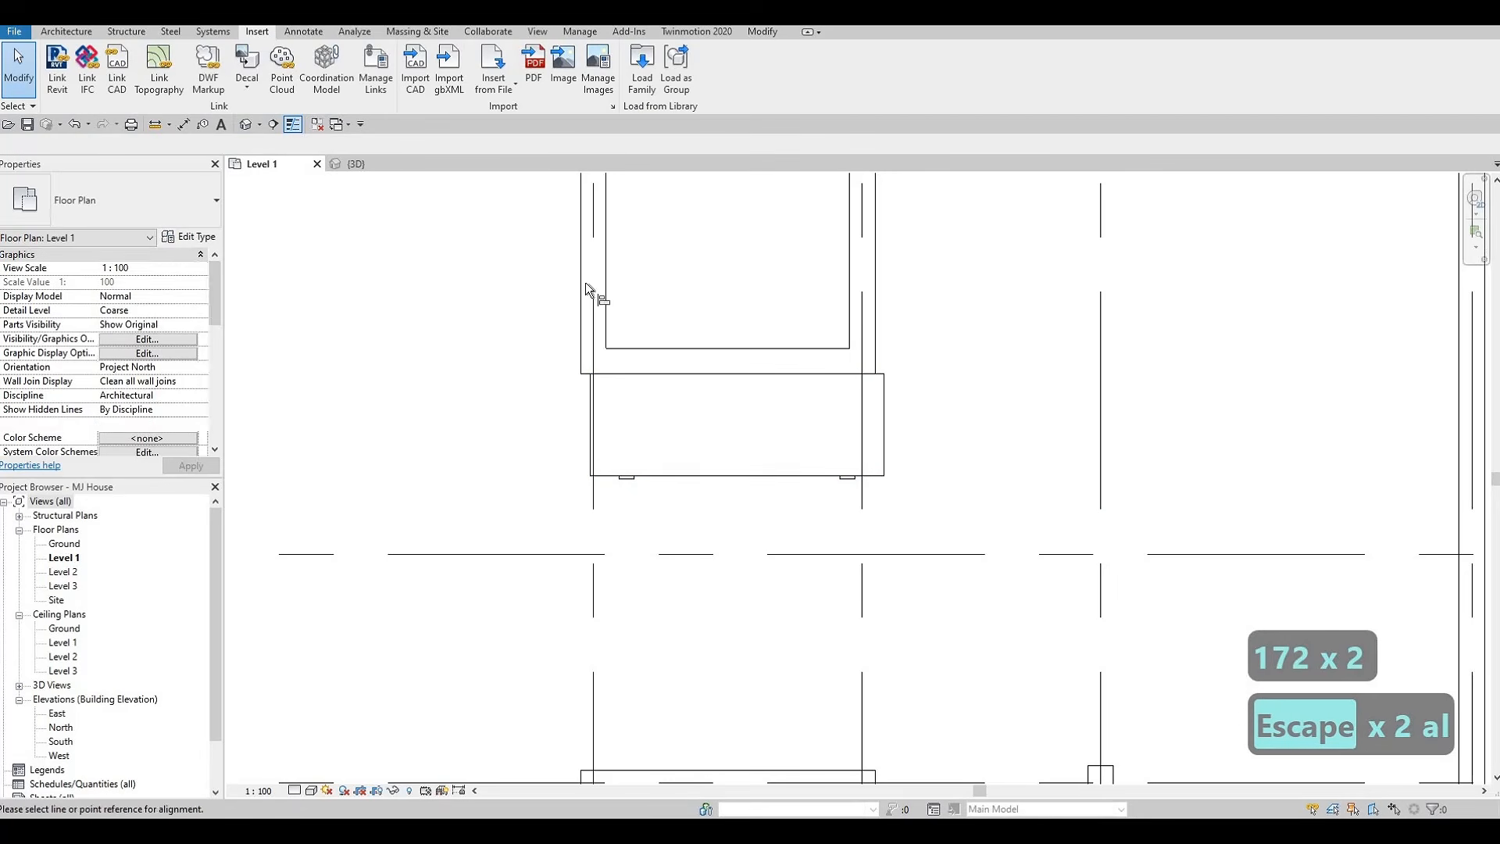
click(580, 284)
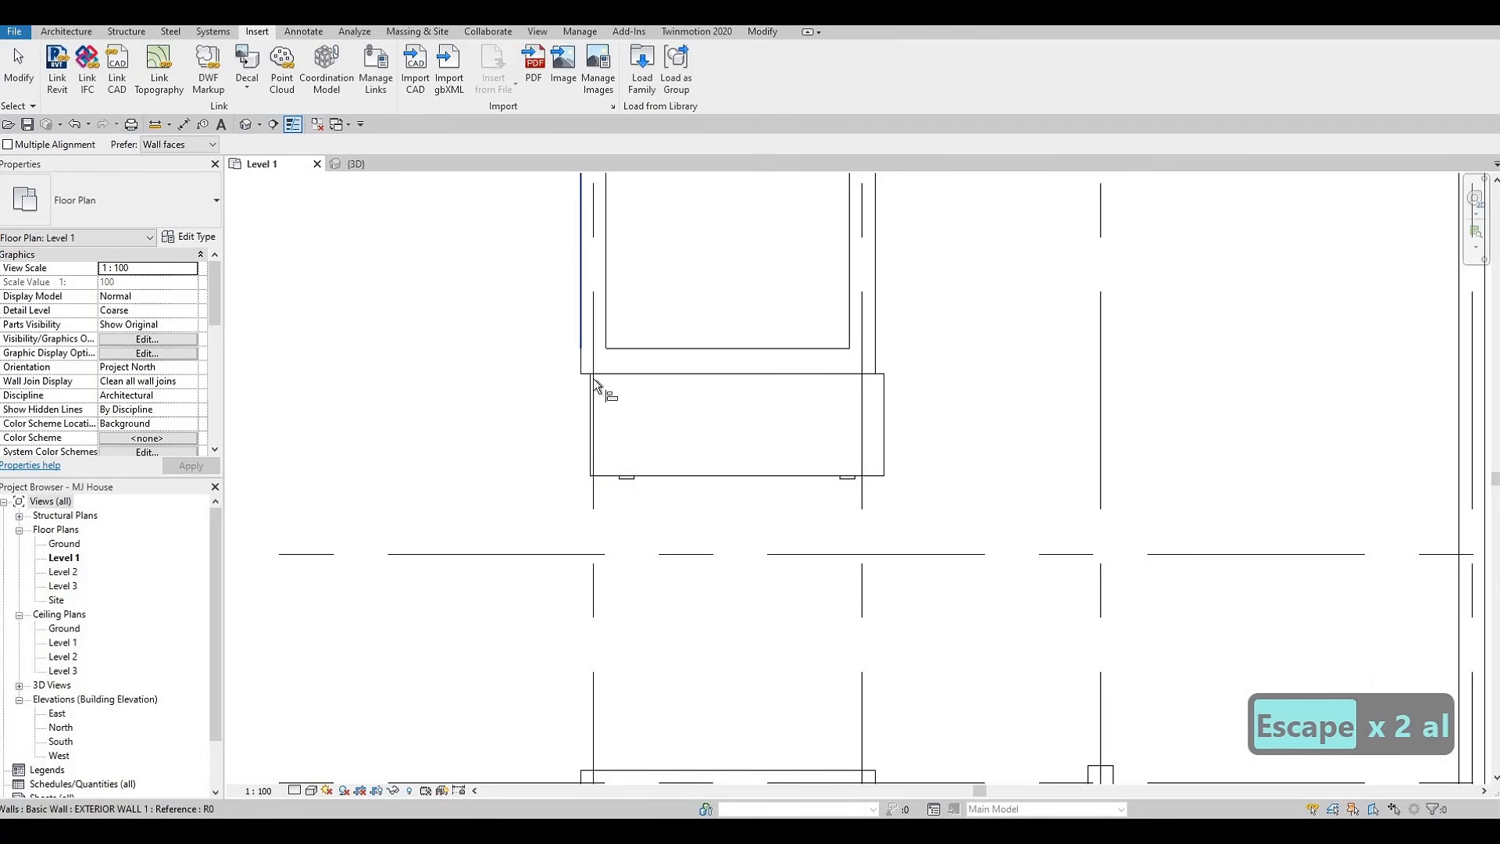
click(645, 393)
key(Escape)
key(Escape)
Review the Level 1 floor plan from the fitted credenza and dining area out to the full grid layout.
scroll(777, 395, down, 3)
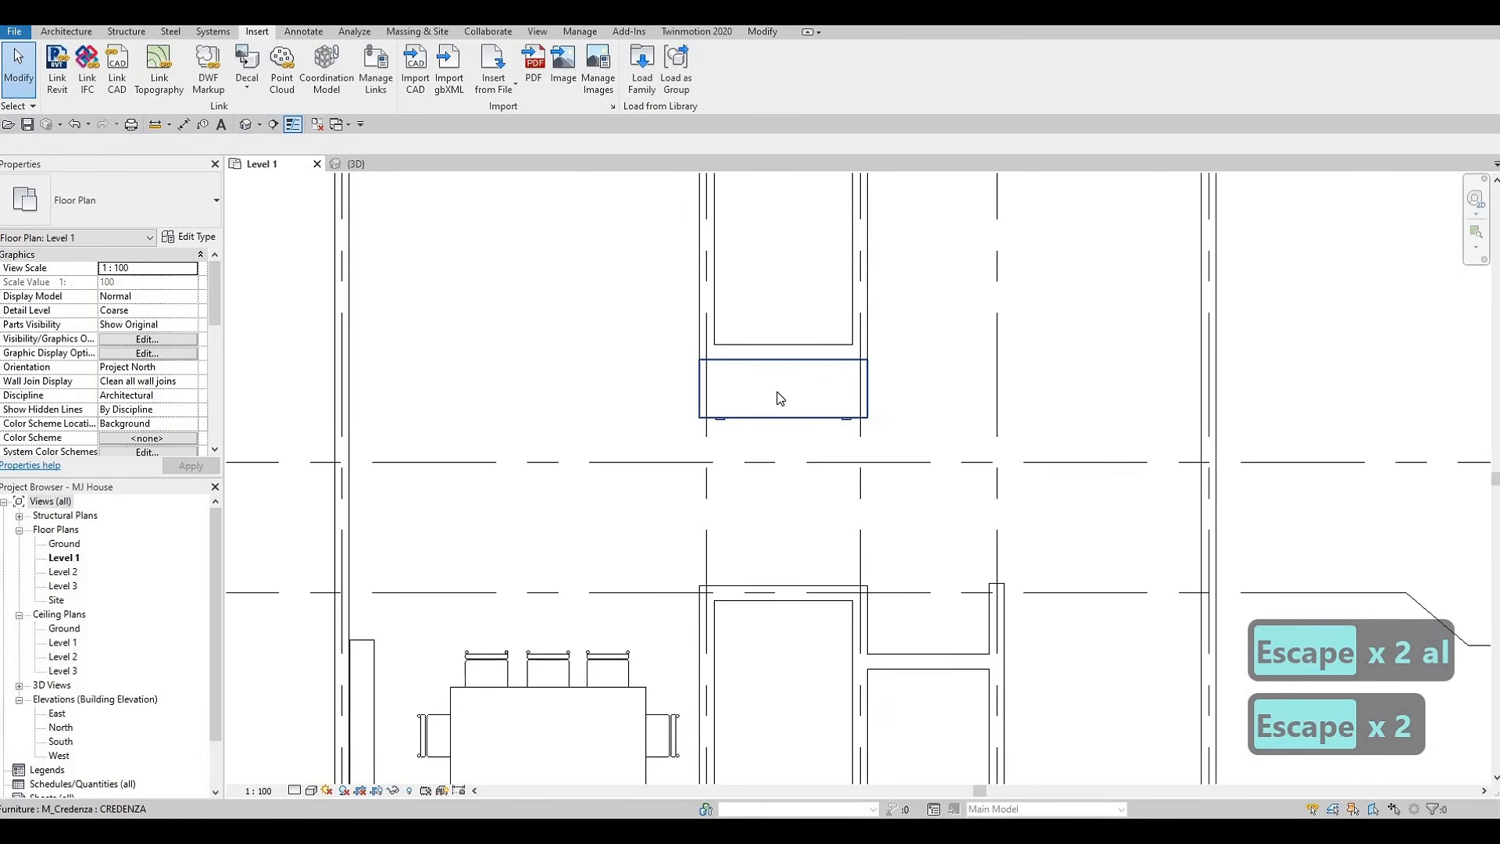
middle_drag(766, 448, 762, 473)
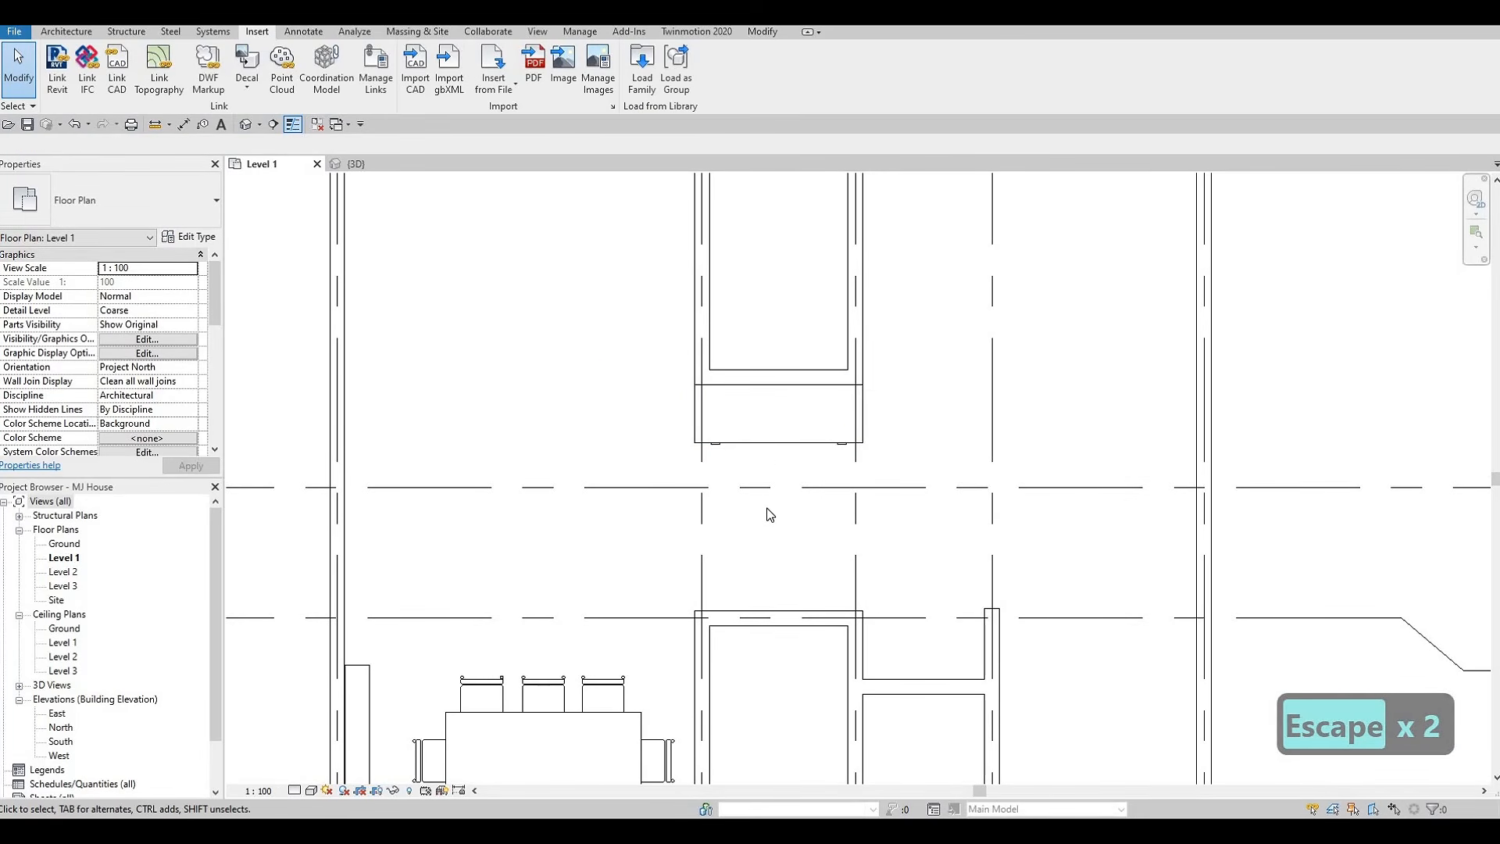
scroll(778, 486, down, 2)
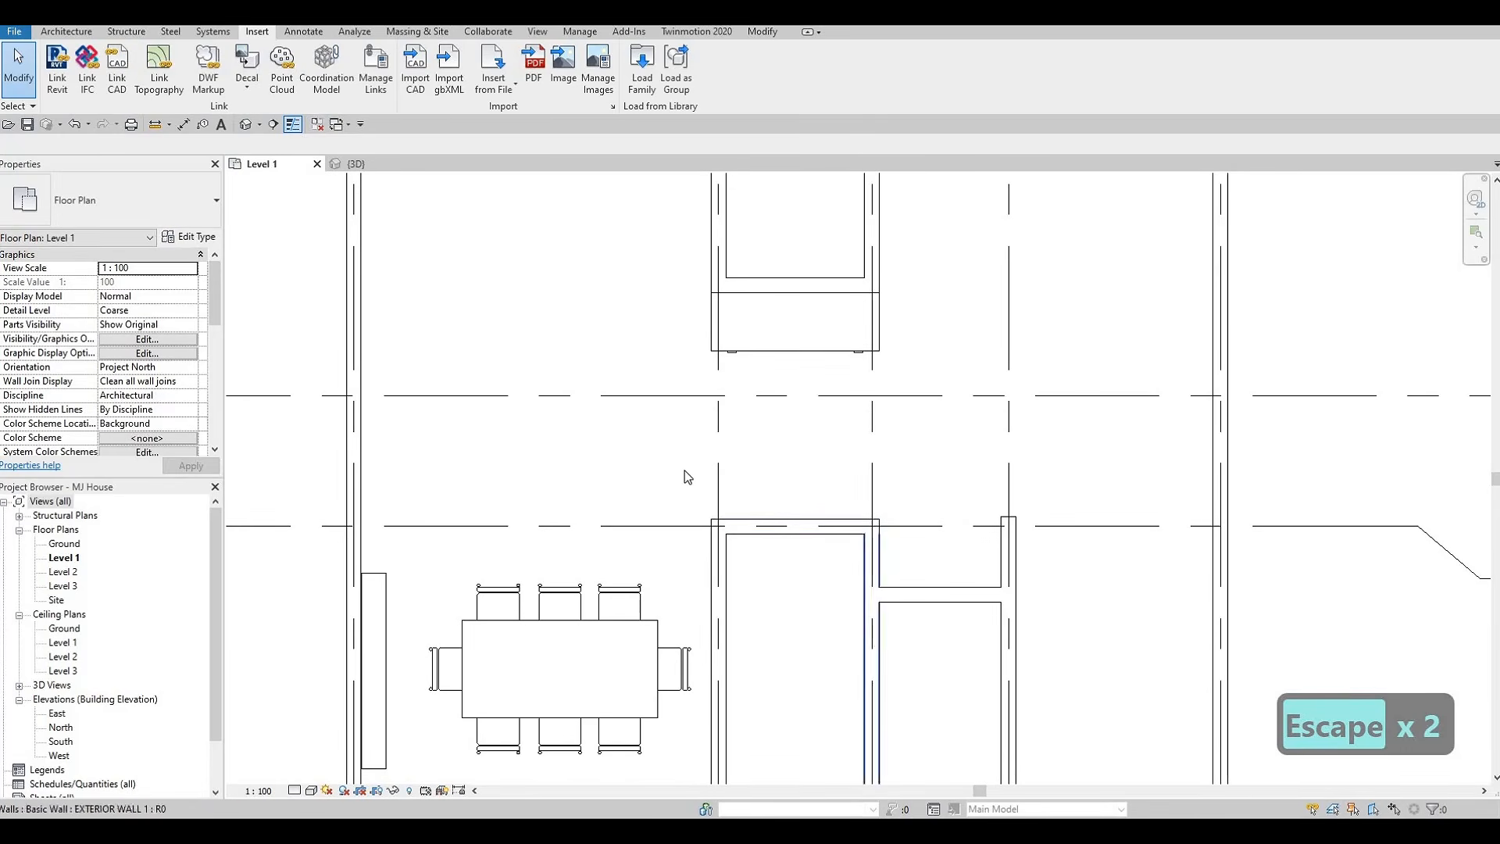
middle_drag(687, 472, 716, 439)
scroll(695, 459, down, 4)
scroll(702, 469, down, 1)
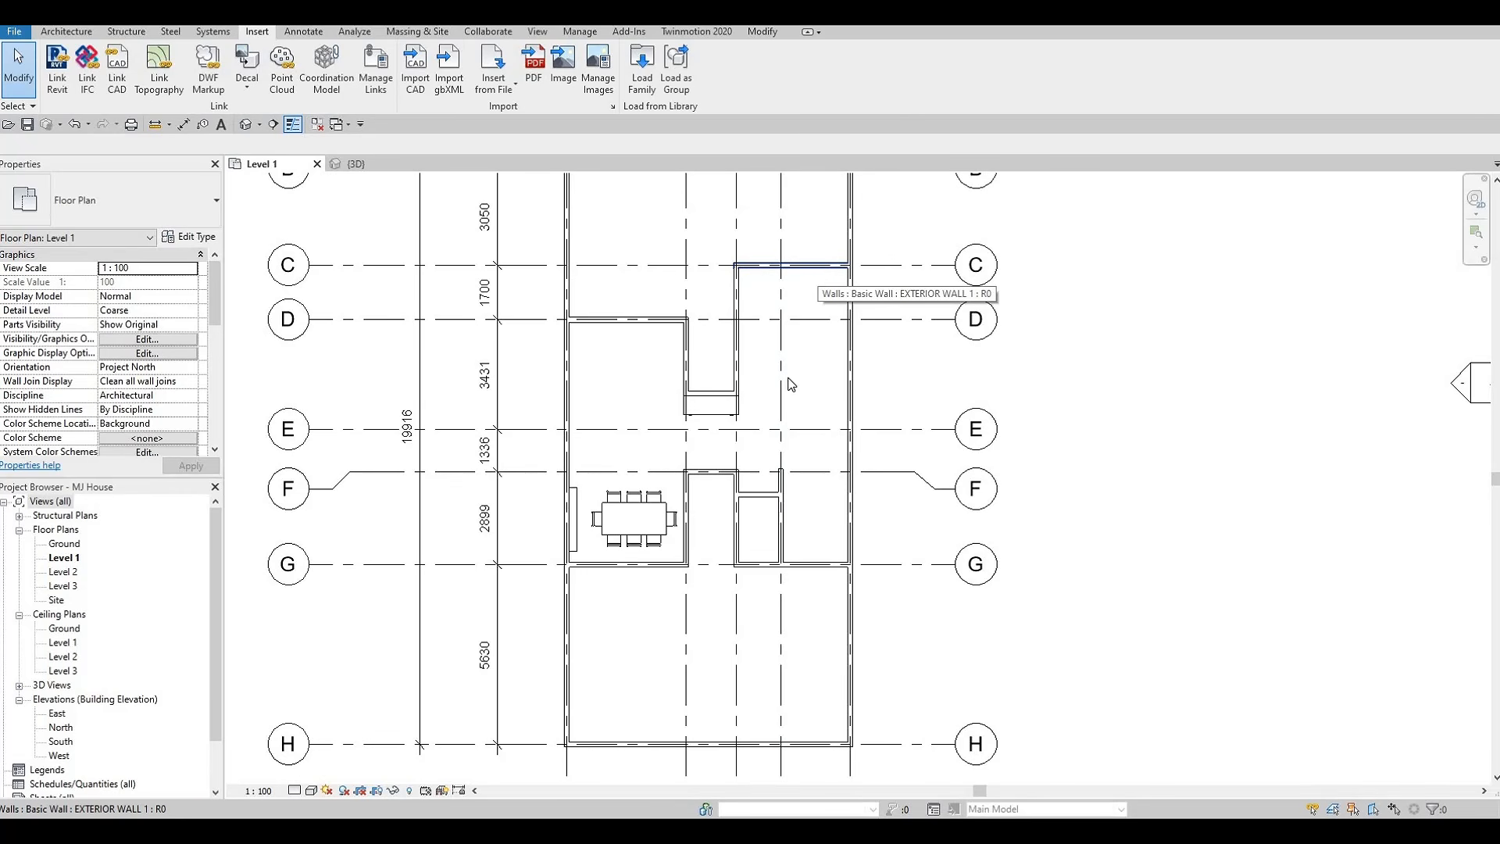
key(F1)
scroll(790, 383, up, 2)
scroll(504, 391, down, 5)
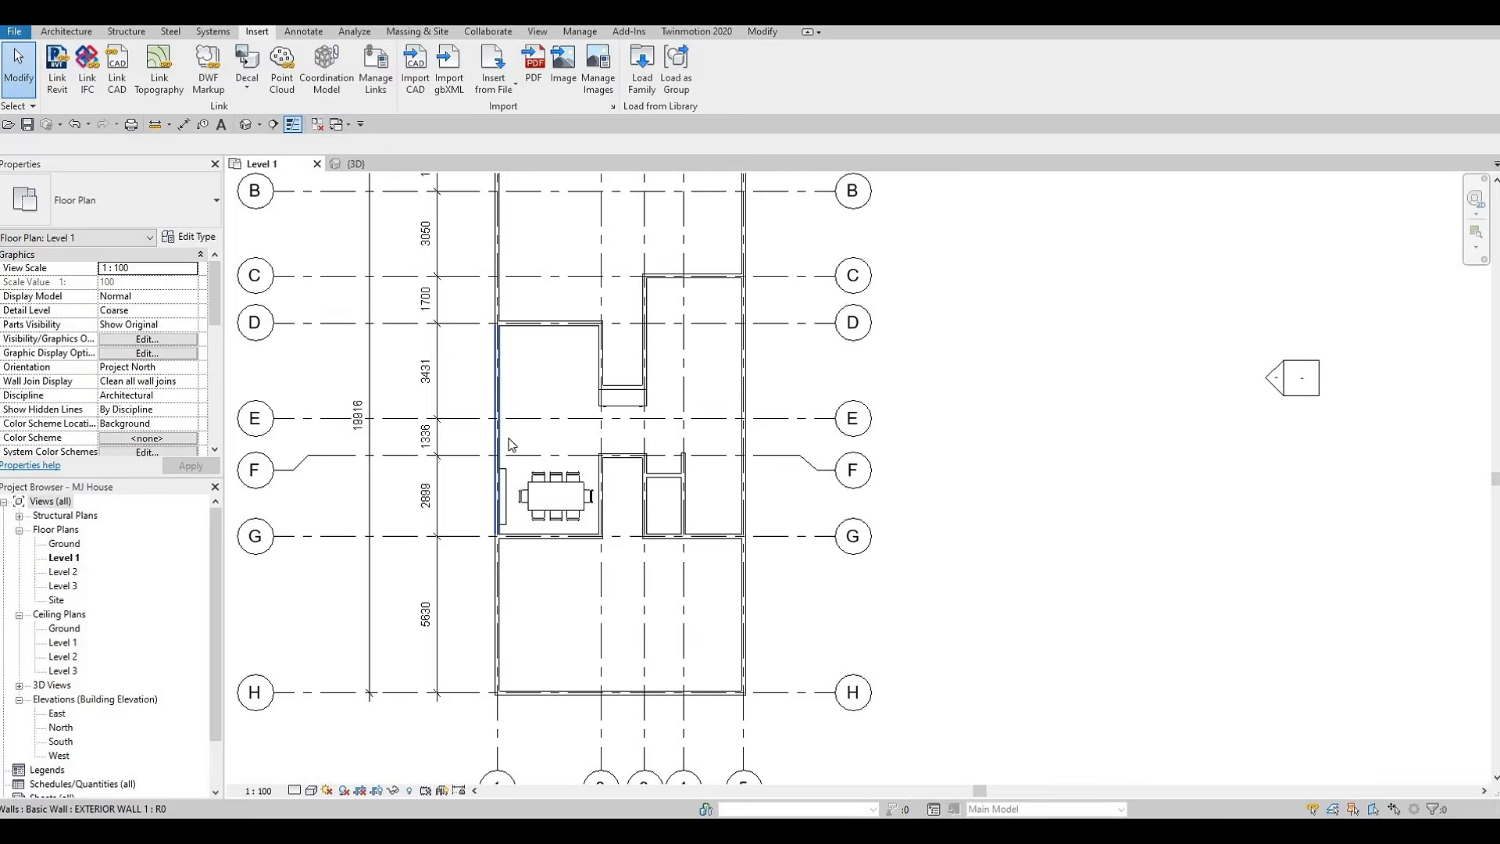
scroll(508, 443, down, 3)
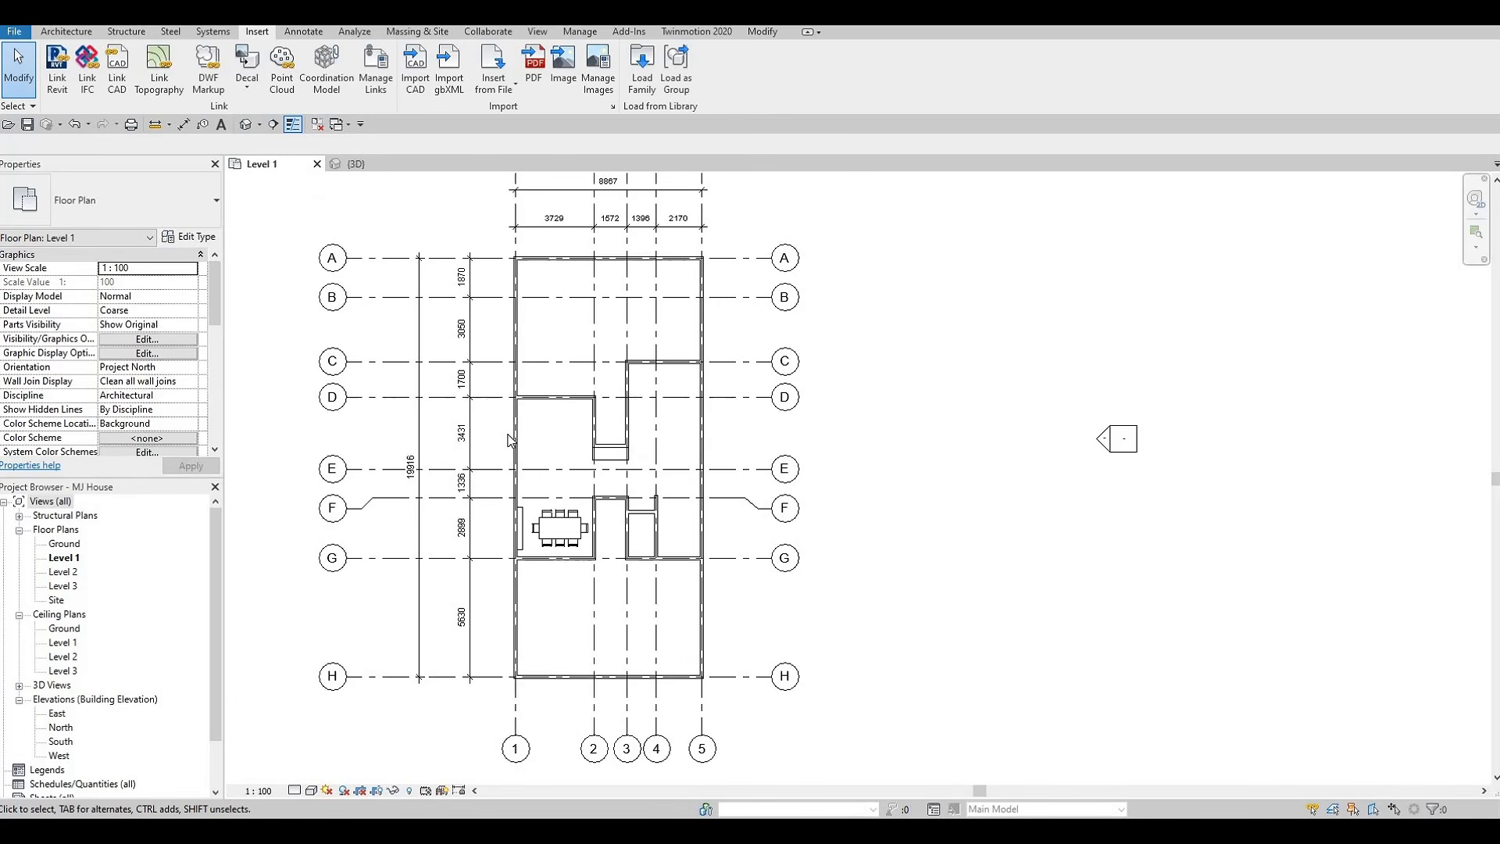
middle_drag(529, 461, 559, 488)
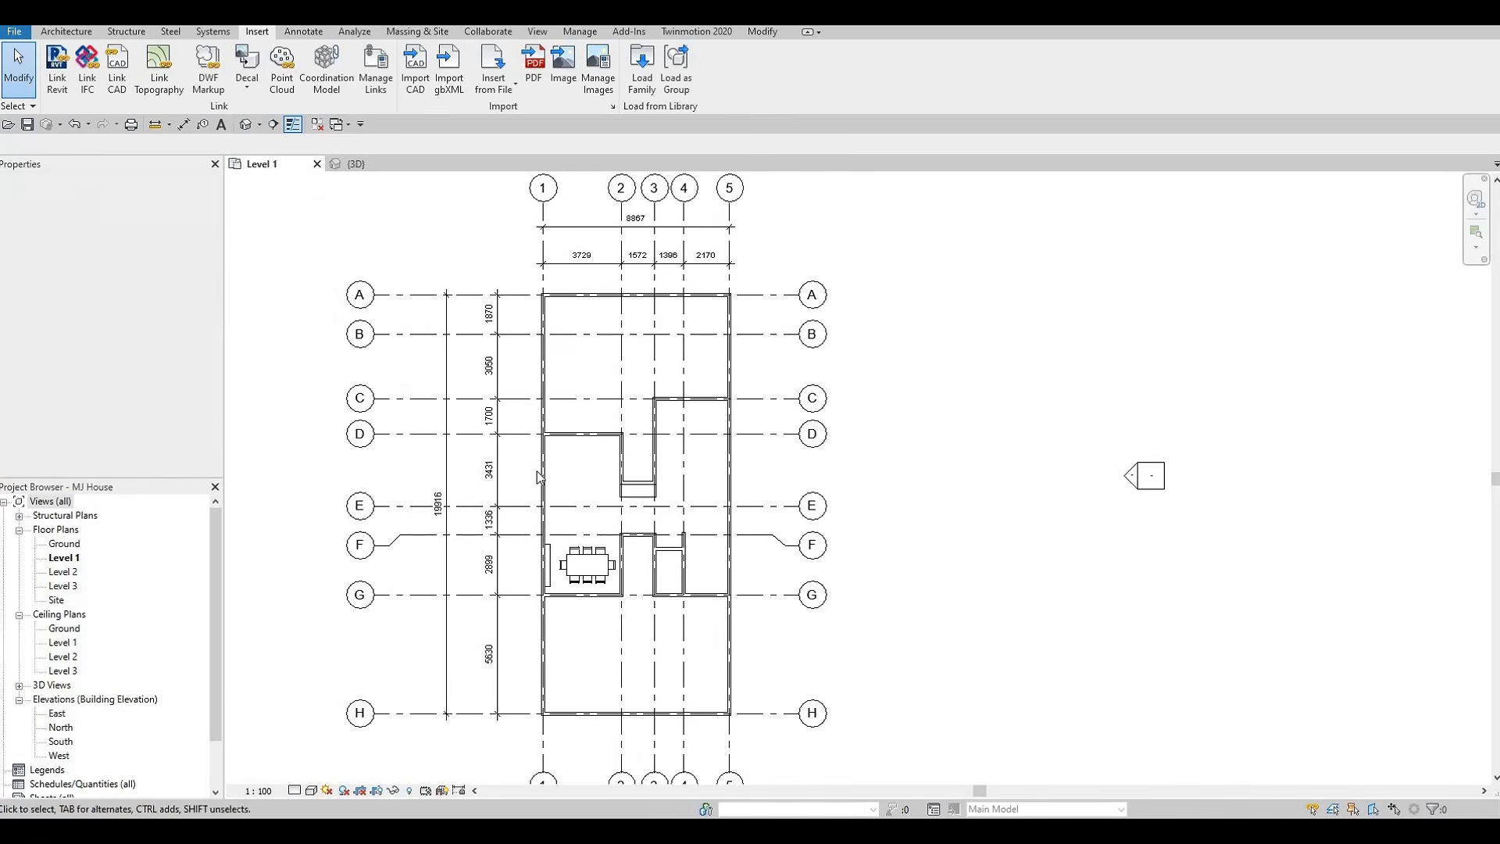